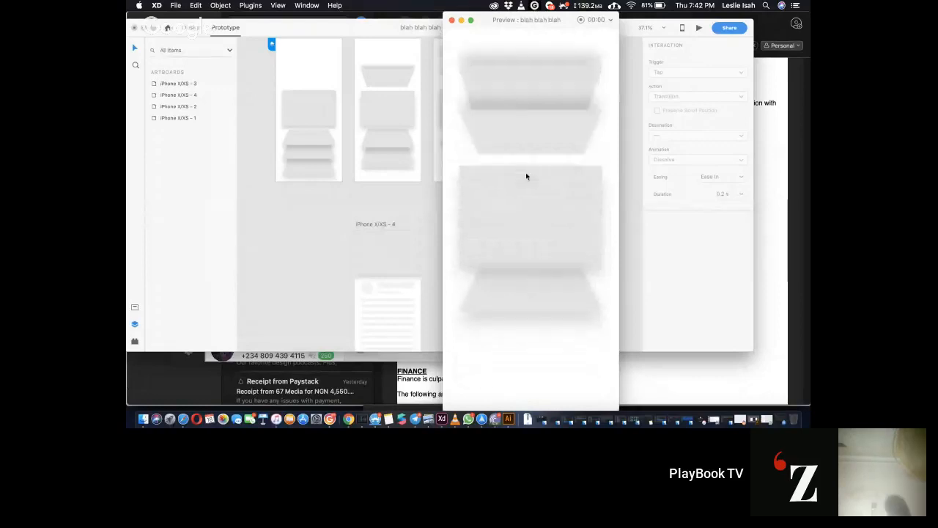
- Test the card prototype in the preview by swiping between the card stacks and opening and leaving a card's detail screen, and close the preview
{"action": "left_click_drag", "start_coordinate": [527, 104], "coordinate": [530, 160]}
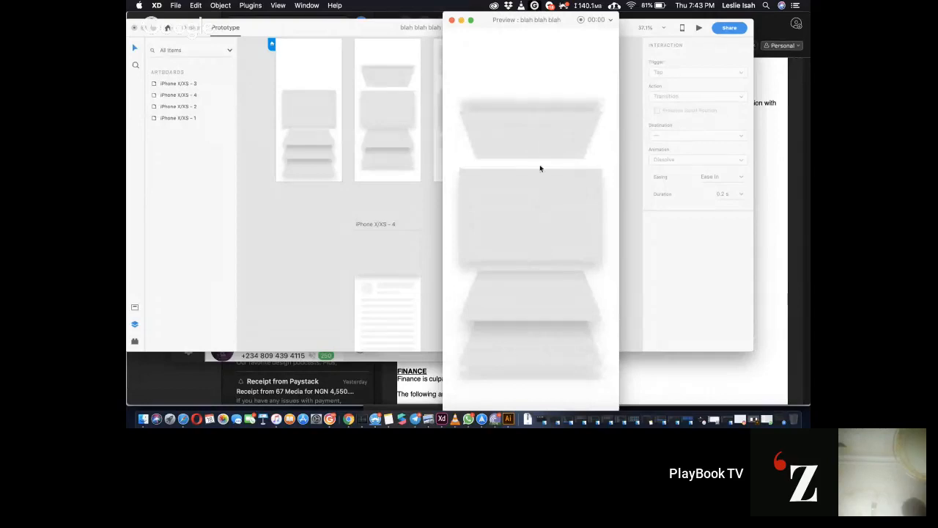
{"action": "left_click_drag", "start_coordinate": [553, 293], "coordinate": [549, 163]}
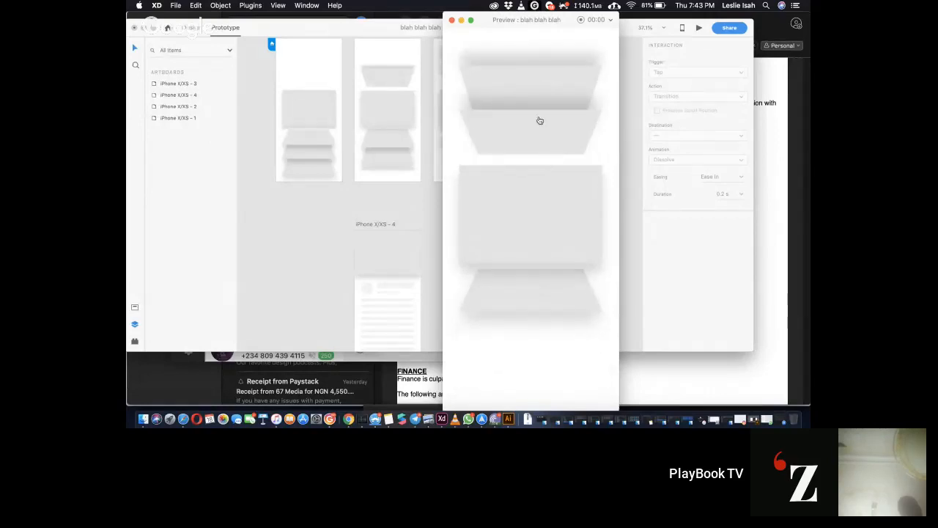
{"action": "left_click_drag", "start_coordinate": [540, 119], "coordinate": [532, 178]}
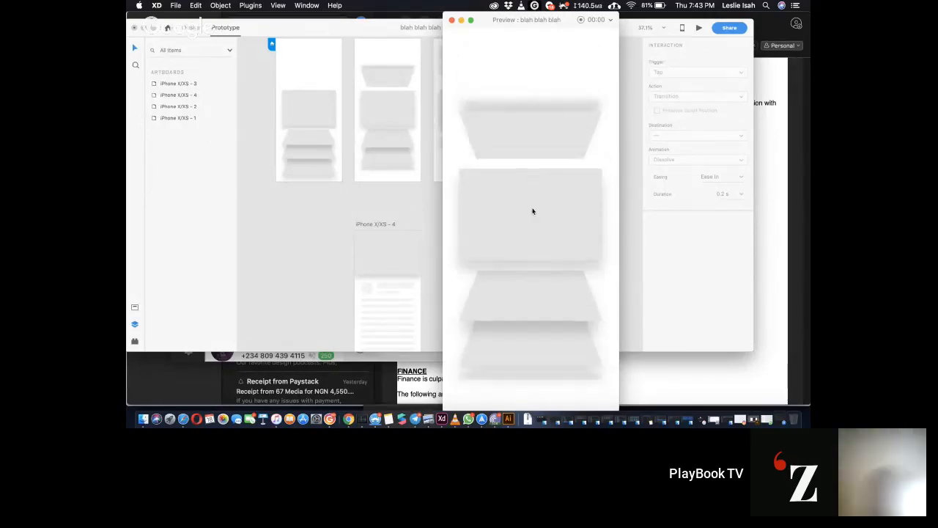
{"action": "left_click", "coordinate": [533, 211]}
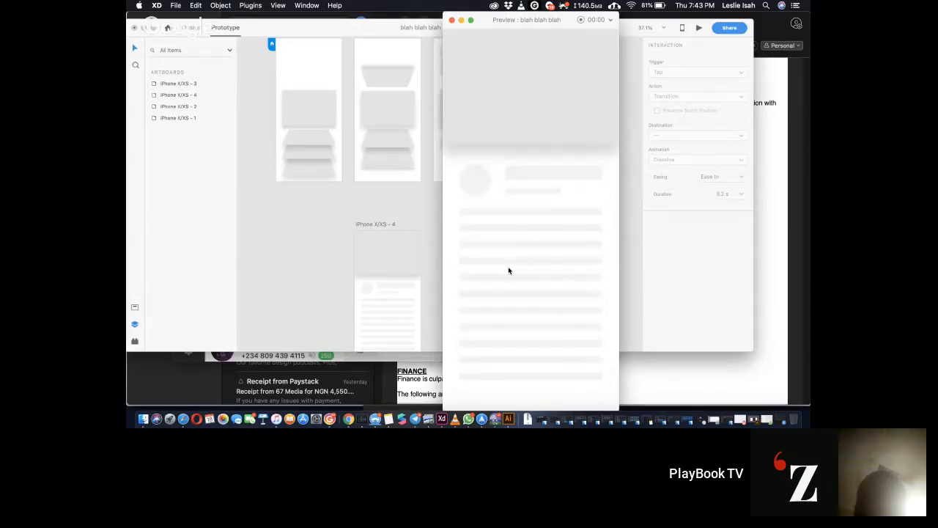
{"action": "left_click", "coordinate": [508, 113]}
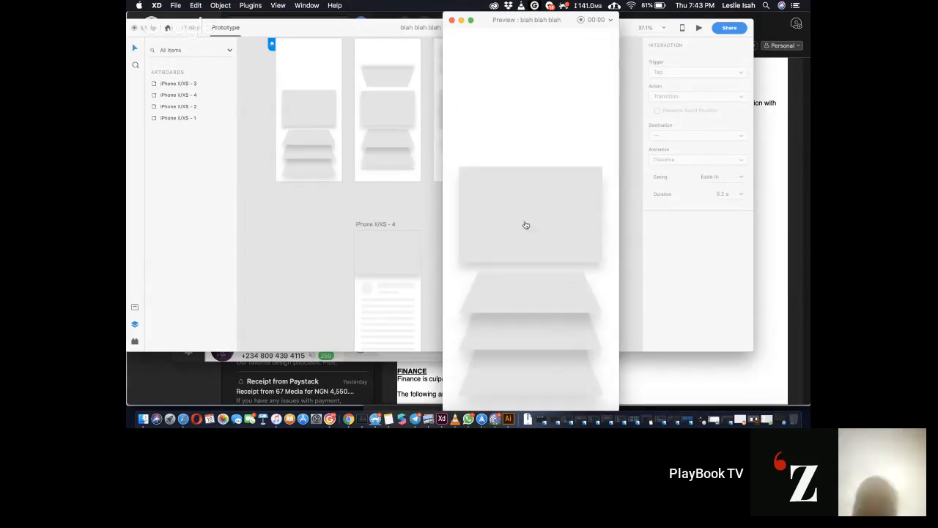
{"action": "left_click", "coordinate": [451, 20]}
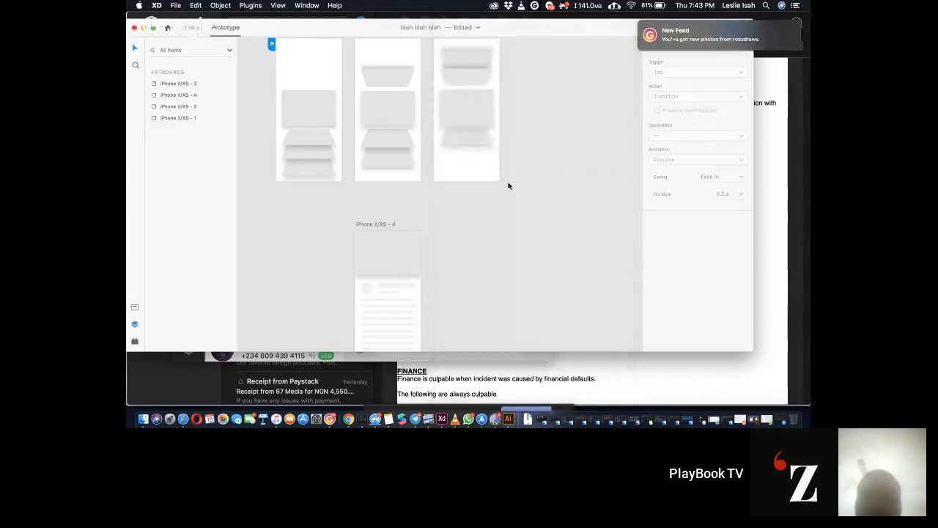
- Open the UXTheClass_ManuelFashion document and view the Web 1366 – 6 product page artboard beside Web 1366 – 4
{"action": "left_click", "coordinate": [167, 28]}
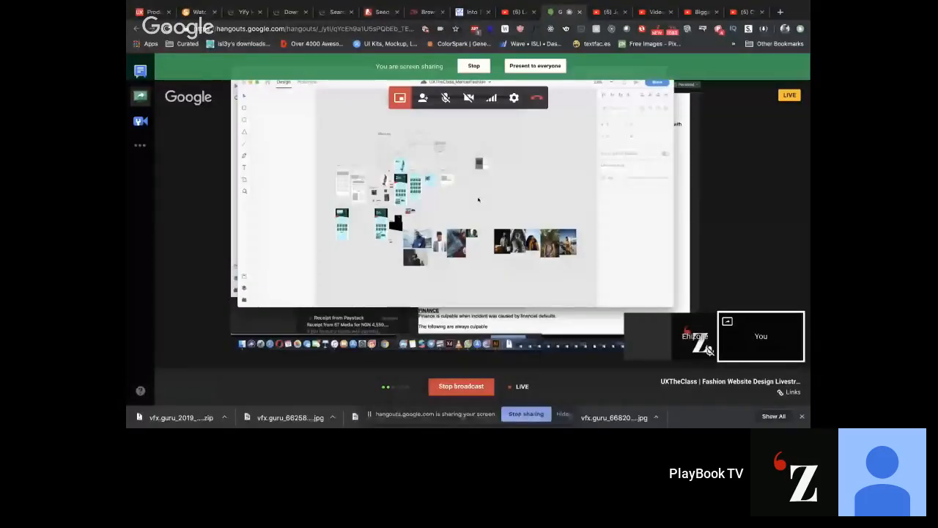
{"action": "key", "text": "ctrl+Left"}
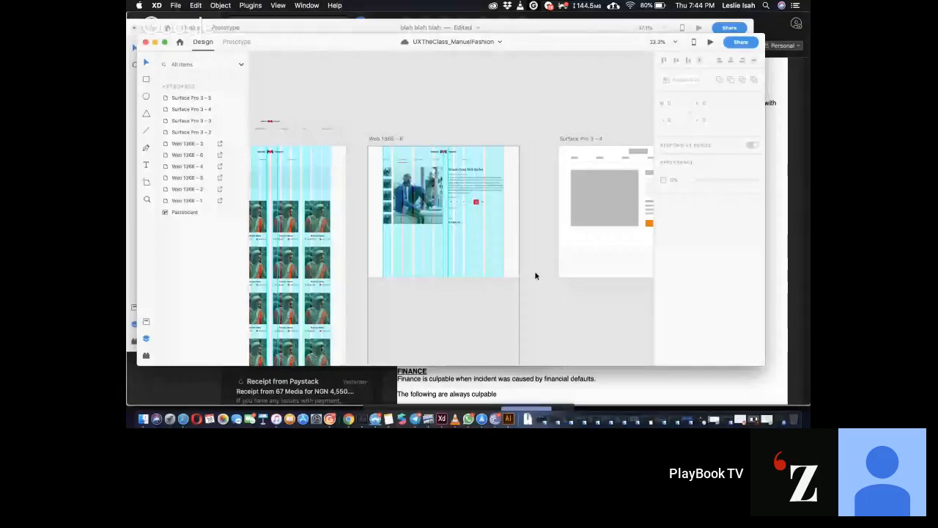
{"action": "scroll", "coordinate": [535, 281], "scroll_direction": "down", "scroll_amount": 3}
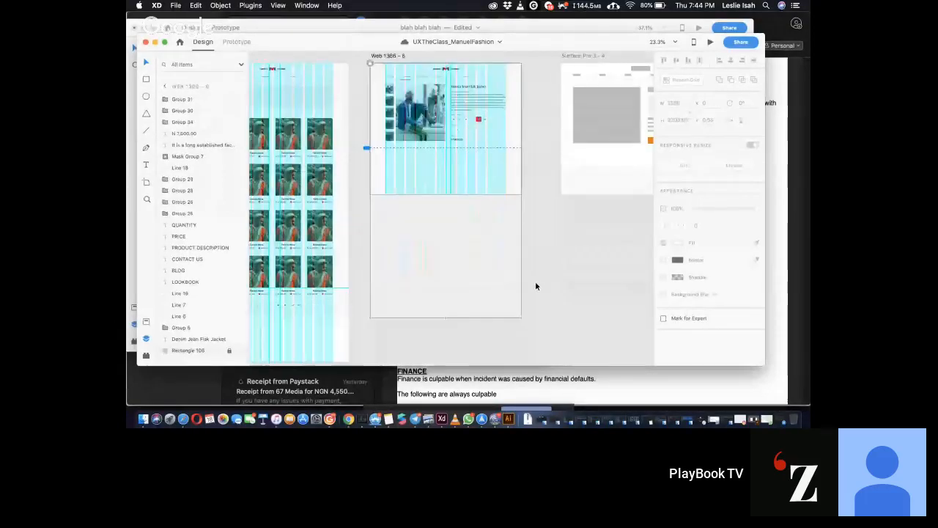
{"action": "scroll", "coordinate": [535, 286], "scroll_direction": "down", "scroll_amount": 2}
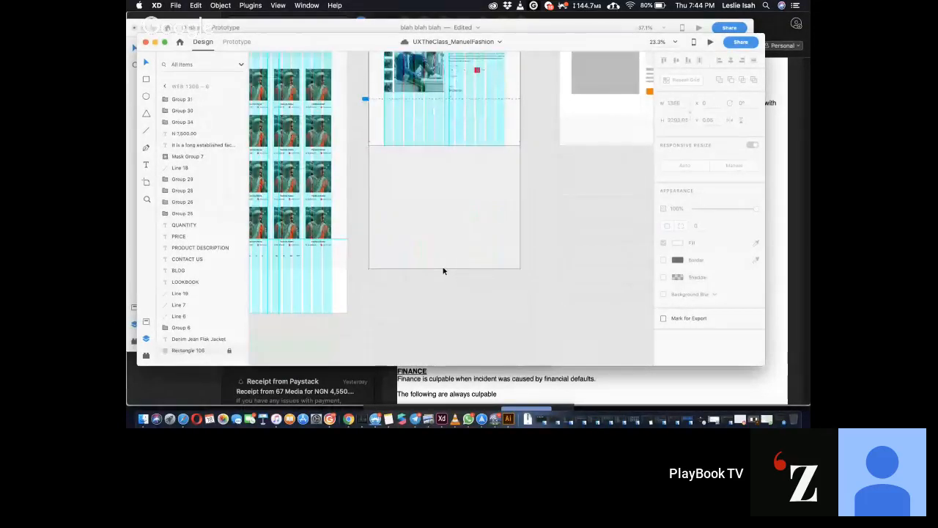
{"action": "scroll", "coordinate": [443, 271], "scroll_direction": "up", "scroll_amount": 2}
{"action": "scroll", "coordinate": [443, 270], "scroll_direction": "left", "scroll_amount": 2}
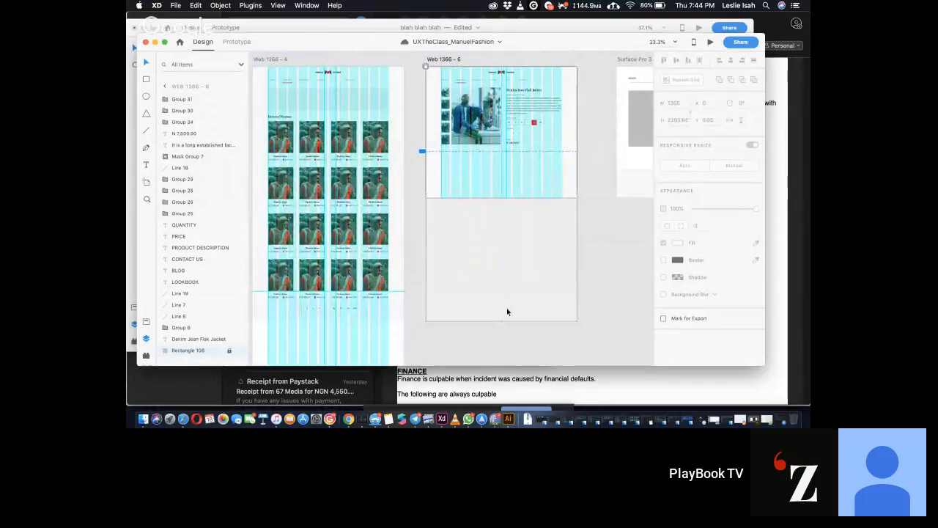
{"action": "left_click", "coordinate": [242, 67]}
{"action": "left_click", "coordinate": [241, 67]}
- Switch to the browser, check the open YouTube video page and return to the Hangouts broadcast page
{"action": "key", "text": "ctrl+Right"}
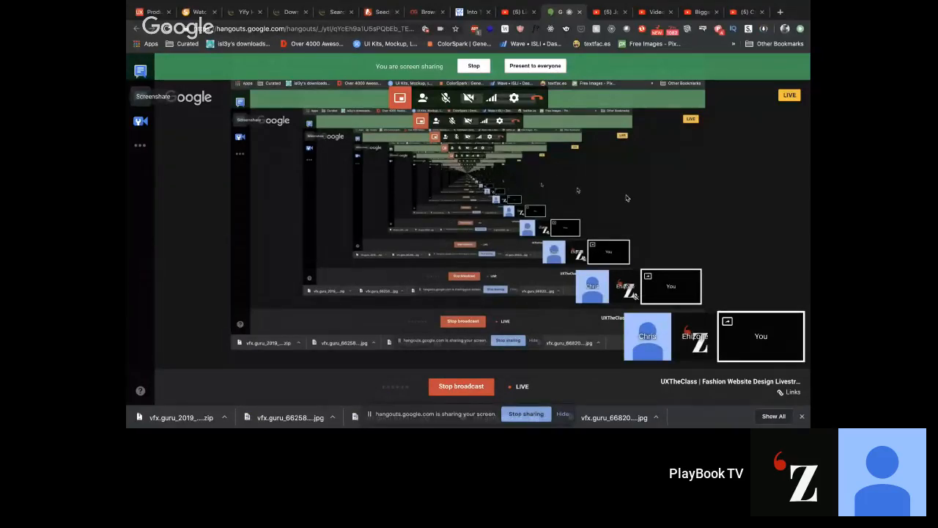
{"action": "left_click", "coordinate": [608, 13]}
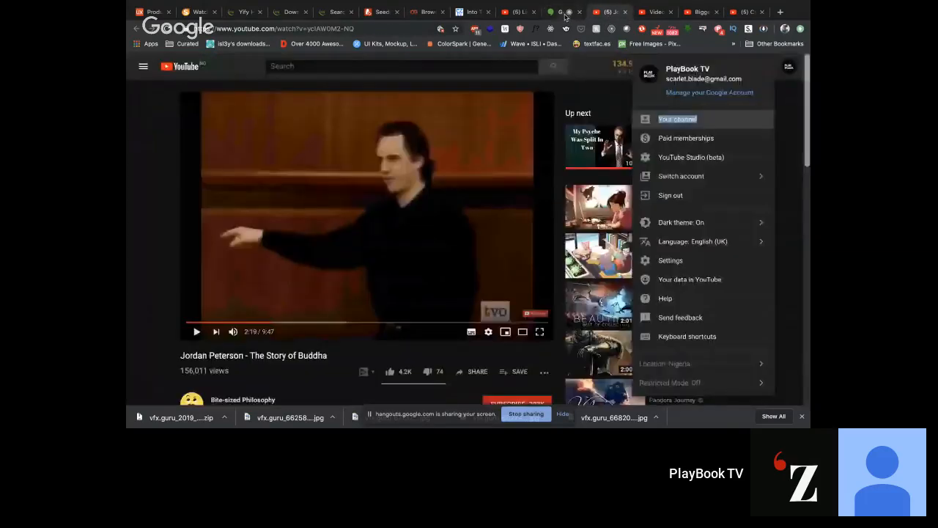
{"action": "left_click", "coordinate": [564, 12]}
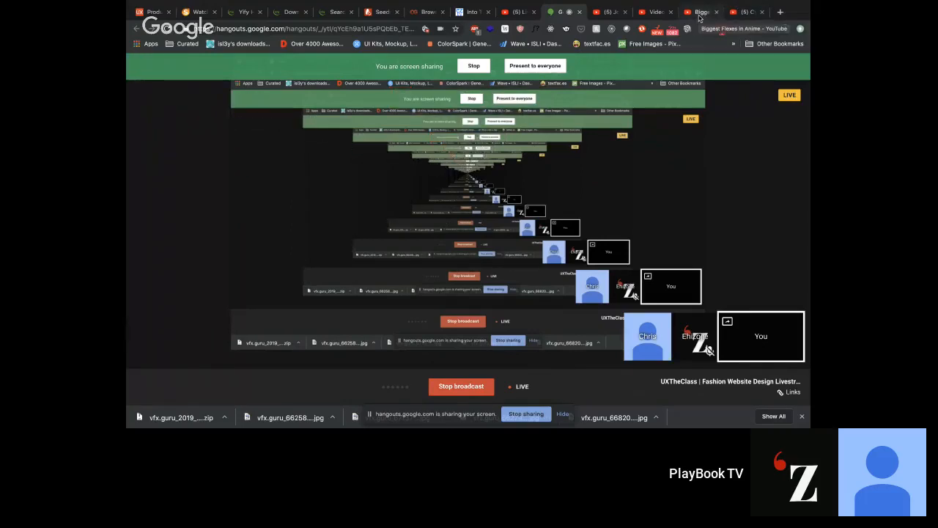
{"action": "mouse_move", "coordinate": [627, 188]}
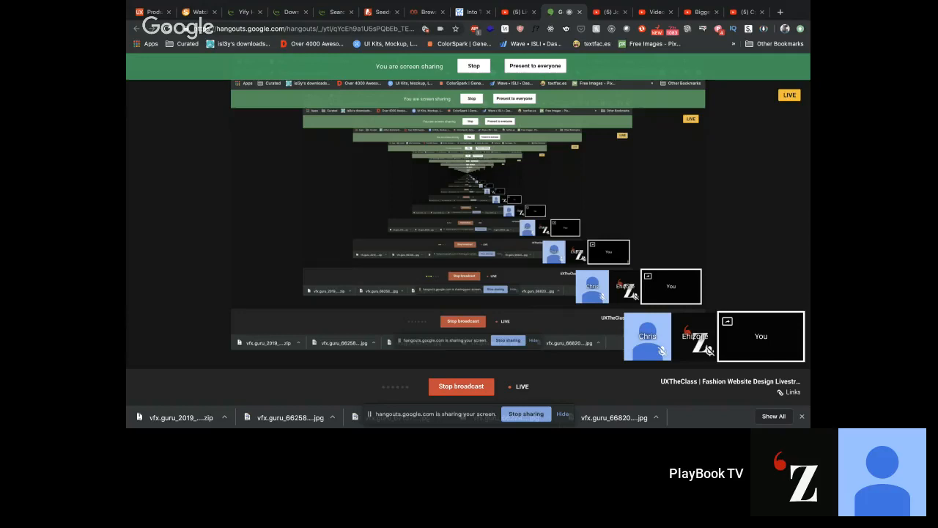
- Switch back to Adobe XD and look over the Manuel project notes, from the personas summary to the Research, Wireframing, Design and Prototyping headings
{"action": "key", "text": "ctrl+Left"}
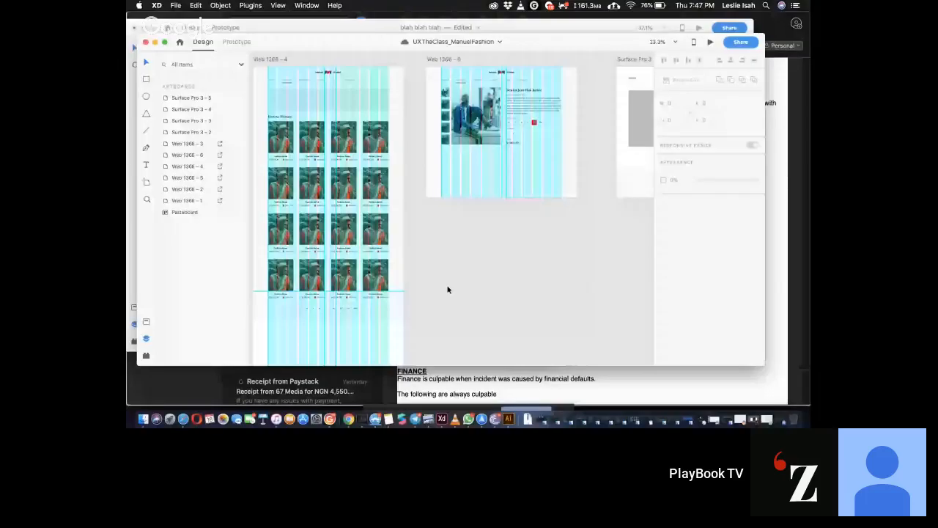
{"action": "scroll", "coordinate": [448, 290], "scroll_direction": "down", "scroll_amount": 5}
{"action": "scroll", "coordinate": [406, 188], "scroll_direction": "up", "scroll_amount": 5}
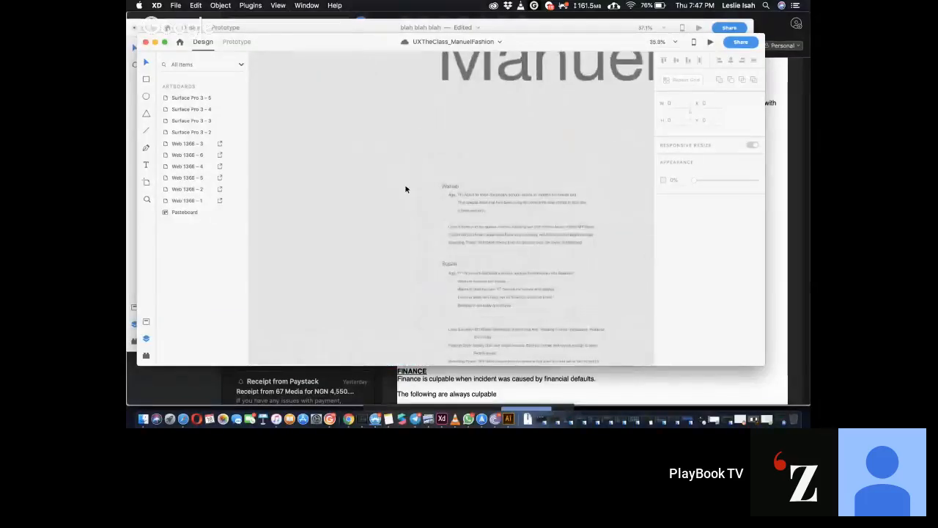
{"action": "scroll", "coordinate": [406, 188], "scroll_direction": "down", "scroll_amount": 3}
{"action": "scroll", "coordinate": [405, 188], "scroll_direction": "down", "scroll_amount": 2}
{"action": "scroll", "coordinate": [406, 188], "scroll_direction": "down", "scroll_amount": 2}
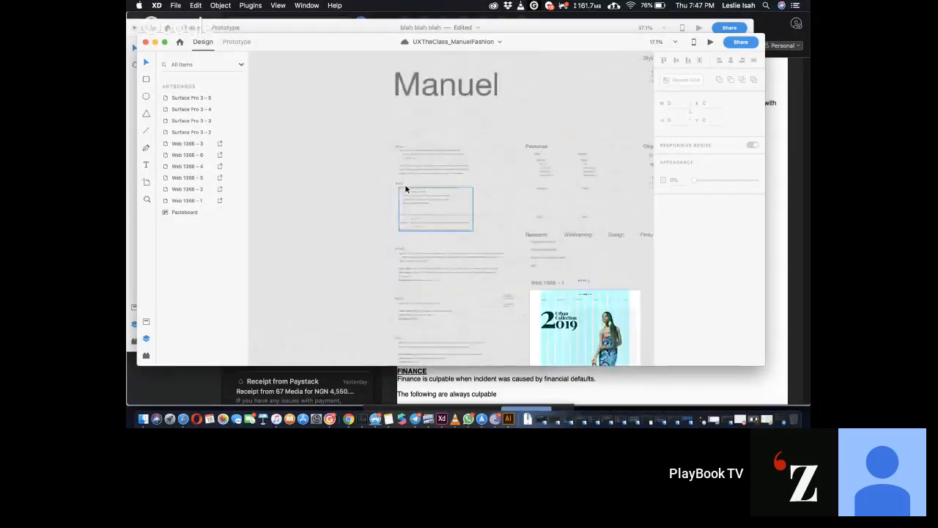
{"action": "scroll", "coordinate": [406, 188], "scroll_direction": "up", "scroll_amount": 5}
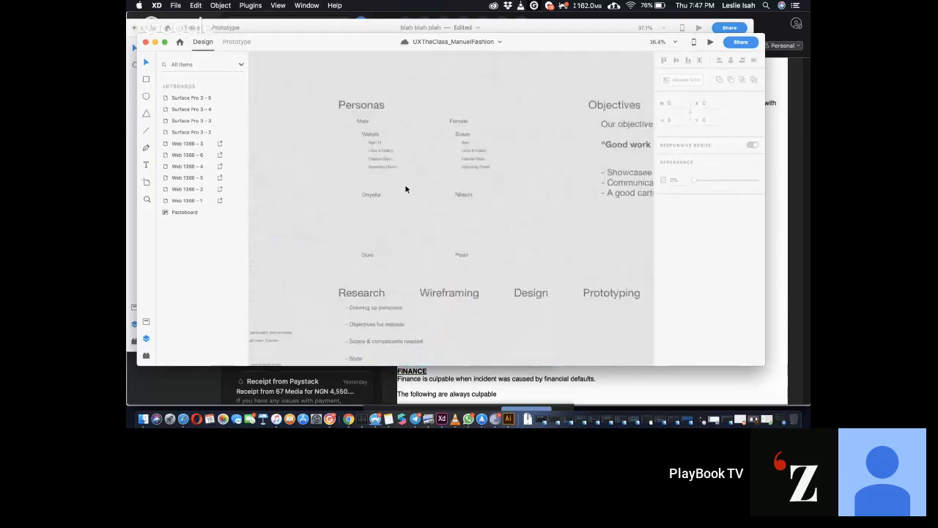
{"action": "scroll", "coordinate": [406, 188], "scroll_direction": "down", "scroll_amount": 5}
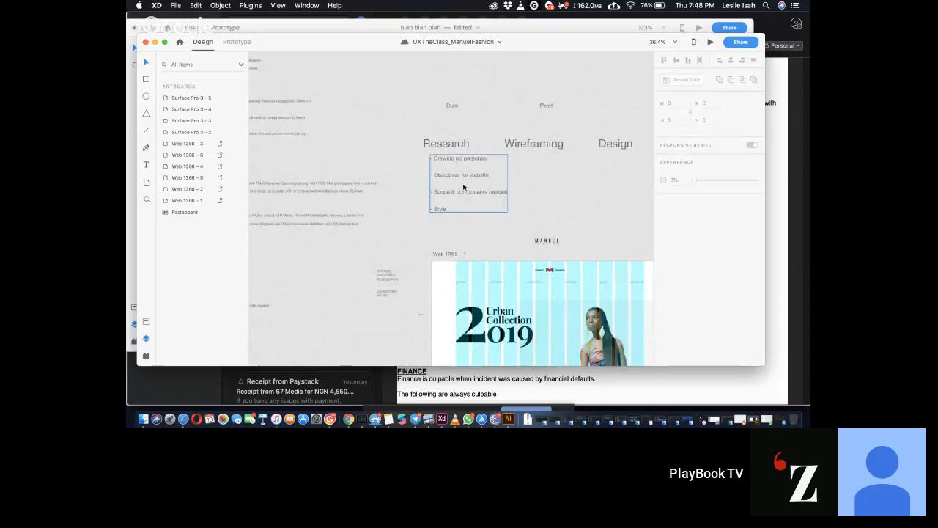
{"action": "scroll", "coordinate": [603, 206], "scroll_direction": "right", "scroll_amount": 3}
{"action": "scroll", "coordinate": [601, 206], "scroll_direction": "right", "scroll_amount": 3}
{"action": "scroll", "coordinate": [600, 203], "scroll_direction": "left", "scroll_amount": 5}
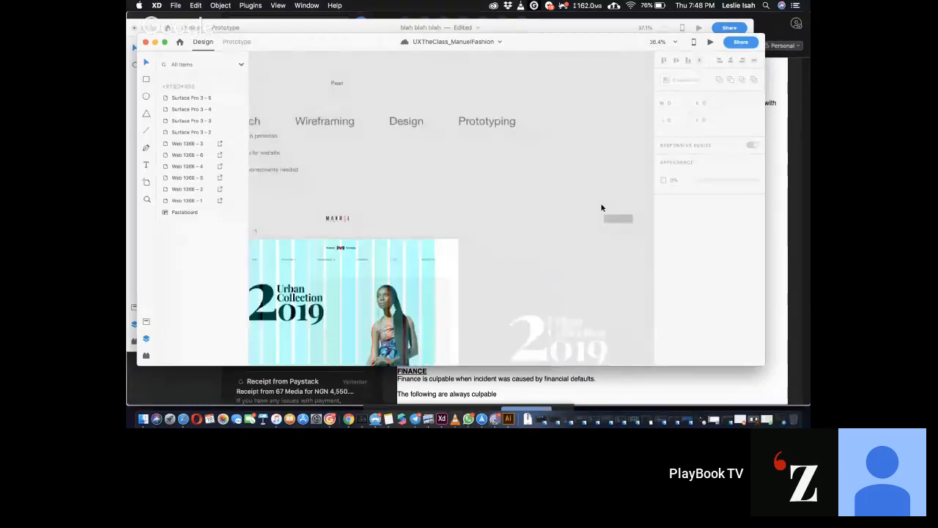
{"action": "scroll", "coordinate": [513, 198], "scroll_direction": "down", "scroll_amount": 1}
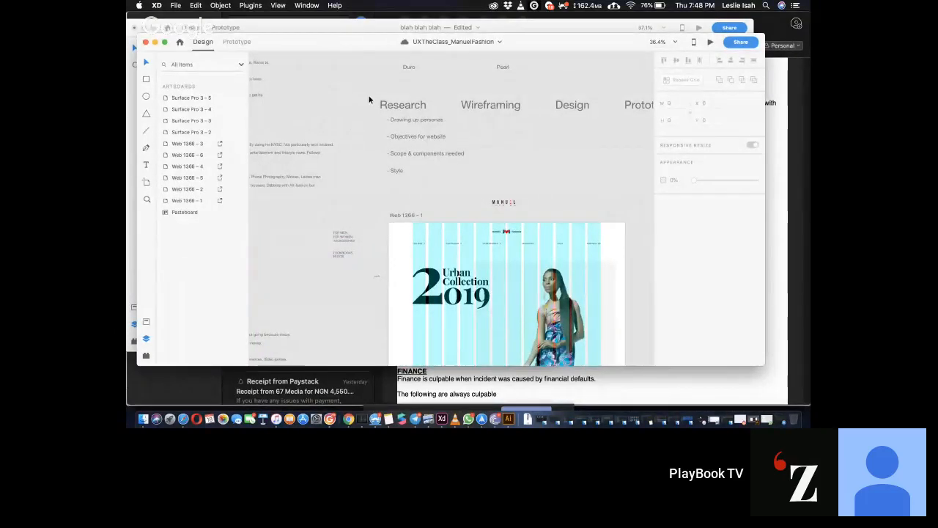
- Point out the process headings Research, Wireframing, Design and Prototyping by selecting each in turn, and clear the selection
{"action": "left_click", "coordinate": [414, 106]}
{"action": "left_click", "coordinate": [504, 107]}
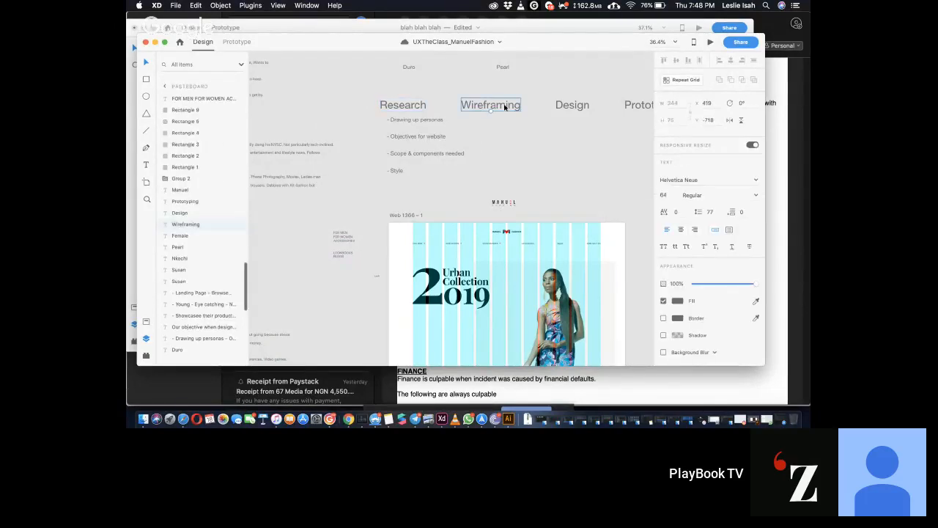
{"action": "left_click", "coordinate": [572, 104]}
{"action": "left_click", "coordinate": [632, 104]}
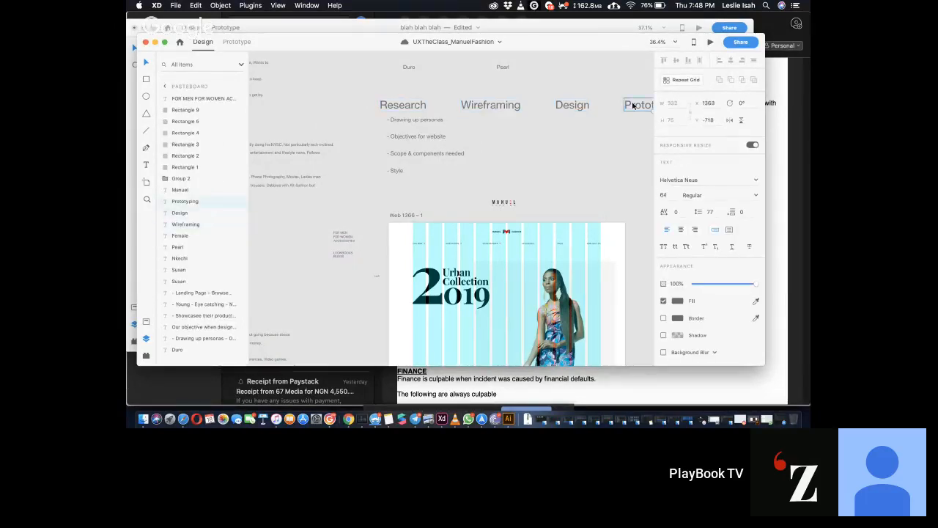
{"action": "left_click", "coordinate": [553, 159]}
{"action": "scroll", "coordinate": [553, 158], "scroll_direction": "right", "scroll_amount": 5}
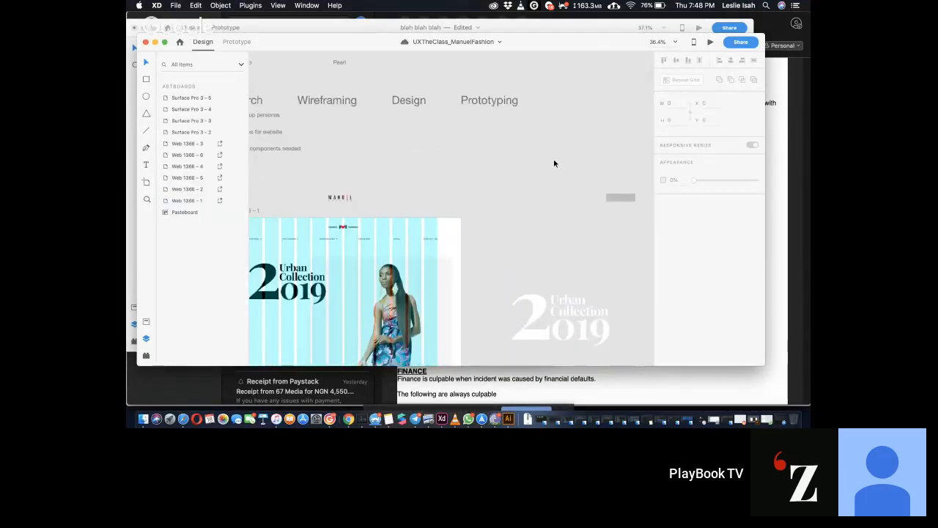
{"action": "scroll", "coordinate": [554, 161], "scroll_direction": "left", "scroll_amount": 5}
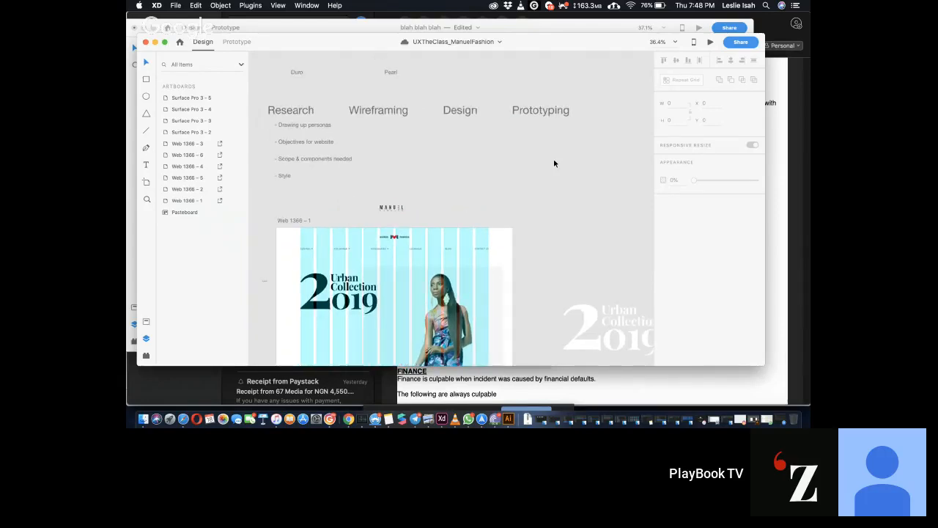
- Read through the detailed persona descriptions covering age, likes and hobby, fashion style and spending power
{"action": "scroll", "coordinate": [554, 163], "scroll_direction": "down", "scroll_amount": 3}
{"action": "scroll", "coordinate": [554, 163], "scroll_direction": "right", "scroll_amount": 10}
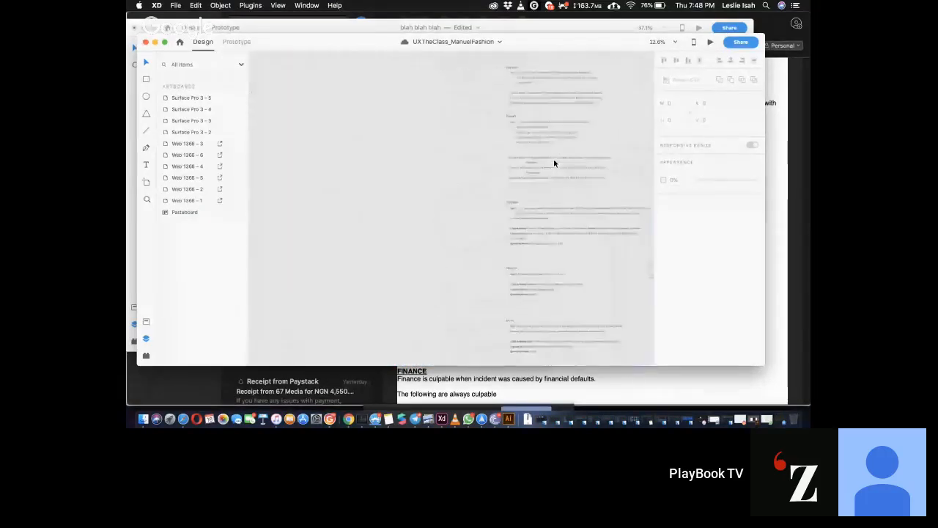
{"action": "scroll", "coordinate": [533, 98], "scroll_direction": "up", "scroll_amount": 3}
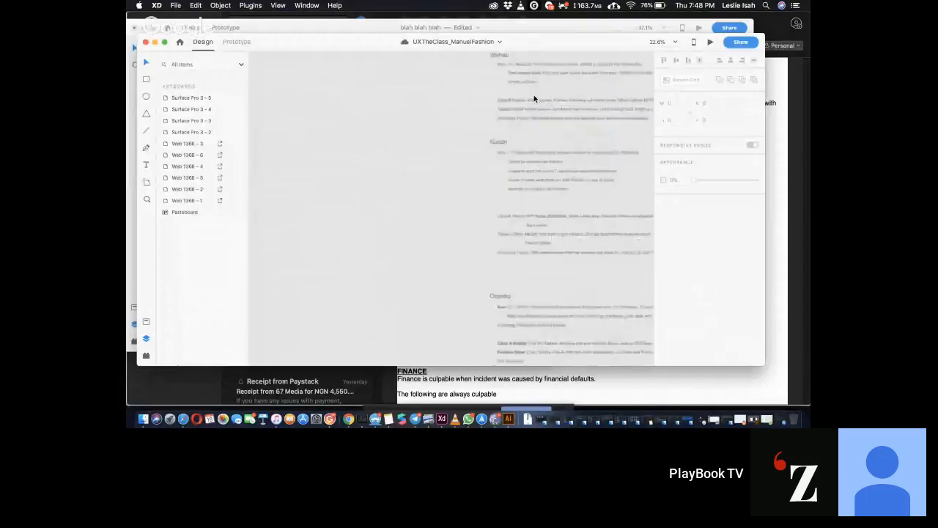
{"action": "scroll", "coordinate": [534, 98], "scroll_direction": "up", "scroll_amount": 3}
{"action": "scroll", "coordinate": [534, 99], "scroll_direction": "down", "scroll_amount": 10}
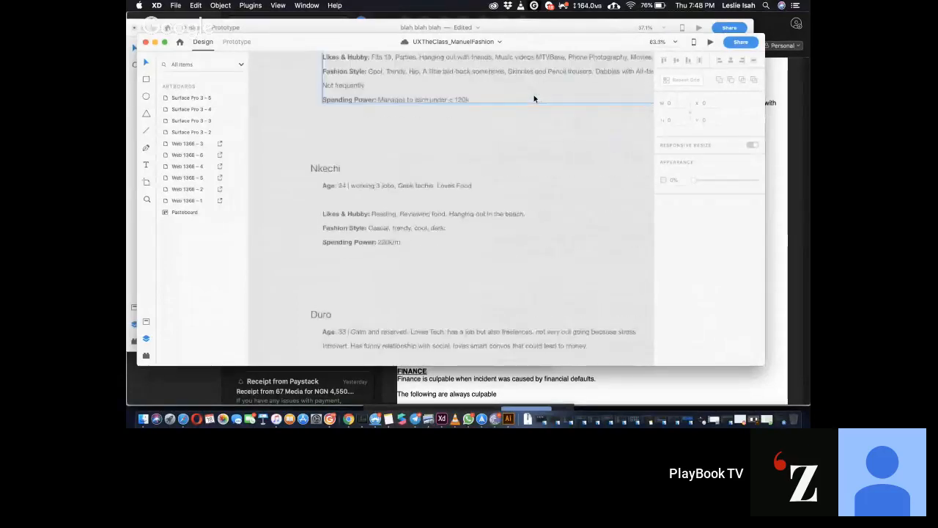
{"action": "scroll", "coordinate": [527, 110], "scroll_direction": "down", "scroll_amount": 1}
{"action": "scroll", "coordinate": [427, 204], "scroll_direction": "down", "scroll_amount": 5}
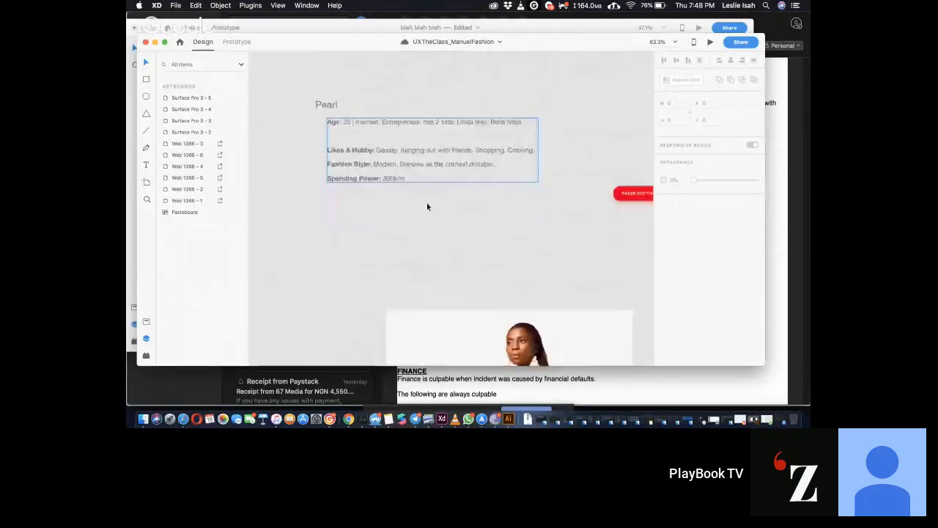
{"action": "scroll", "coordinate": [428, 207], "scroll_direction": "down", "scroll_amount": 1}
{"action": "scroll", "coordinate": [428, 206], "scroll_direction": "down", "scroll_amount": 5}
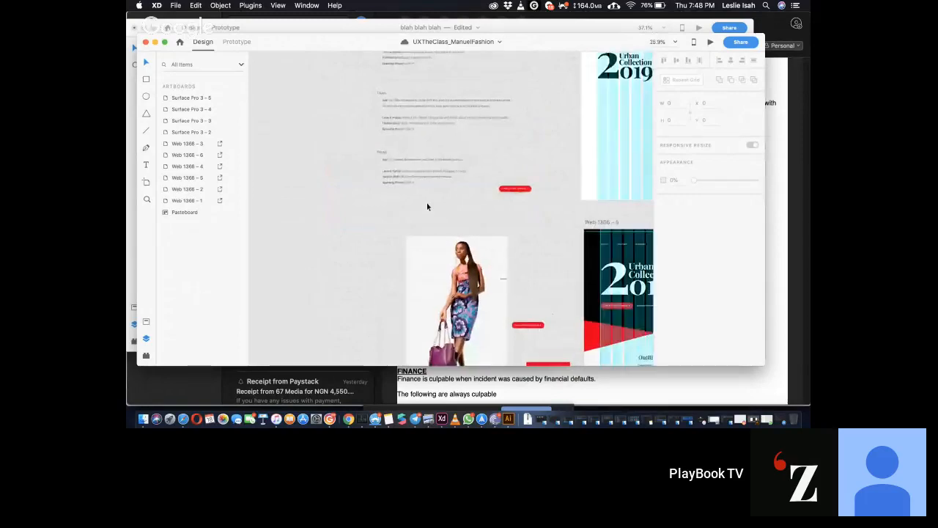
- Examine the Web 1366 – 1 Urban Collection artboard and the Objectives notes above it
{"action": "scroll", "coordinate": [427, 207], "scroll_direction": "right", "scroll_amount": 6}
{"action": "scroll", "coordinate": [427, 207], "scroll_direction": "up", "scroll_amount": 3}
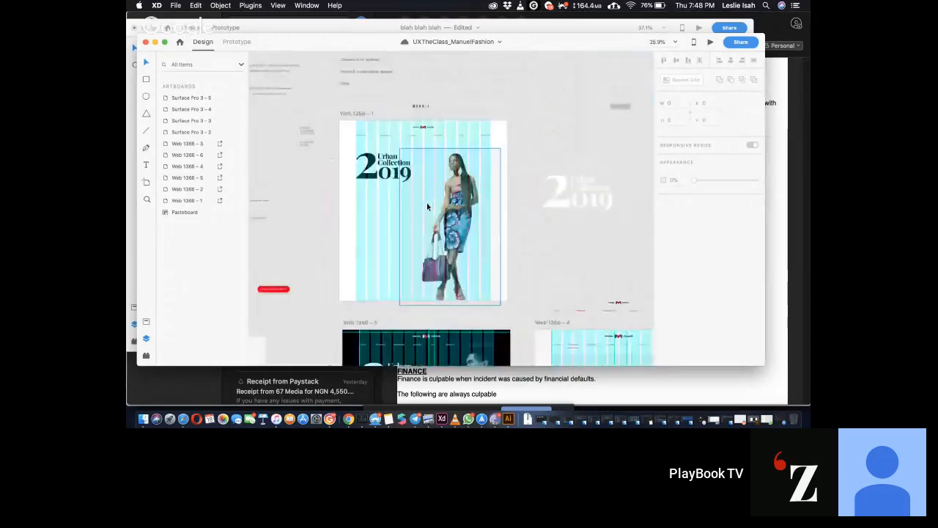
{"action": "scroll", "coordinate": [428, 207], "scroll_direction": "up", "scroll_amount": 3}
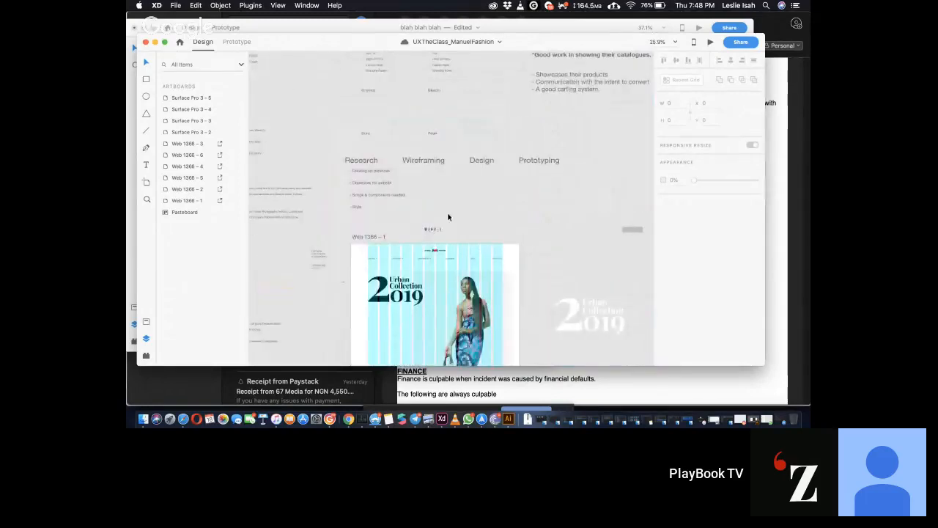
{"action": "left_click", "coordinate": [448, 219]}
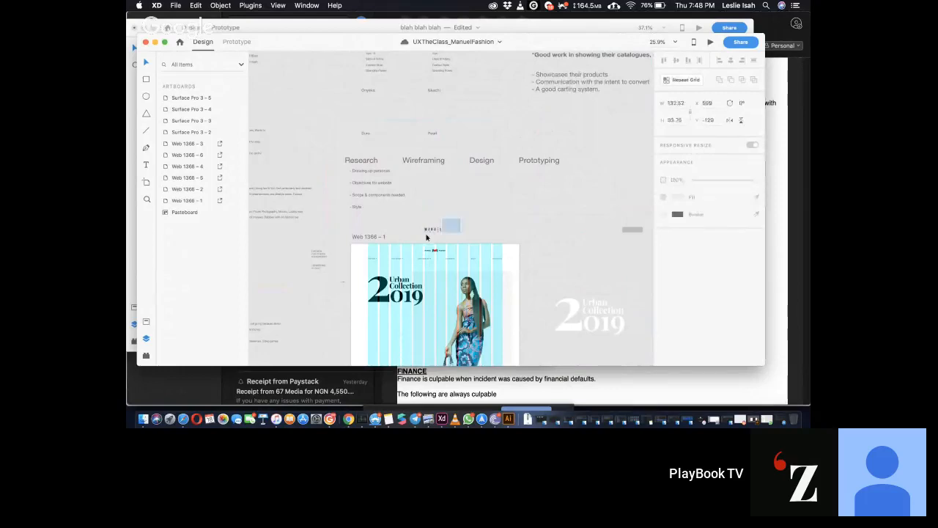
{"action": "scroll", "coordinate": [427, 236], "scroll_direction": "up", "scroll_amount": 5}
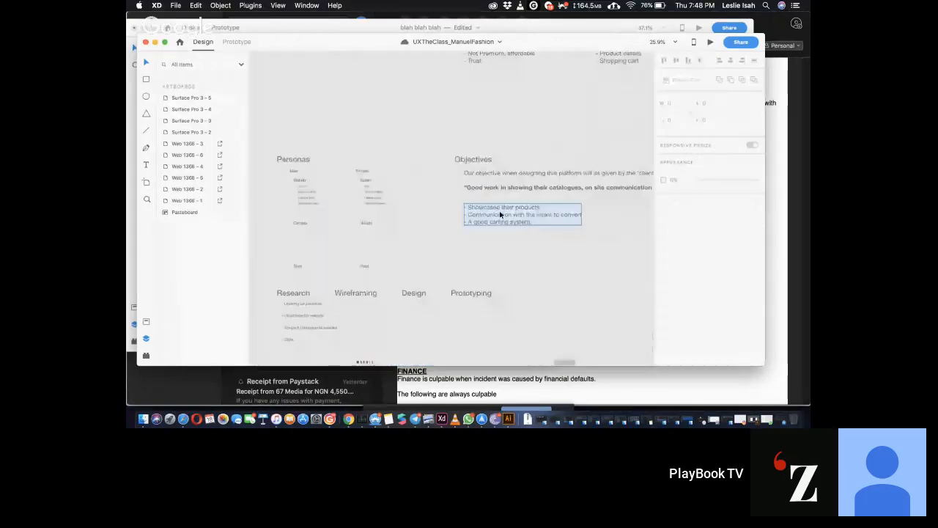
- Read through the Objectives notes, including the client's quoted brief and the bullets on showcasing products, communication and carting
{"action": "scroll", "coordinate": [501, 215], "scroll_direction": "right", "scroll_amount": 3}
{"action": "scroll", "coordinate": [501, 215], "scroll_direction": "up", "scroll_amount": 3}
{"action": "scroll", "coordinate": [500, 215], "scroll_direction": "right", "scroll_amount": 3}
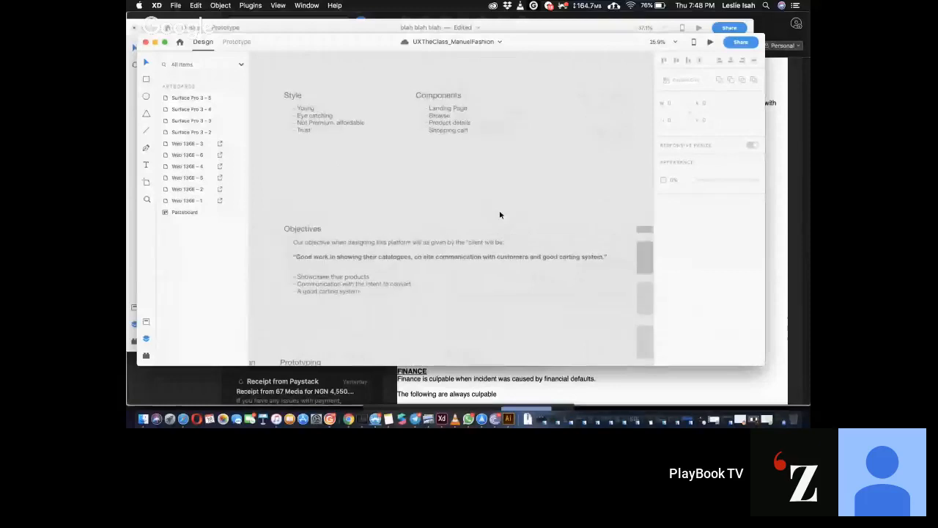
{"action": "scroll", "coordinate": [500, 214], "scroll_direction": "left", "scroll_amount": 2}
{"action": "scroll", "coordinate": [486, 174], "scroll_direction": "left", "scroll_amount": 3}
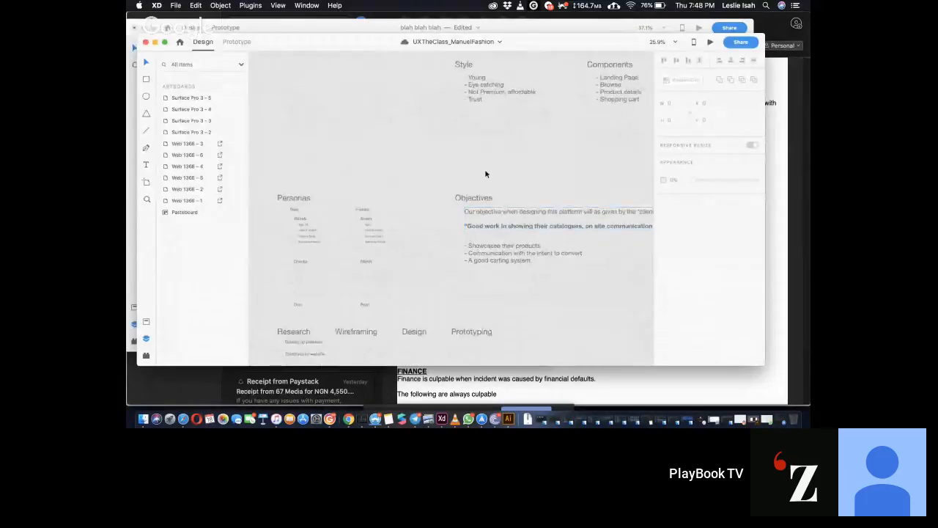
{"action": "scroll", "coordinate": [485, 174], "scroll_direction": "up", "scroll_amount": 4}
{"action": "scroll", "coordinate": [485, 173], "scroll_direction": "down", "scroll_amount": 5}
{"action": "scroll", "coordinate": [485, 174], "scroll_direction": "up", "scroll_amount": 3}
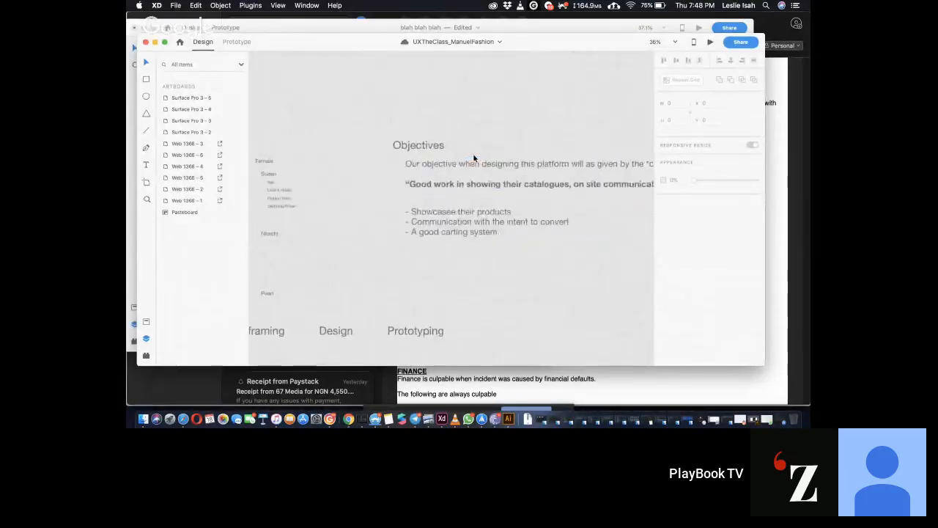
{"action": "scroll", "coordinate": [476, 158], "scroll_direction": "down", "scroll_amount": 1}
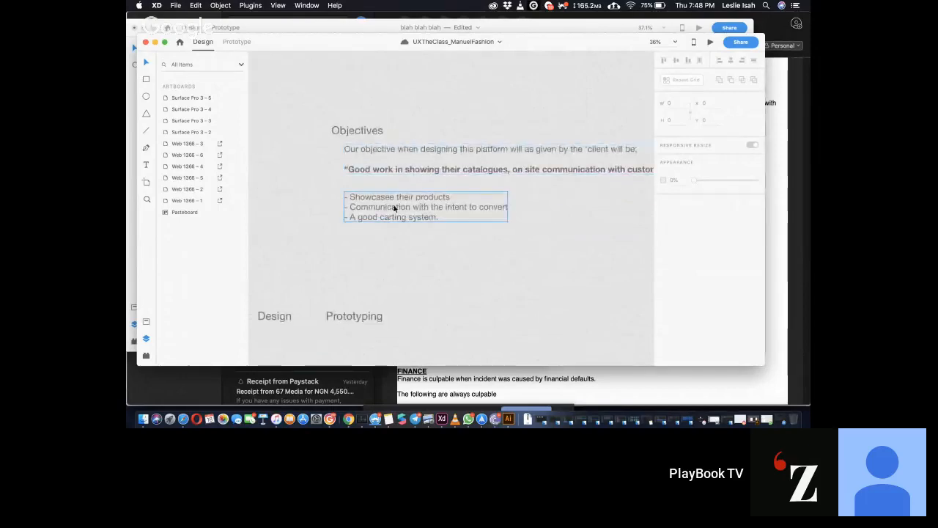
{"action": "scroll", "coordinate": [416, 214], "scroll_direction": "left", "scroll_amount": 4}
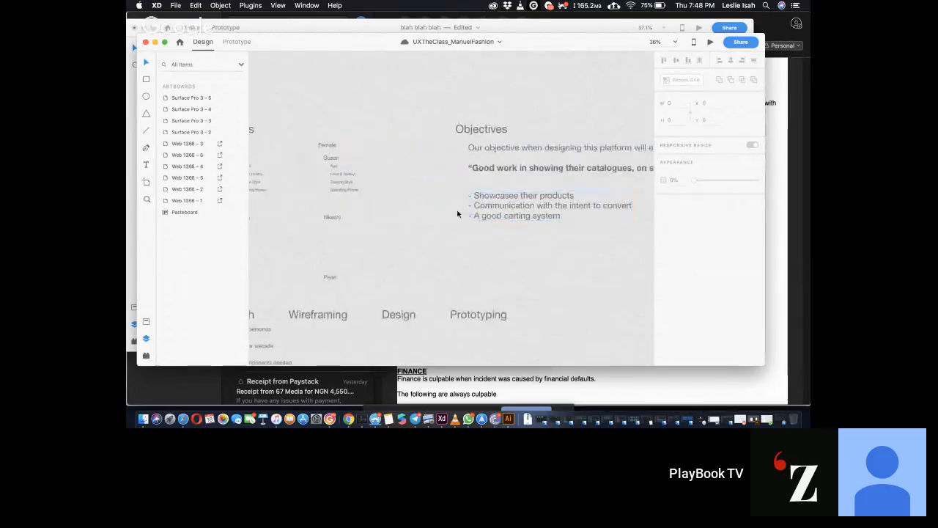
{"action": "scroll", "coordinate": [459, 212], "scroll_direction": "right", "scroll_amount": 4}
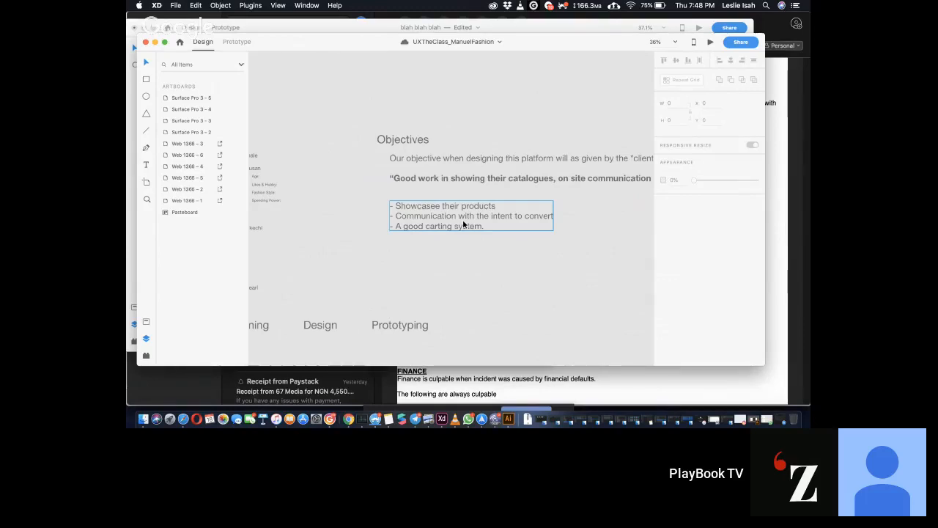
- Point out the Style and Components notes by selecting the Style heading, the Components block and its list, and clear the selection
{"action": "scroll", "coordinate": [464, 223], "scroll_direction": "up", "scroll_amount": 3}
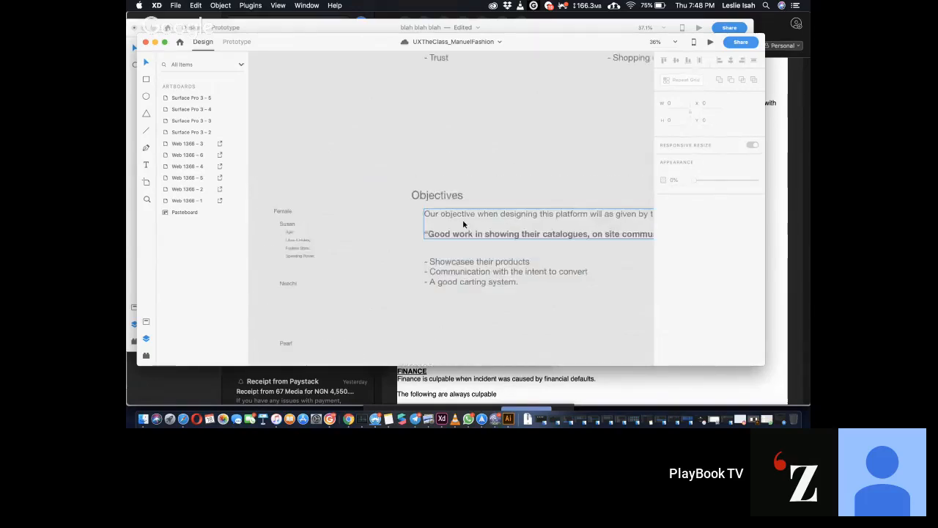
{"action": "scroll", "coordinate": [463, 219], "scroll_direction": "up", "scroll_amount": 5}
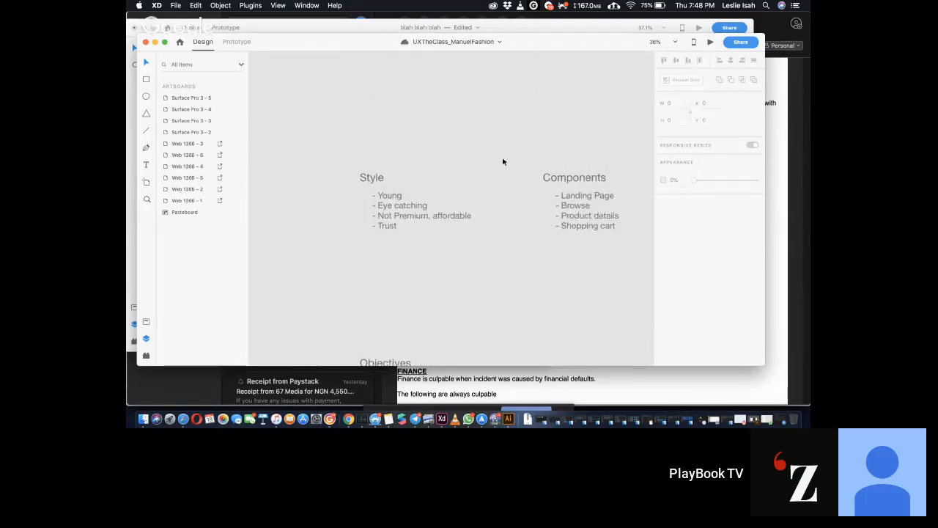
{"action": "left_click_drag", "start_coordinate": [502, 156], "coordinate": [509, 271]}
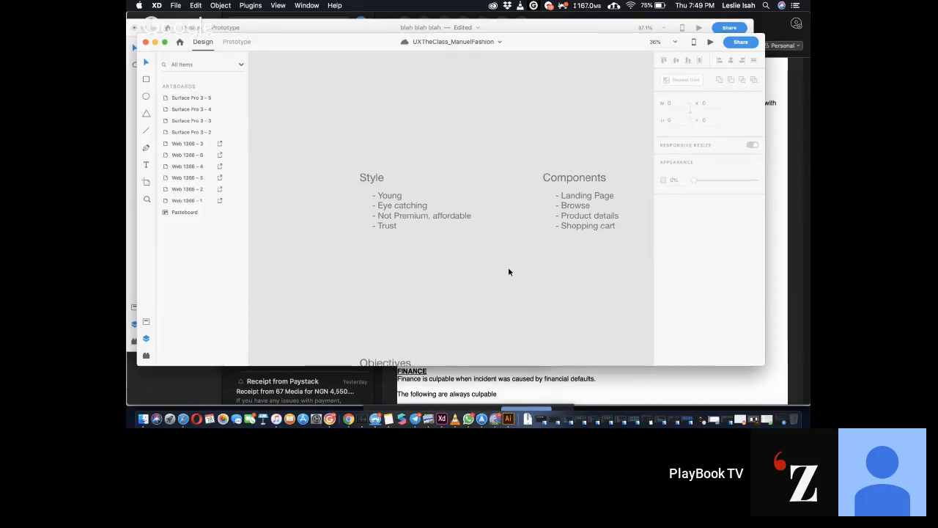
{"action": "left_click", "coordinate": [373, 178]}
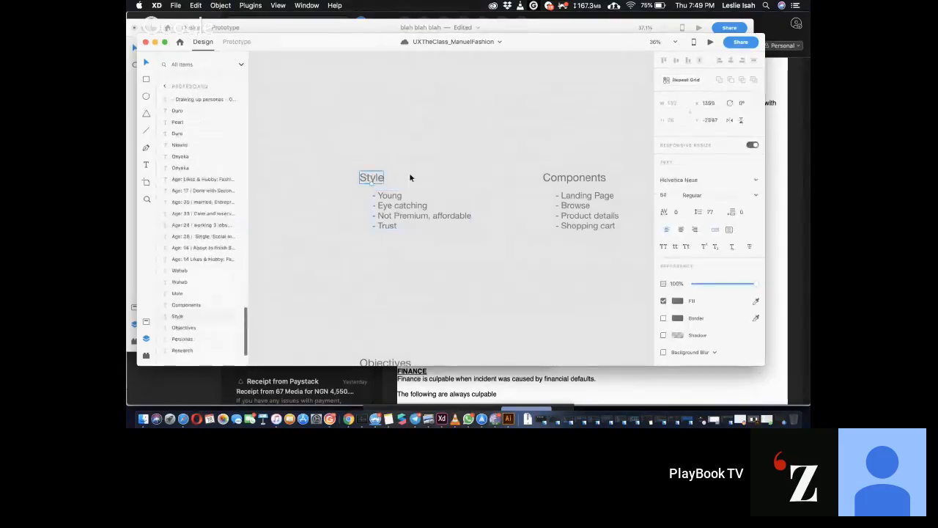
{"action": "left_click_drag", "start_coordinate": [535, 153], "coordinate": [576, 256]}
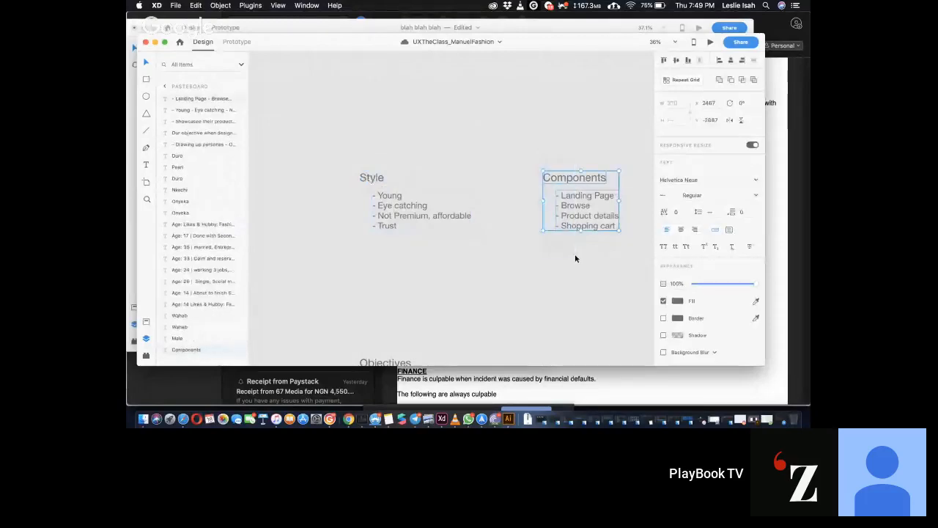
{"action": "left_click", "coordinate": [529, 152]}
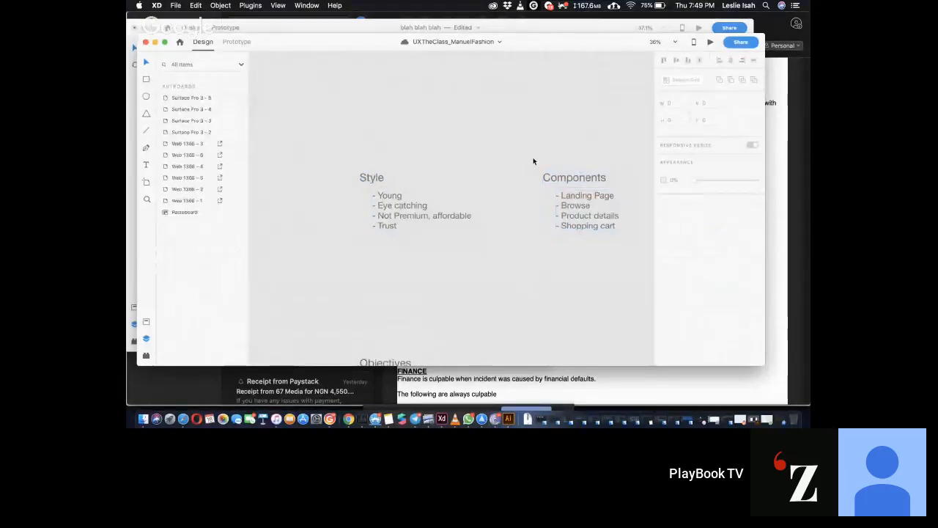
{"action": "left_click", "coordinate": [576, 209]}
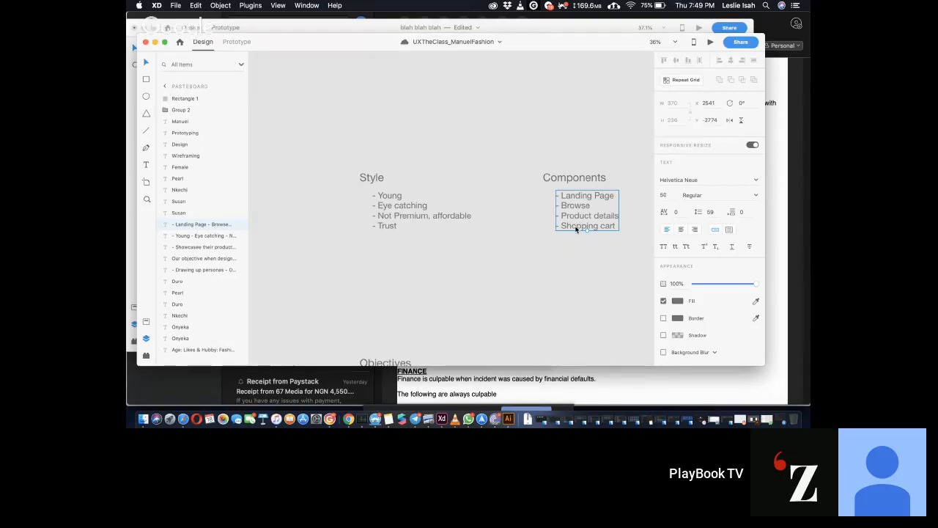
{"action": "left_click", "coordinate": [555, 301]}
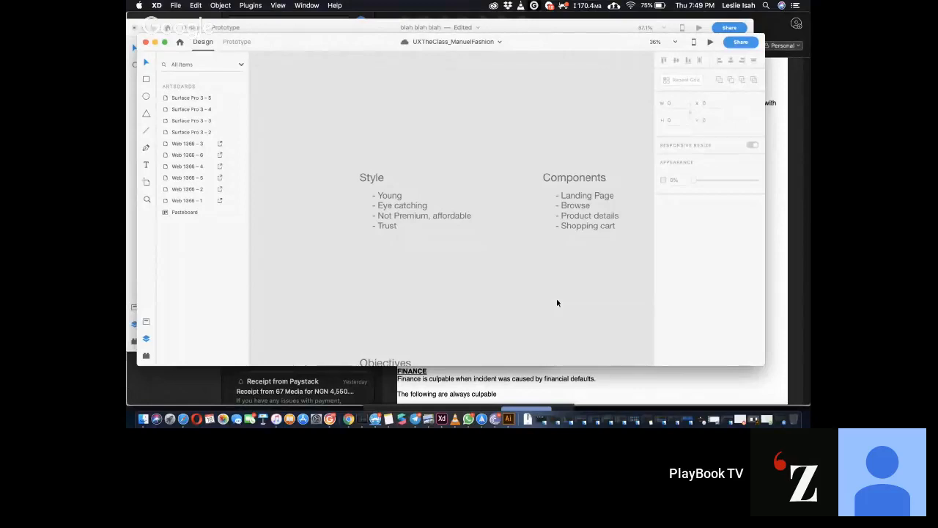
- Look over the web page artboards and examine the Denim Jean Flak Jacket product page on Web 1366 – 6 up close
{"action": "scroll", "coordinate": [557, 302], "scroll_direction": "down", "scroll_amount": 5}
{"action": "scroll", "coordinate": [557, 303], "scroll_direction": "down", "scroll_amount": 5}
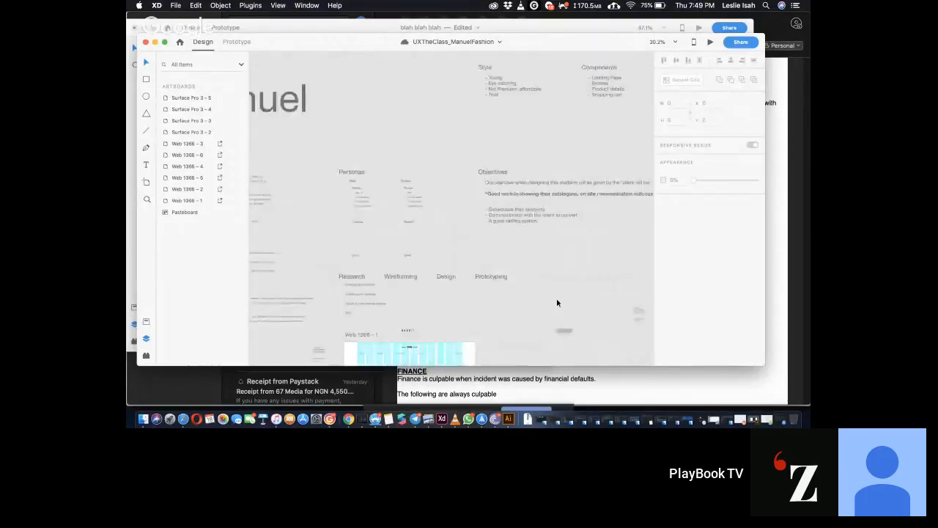
{"action": "scroll", "coordinate": [557, 303], "scroll_direction": "down", "scroll_amount": 15}
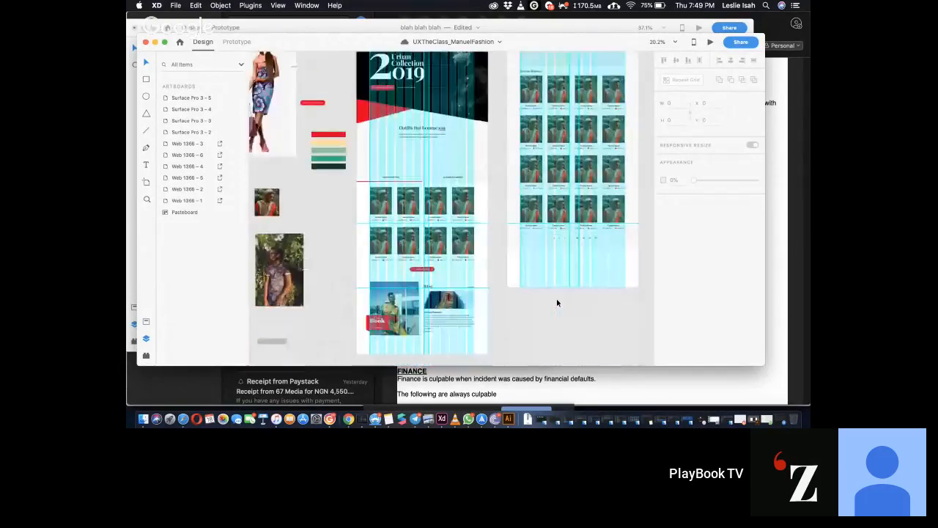
{"action": "scroll", "coordinate": [556, 303], "scroll_direction": "right", "scroll_amount": 3}
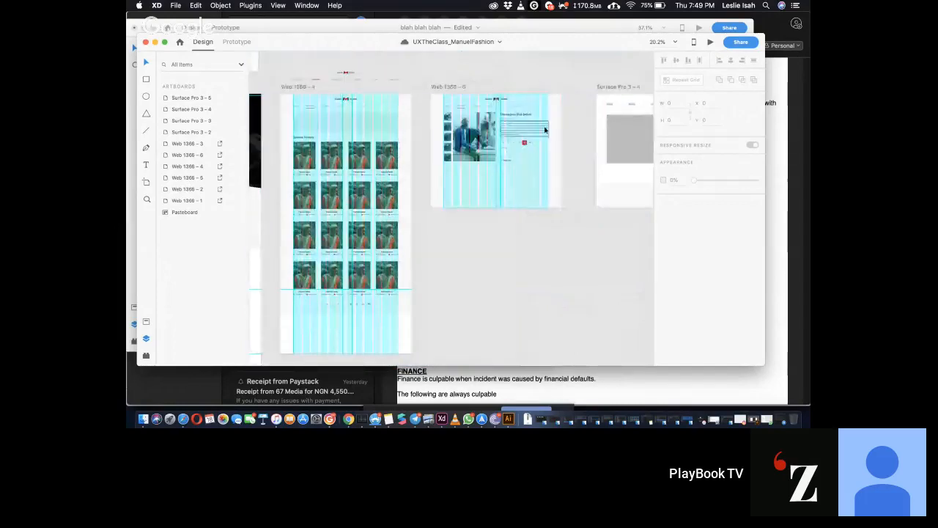
{"action": "scroll", "coordinate": [534, 145], "scroll_direction": "up", "scroll_amount": 5}
{"action": "scroll", "coordinate": [535, 147], "scroll_direction": "down", "scroll_amount": 2}
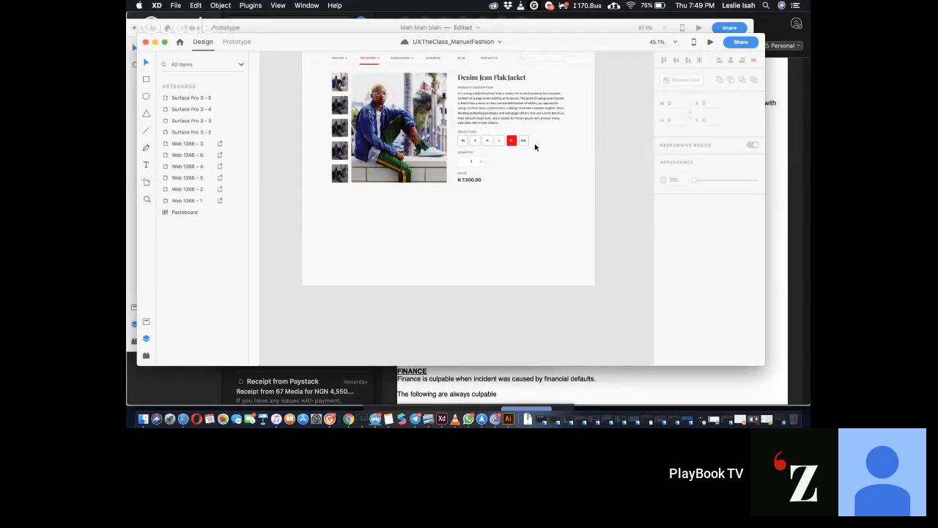
{"action": "scroll", "coordinate": [487, 118], "scroll_direction": "up", "scroll_amount": 5}
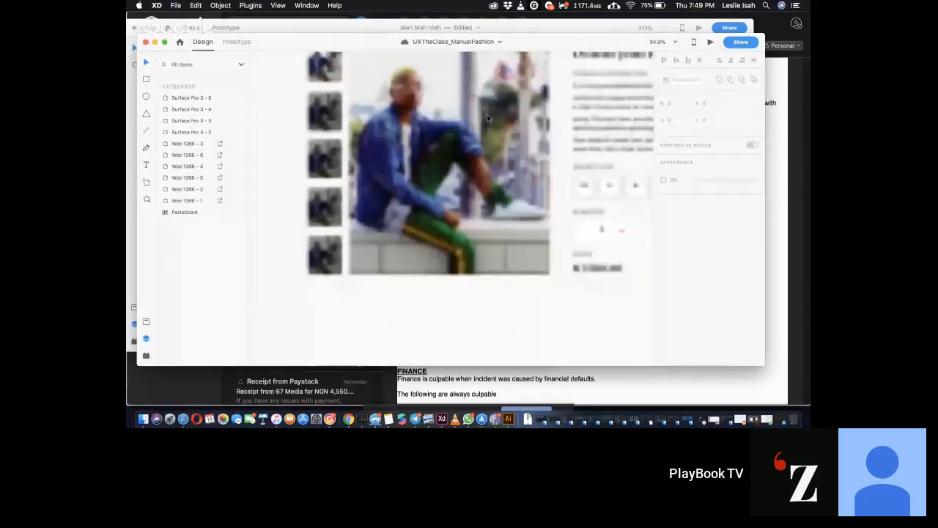
{"action": "scroll", "coordinate": [488, 118], "scroll_direction": "down", "scroll_amount": 1}
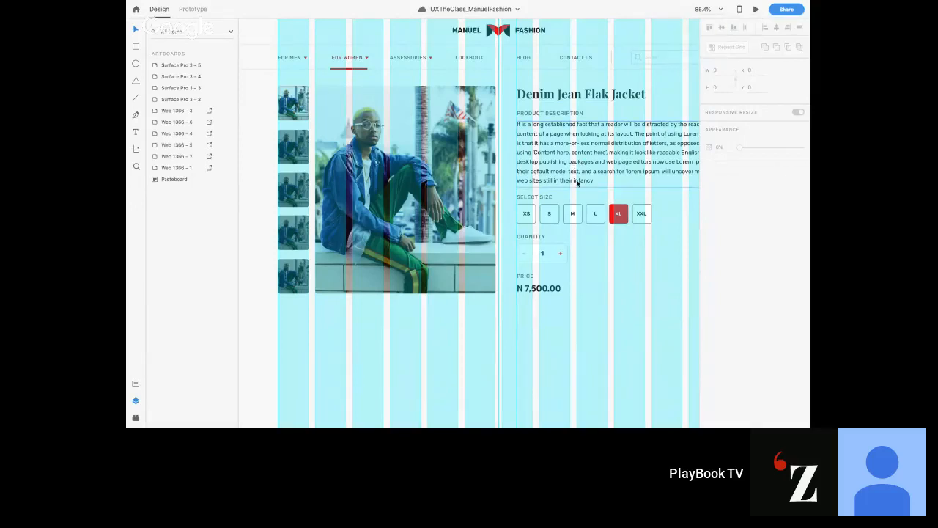
{"action": "scroll", "coordinate": [577, 183], "scroll_direction": "left", "scroll_amount": 3}
{"action": "scroll", "coordinate": [577, 183], "scroll_direction": "down", "scroll_amount": 3}
{"action": "scroll", "coordinate": [578, 184], "scroll_direction": "up", "scroll_amount": 3}
{"action": "scroll", "coordinate": [578, 183], "scroll_direction": "right", "scroll_amount": 2}
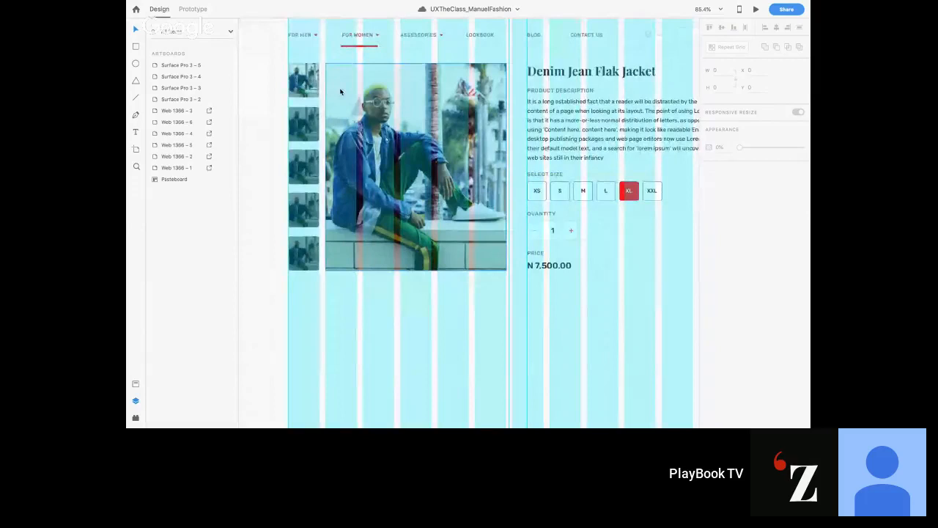
- Point out a thumbnail, the main product photo and the Denim Jean Flak Jacket title by selecting each in turn
{"action": "left_click", "coordinate": [304, 170]}
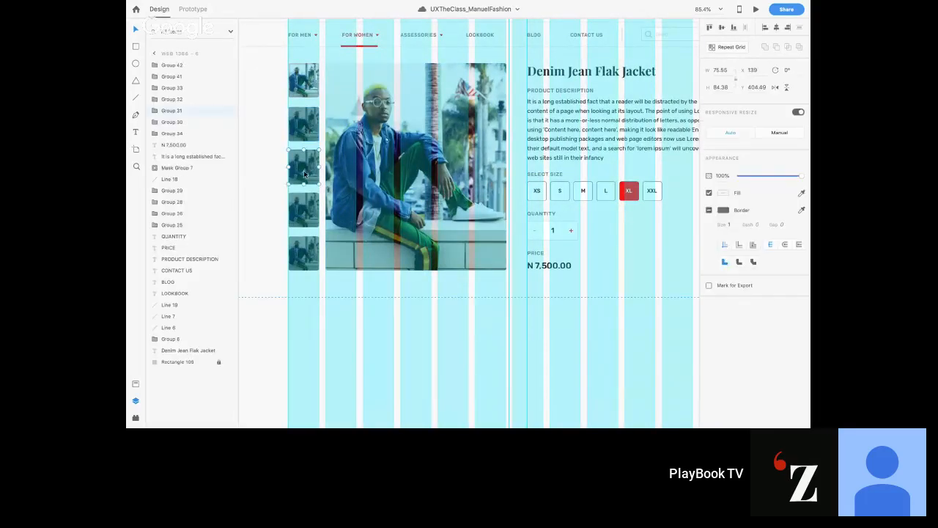
{"action": "left_click", "coordinate": [368, 158]}
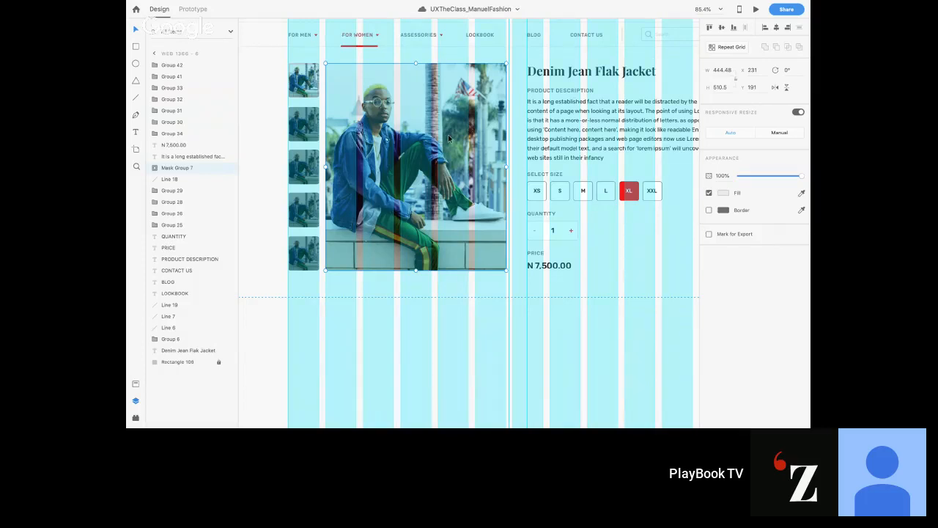
{"action": "left_click", "coordinate": [550, 71]}
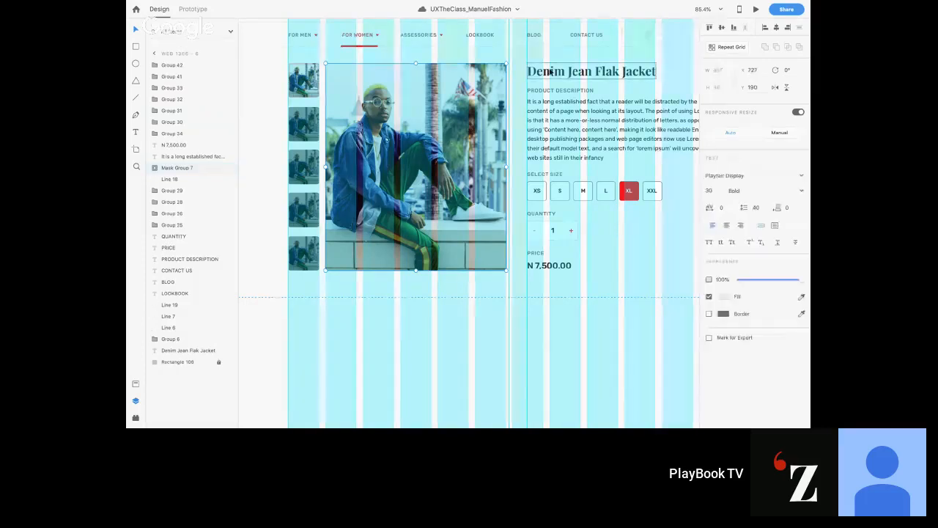
{"action": "scroll", "coordinate": [550, 71], "scroll_direction": "up", "scroll_amount": 3}
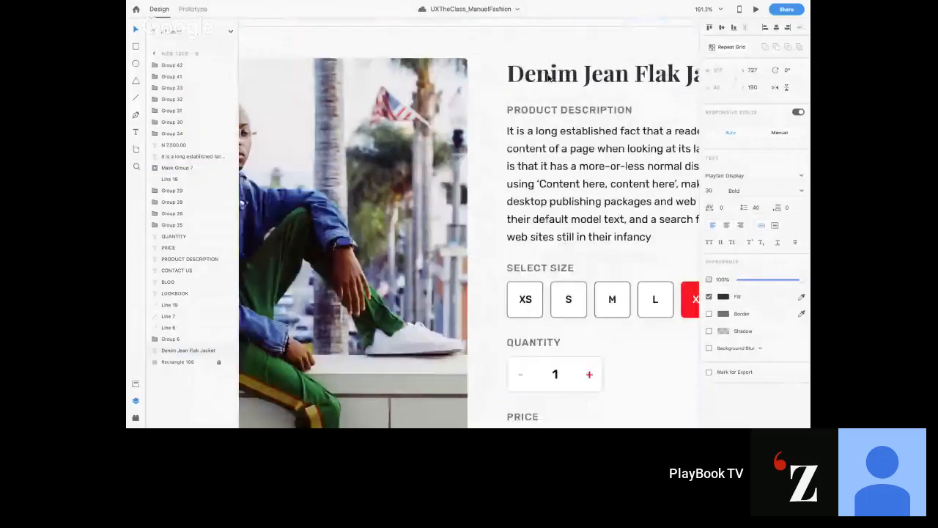
{"action": "left_click_drag", "start_coordinate": [550, 71], "coordinate": [552, 76]}
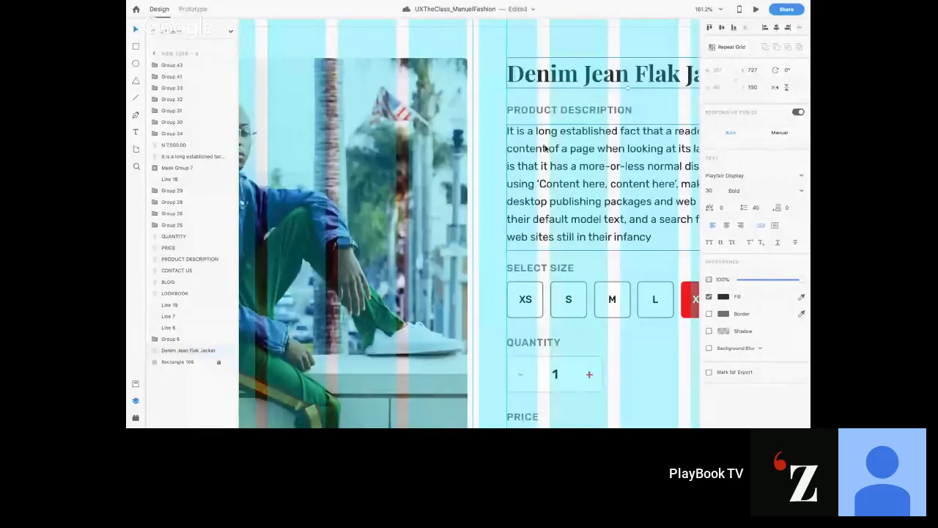
- Point out the product page's quantity selector and price by selecting each in turn, and deselect the price
{"action": "scroll", "coordinate": [545, 146], "scroll_direction": "down", "scroll_amount": 3}
{"action": "scroll", "coordinate": [545, 147], "scroll_direction": "down", "scroll_amount": 2}
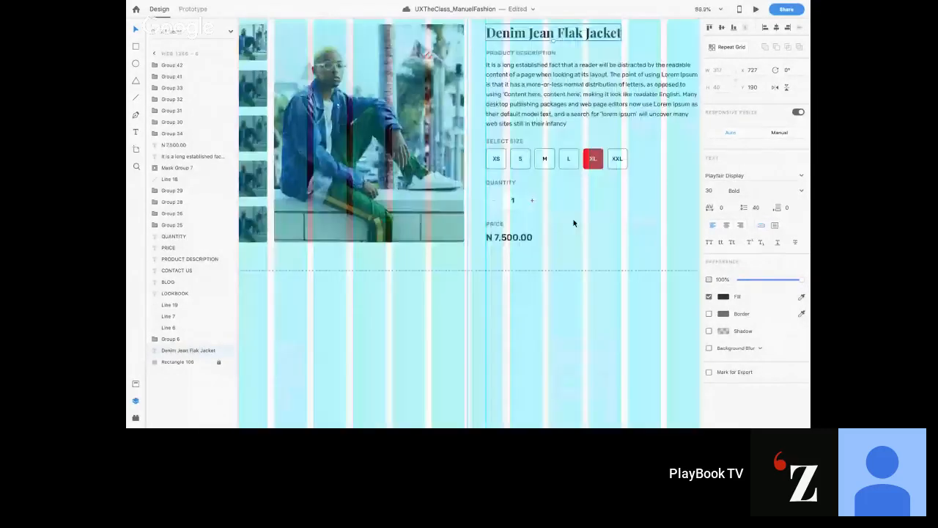
{"action": "scroll", "coordinate": [501, 198], "scroll_direction": "right", "scroll_amount": 1}
{"action": "left_click", "coordinate": [501, 198]}
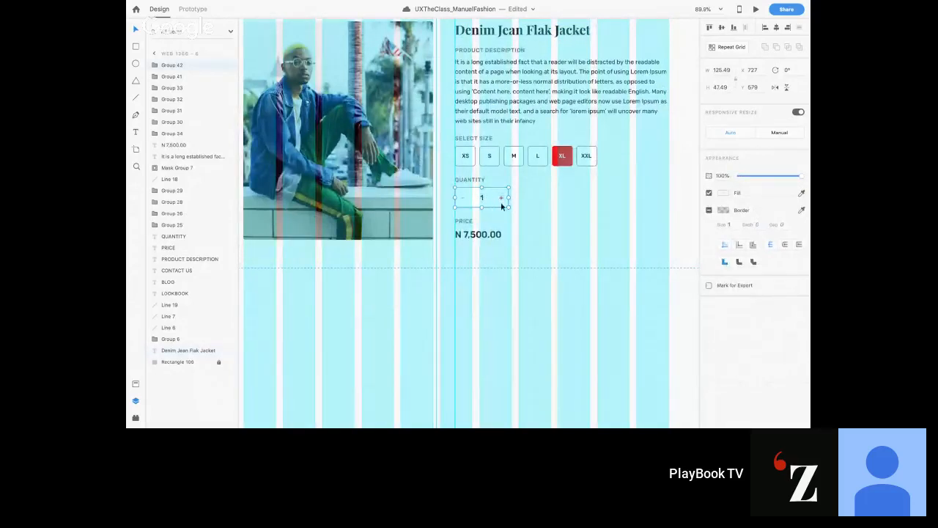
{"action": "left_click", "coordinate": [523, 193]}
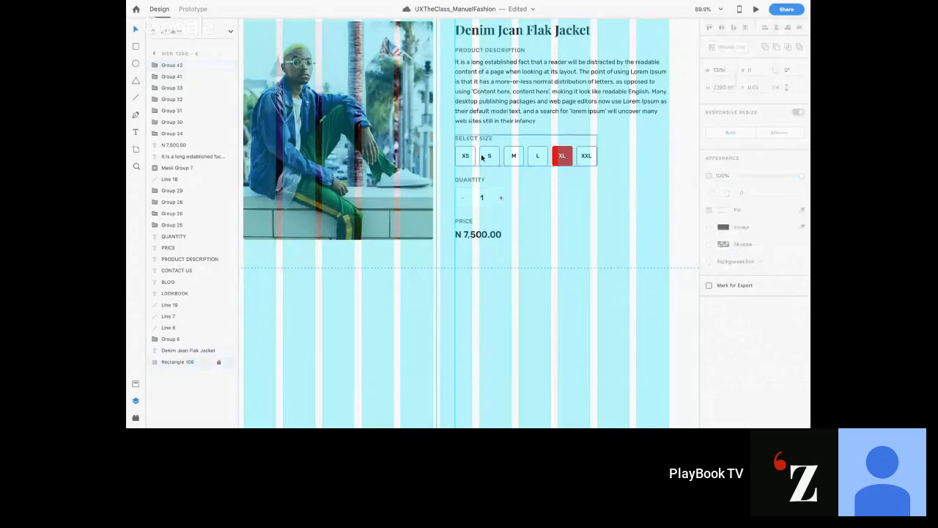
{"action": "left_click", "coordinate": [480, 237]}
{"action": "left_click", "coordinate": [520, 236]}
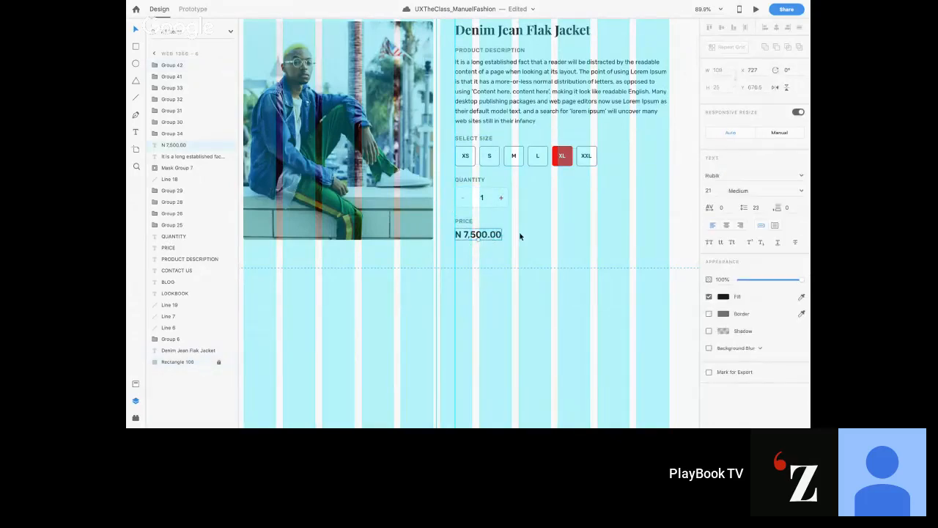
- Review the whole product page layout, the product listing grid and the Urban Collection 2019 home page artboard
{"action": "scroll", "coordinate": [520, 236], "scroll_direction": "down", "scroll_amount": 4}
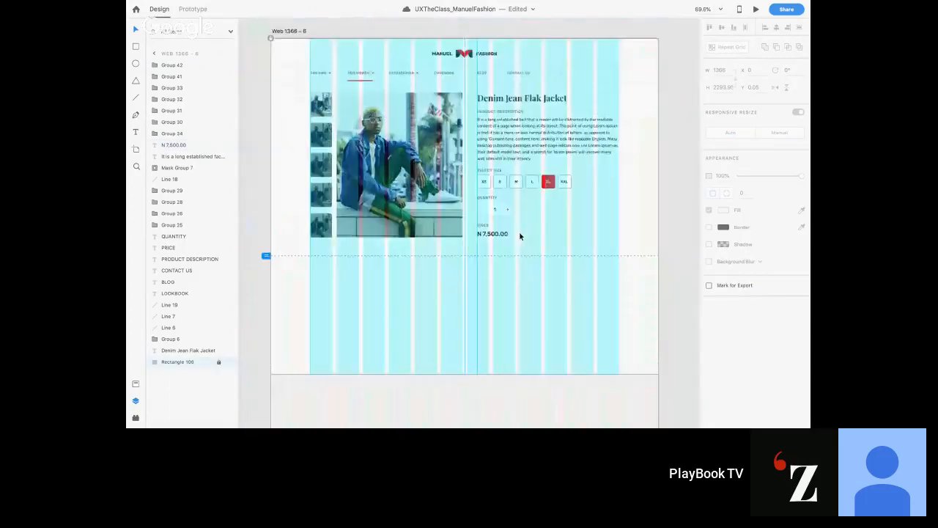
{"action": "scroll", "coordinate": [519, 236], "scroll_direction": "up", "scroll_amount": 5}
{"action": "scroll", "coordinate": [520, 236], "scroll_direction": "down", "scroll_amount": 4}
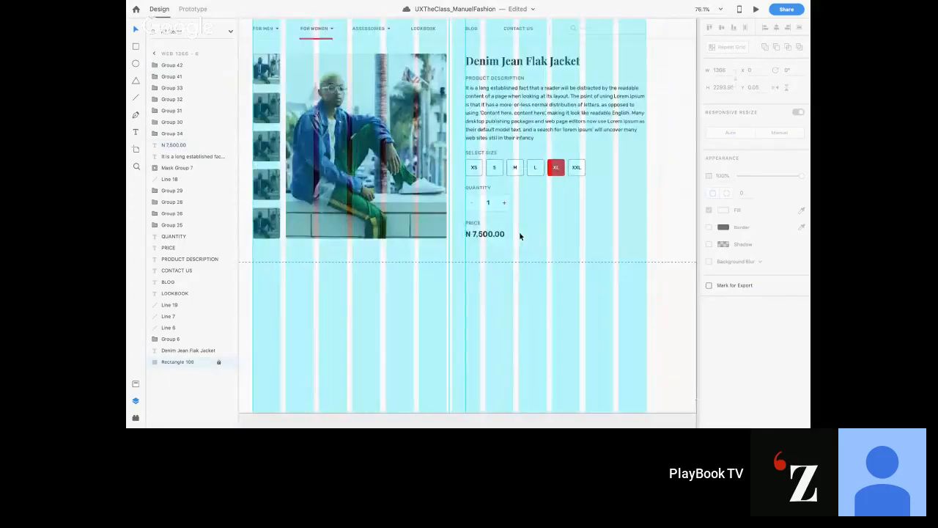
{"action": "scroll", "coordinate": [519, 236], "scroll_direction": "down", "scroll_amount": 1}
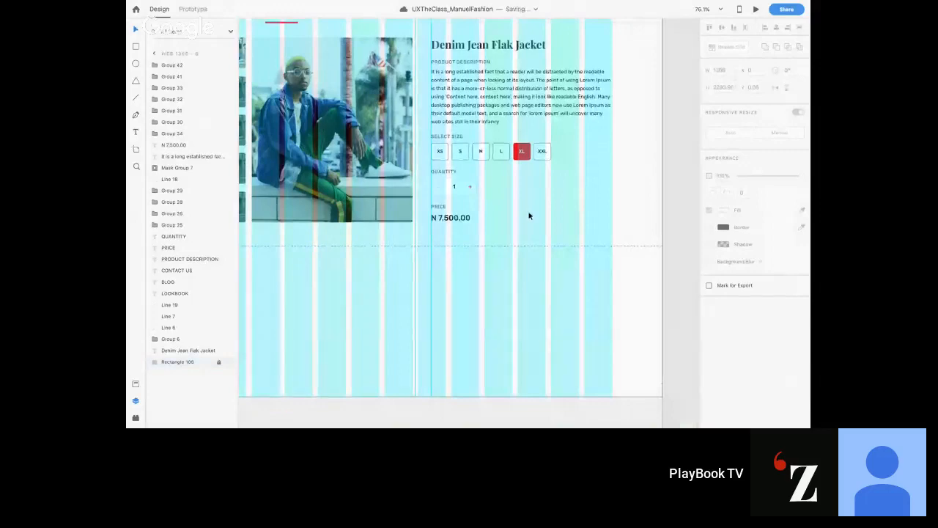
{"action": "scroll", "coordinate": [527, 213], "scroll_direction": "down", "scroll_amount": 3}
{"action": "scroll", "coordinate": [530, 216], "scroll_direction": "left", "scroll_amount": 10}
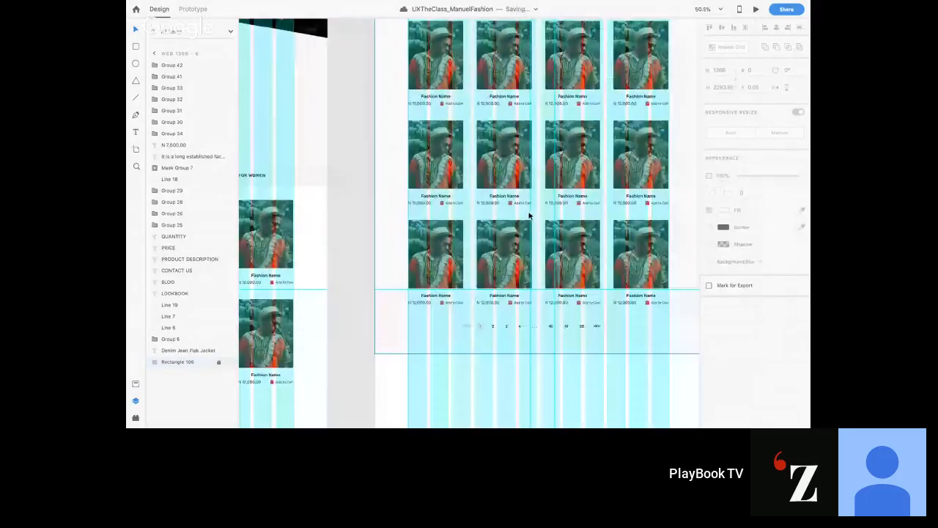
{"action": "scroll", "coordinate": [529, 216], "scroll_direction": "up", "scroll_amount": 3}
{"action": "scroll", "coordinate": [529, 216], "scroll_direction": "up", "scroll_amount": 1}
{"action": "scroll", "coordinate": [529, 215], "scroll_direction": "down", "scroll_amount": 10}
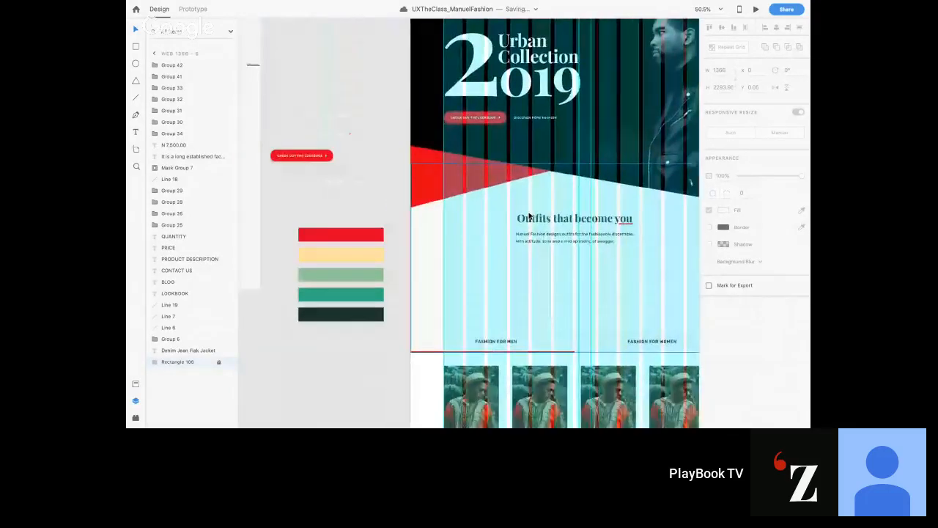
- Copy the BROWSE MORE MEN button from the home page and place it below the price on the Denim Jean Flak Jacket product page
{"action": "scroll", "coordinate": [529, 216], "scroll_direction": "right", "scroll_amount": 2}
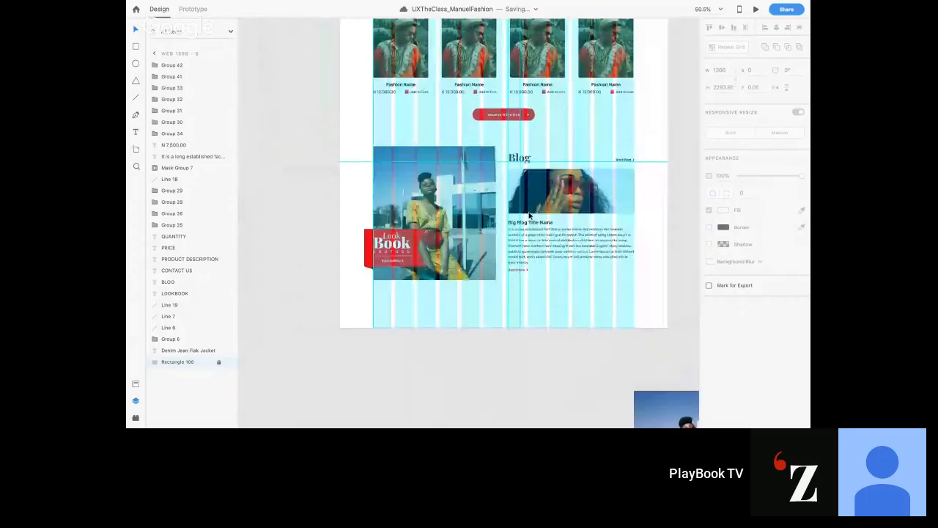
{"action": "left_click", "coordinate": [504, 115]}
{"action": "scroll", "coordinate": [586, 141], "scroll_direction": "right", "scroll_amount": 10}
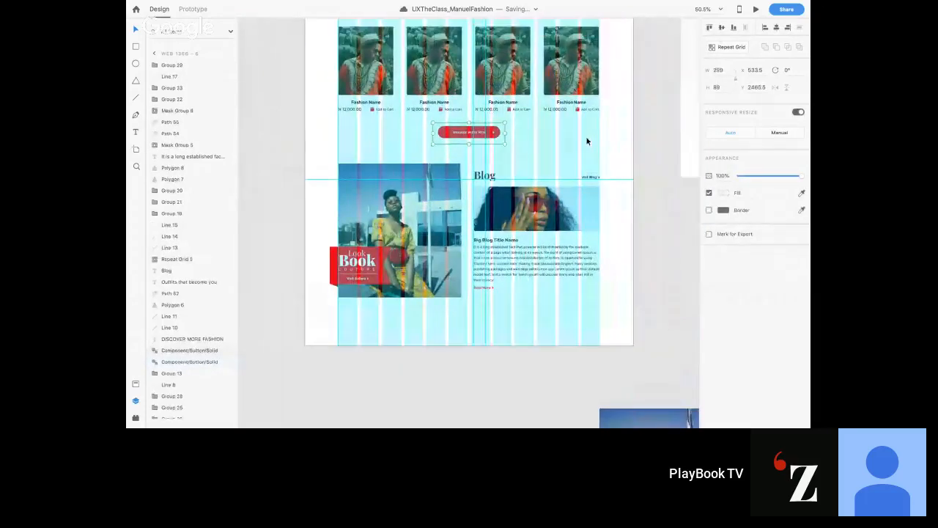
{"action": "scroll", "coordinate": [586, 141], "scroll_direction": "right", "scroll_amount": 5}
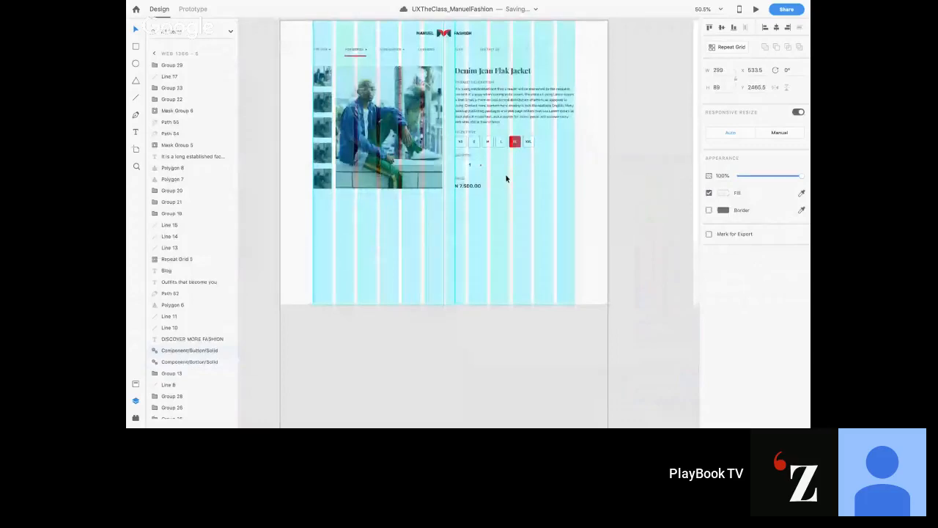
{"action": "scroll", "coordinate": [506, 178], "scroll_direction": "up", "scroll_amount": 3}
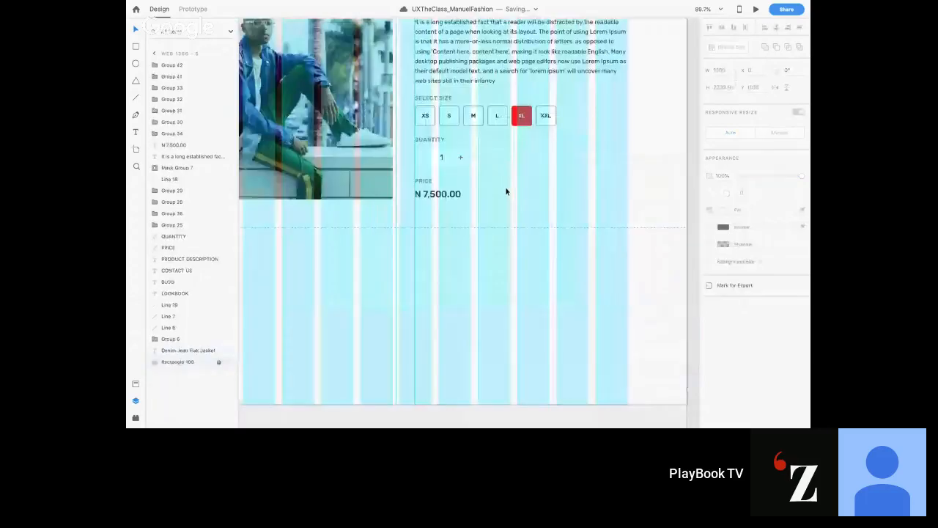
{"action": "key", "text": "super+v"}
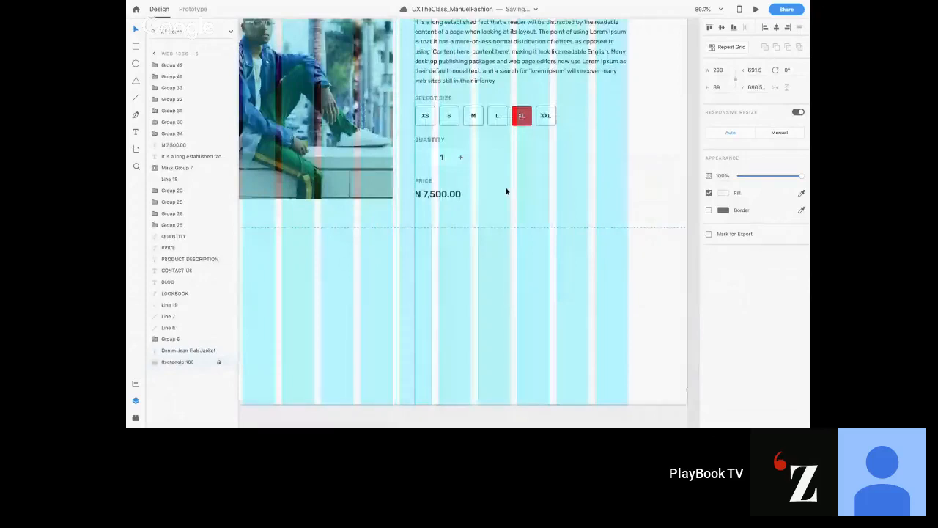
{"action": "left_click_drag", "start_coordinate": [505, 192], "coordinate": [477, 234]}
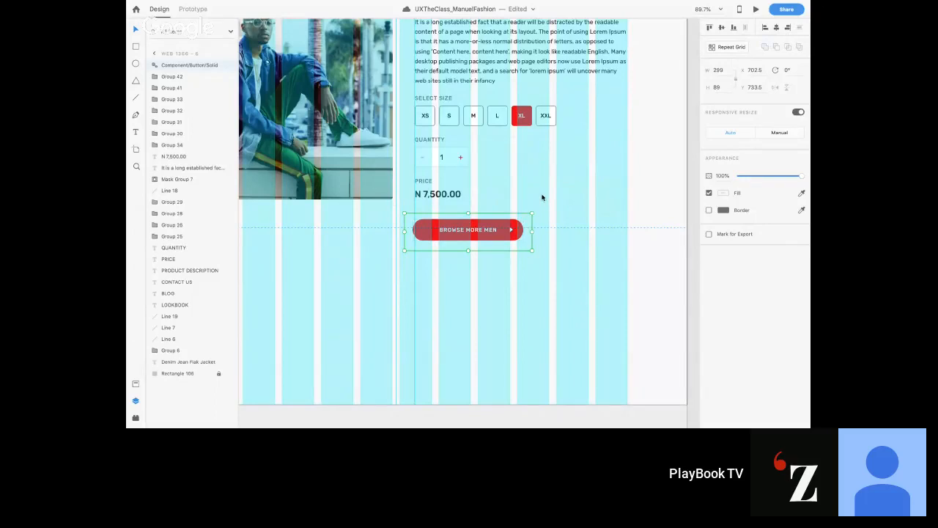
{"action": "scroll", "coordinate": [542, 188], "scroll_direction": "up", "scroll_amount": 2}
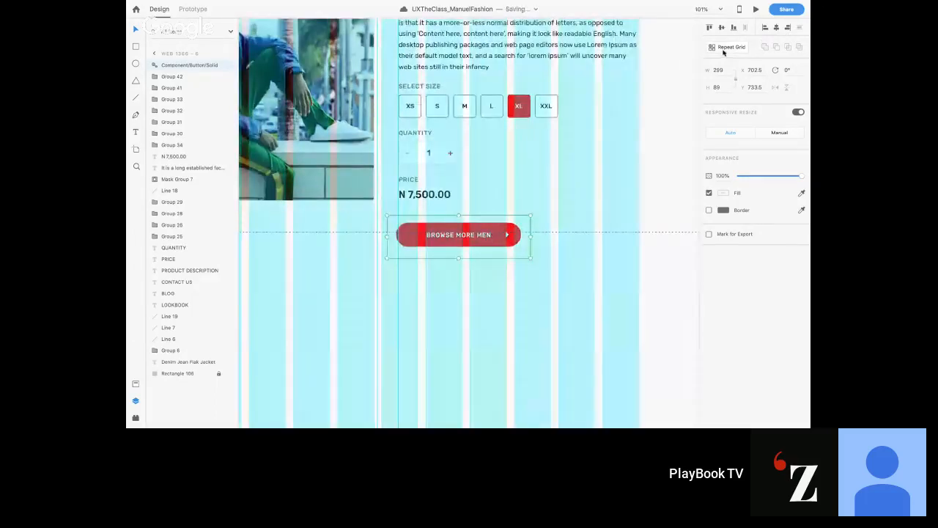
{"action": "key", "text": "super+r"}
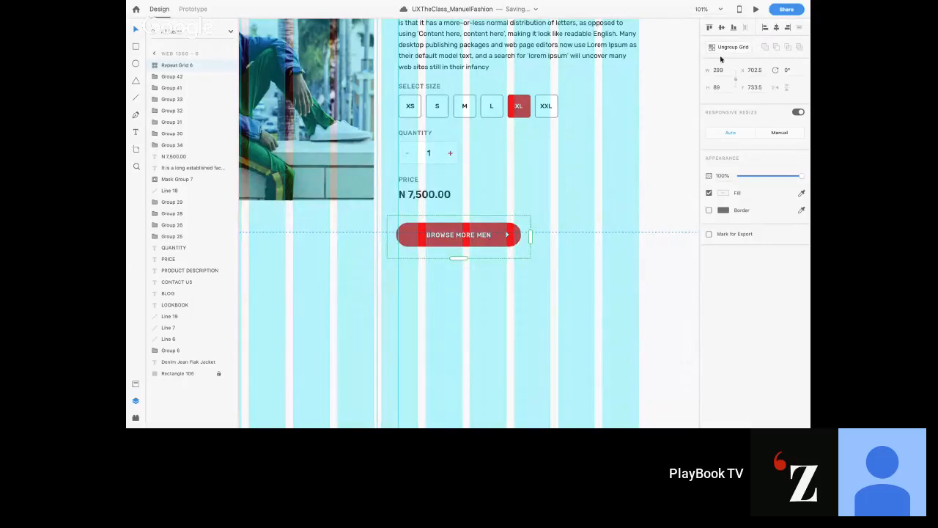
{"action": "key", "text": "super+z"}
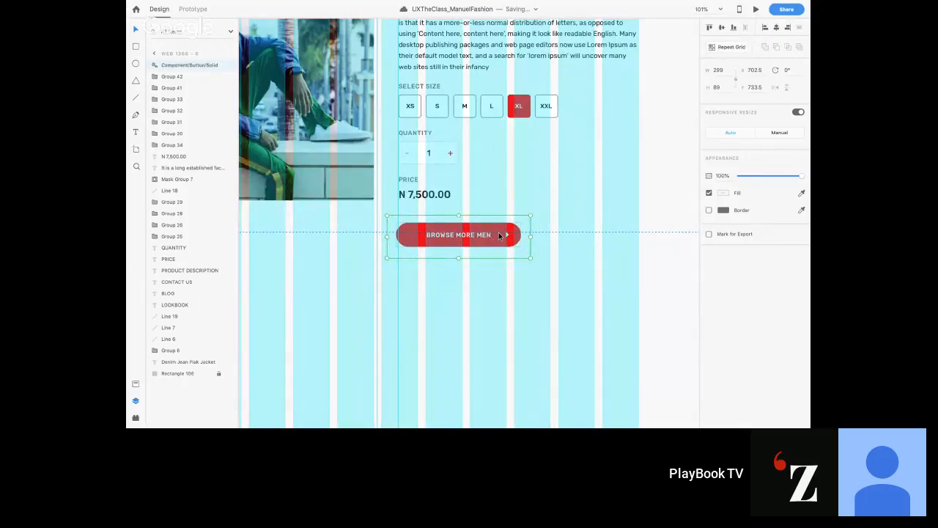
- Change the pasted button's label to "Add to Cart"
{"action": "double_click", "coordinate": [456, 243]}
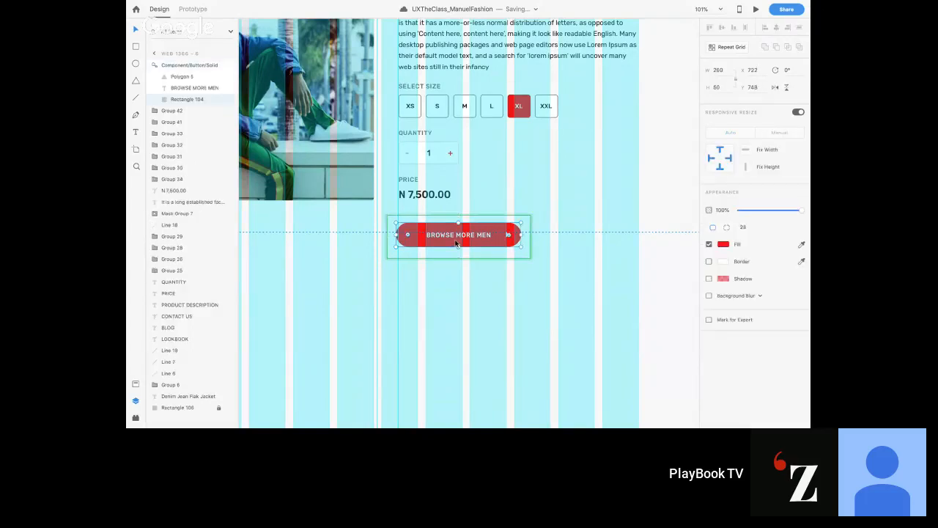
{"action": "left_click", "coordinate": [470, 239]}
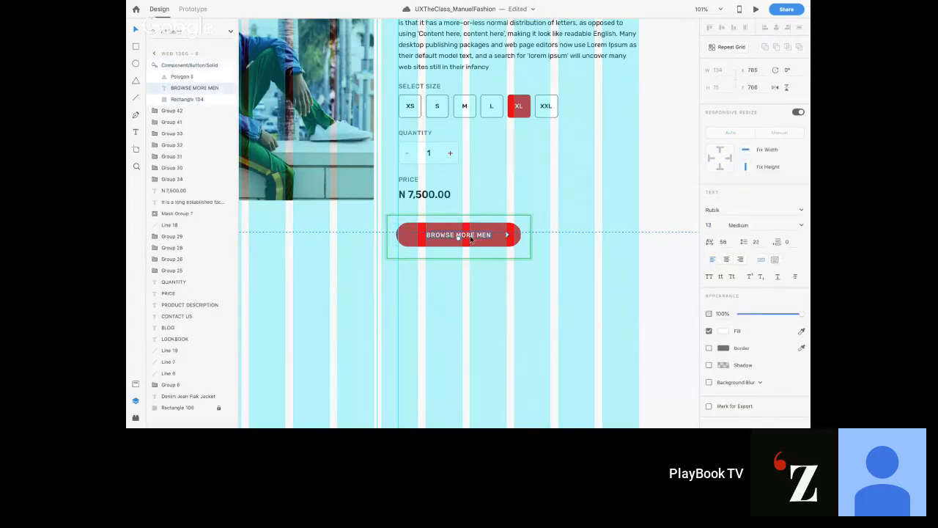
{"action": "double_click", "coordinate": [470, 239]}
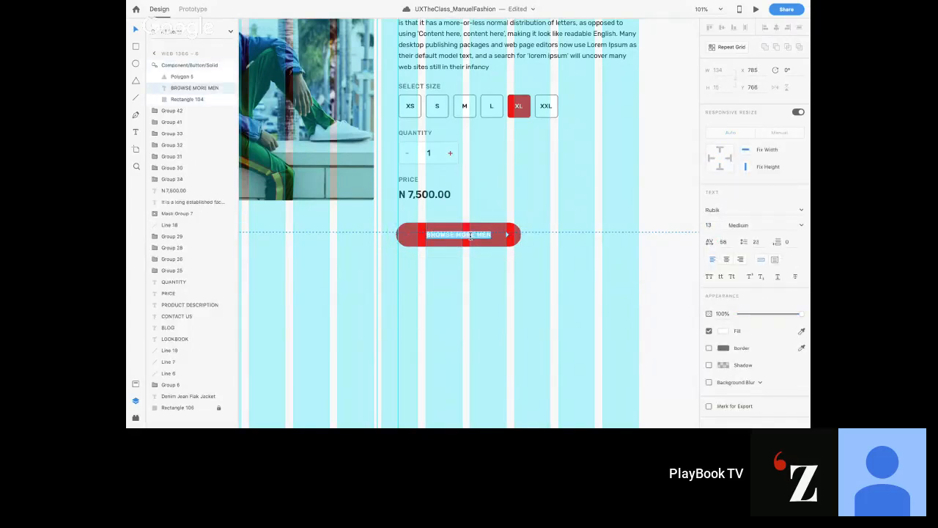
{"action": "type", "text": "Add to Cart"}
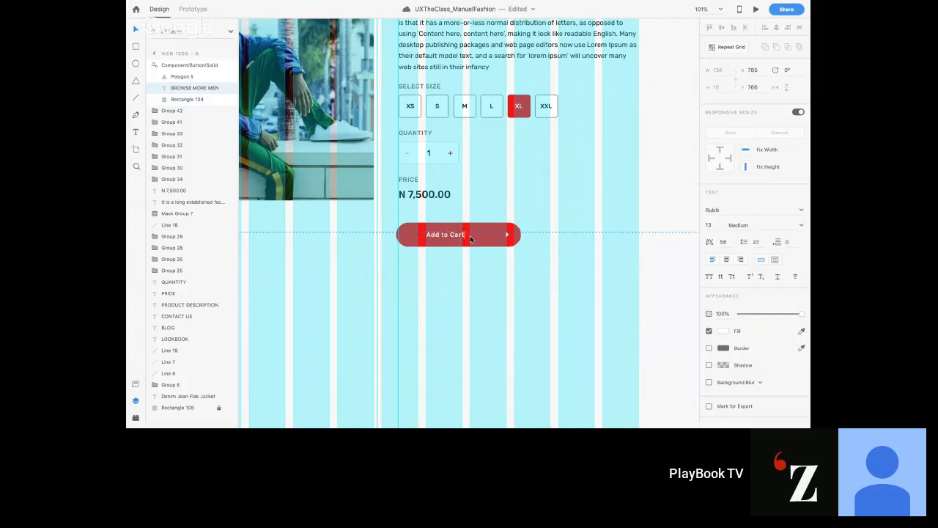
{"action": "key", "text": "Escape"}
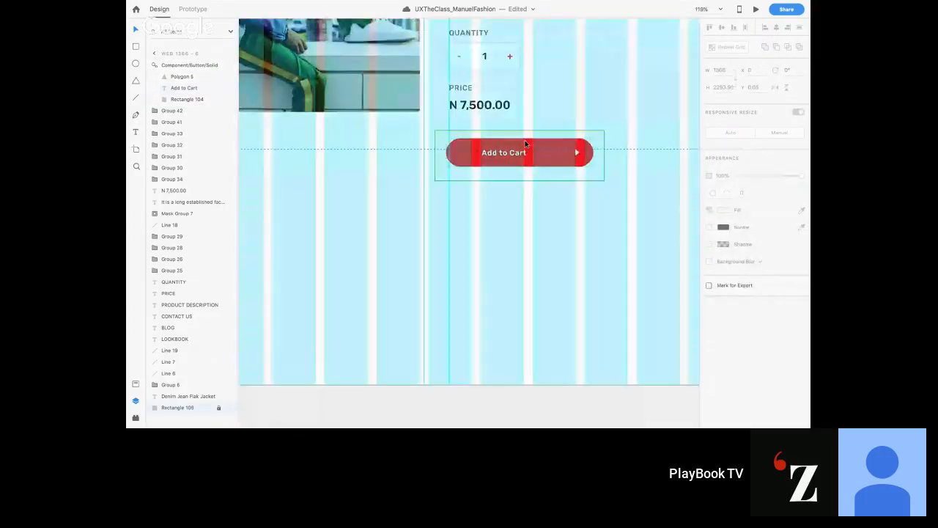
- Reword the button label under the price as "ADD THIS TO CART" and set it further right within the button
{"action": "left_click", "coordinate": [516, 154]}
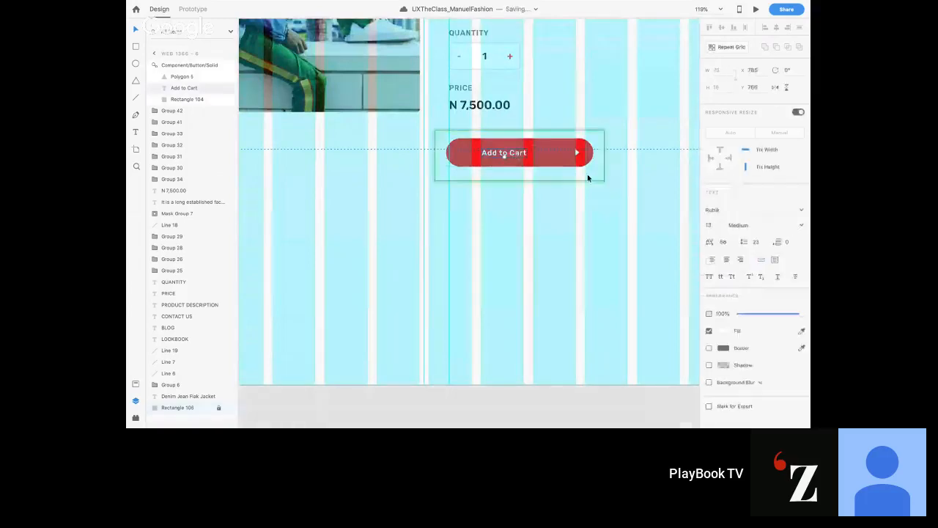
{"action": "double_click", "coordinate": [502, 153]}
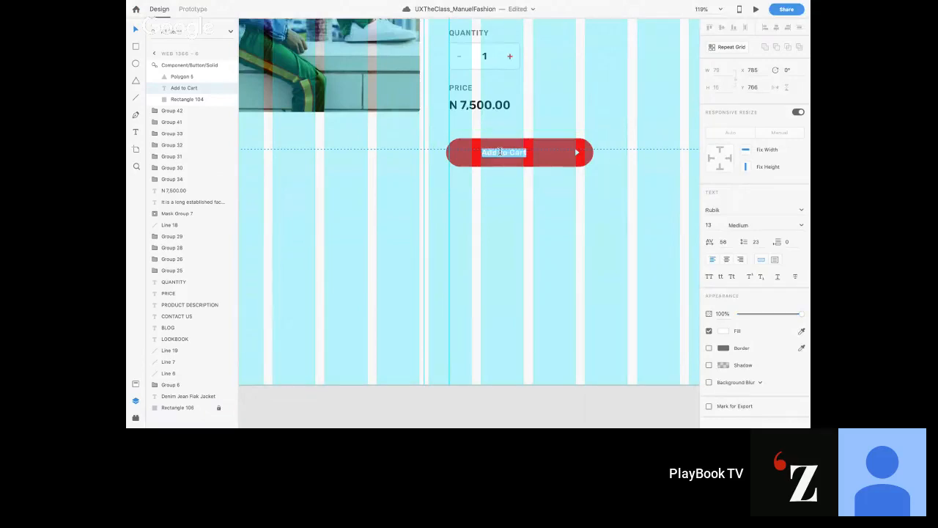
{"action": "key", "text": "Escape"}
{"action": "double_click", "coordinate": [519, 151]}
{"action": "type", "text": "ADD THIS TO CART"}
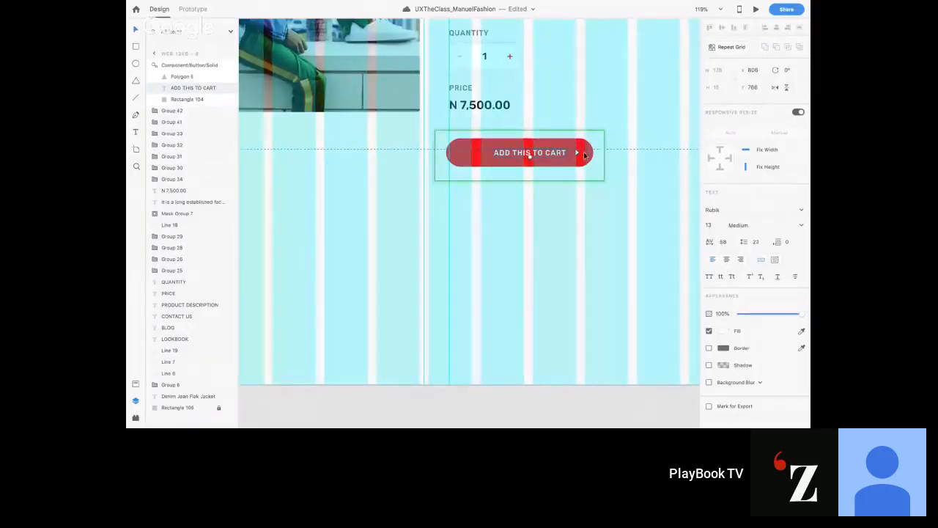
- Hide the arrow shape inside the button and shift the ADD THIS TO CART label slightly further right
{"action": "left_click", "coordinate": [189, 102]}
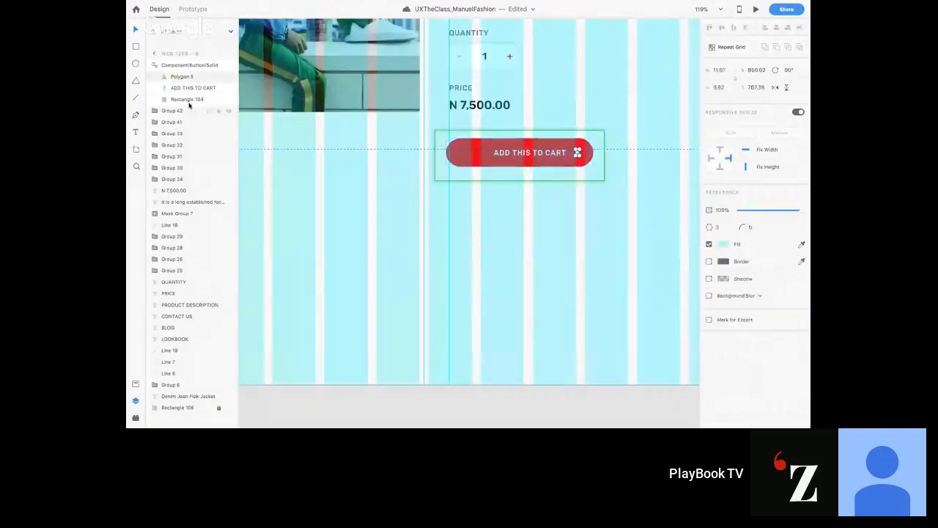
{"action": "left_click", "coordinate": [228, 76]}
{"action": "left_click", "coordinate": [545, 153]}
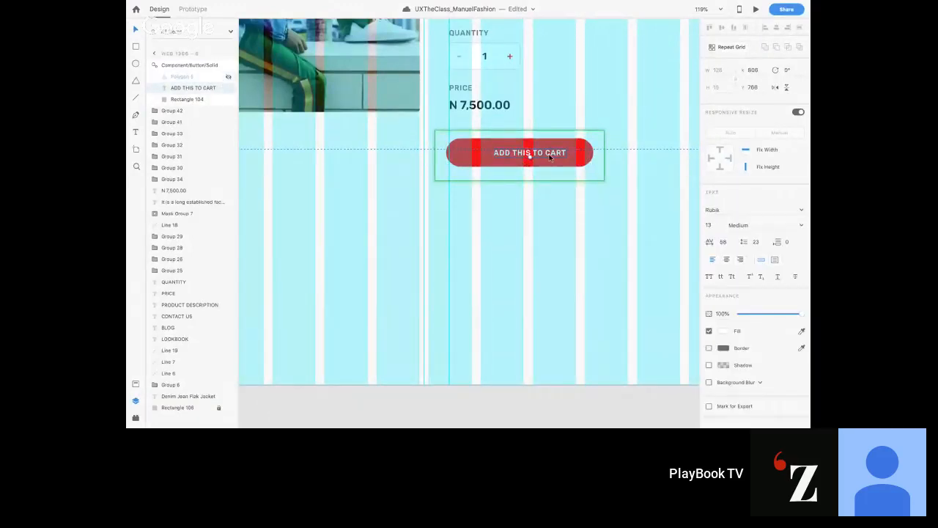
{"action": "left_click_drag", "start_coordinate": [550, 154], "coordinate": [554, 154]}
- Copy the red shopping bag icon from a product listing's Add to Cart link and place it over the ADD THIS TO CART button
{"action": "key", "text": "ctrl+0"}
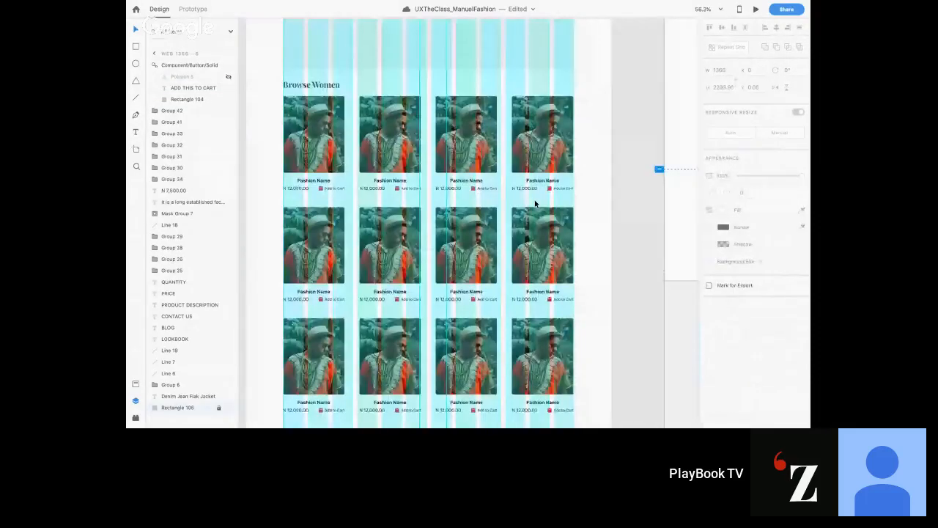
{"action": "scroll", "coordinate": [535, 204], "scroll_direction": "left", "scroll_amount": 5}
{"action": "scroll", "coordinate": [498, 77], "scroll_direction": "up", "scroll_amount": 8}
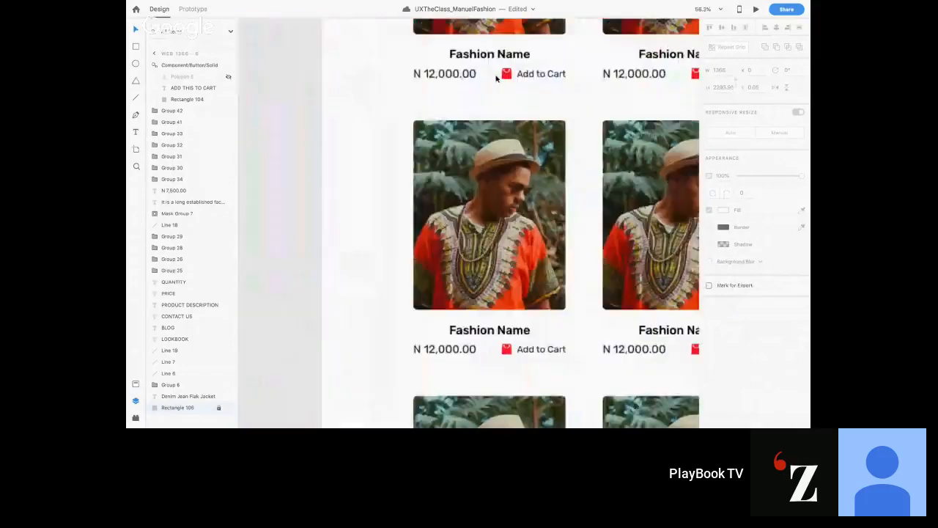
{"action": "double_click", "coordinate": [512, 76]}
{"action": "double_click", "coordinate": [512, 75]}
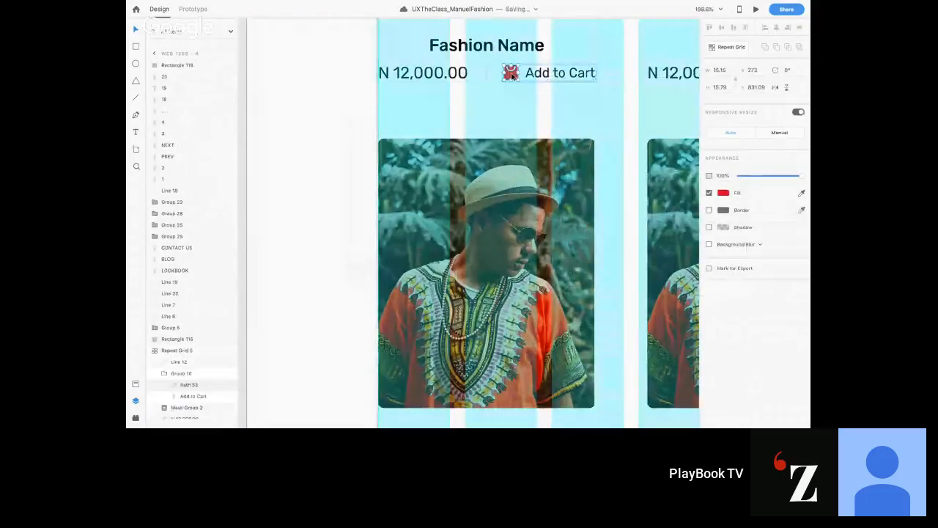
{"action": "scroll", "coordinate": [513, 76], "scroll_direction": "down", "scroll_amount": 5}
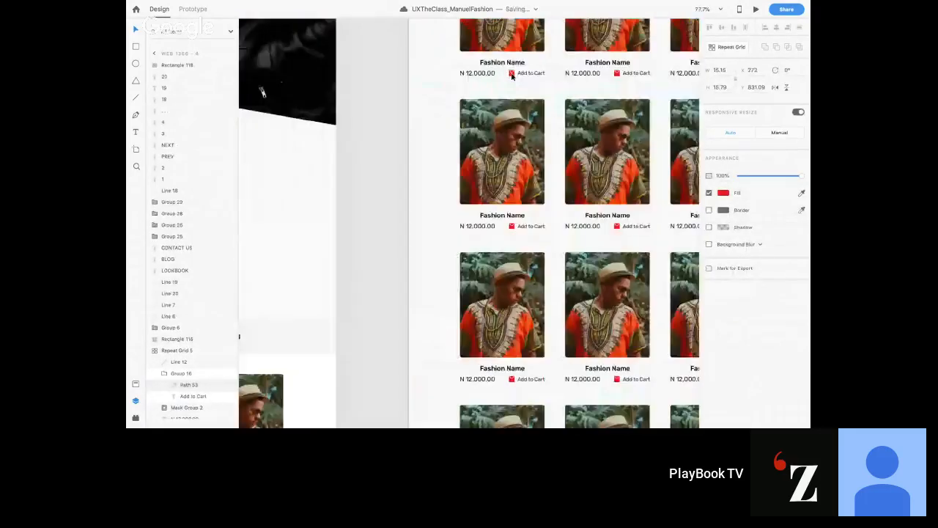
{"action": "scroll", "coordinate": [512, 76], "scroll_direction": "right", "scroll_amount": 15}
{"action": "left_click", "coordinate": [511, 110]}
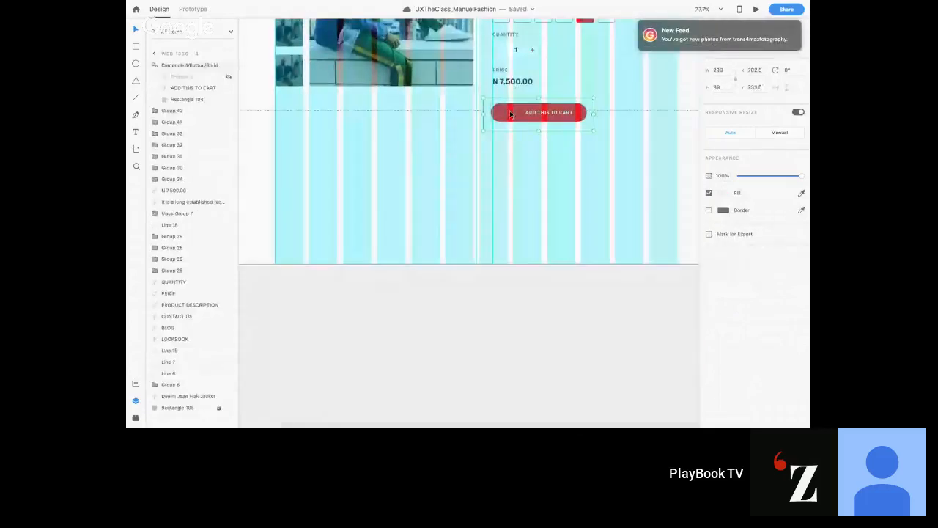
{"action": "scroll", "coordinate": [510, 110], "scroll_direction": "up", "scroll_amount": 5}
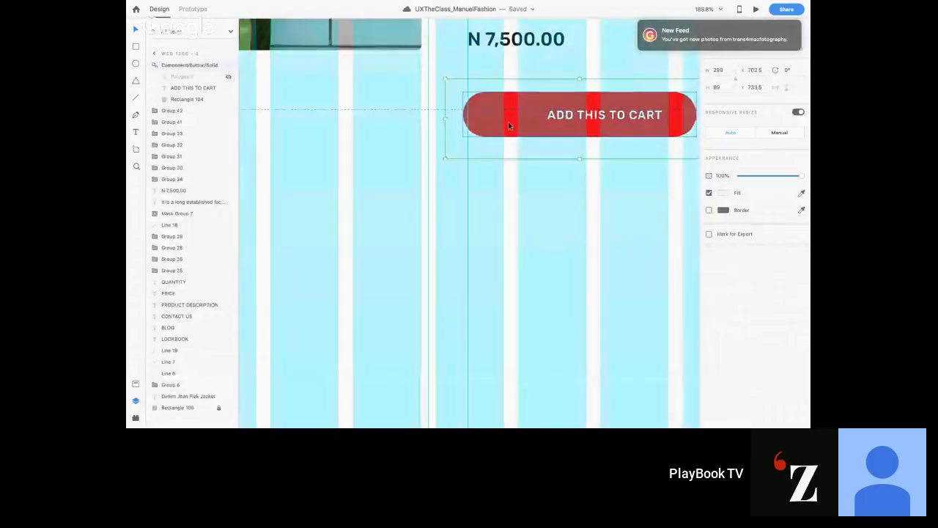
{"action": "key", "text": "super+v"}
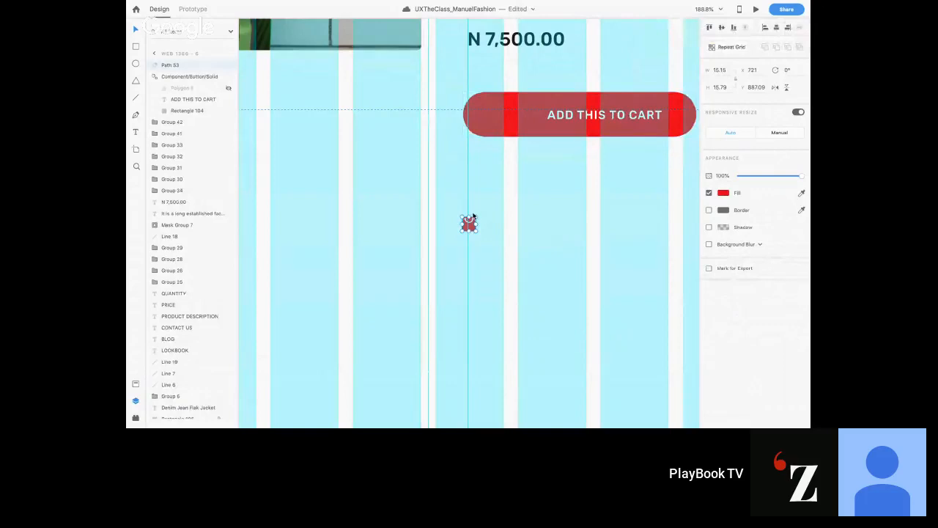
{"action": "left_click_drag", "start_coordinate": [471, 223], "coordinate": [503, 125]}
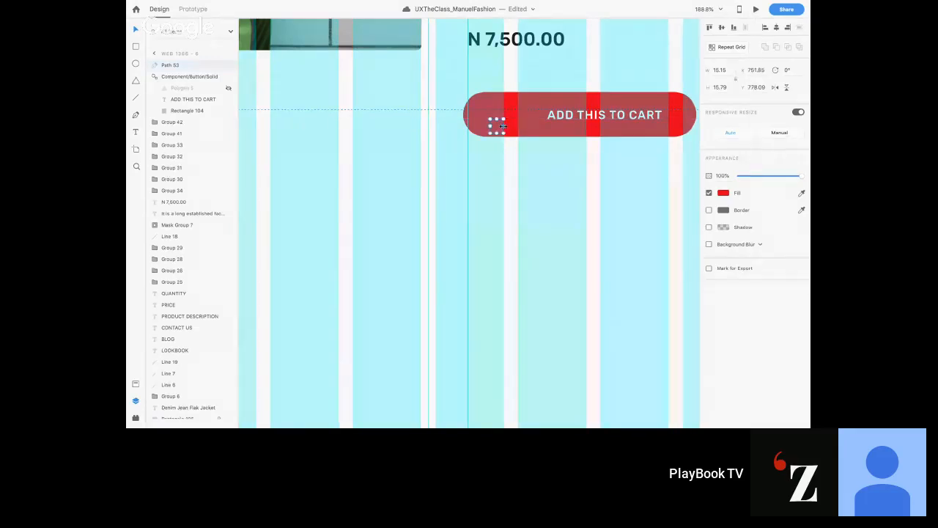
- Try to move the bag icon layer into the button component, and ungroup that component into separate layers
{"action": "left_click_drag", "start_coordinate": [170, 65], "coordinate": [182, 97]}
{"action": "left_click", "coordinate": [180, 77]}
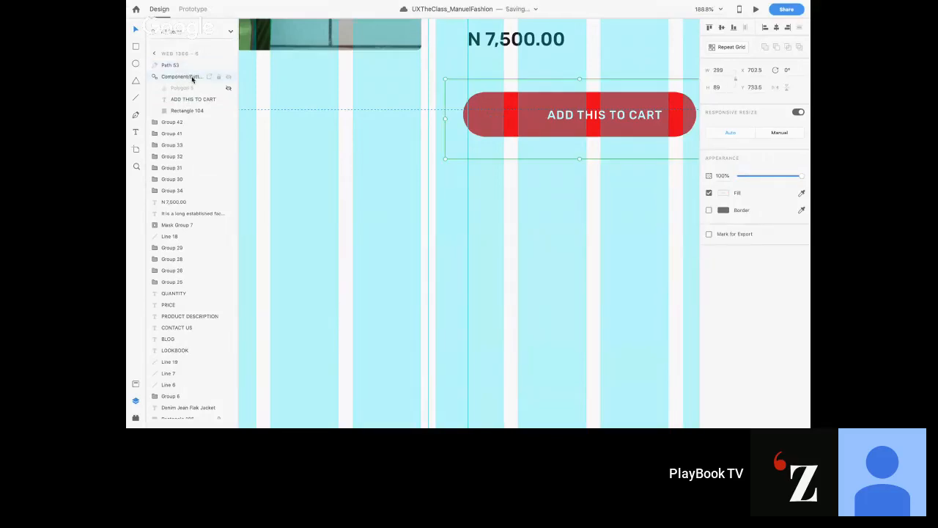
{"action": "right_click", "coordinate": [492, 120]}
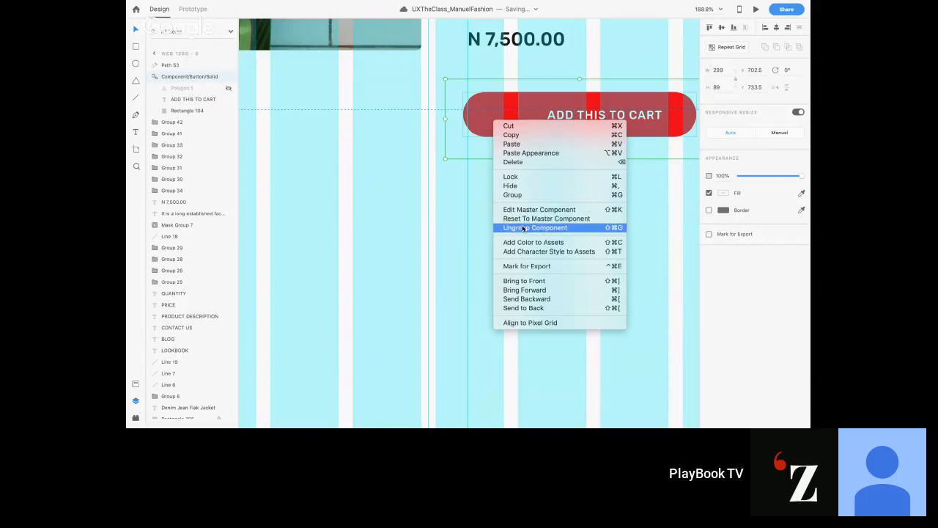
{"action": "left_click", "coordinate": [523, 227]}
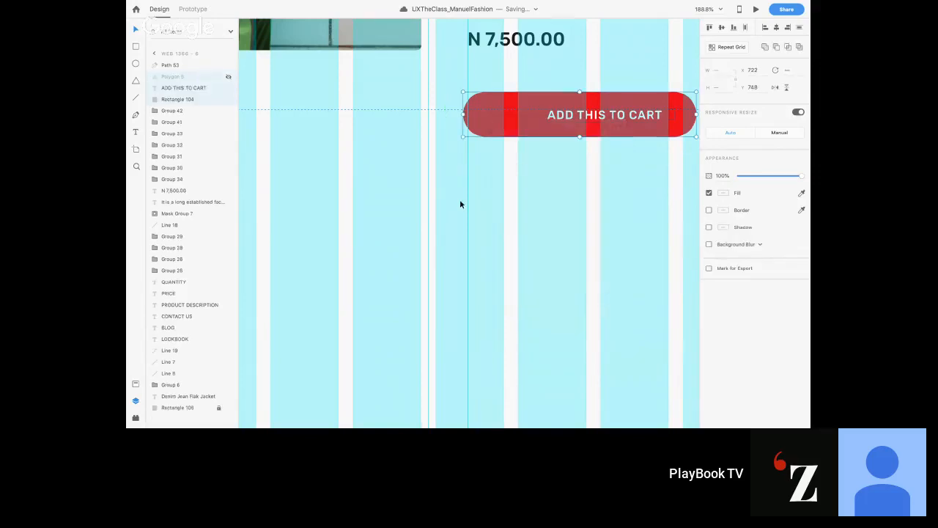
- Fill the bag icon with white (#FFFFFF) and place it just before the ADD THIS TO CART label, vertically centred in the button
{"action": "left_click", "coordinate": [175, 66]}
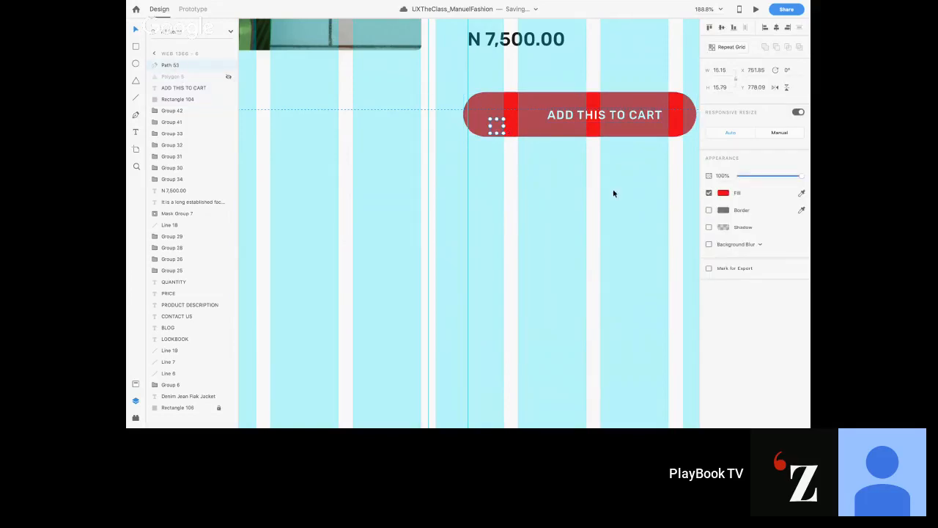
{"action": "left_click", "coordinate": [723, 193]}
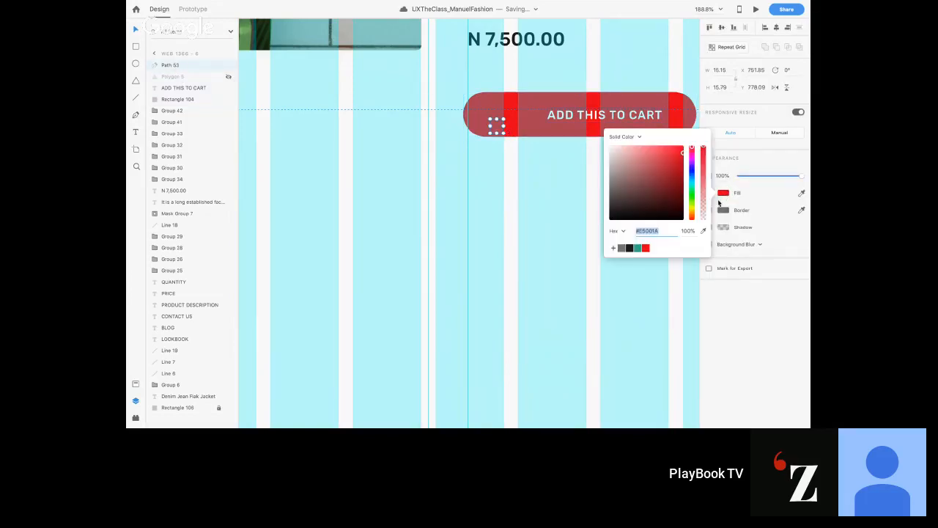
{"action": "left_click", "coordinate": [624, 164]}
{"action": "left_click_drag", "start_coordinate": [624, 165], "coordinate": [608, 144]}
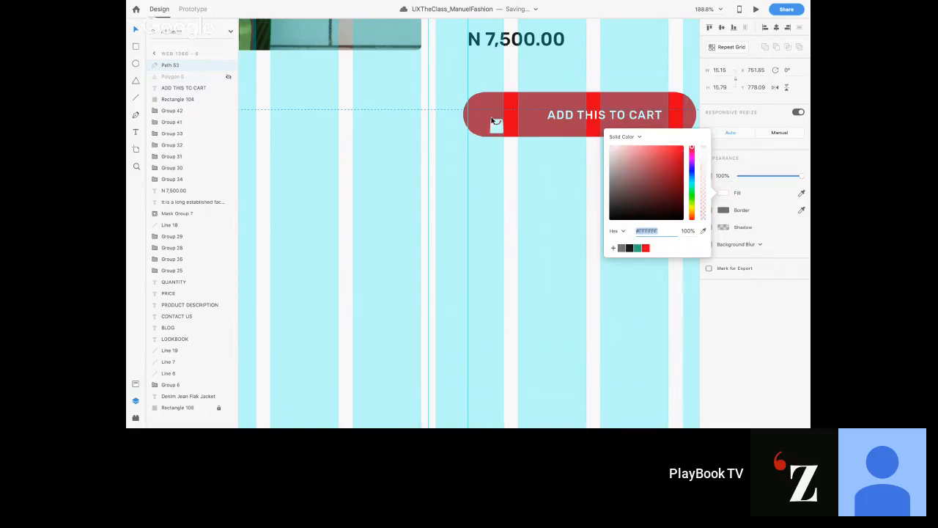
{"action": "left_click_drag", "start_coordinate": [499, 130], "coordinate": [528, 116]}
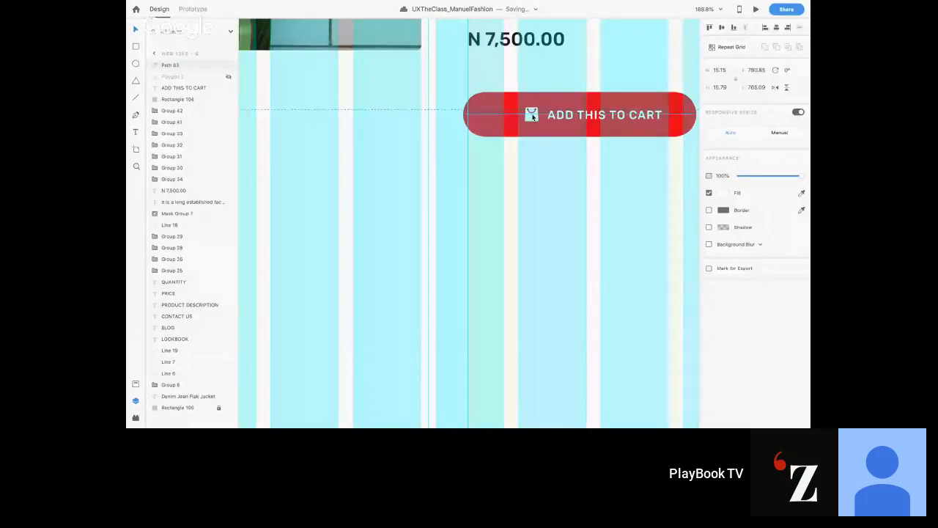
{"action": "scroll", "coordinate": [529, 117], "scroll_direction": "up", "scroll_amount": 5}
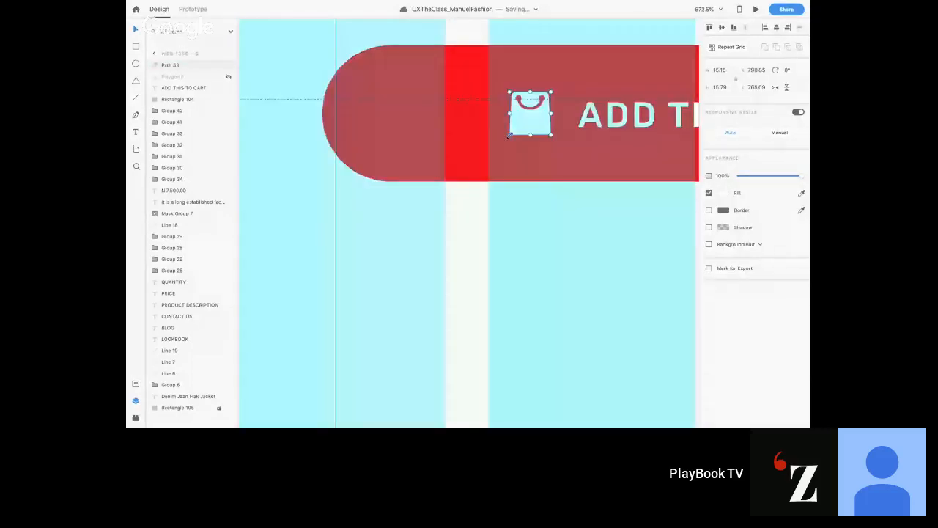
- Enlarge the bag icon to about 18 × 19, shift it left within the button, and move the ADD THIS TO CART label closer to it
{"action": "left_click_drag", "start_coordinate": [508, 136], "coordinate": [429, 126]}
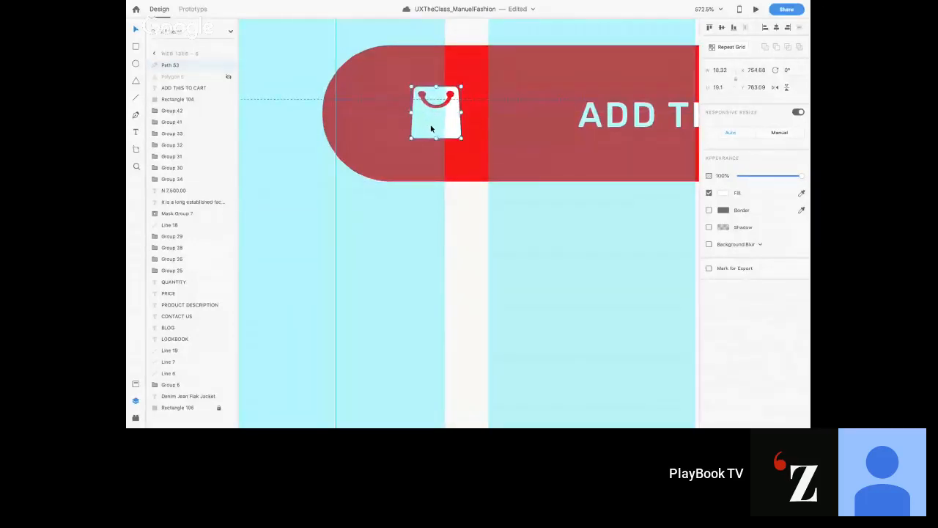
{"action": "scroll", "coordinate": [431, 129], "scroll_direction": "down", "scroll_amount": 5}
{"action": "scroll", "coordinate": [430, 129], "scroll_direction": "right", "scroll_amount": 3}
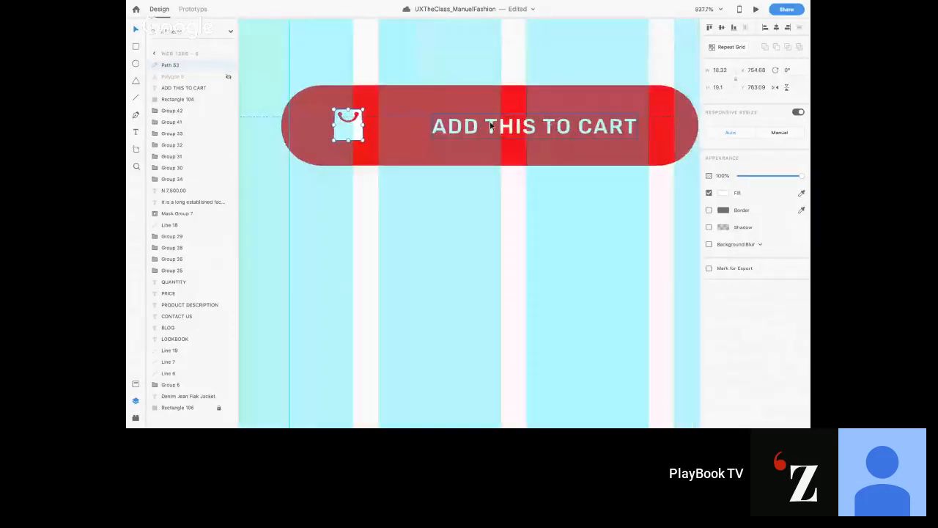
{"action": "left_click", "coordinate": [473, 132]}
{"action": "left_click_drag", "start_coordinate": [473, 133], "coordinate": [428, 132]}
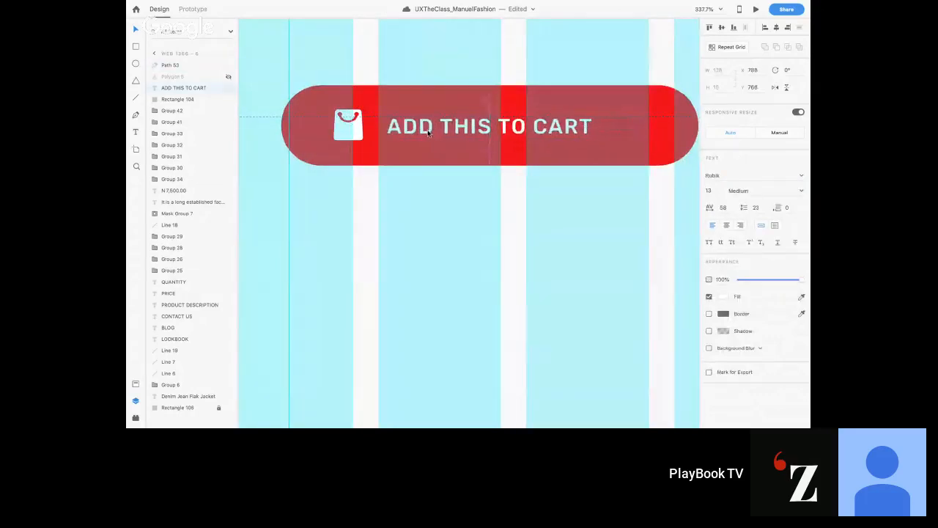
- Vertically centre the bag icon and the ADD THIS TO CART label on the button's red background
{"action": "left_click", "coordinate": [357, 133]}
{"action": "left_click", "coordinate": [376, 134], "text": "shift"}
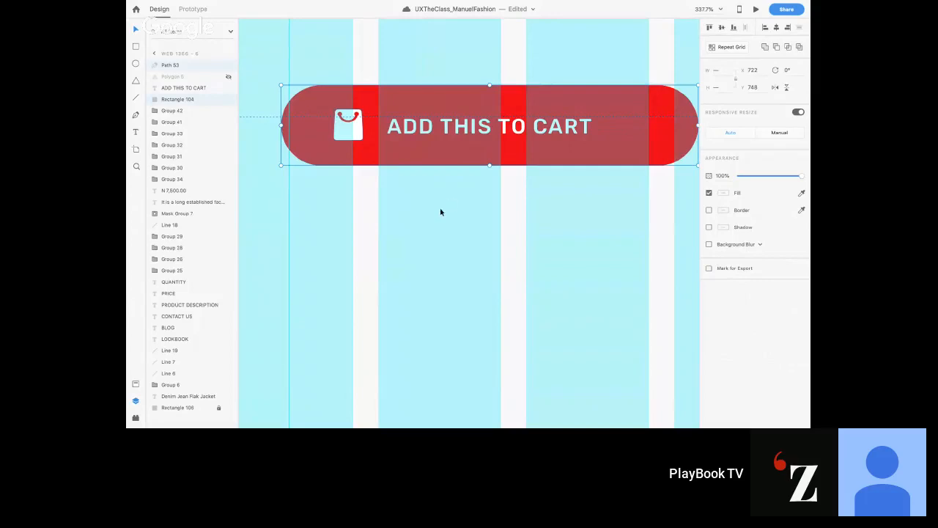
{"action": "left_click", "coordinate": [469, 136]}
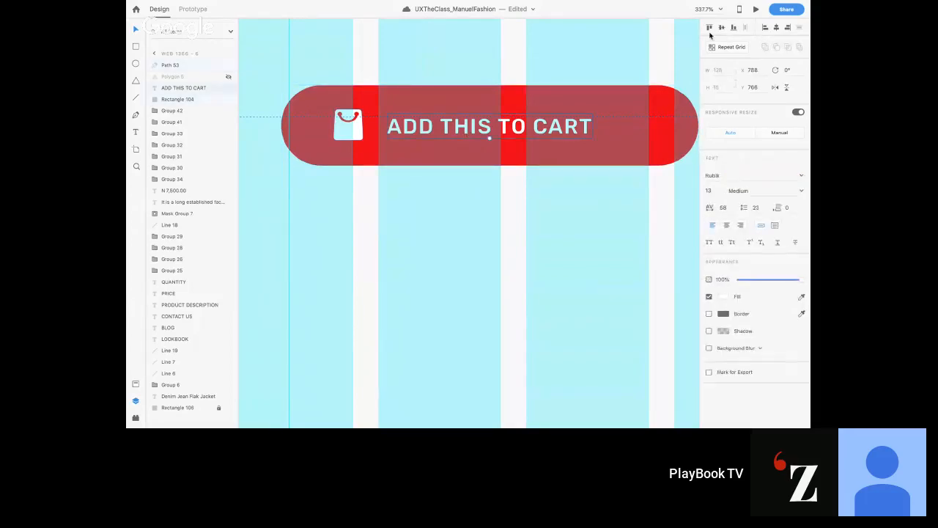
{"action": "left_click", "coordinate": [500, 151]}
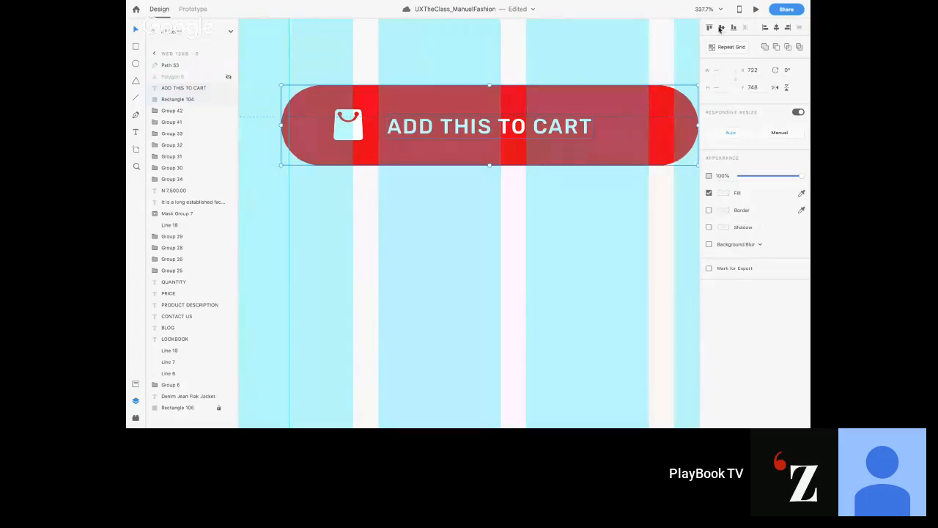
{"action": "left_click", "coordinate": [481, 177]}
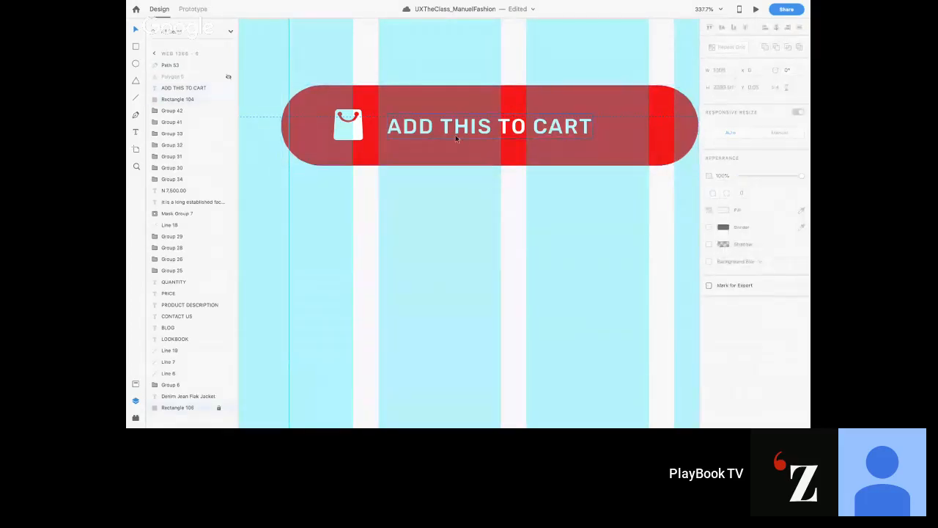
- Narrow the button's red background to about 224 wide, with its left edge on the column guide at X 727
{"action": "left_click", "coordinate": [603, 136]}
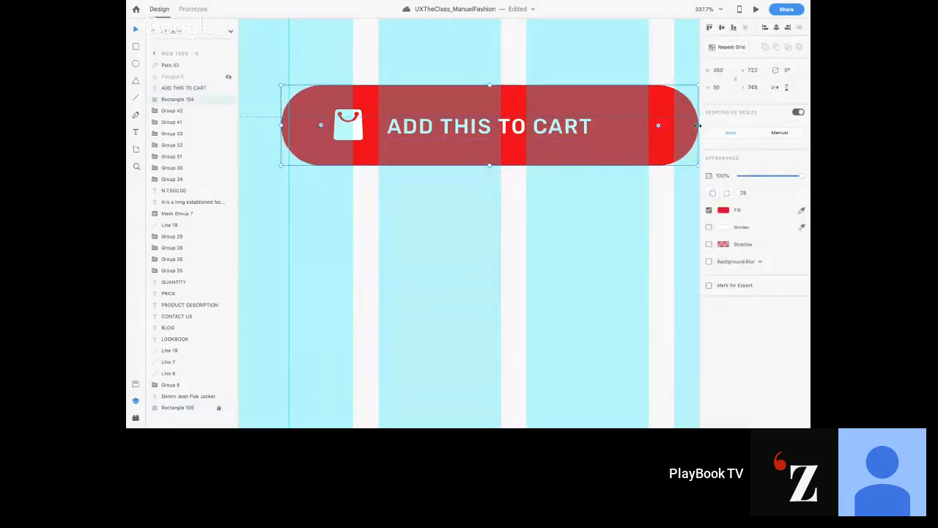
{"action": "left_click_drag", "start_coordinate": [697, 126], "coordinate": [634, 130]}
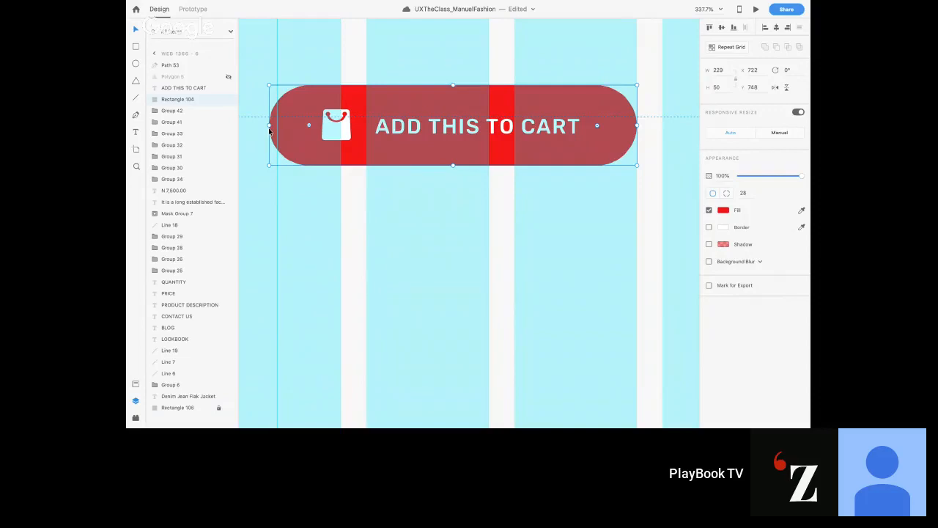
{"action": "left_click_drag", "start_coordinate": [270, 125], "coordinate": [277, 126]}
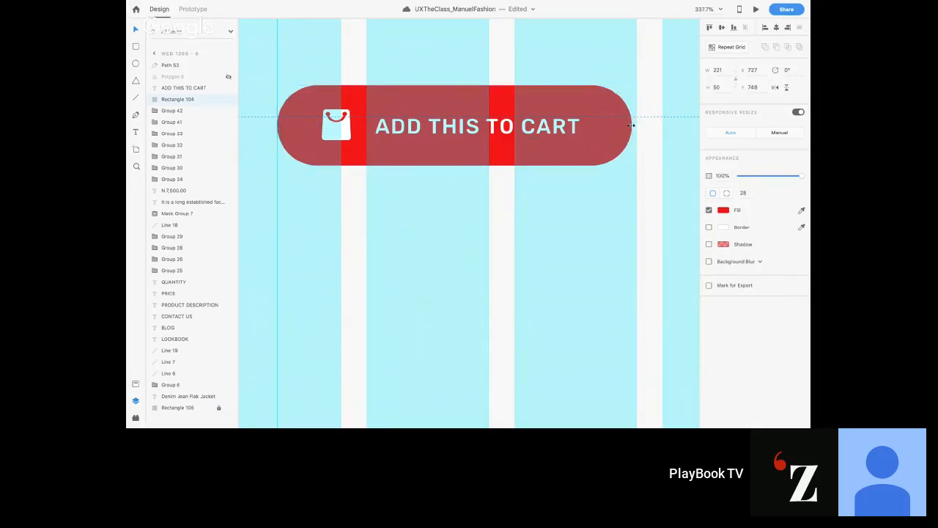
{"action": "left_click", "coordinate": [661, 145]}
- Group the bag icon, the ADD THIS TO CART label and the red background into one button
{"action": "scroll", "coordinate": [661, 144], "scroll_direction": "down", "scroll_amount": 10}
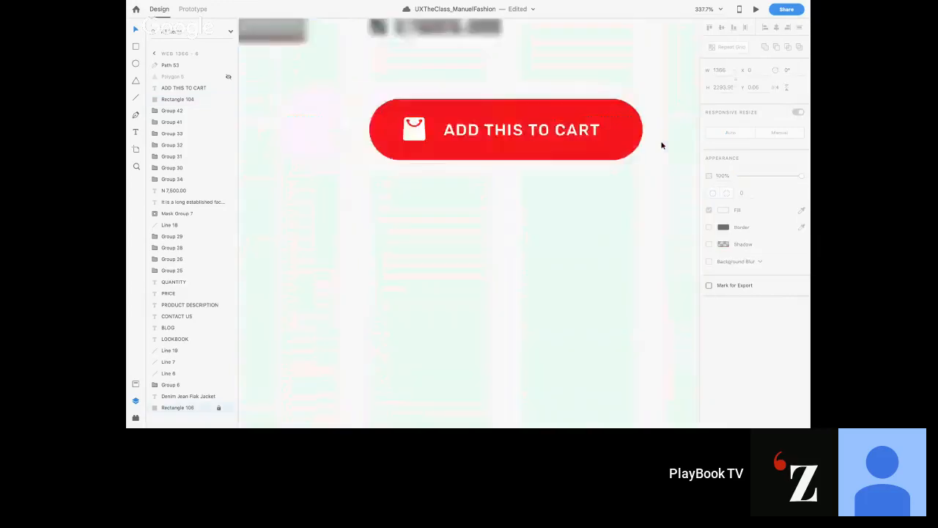
{"action": "scroll", "coordinate": [661, 145], "scroll_direction": "right", "scroll_amount": 3}
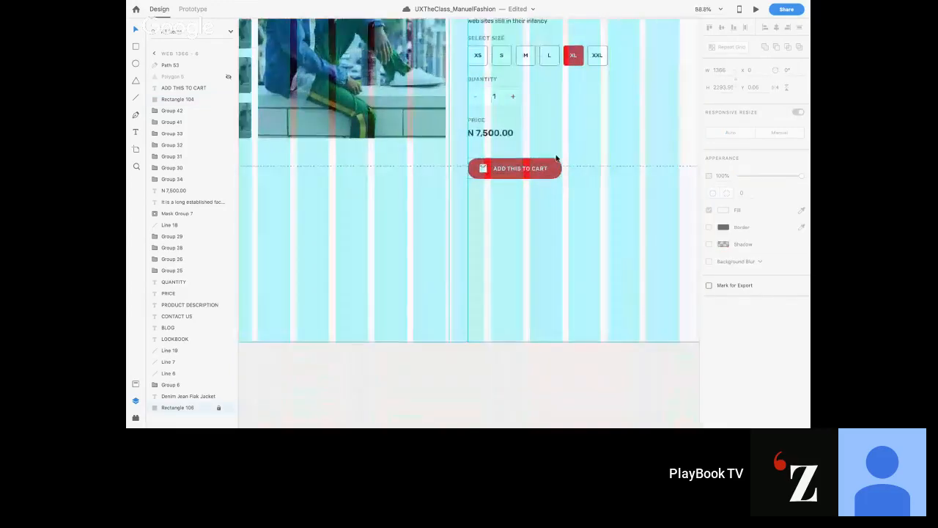
{"action": "left_click", "coordinate": [513, 174]}
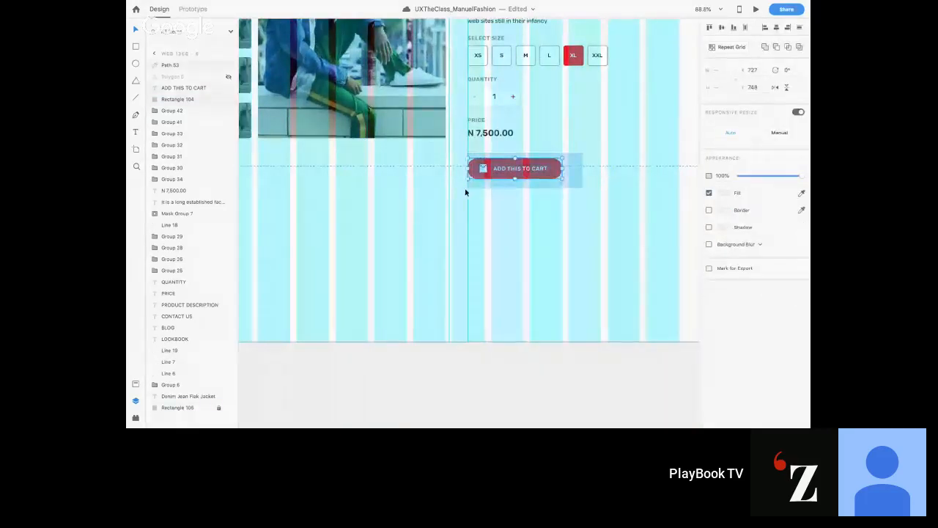
{"action": "key", "text": "Escape"}
{"action": "key", "text": "ctrl+g"}
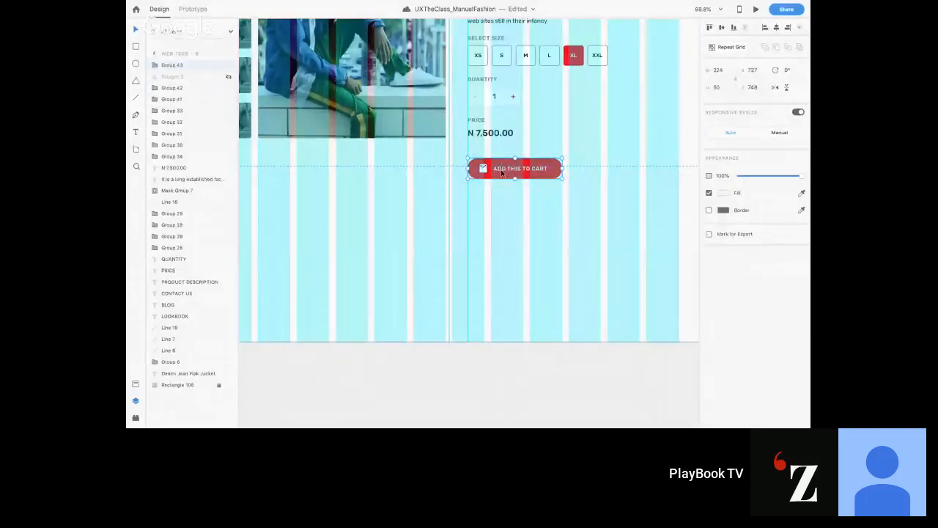
- Try the button beside the price, and lengthen the price text to N 1,227,500.00
{"action": "left_click_drag", "start_coordinate": [503, 174], "coordinate": [571, 136]}
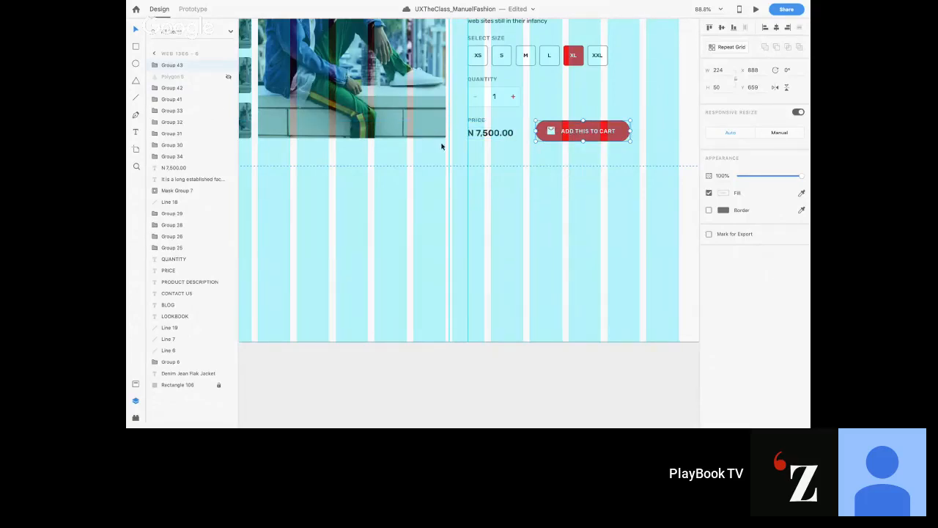
{"action": "left_click", "coordinate": [480, 136]}
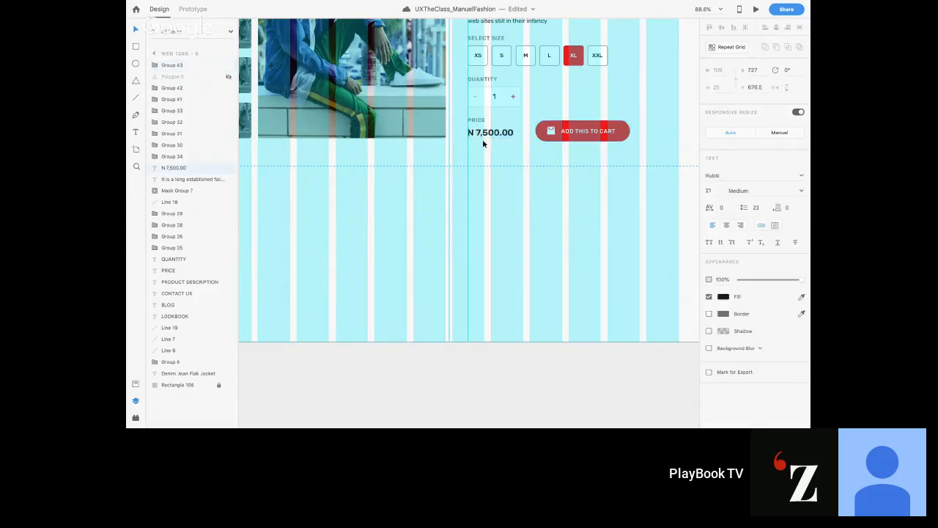
{"action": "type", "text": "1,227,"}
{"action": "left_click", "coordinate": [576, 147]}
- Move the button back under the price at X 727, Y 728, and restore the price text to N 7,500.00
{"action": "left_click", "coordinate": [579, 138]}
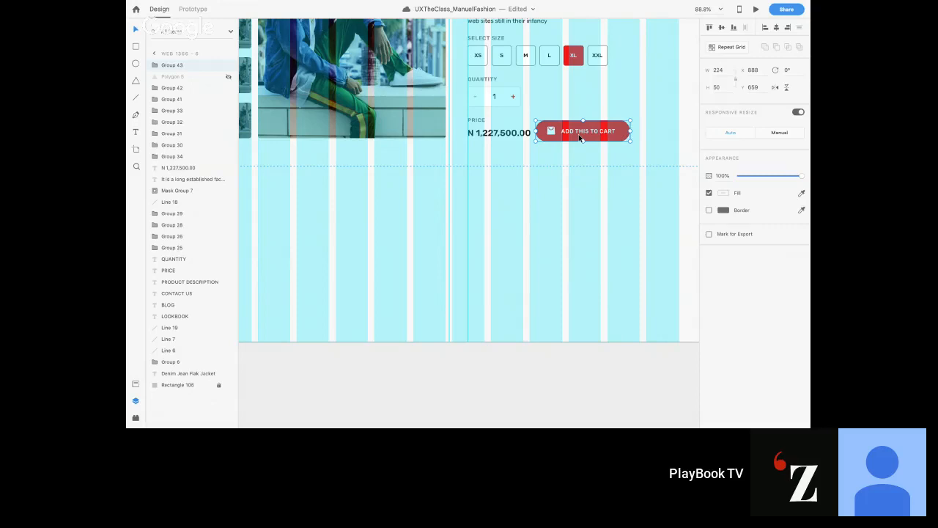
{"action": "left_click_drag", "start_coordinate": [579, 137], "coordinate": [512, 167]}
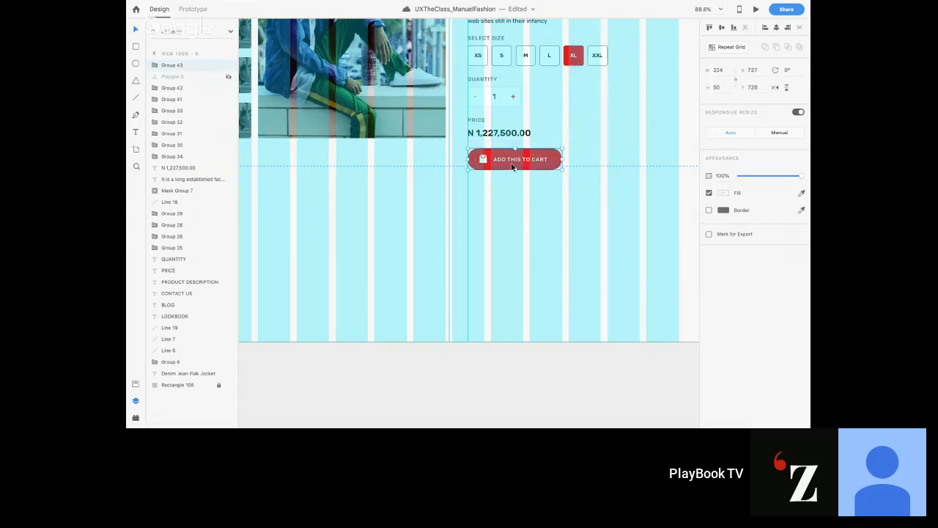
{"action": "left_click", "coordinate": [492, 137]}
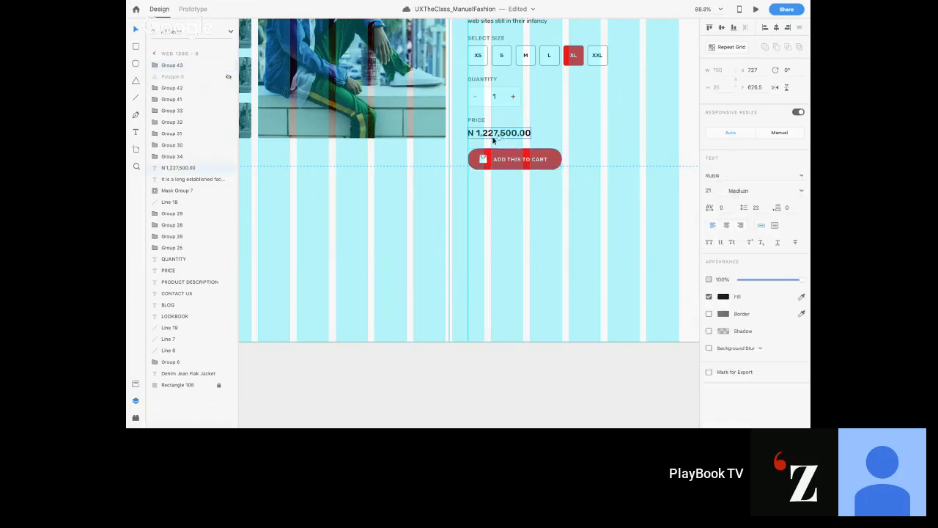
{"action": "double_click", "coordinate": [487, 133]}
{"action": "left_click", "coordinate": [492, 134]}
{"action": "key", "text": "BackSpace"}
{"action": "key", "text": "BackSpace"}
{"action": "key", "text": "BackSpace"}
{"action": "key", "text": "BackSpace"}
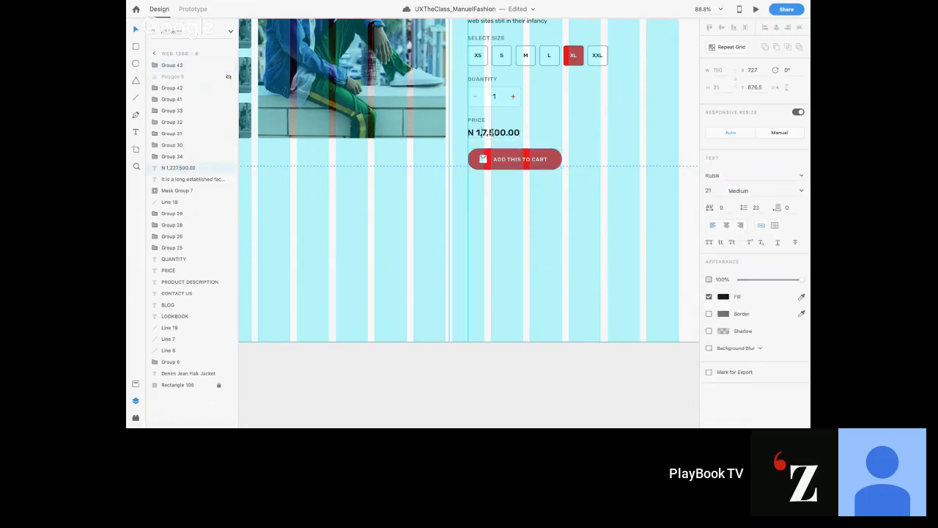
{"action": "left_click", "coordinate": [615, 118]}
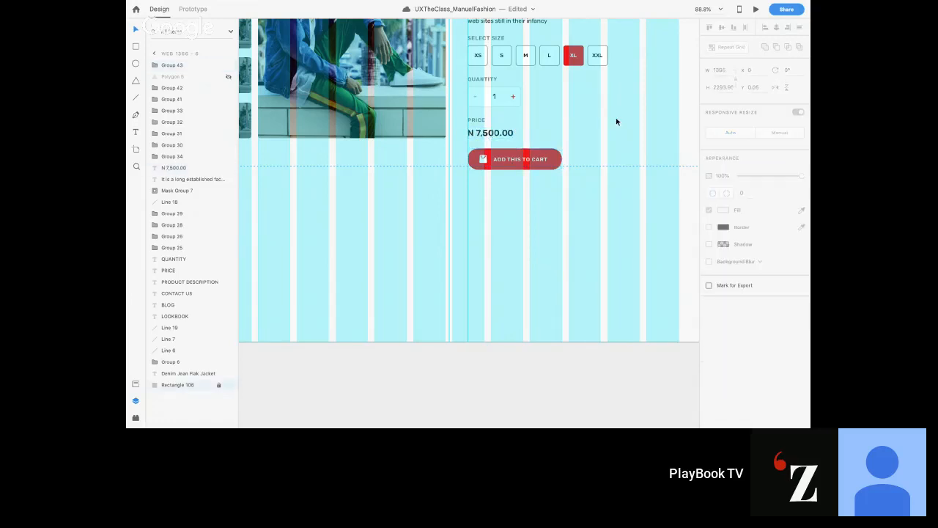
- Shorten the product description text box to three lines, 78 high
{"action": "scroll", "coordinate": [615, 118], "scroll_direction": "down", "scroll_amount": 4}
{"action": "scroll", "coordinate": [616, 118], "scroll_direction": "up", "scroll_amount": 3}
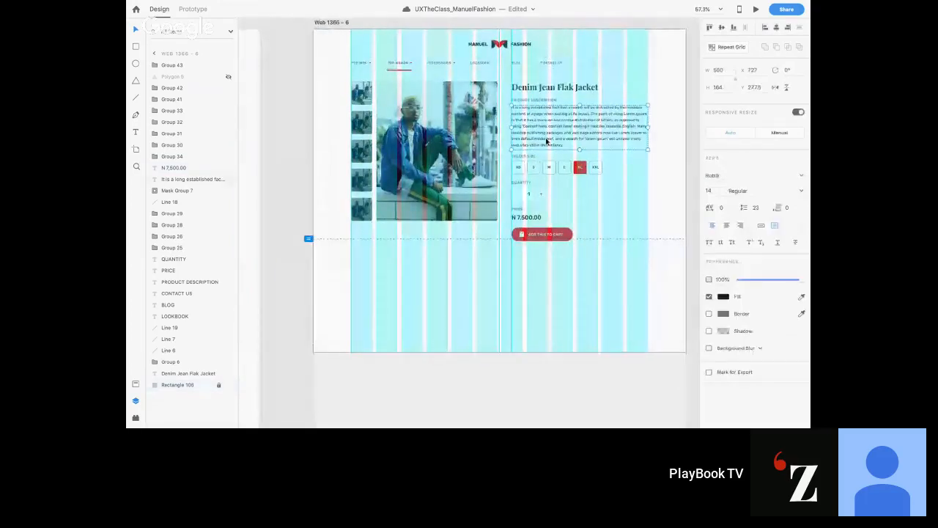
{"action": "left_click", "coordinate": [546, 140]}
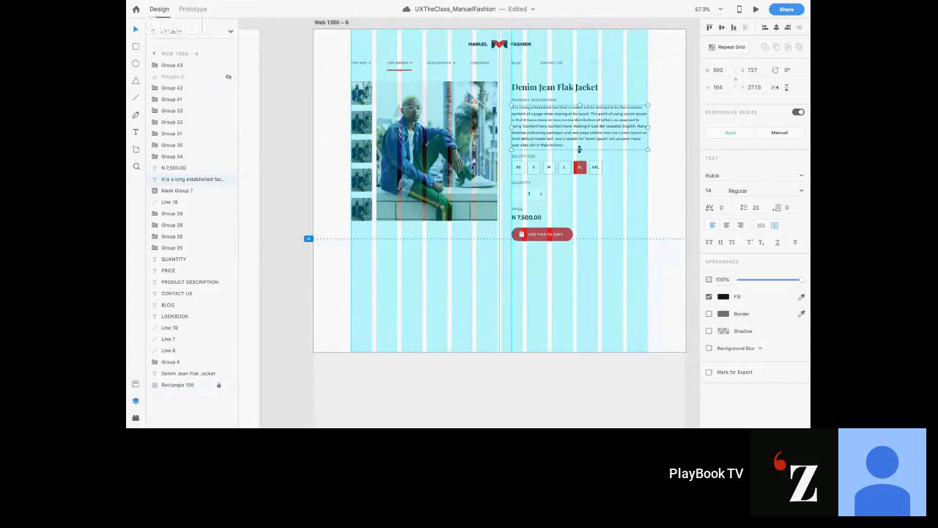
{"action": "left_click_drag", "start_coordinate": [579, 148], "coordinate": [577, 126]}
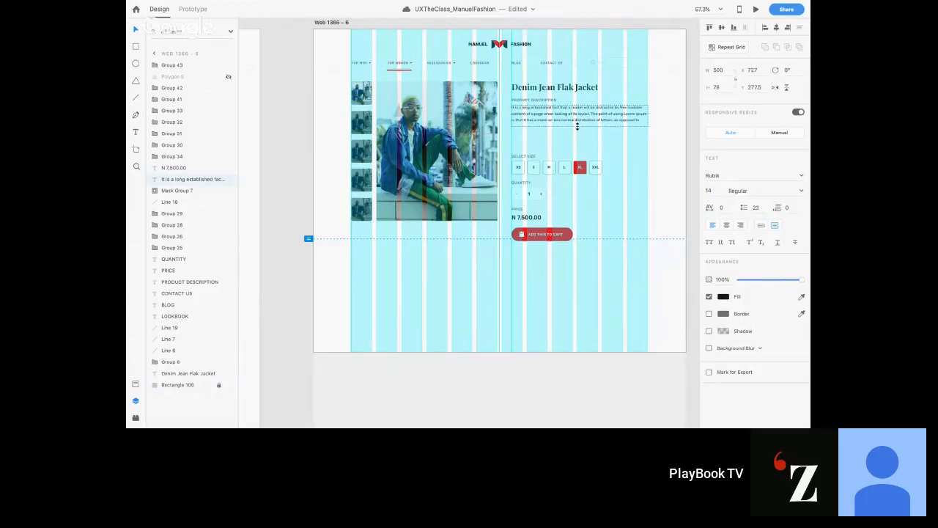
{"action": "left_click", "coordinate": [517, 146]}
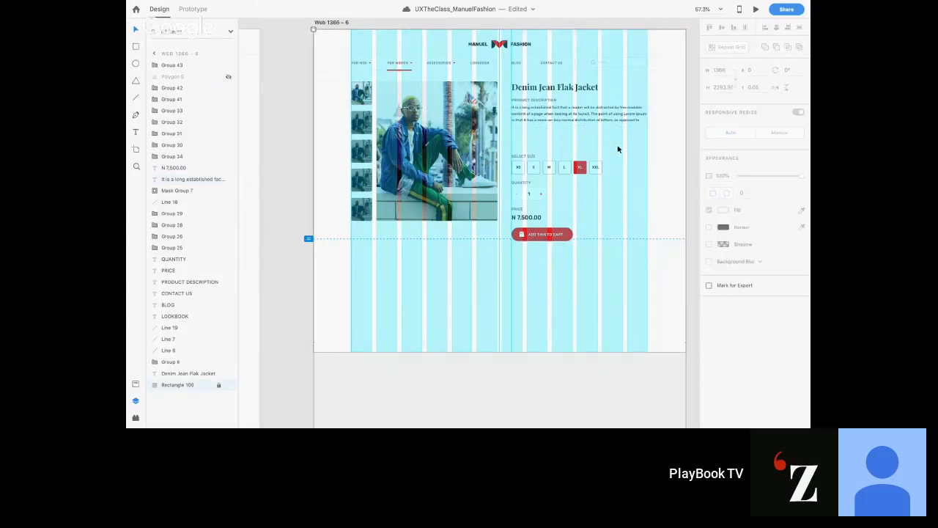
- Move the size, quantity, price and add-to-cart elements up together to Y 383, closer to the product description
{"action": "left_click_drag", "start_coordinate": [617, 149], "coordinate": [542, 194]}
{"action": "scroll", "coordinate": [510, 244], "scroll_direction": "up", "scroll_amount": 5}
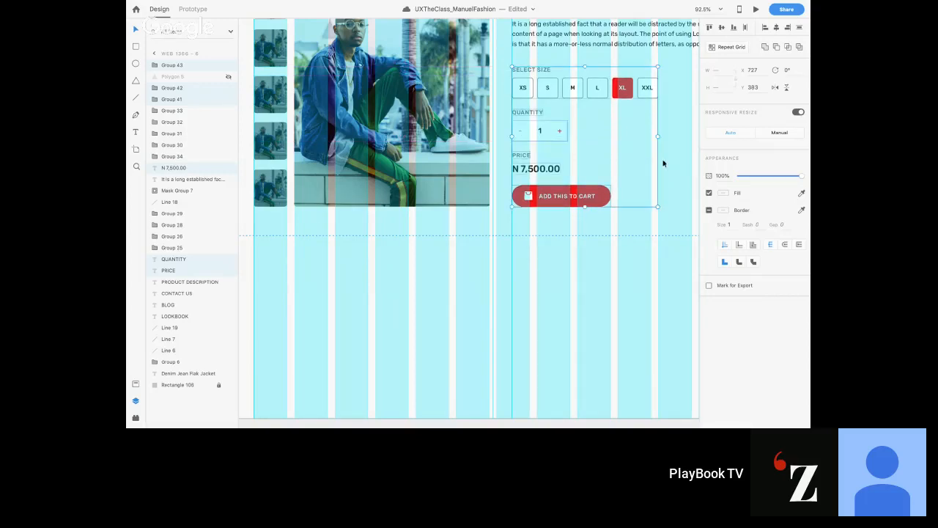
{"action": "left_click", "coordinate": [669, 177]}
{"action": "scroll", "coordinate": [671, 178], "scroll_direction": "up", "scroll_amount": 1}
{"action": "scroll", "coordinate": [671, 178], "scroll_direction": "right", "scroll_amount": 2}
- Try the product description text box at two lines, 61 high, and enlarge it back to three lines
{"action": "left_click", "coordinate": [601, 58]}
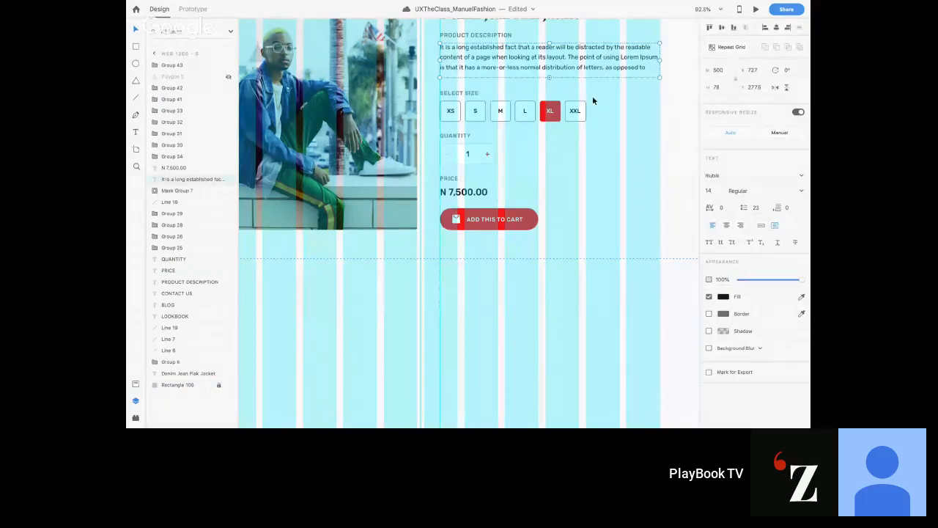
{"action": "left_click", "coordinate": [601, 99]}
{"action": "left_click", "coordinate": [548, 76]}
{"action": "left_click_drag", "start_coordinate": [549, 77], "coordinate": [551, 70]}
{"action": "left_click", "coordinate": [558, 84]}
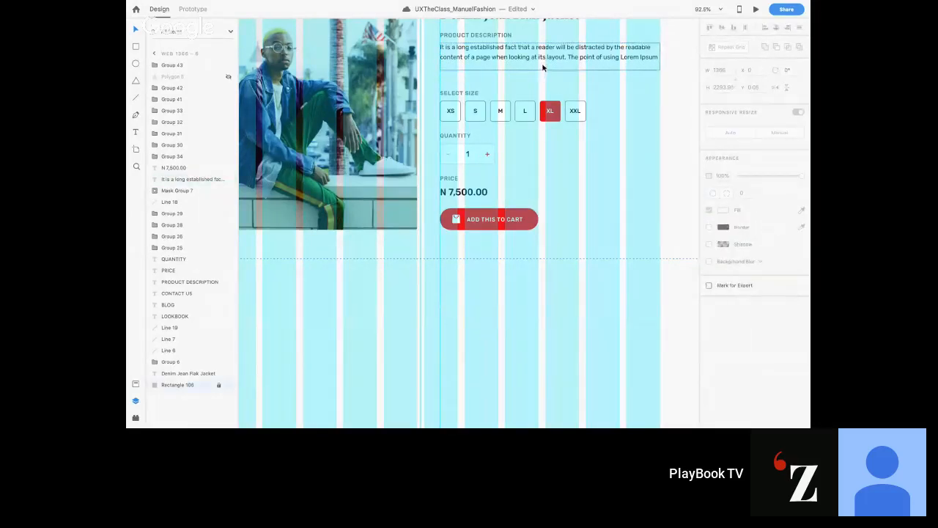
{"action": "left_click", "coordinate": [542, 67]}
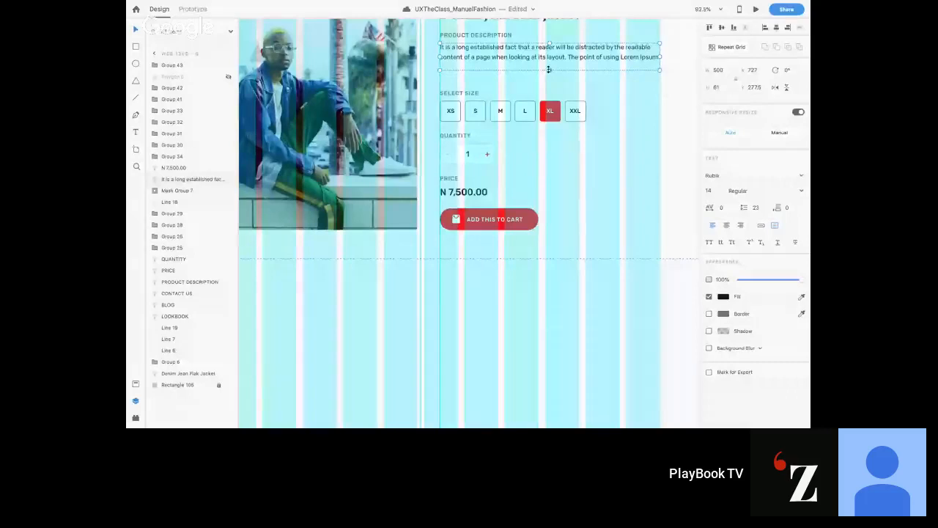
{"action": "left_click_drag", "start_coordinate": [548, 69], "coordinate": [561, 90]}
{"action": "left_click", "coordinate": [432, 113]}
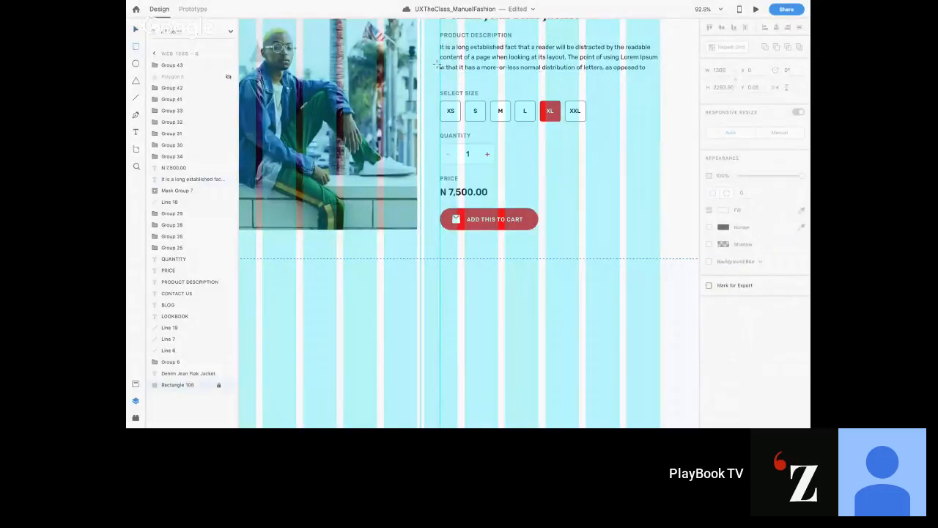
- Draw a 500 by 35 rectangle over the product description's third line, remove its border and give it a linear gradient fill
{"action": "left_click_drag", "start_coordinate": [437, 64], "coordinate": [660, 79]}
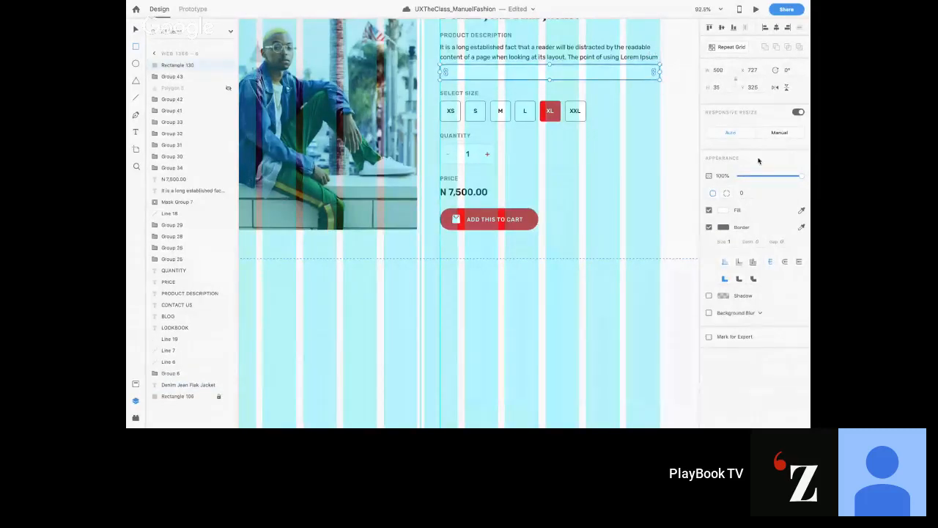
{"action": "left_click", "coordinate": [709, 228]}
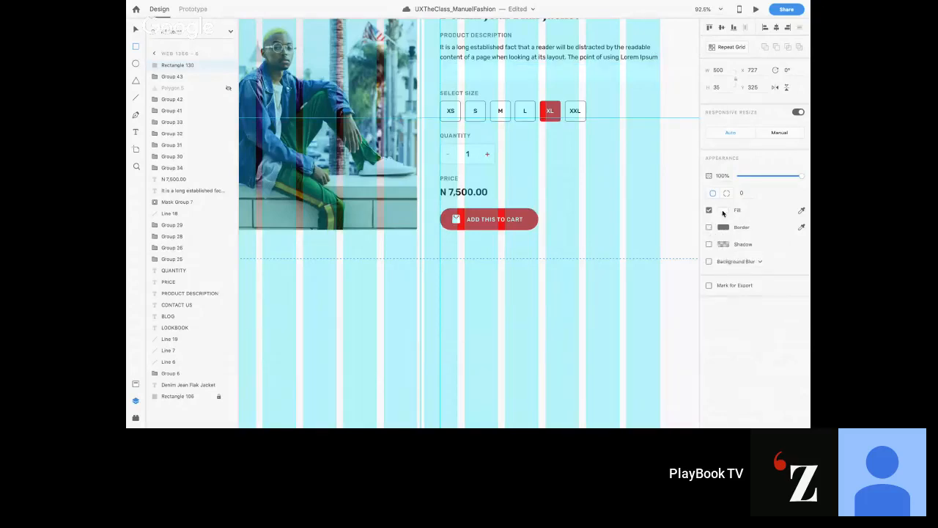
{"action": "left_click", "coordinate": [723, 210]}
{"action": "left_click", "coordinate": [639, 154]}
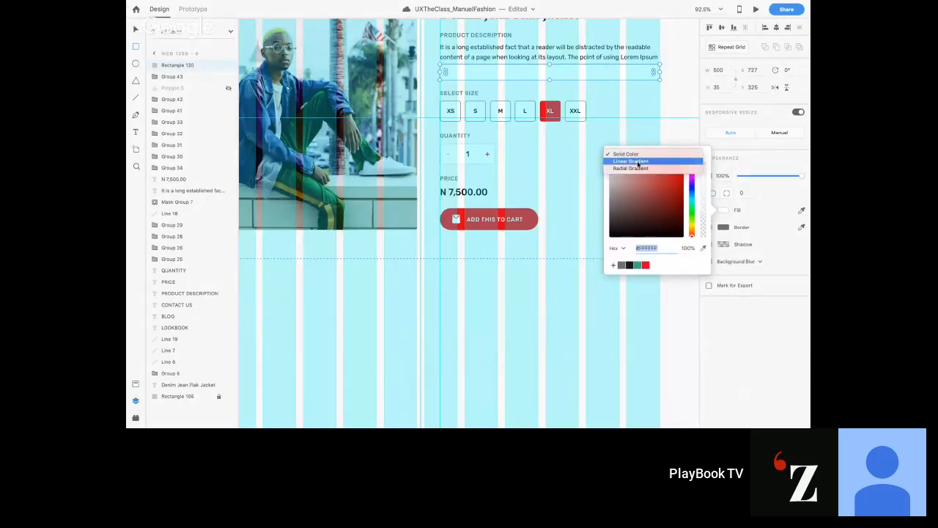
{"action": "left_click", "coordinate": [630, 161]}
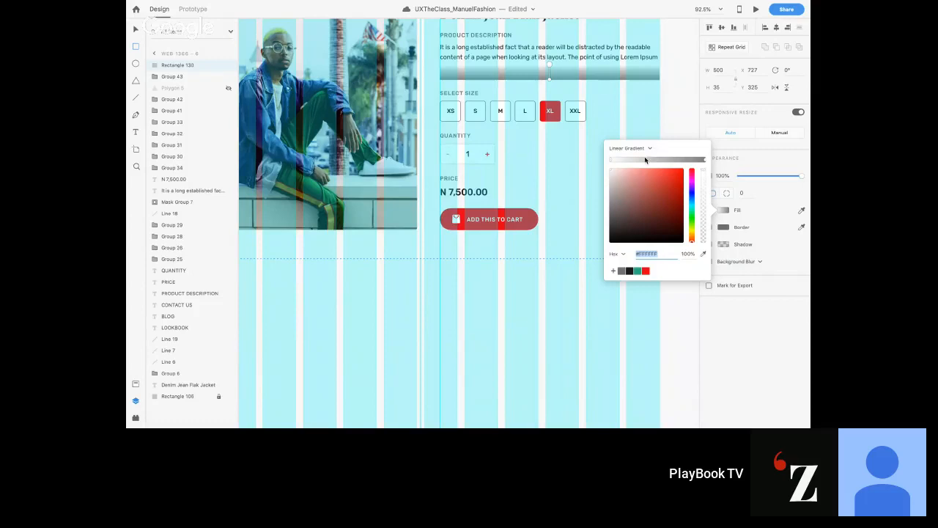
- Make both gradient stops white and reduce the starting stop's opacity to 0%
{"action": "left_click", "coordinate": [703, 159]}
{"action": "left_click_drag", "start_coordinate": [622, 197], "coordinate": [592, 144]}
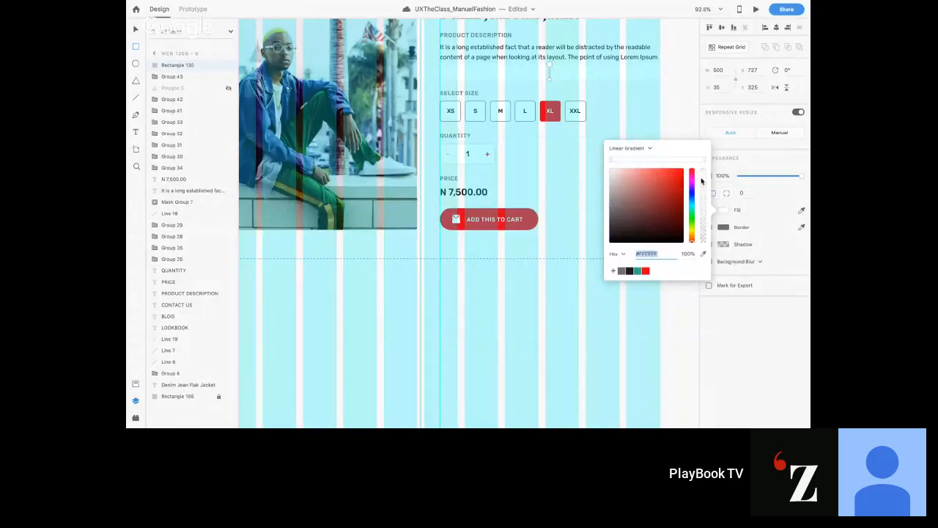
{"action": "left_click_drag", "start_coordinate": [703, 170], "coordinate": [705, 257]}
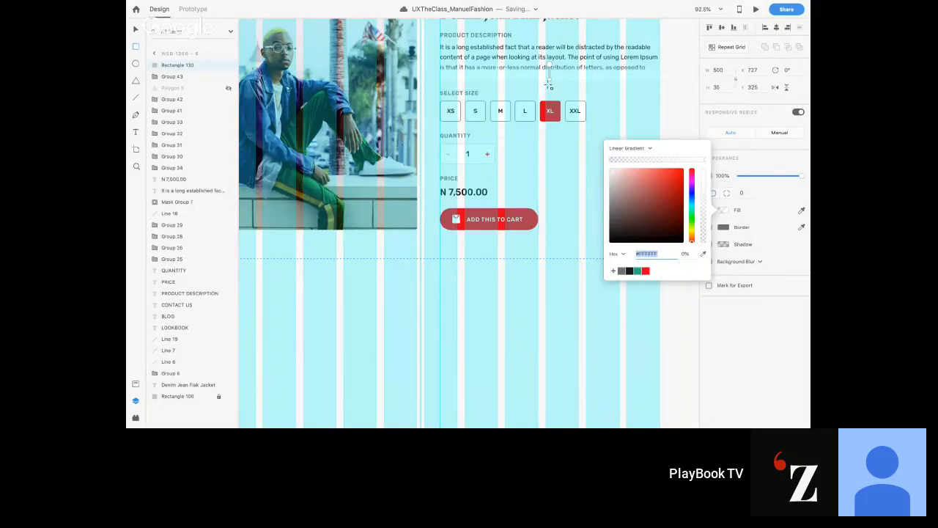
- Set both gradient stops to #F8F8F8 sampled from the page background, and reduce the starting stop's opacity to 0%
{"action": "scroll", "coordinate": [548, 85], "scroll_direction": "up", "scroll_amount": 5}
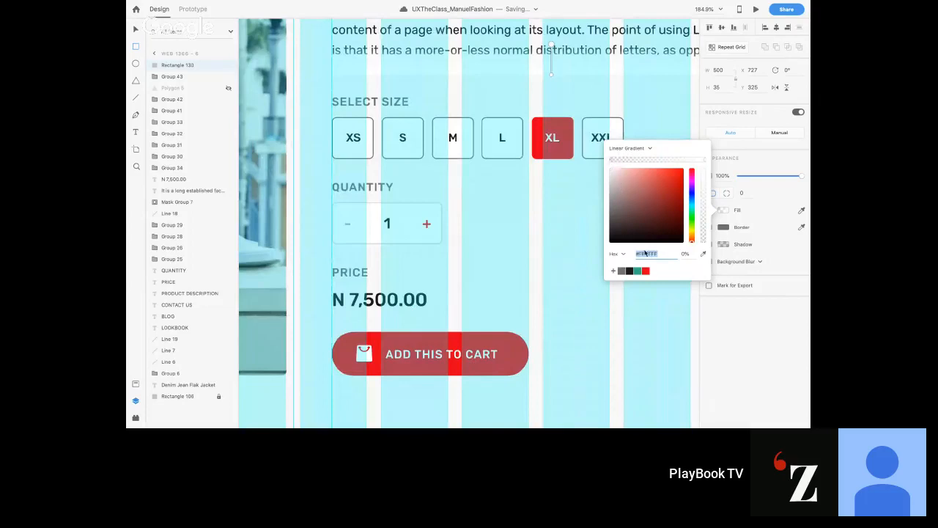
{"action": "left_click", "coordinate": [704, 253]}
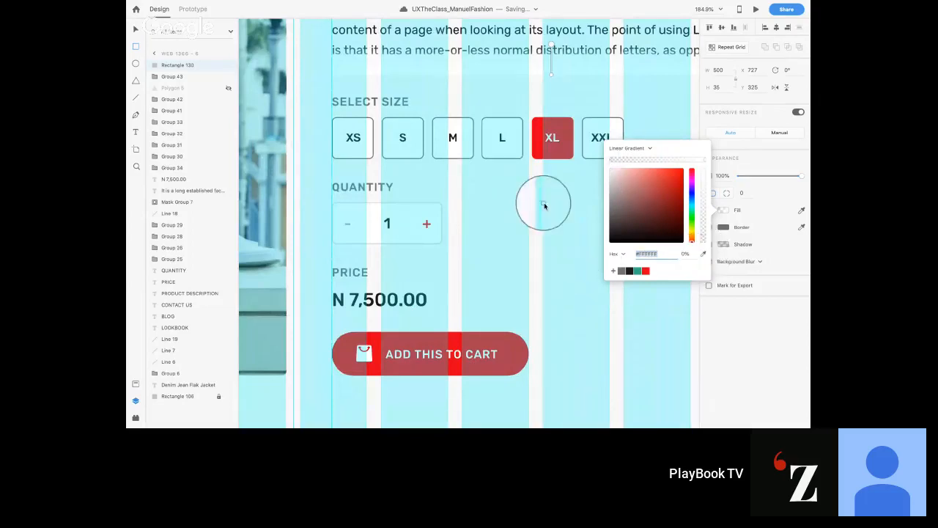
{"action": "left_click", "coordinate": [541, 206]}
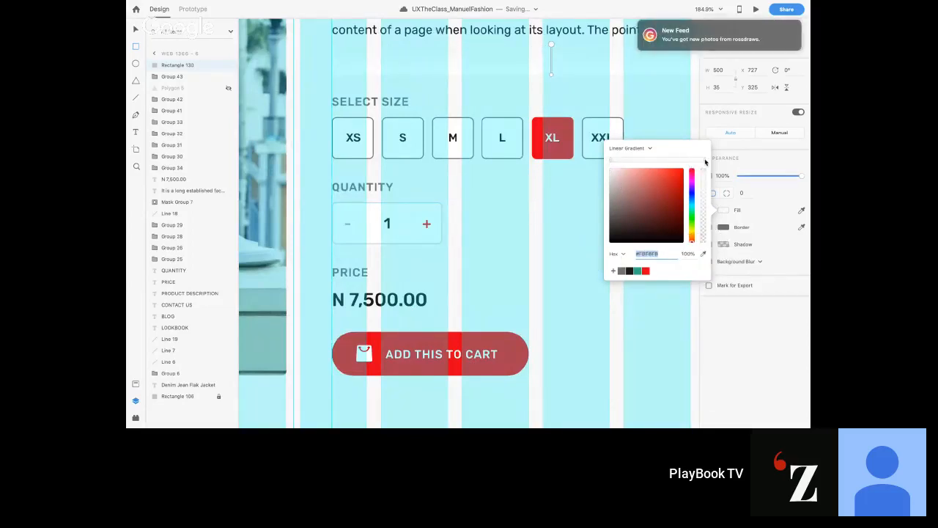
{"action": "left_click", "coordinate": [705, 161]}
{"action": "left_click", "coordinate": [704, 254]}
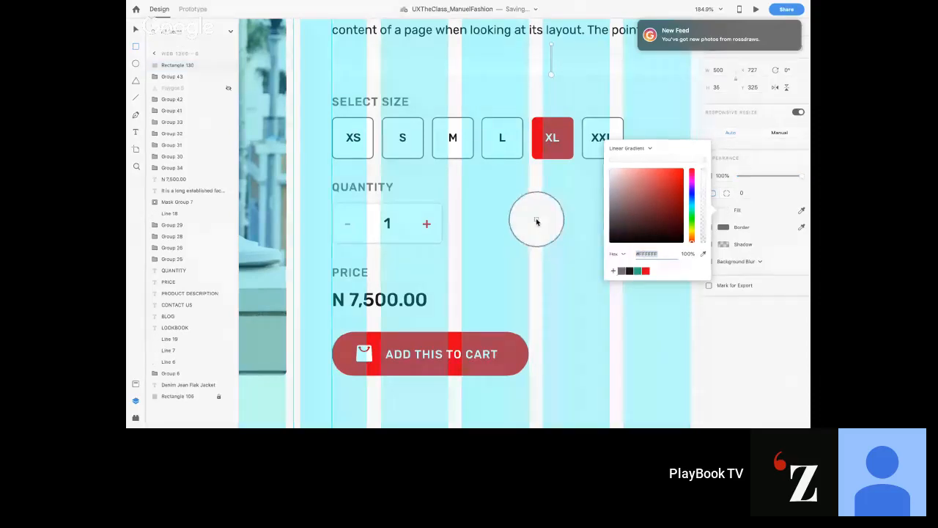
{"action": "left_click", "coordinate": [535, 221]}
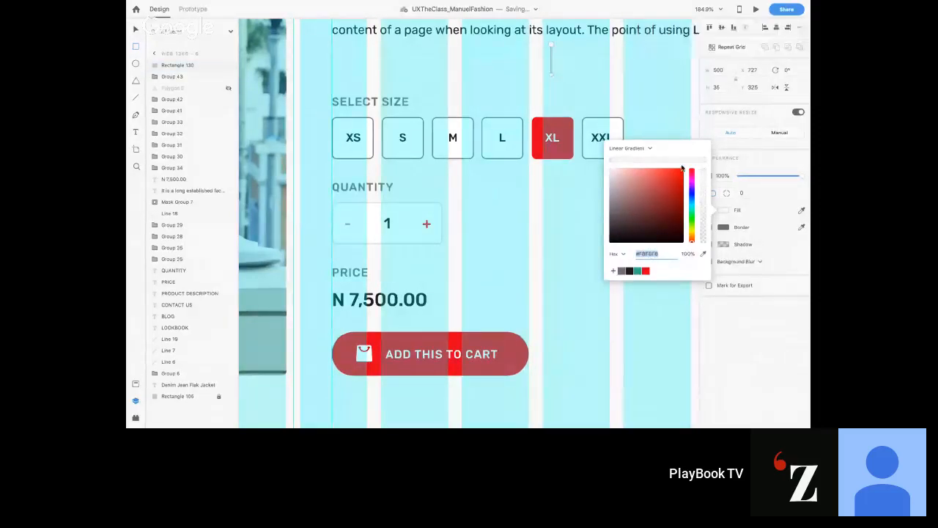
{"action": "left_click", "coordinate": [703, 194]}
{"action": "left_click_drag", "start_coordinate": [704, 194], "coordinate": [704, 242]}
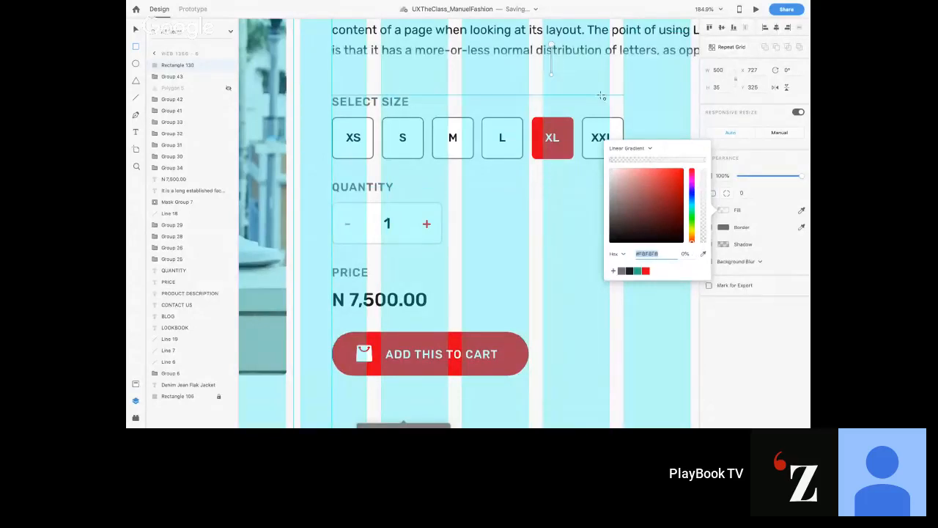
{"action": "left_click", "coordinate": [545, 193]}
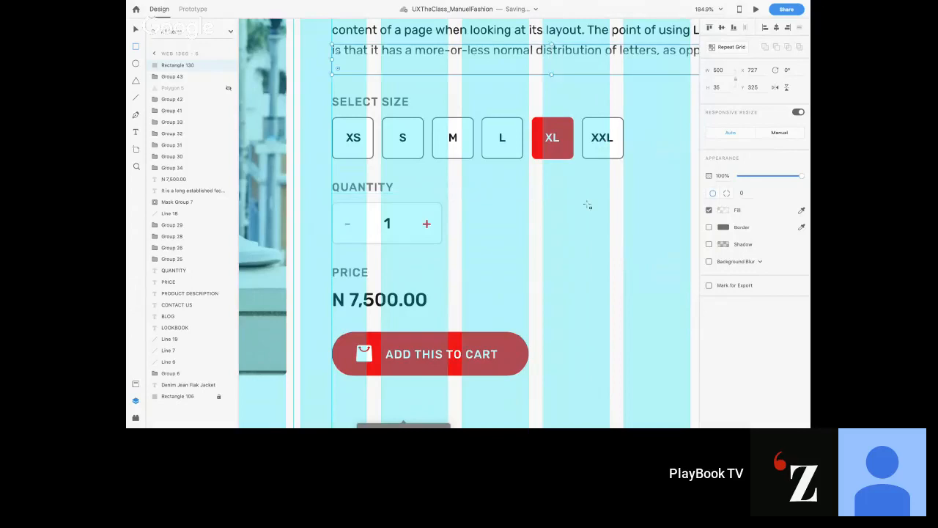
- Resize the gradient rectangle to 28 high at Y 316, fitting it around the description's third line
{"action": "scroll", "coordinate": [545, 67], "scroll_direction": "up", "scroll_amount": 3}
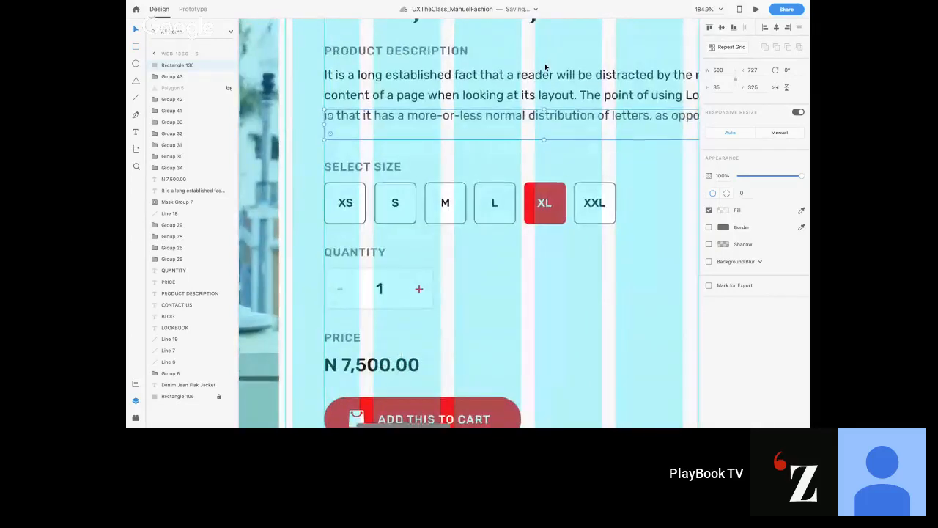
{"action": "left_click_drag", "start_coordinate": [544, 110], "coordinate": [543, 101]}
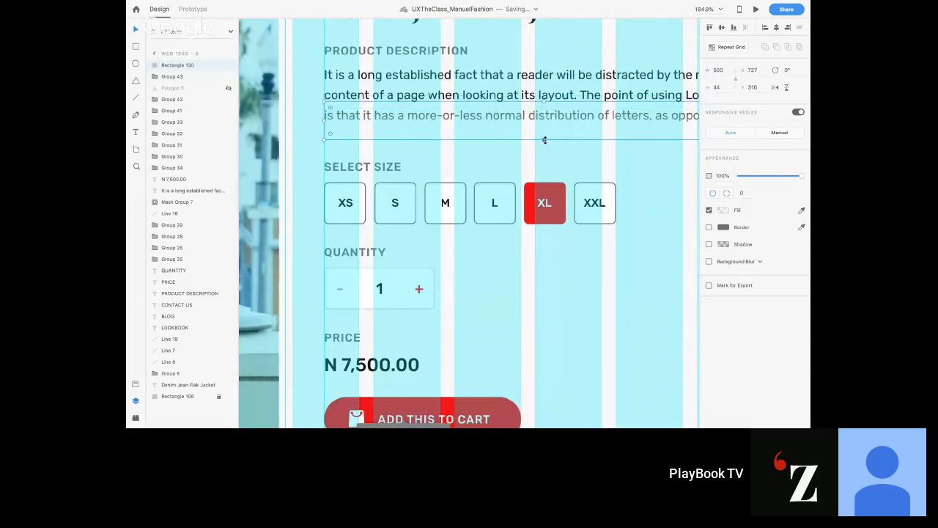
{"action": "left_click_drag", "start_coordinate": [543, 139], "coordinate": [544, 126]}
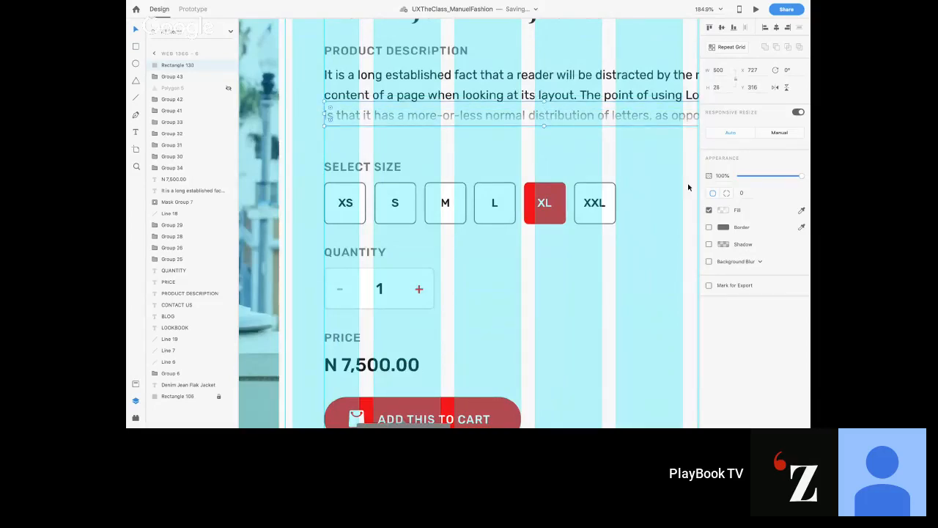
- Shorten the rectangle's gradient by moving its opaque end point up to just below the third line of text
{"action": "left_click", "coordinate": [723, 211]}
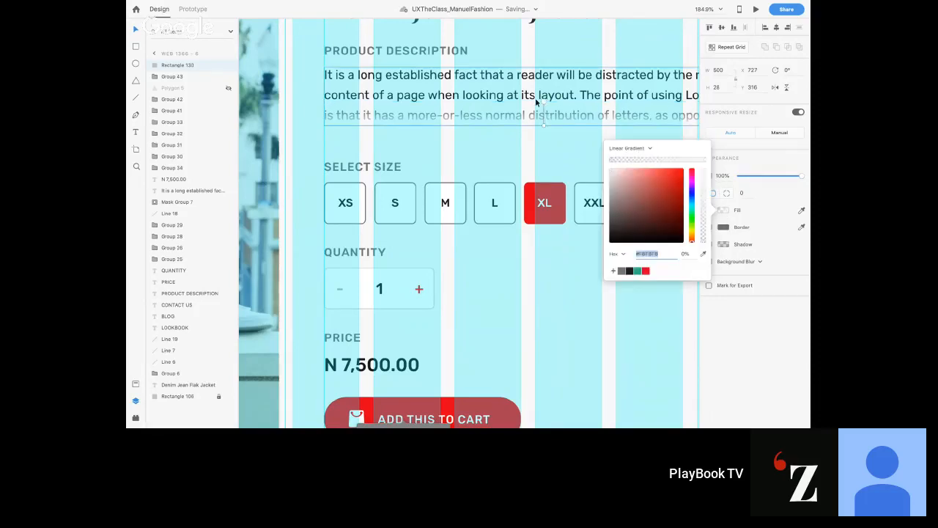
{"action": "scroll", "coordinate": [535, 102], "scroll_direction": "up", "scroll_amount": 3}
{"action": "scroll", "coordinate": [535, 102], "scroll_direction": "up", "scroll_amount": 1}
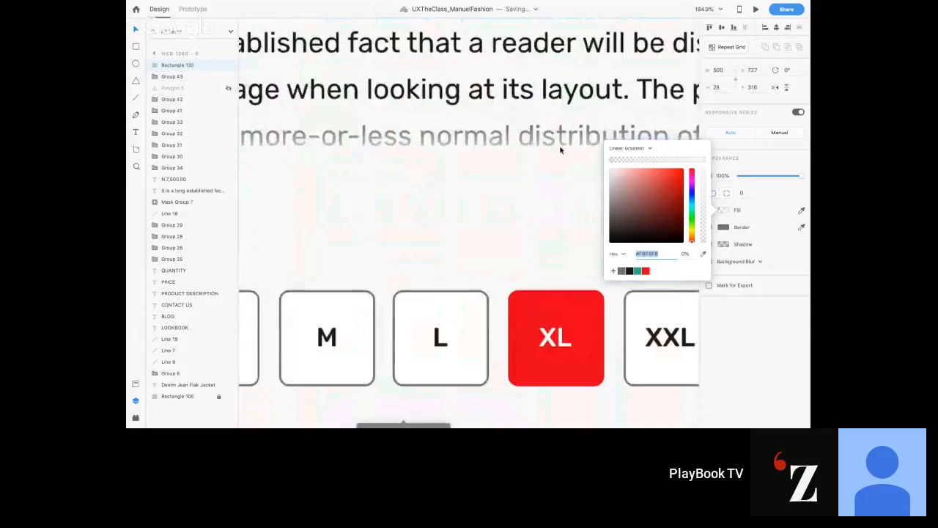
{"action": "left_click", "coordinate": [561, 148]}
{"action": "left_click", "coordinate": [723, 211]}
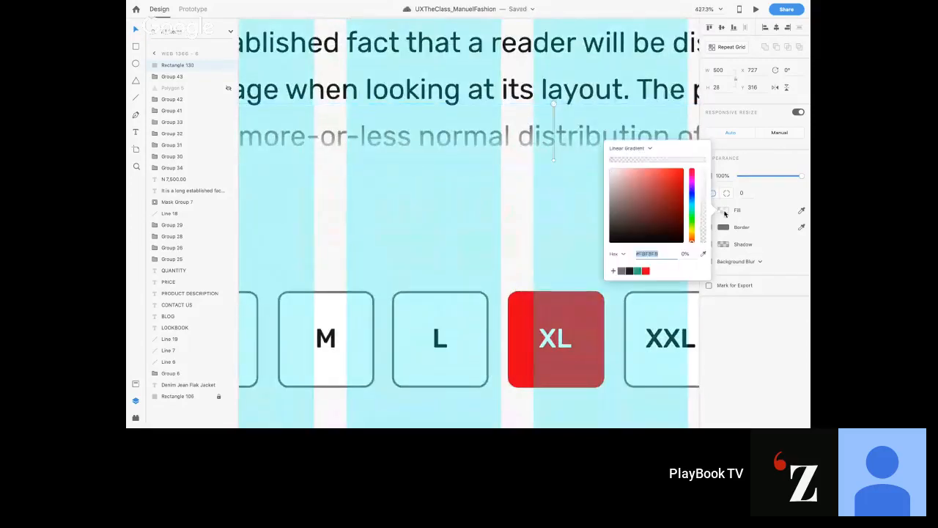
{"action": "left_click_drag", "start_coordinate": [554, 160], "coordinate": [553, 146]}
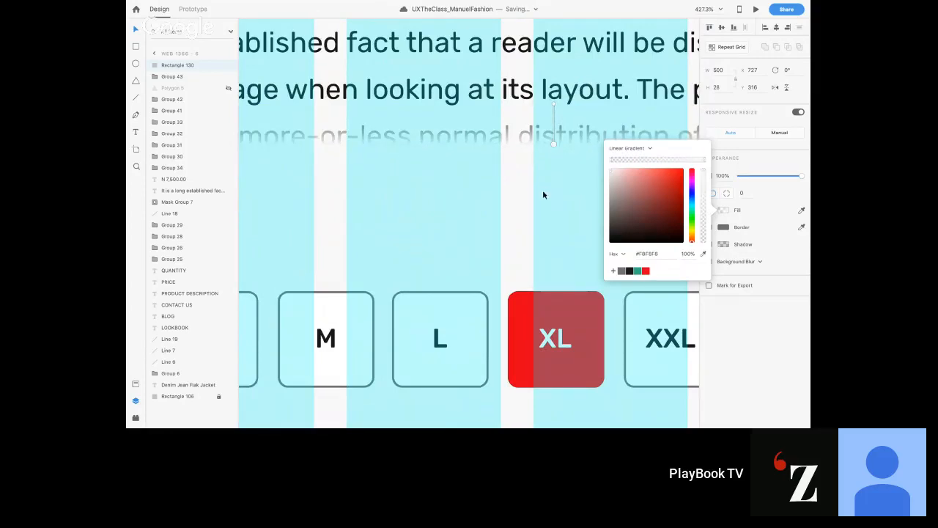
{"action": "left_click", "coordinate": [542, 192]}
{"action": "left_click", "coordinate": [554, 138]}
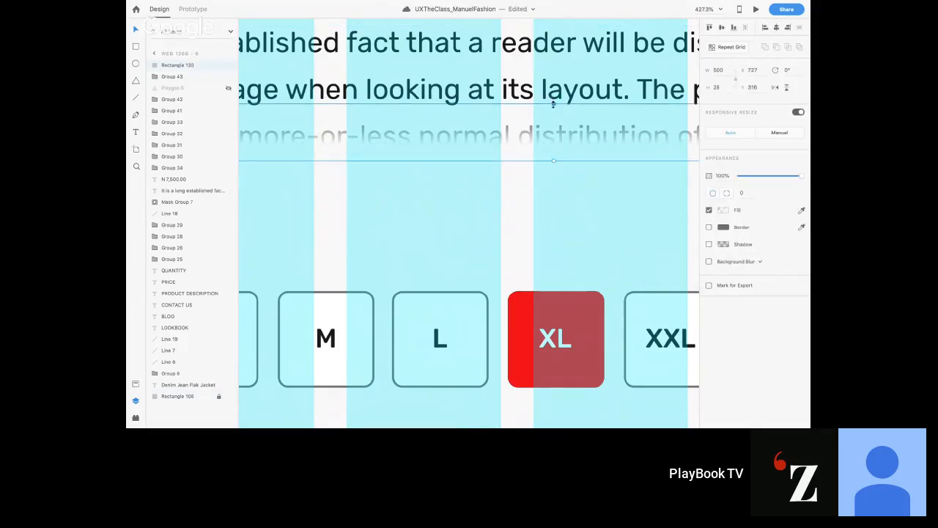
- Extend the gradient rectangle upward to 50 high at Y 294 and lengthen its gradient at both ends across the last two lines
{"action": "left_click_drag", "start_coordinate": [553, 103], "coordinate": [551, 59]}
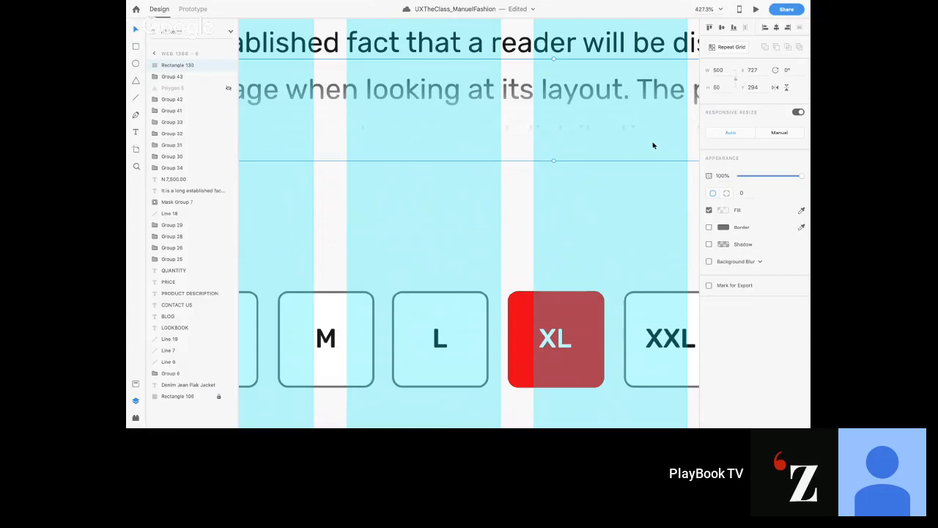
{"action": "left_click", "coordinate": [723, 209]}
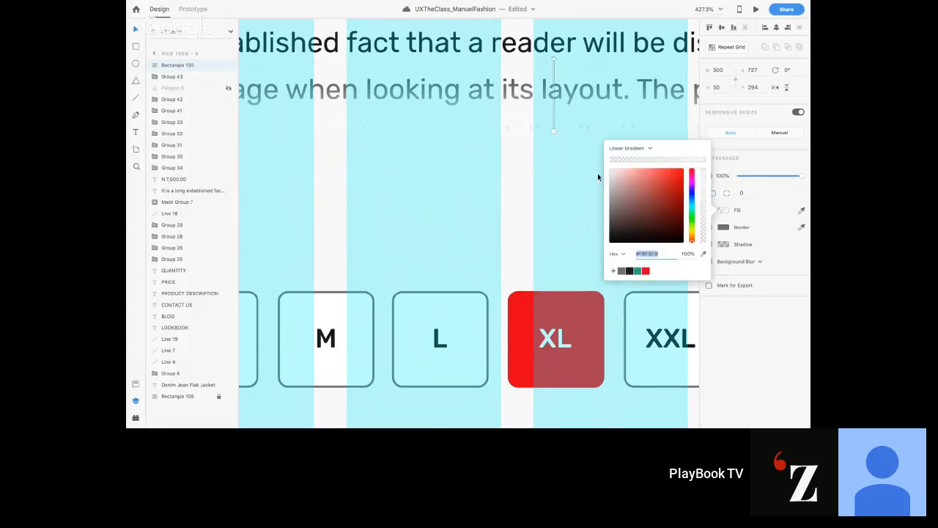
{"action": "left_click_drag", "start_coordinate": [554, 131], "coordinate": [554, 153]}
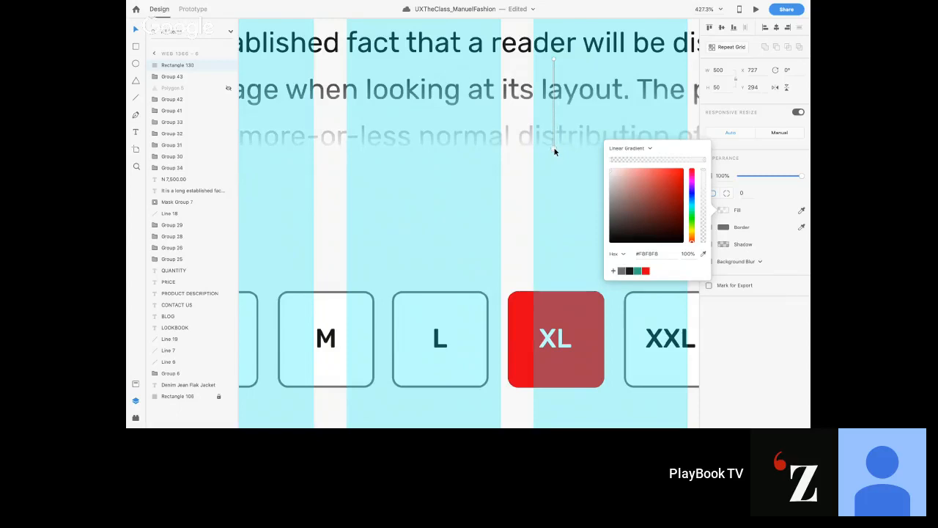
{"action": "mouse_move", "coordinate": [554, 60]}
{"action": "left_mouse_down"}
{"action": "mouse_move", "coordinate": [554, 34]}
{"action": "mouse_move", "coordinate": [553, 49]}
{"action": "left_mouse_up"}
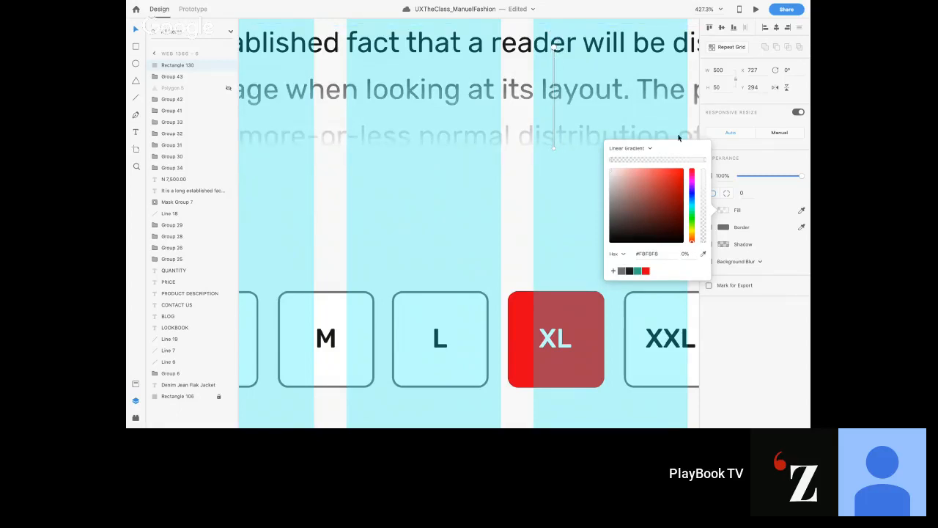
- Strengthen the fade by shifting an opaque gradient stop toward the transparent end, to about the middle of the gradient
{"action": "left_click", "coordinate": [703, 159]}
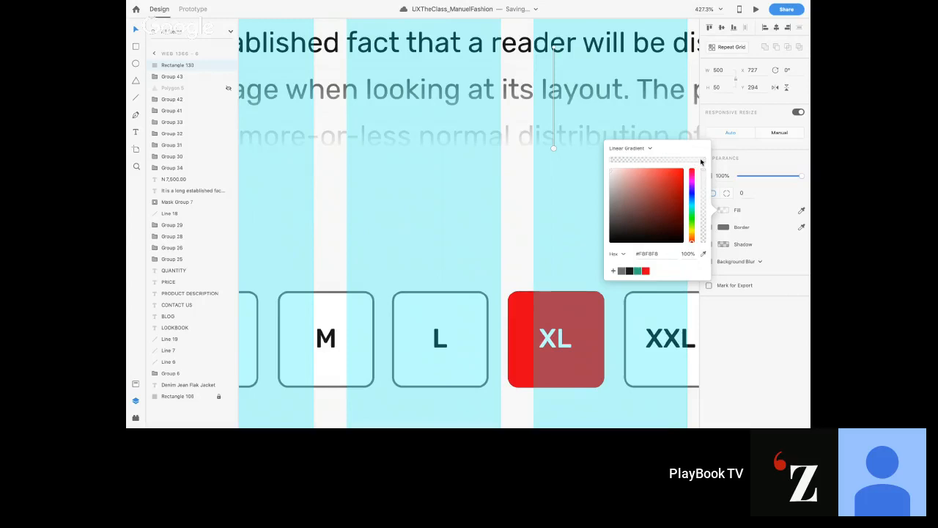
{"action": "left_click", "coordinate": [701, 160]}
{"action": "key", "text": "super+z"}
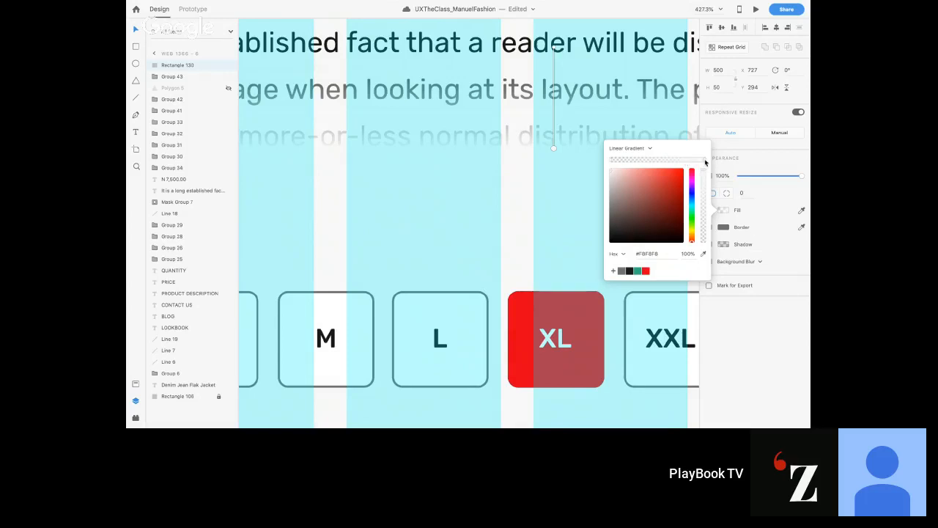
{"action": "left_click", "coordinate": [684, 162]}
{"action": "left_click_drag", "start_coordinate": [684, 161], "coordinate": [656, 160]}
{"action": "left_click", "coordinate": [595, 102]}
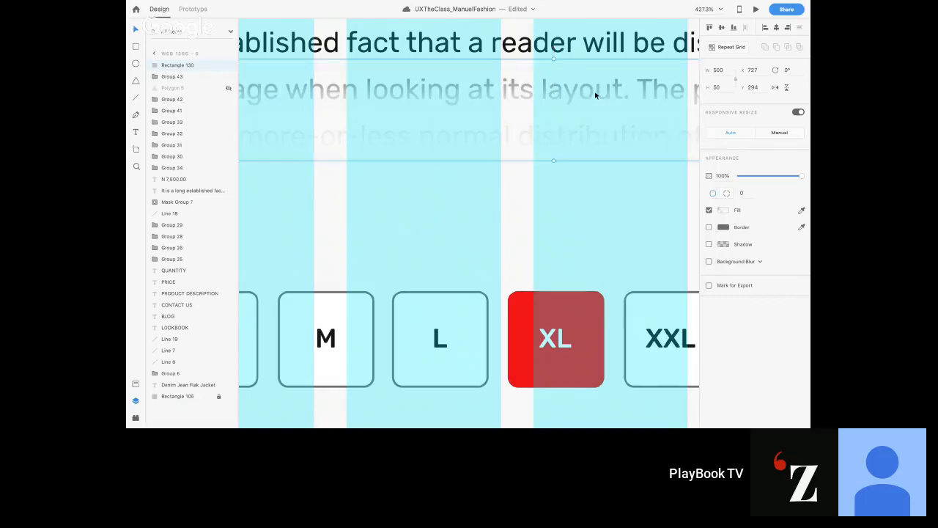
- Check the faded product description in the full page preview, looking down the page and back up
{"action": "key", "text": "ctrl+Right"}
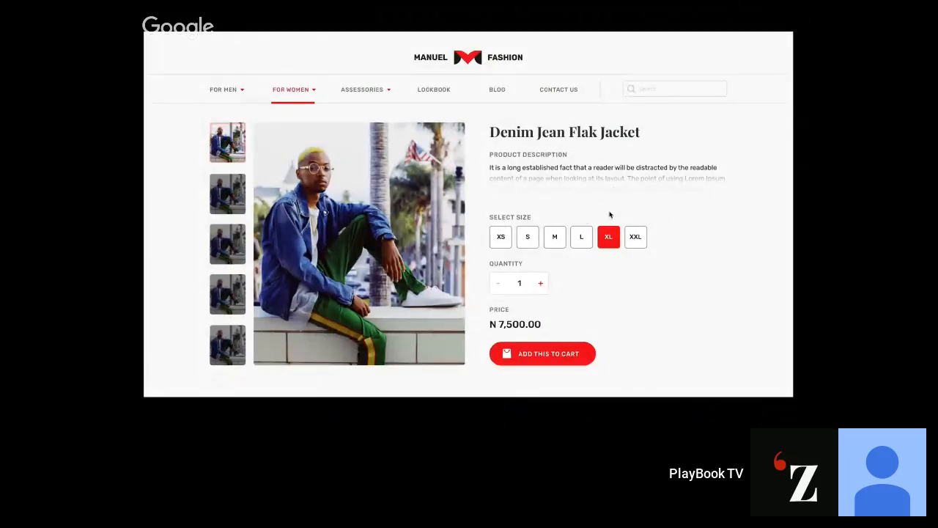
{"action": "scroll", "coordinate": [608, 281], "scroll_direction": "down", "scroll_amount": 5}
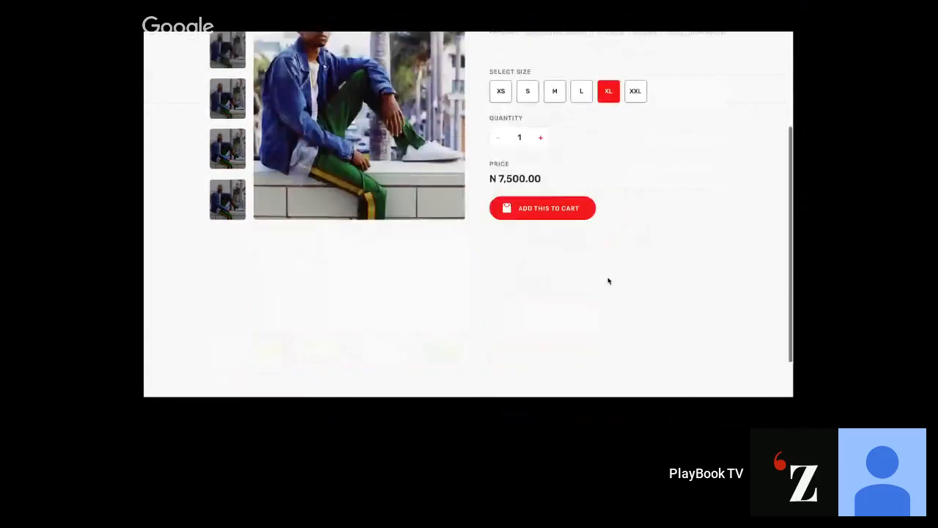
{"action": "scroll", "coordinate": [608, 281], "scroll_direction": "up", "scroll_amount": 5}
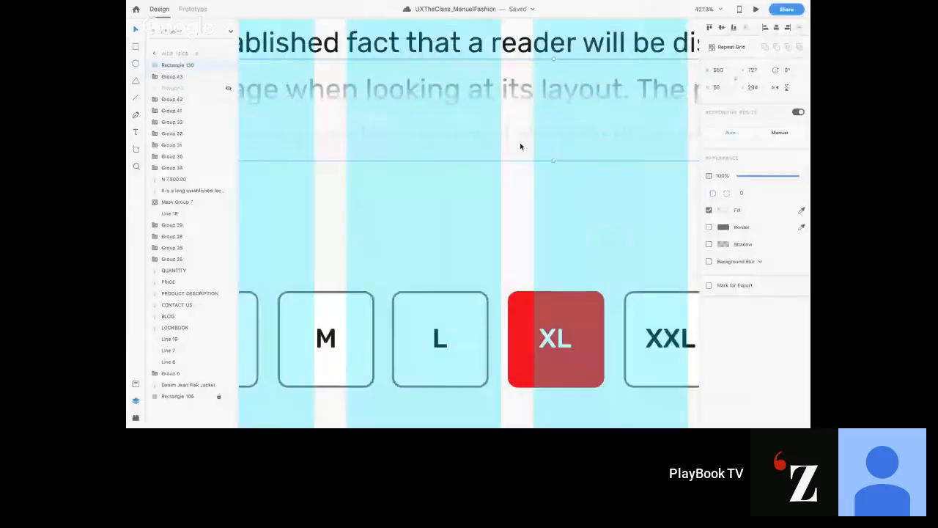
- Show the layout grid and place a copy of the product description text in the blank area beside the quantity selector
{"action": "scroll", "coordinate": [543, 197], "scroll_direction": "down", "scroll_amount": 5}
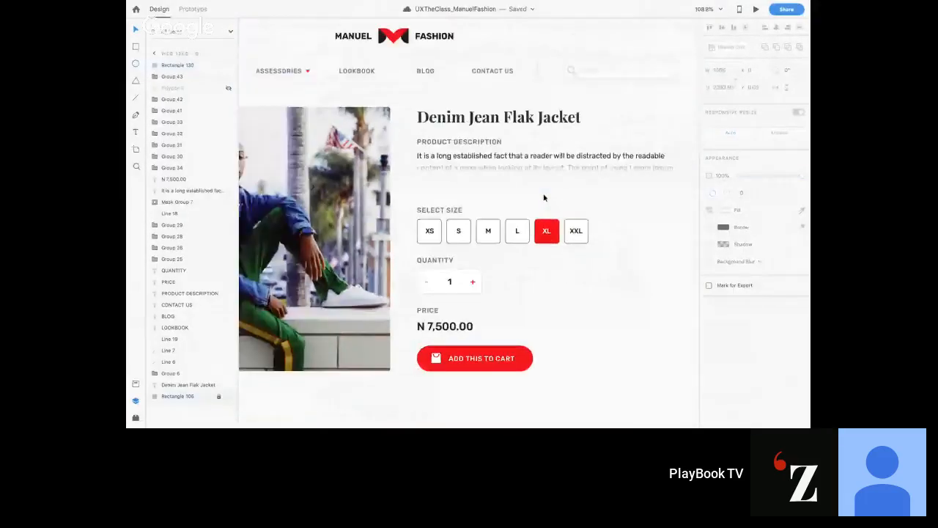
{"action": "key", "text": "super+shift+apostrophe"}
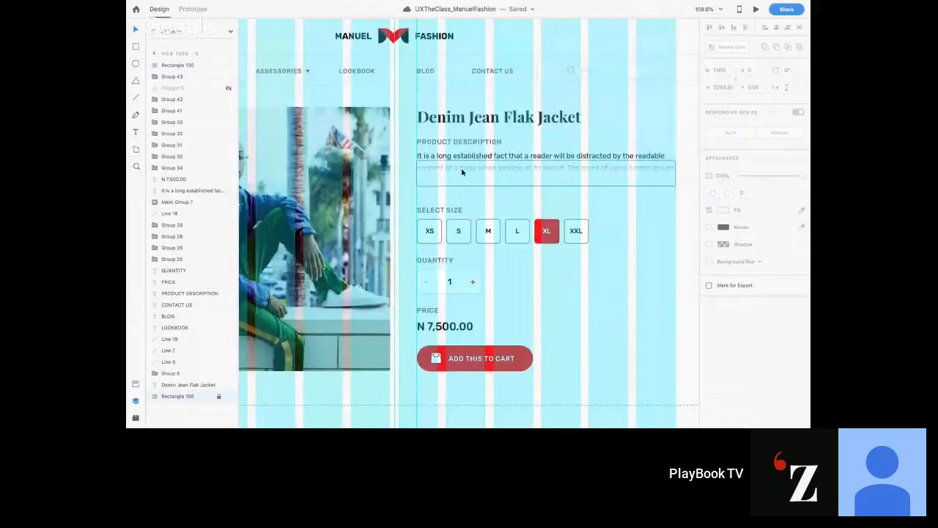
{"action": "left_click", "coordinate": [486, 157]}
{"action": "left_click_drag", "start_coordinate": [487, 156], "coordinate": [578, 294]}
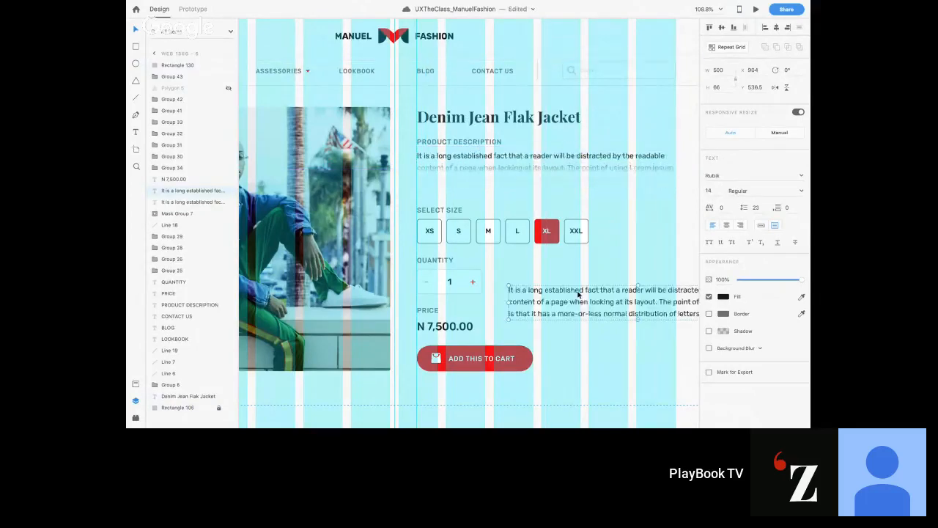
- Replace the copied description's text with EXPAND VIEW and make its text box fit the width of the words
{"action": "double_click", "coordinate": [579, 293]}
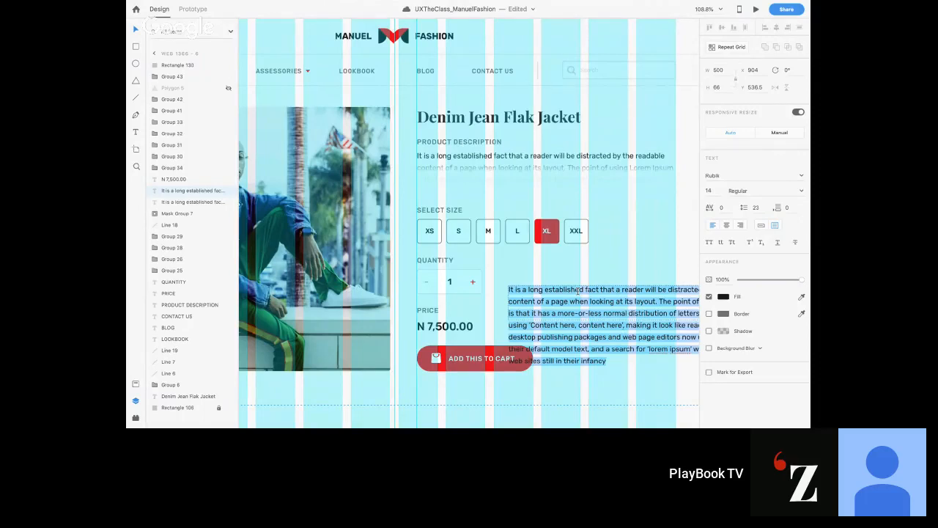
{"action": "type", "text": "VIE"}
{"action": "key", "text": "BackSpace"}
{"action": "key", "text": "BackSpace"}
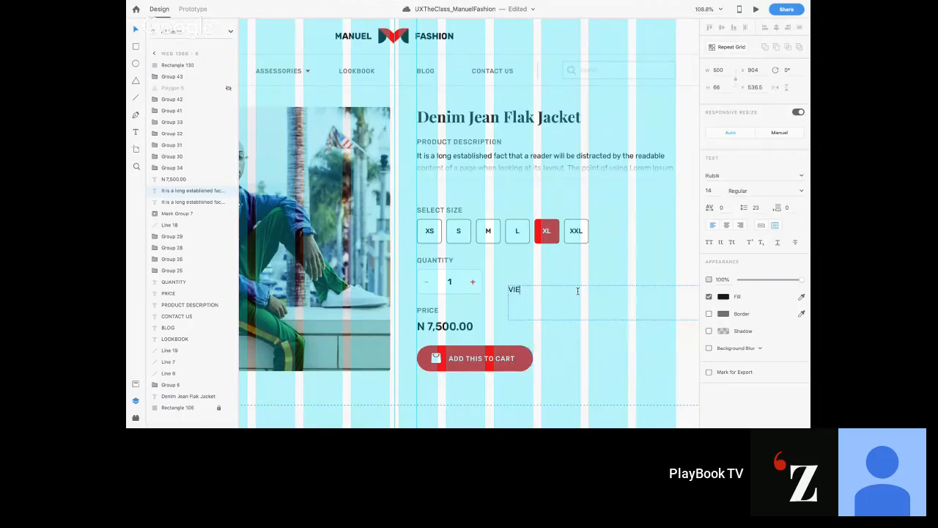
{"action": "type", "text": "EW MORE"}
{"action": "key", "text": "ctrl+shift+Left"}
{"action": "key", "text": "ctrl+shift+Left"}
{"action": "type", "text": "EXPAND"}
{"action": "type", "text": "VIEW"}
{"action": "left_click", "coordinate": [761, 226]}
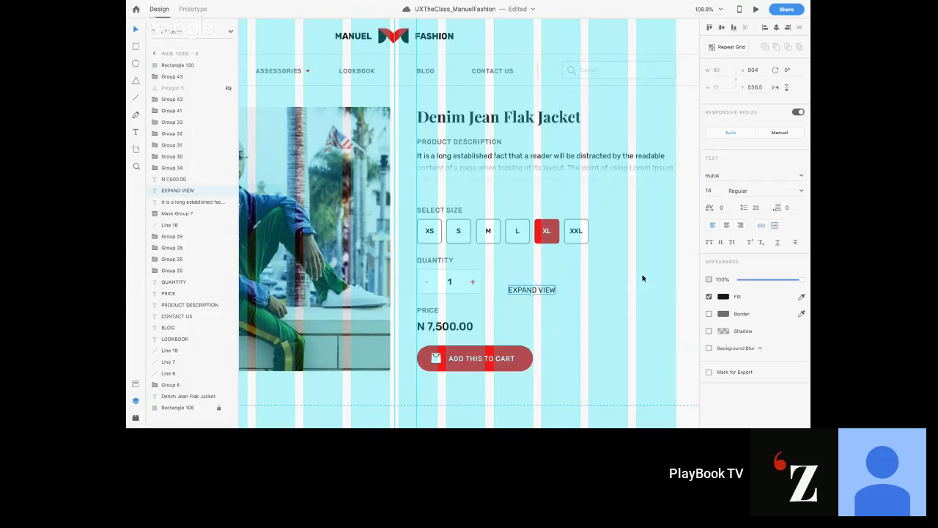
- Style the EXPAND VIEW label in Medium weight at size 12 with the saved red swatch as its fill
{"action": "left_click", "coordinate": [803, 192]}
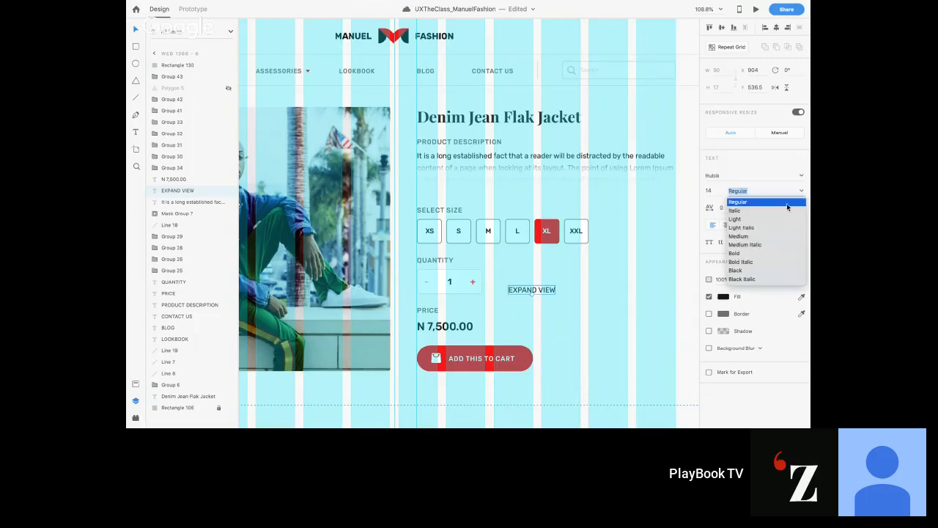
{"action": "left_click", "coordinate": [760, 238]}
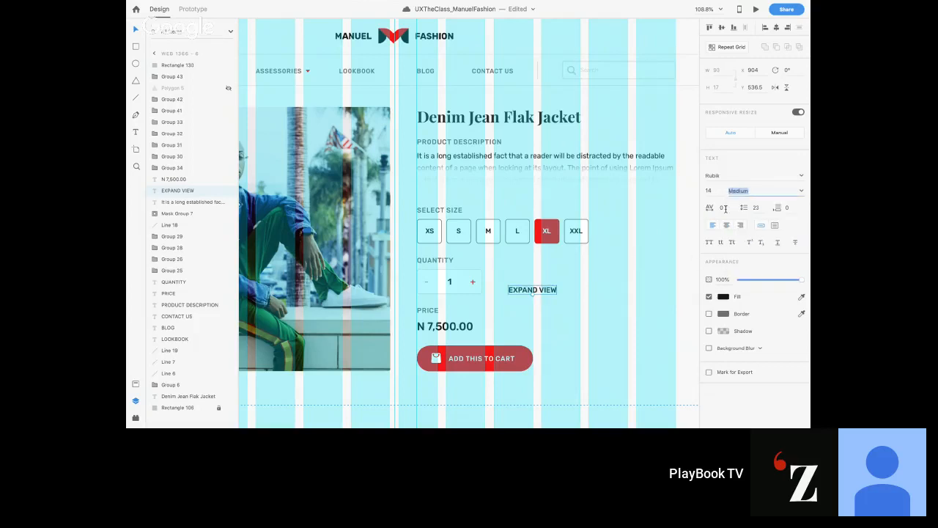
{"action": "left_click", "coordinate": [710, 190]}
{"action": "key", "text": "Down"}
{"action": "key", "text": "Down"}
{"action": "key", "text": "Down"}
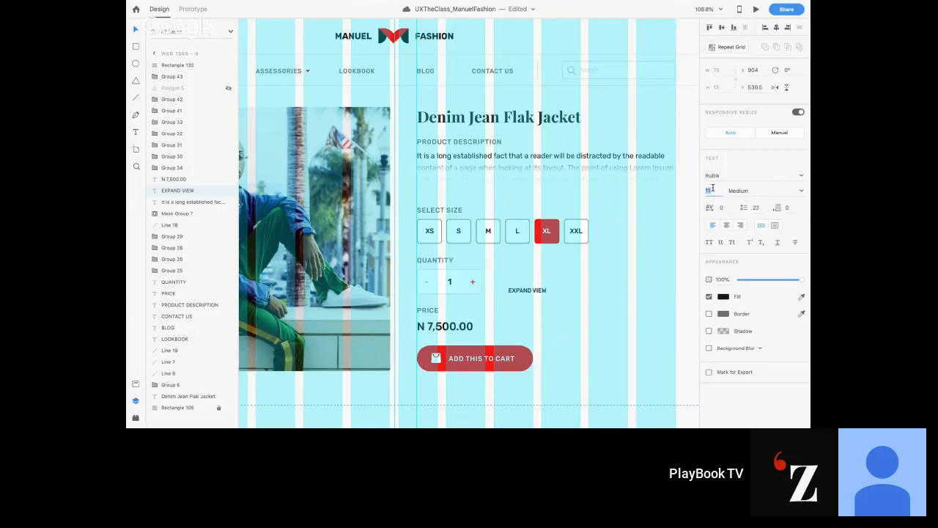
{"action": "key", "text": "Up"}
{"action": "left_click", "coordinate": [722, 297]}
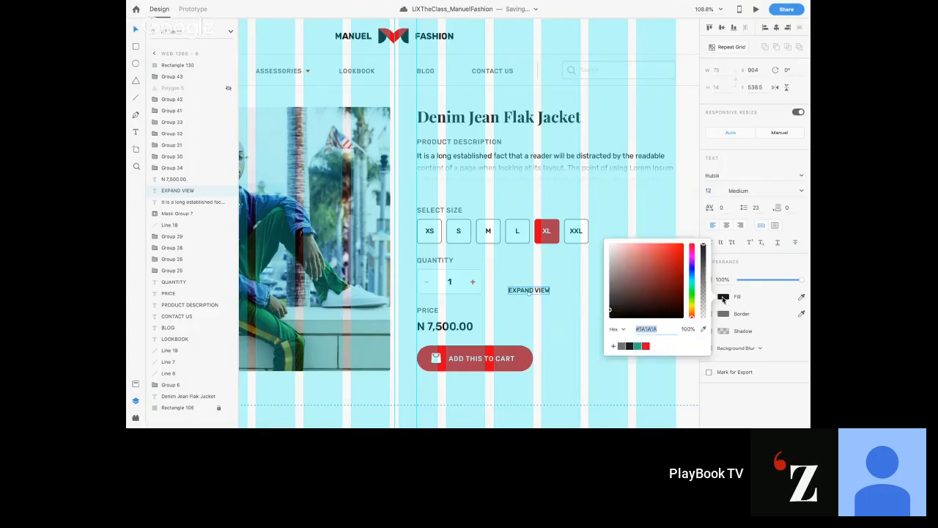
{"action": "left_click", "coordinate": [646, 346]}
- Move the EXPAND VIEW label below the faded product description and bring it forward in front of the gradient rectangle
{"action": "left_click_drag", "start_coordinate": [536, 289], "coordinate": [555, 196]}
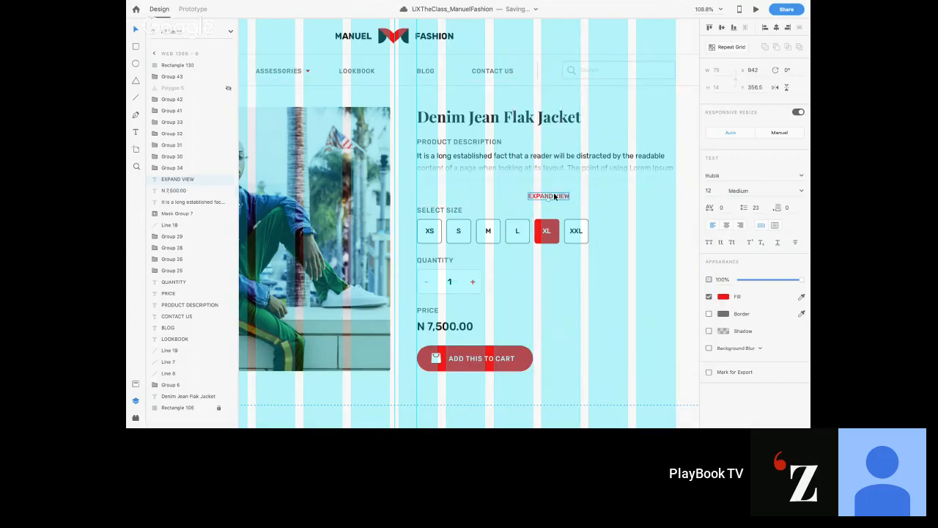
{"action": "key", "text": "super+]"}
{"action": "key", "text": "super+]"}
{"action": "key", "text": "super+]"}
{"action": "key", "text": "super+]"}
{"action": "key", "text": "super+]"}
{"action": "key", "text": "super+]"}
{"action": "key", "text": "super+]"}
{"action": "key", "text": "super+]"}
{"action": "key", "text": "super+]"}
{"action": "key", "text": "super+]"}
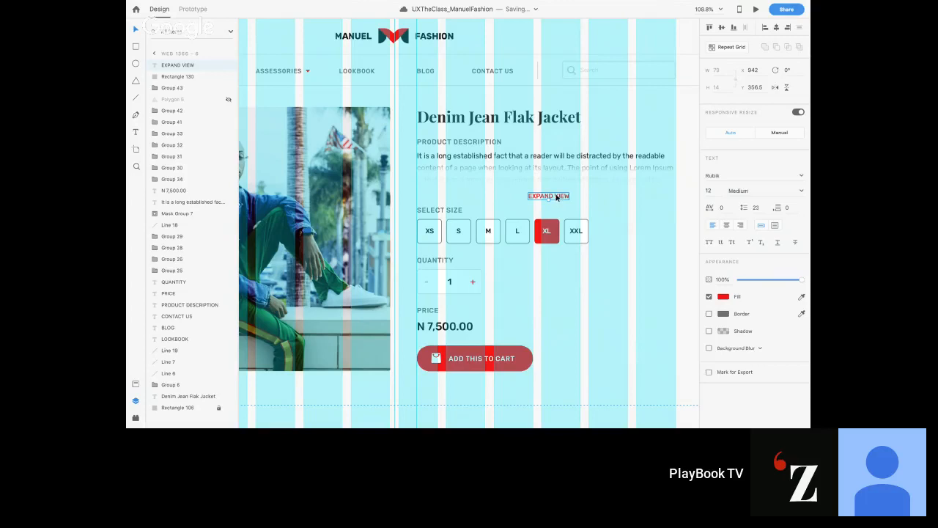
- Move the EXPAND VIEW label closer to the faded text, centre it horizontally on the gradient rectangle, and lower it slightly
{"action": "scroll", "coordinate": [556, 193], "scroll_direction": "up", "scroll_amount": 3}
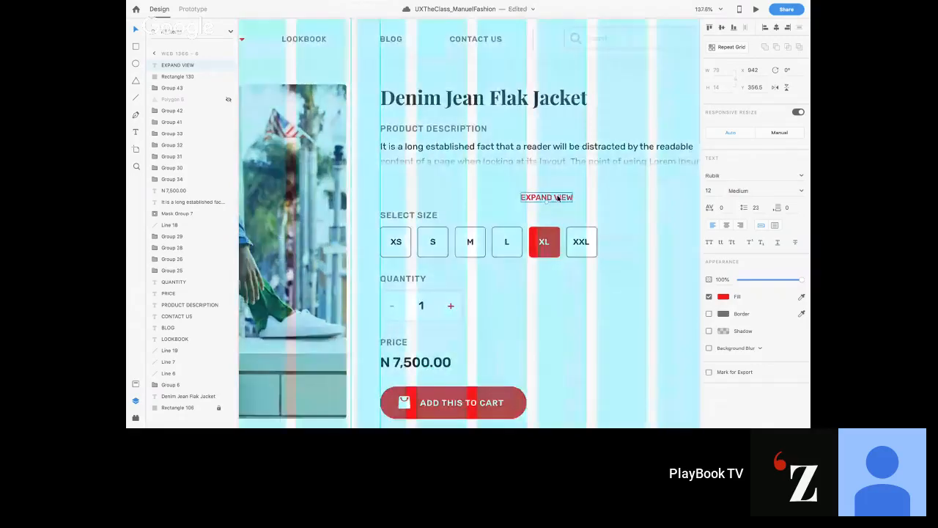
{"action": "left_click_drag", "start_coordinate": [557, 195], "coordinate": [558, 188]}
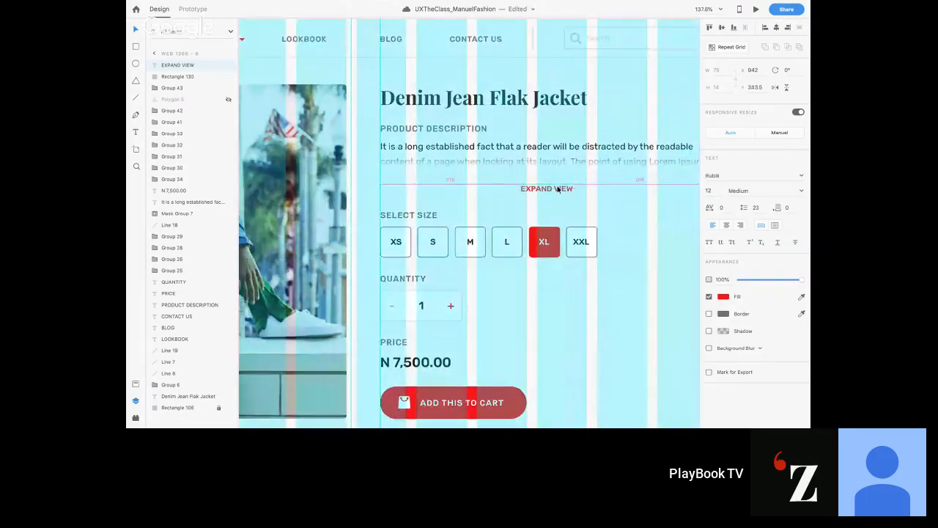
{"action": "left_click", "coordinate": [595, 183], "text": "shift"}
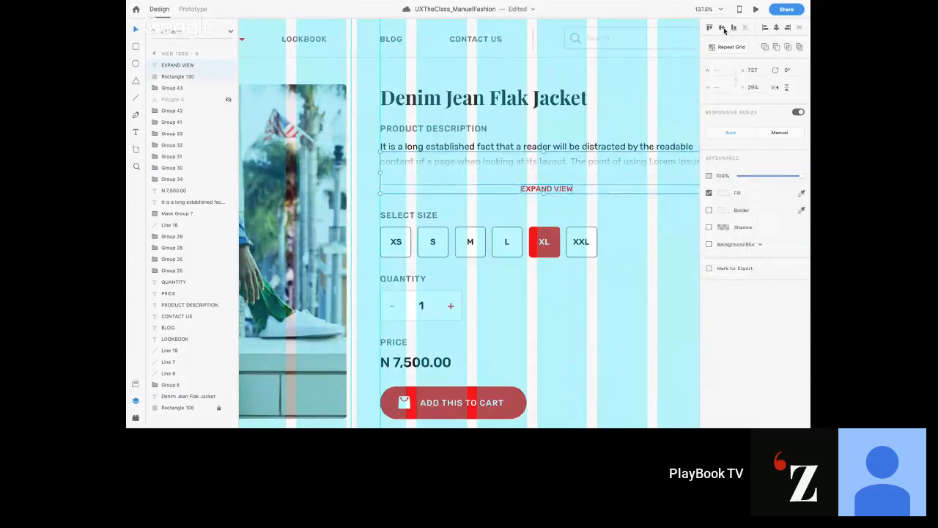
{"action": "left_click", "coordinate": [776, 27]}
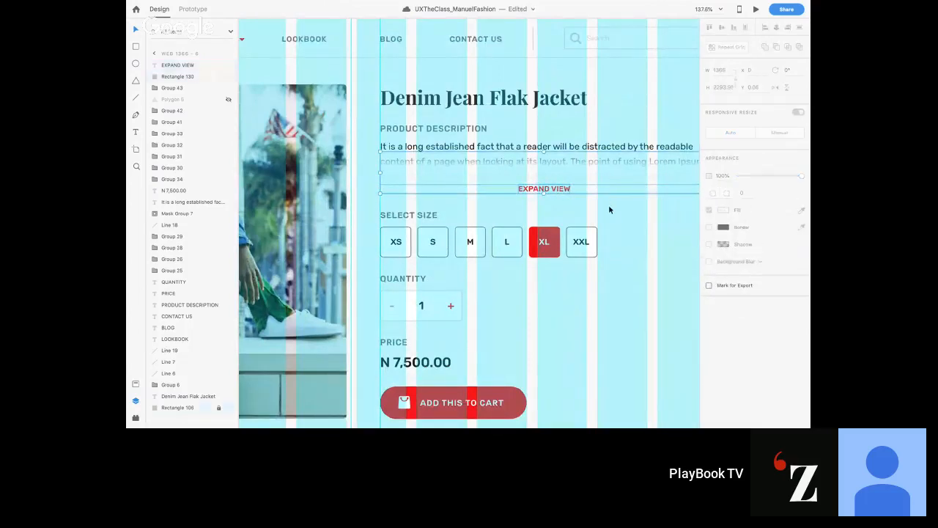
{"action": "left_click", "coordinate": [555, 189]}
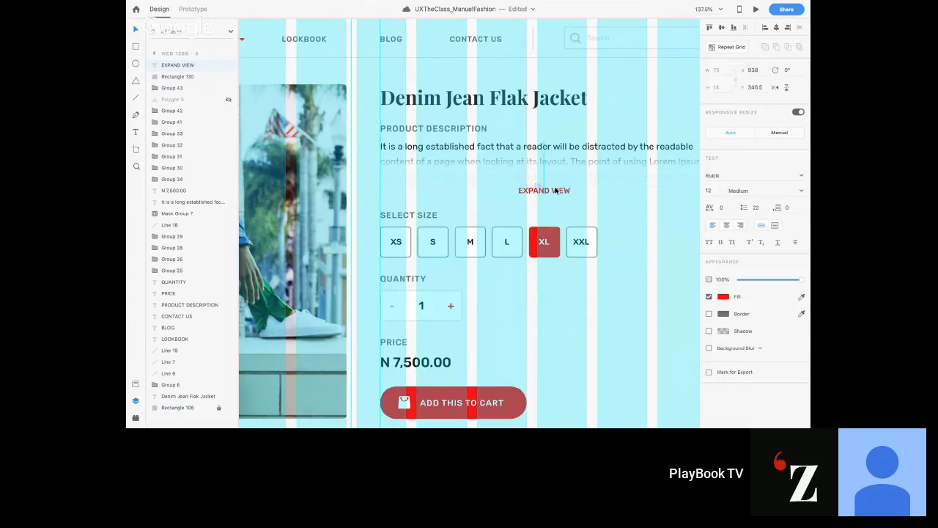
{"action": "left_click_drag", "start_coordinate": [555, 189], "coordinate": [555, 190]}
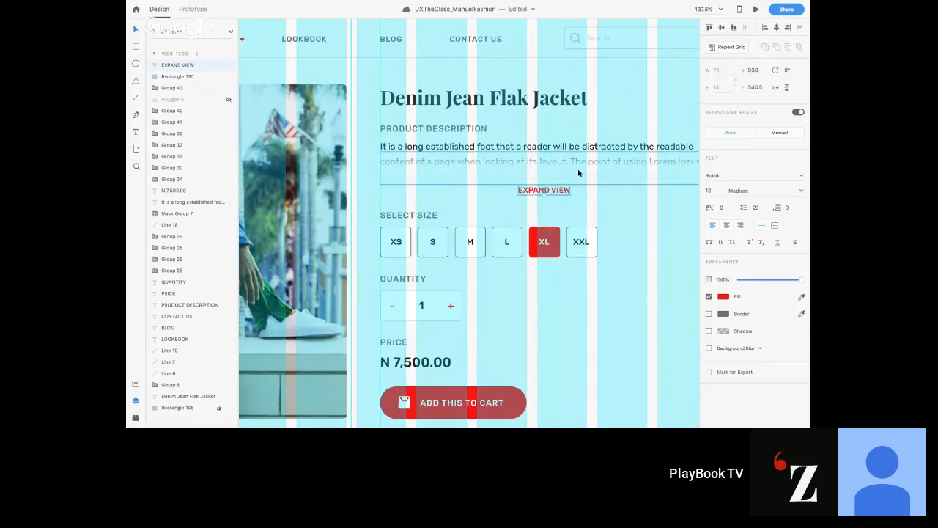
- Check the EXPAND VIEW label in the full page preview and return to the product page artboard
{"action": "key", "text": "ctrl+Right"}
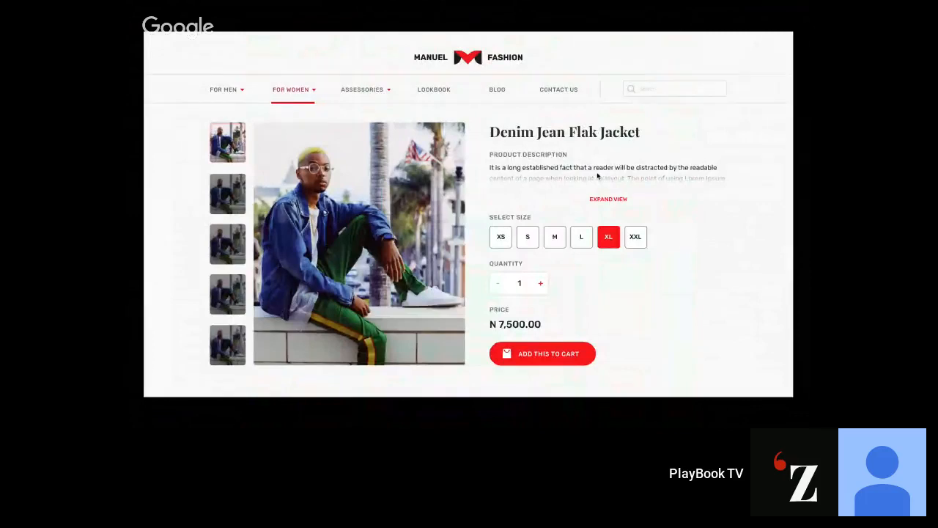
{"action": "key", "text": "ctrl+Left"}
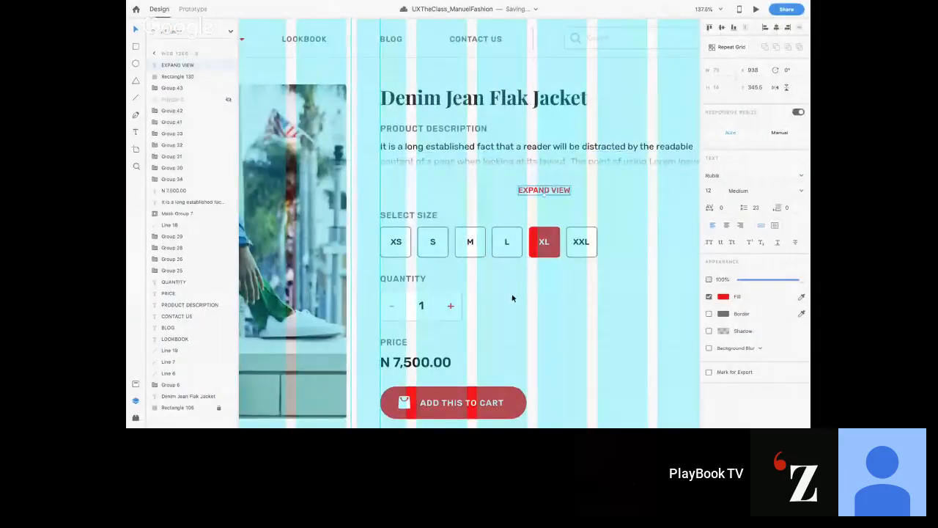
{"action": "scroll", "coordinate": [513, 297], "scroll_direction": "down", "scroll_amount": 5}
{"action": "scroll", "coordinate": [513, 297], "scroll_direction": "up", "scroll_amount": 4}
{"action": "scroll", "coordinate": [512, 298], "scroll_direction": "down", "scroll_amount": 6}
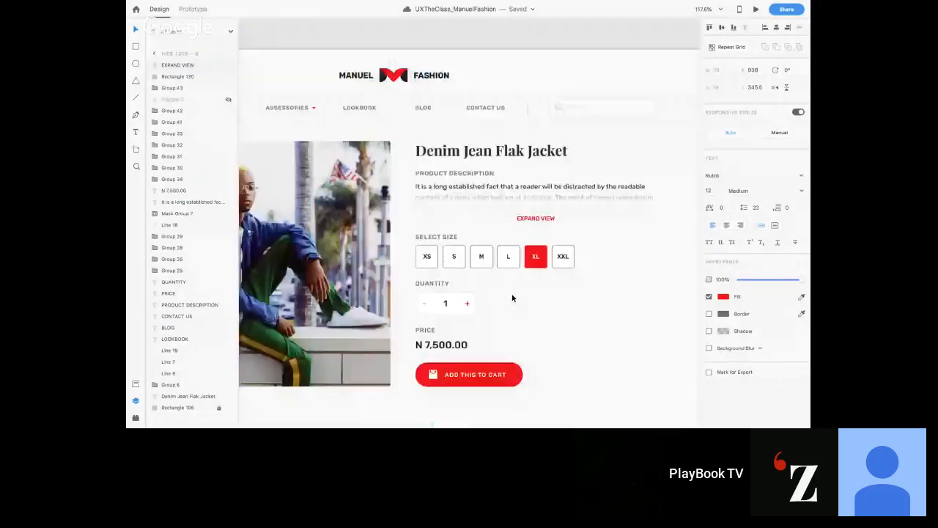
- Duplicate the red arrow beside FOR WOMEN in the loose header above the Browse Women artboard
{"action": "scroll", "coordinate": [512, 297], "scroll_direction": "left", "scroll_amount": 6}
{"action": "scroll", "coordinate": [512, 297], "scroll_direction": "down", "scroll_amount": 2}
{"action": "scroll", "coordinate": [513, 298], "scroll_direction": "left", "scroll_amount": 10}
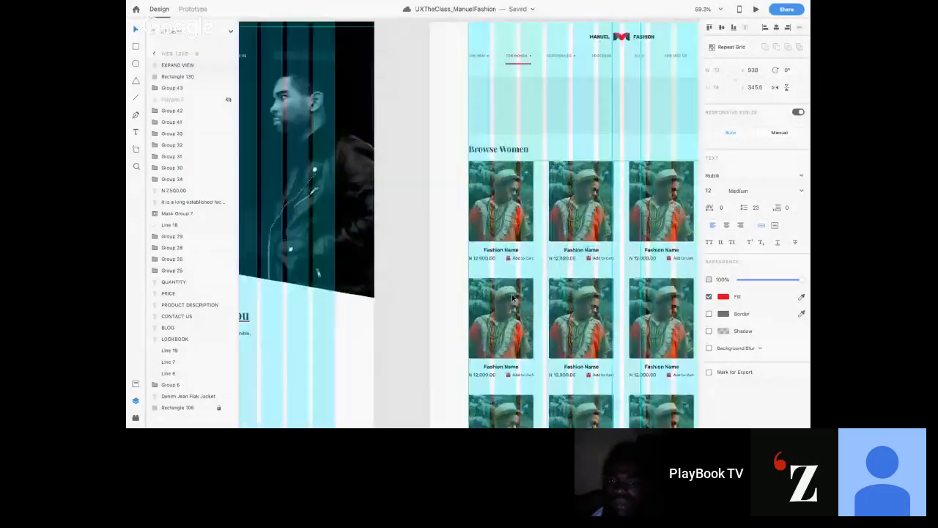
{"action": "scroll", "coordinate": [513, 297], "scroll_direction": "right", "scroll_amount": 8}
{"action": "scroll", "coordinate": [512, 298], "scroll_direction": "up", "scroll_amount": 5}
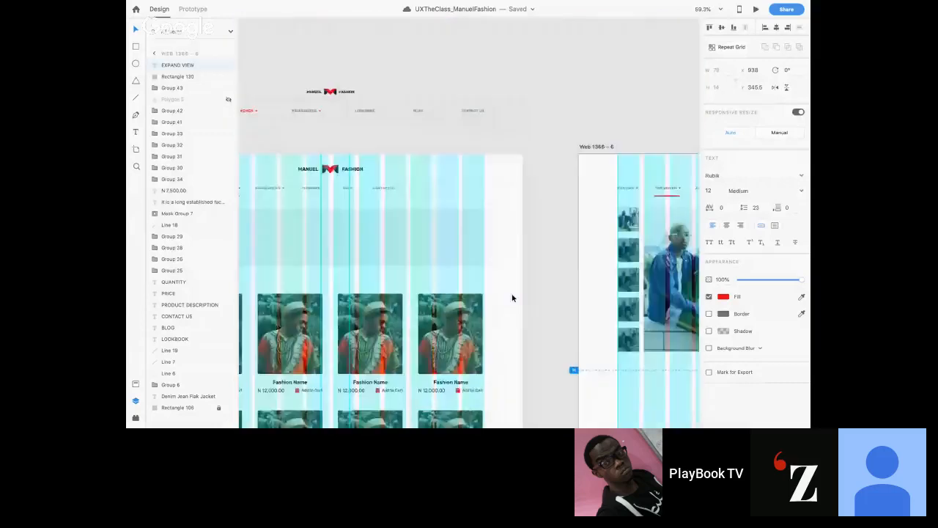
{"action": "scroll", "coordinate": [512, 297], "scroll_direction": "left", "scroll_amount": 4}
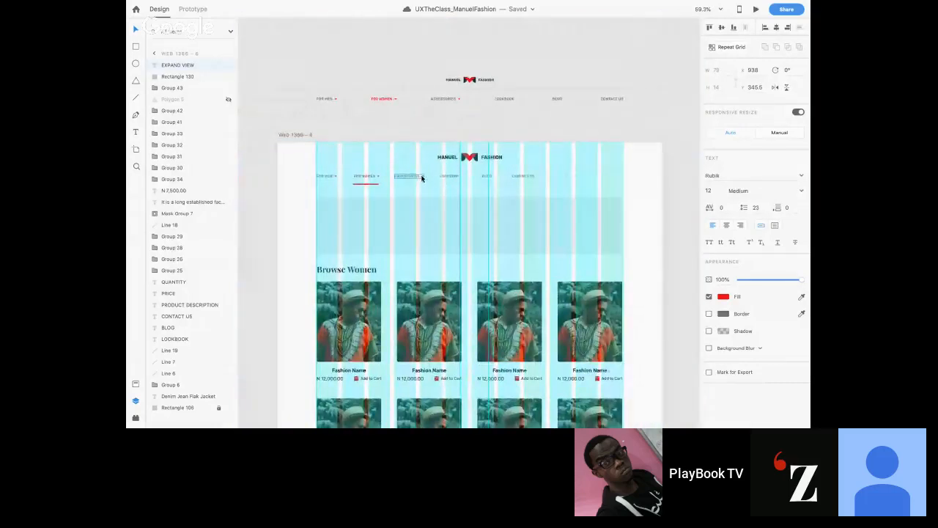
{"action": "scroll", "coordinate": [422, 178], "scroll_direction": "up", "scroll_amount": 5}
{"action": "scroll", "coordinate": [423, 178], "scroll_direction": "up", "scroll_amount": 5}
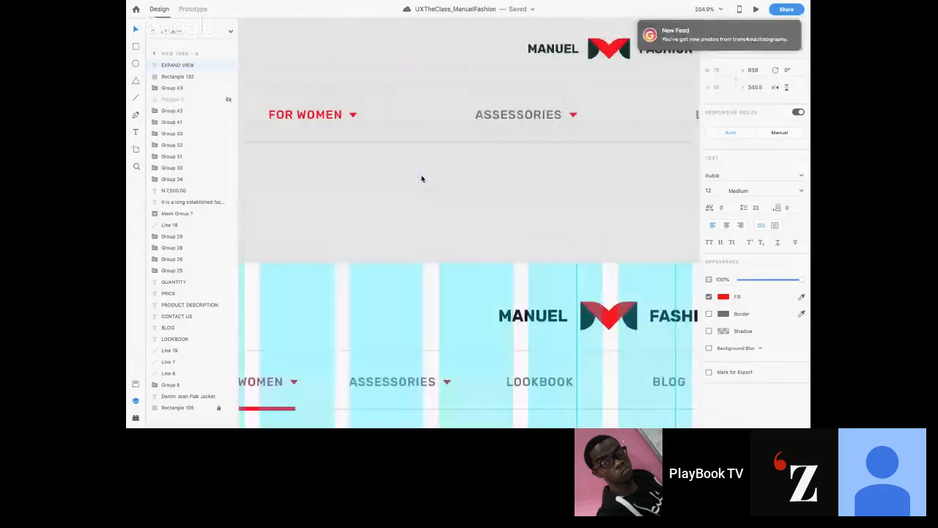
{"action": "left_click", "coordinate": [353, 114]}
{"action": "left_click", "coordinate": [481, 194]}
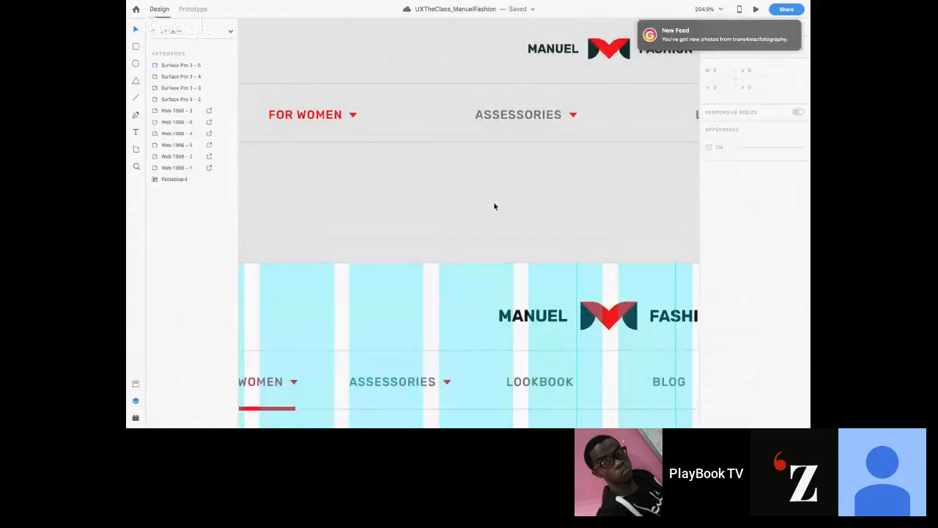
{"action": "left_click", "coordinate": [353, 115]}
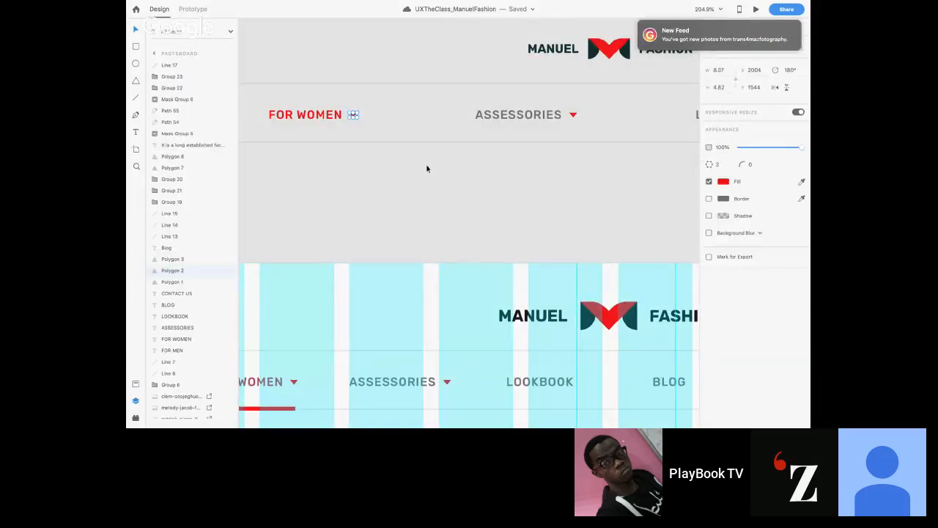
{"action": "left_click", "coordinate": [427, 194]}
{"action": "scroll", "coordinate": [427, 194], "scroll_direction": "up", "scroll_amount": 5}
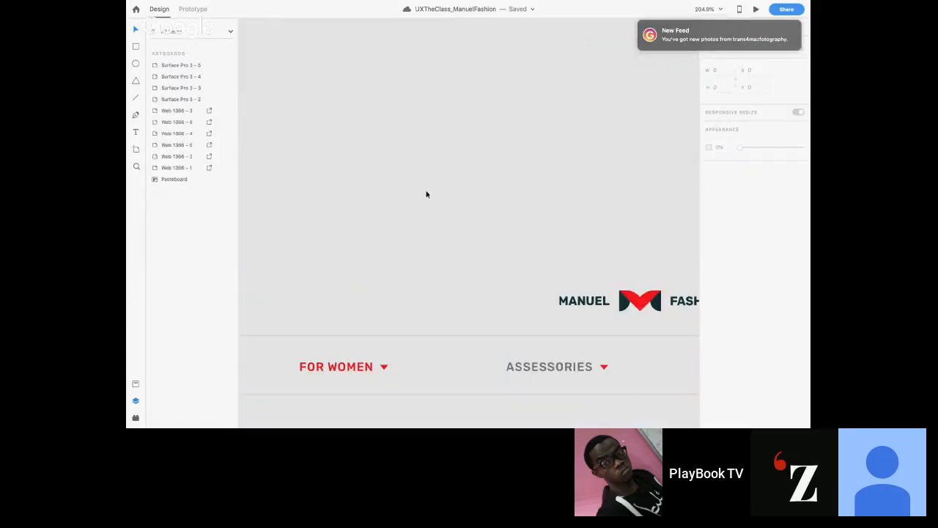
{"action": "key", "text": "super+v"}
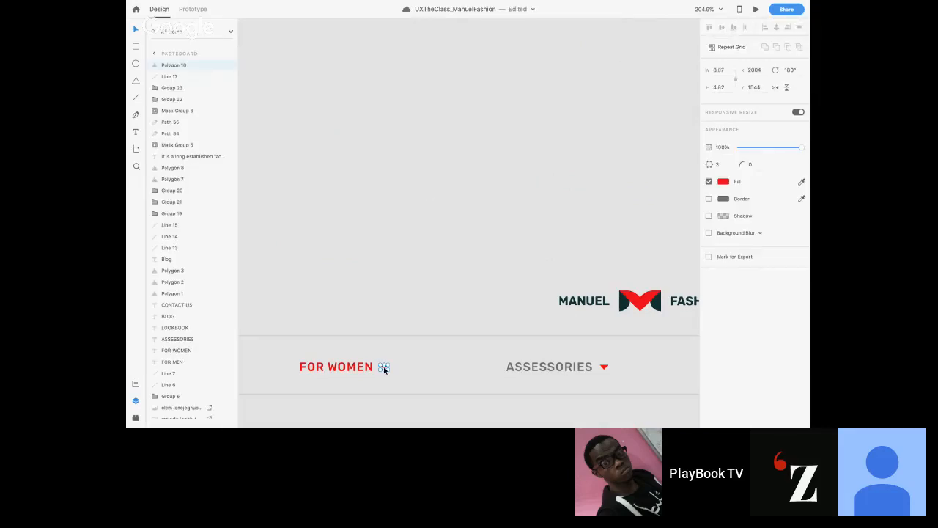
- Enlarge the arrow copy to about 113 by 68 above the header, overlap a duplicate slightly higher, and subtract them into a chevron
{"action": "left_click_drag", "start_coordinate": [389, 364], "coordinate": [490, 229]}
{"action": "left_click_drag", "start_coordinate": [452, 323], "coordinate": [492, 151]}
{"action": "left_click", "coordinate": [484, 195], "text": "shift"}
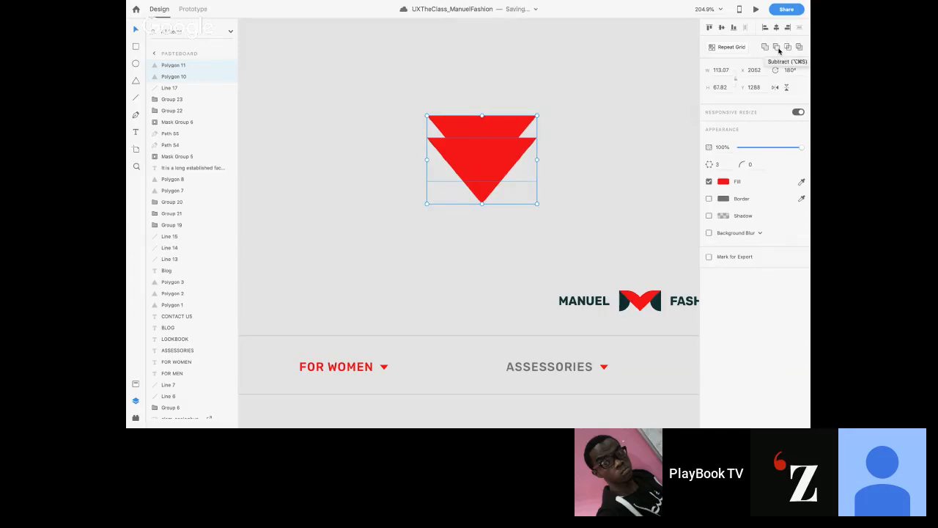
{"action": "left_click", "coordinate": [777, 48]}
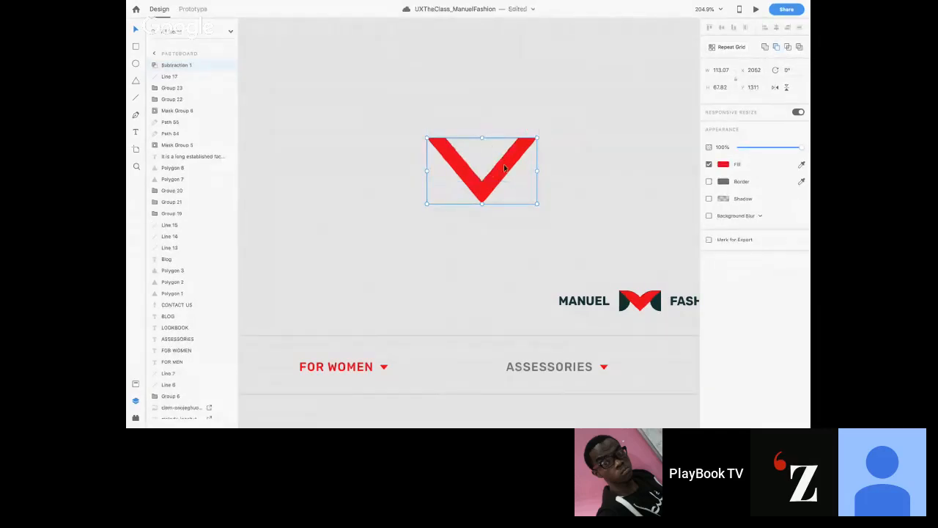
{"action": "left_click", "coordinate": [497, 128]}
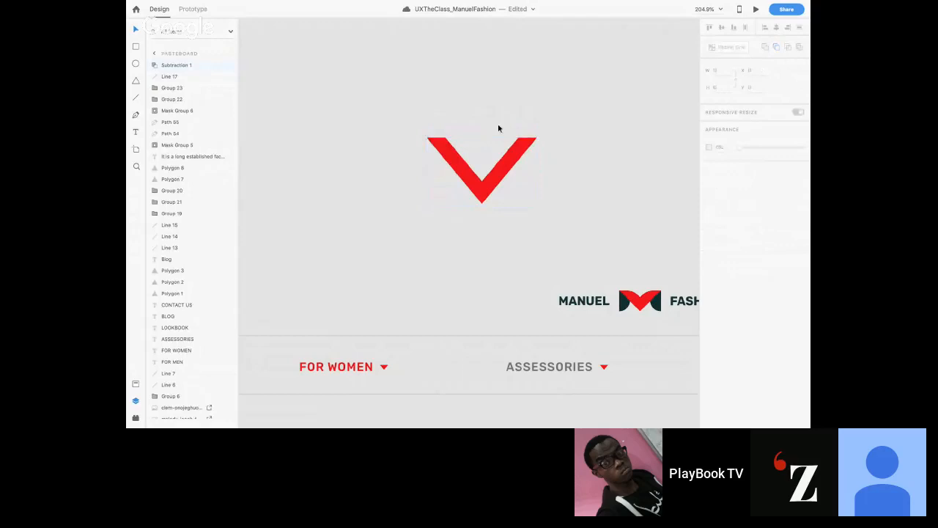
- Undo the chevron's move, the subtraction, the duplicate triangle and the enlargement of the arrow copy
{"action": "left_click", "coordinate": [490, 192]}
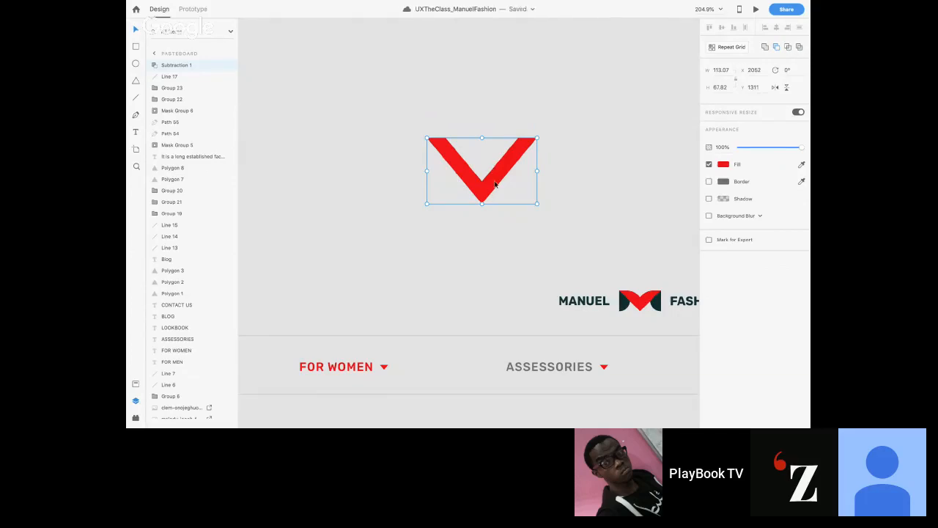
{"action": "left_click_drag", "start_coordinate": [495, 184], "coordinate": [326, 155]}
{"action": "key", "text": "super+z"}
{"action": "key", "text": "super+shift+g"}
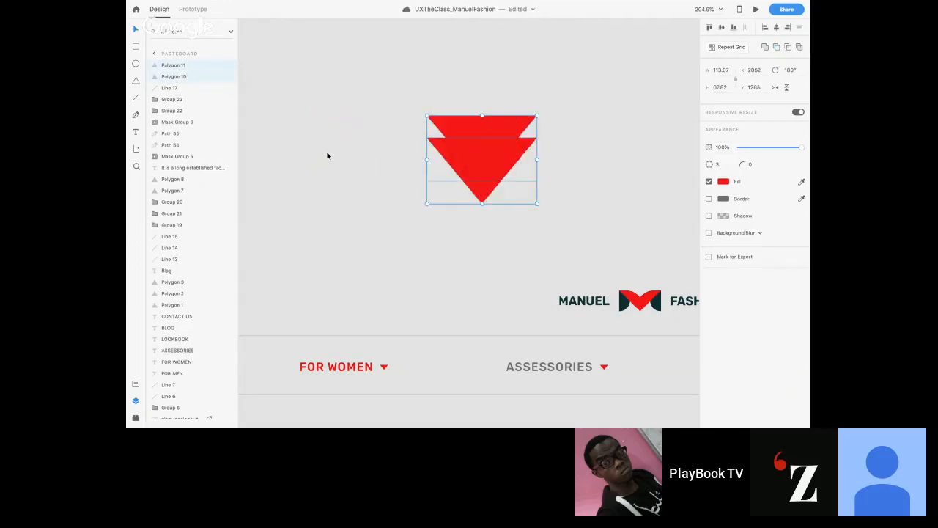
{"action": "key", "text": "super+z"}
{"action": "key", "text": "super+z"}
{"action": "key", "text": "super+z"}
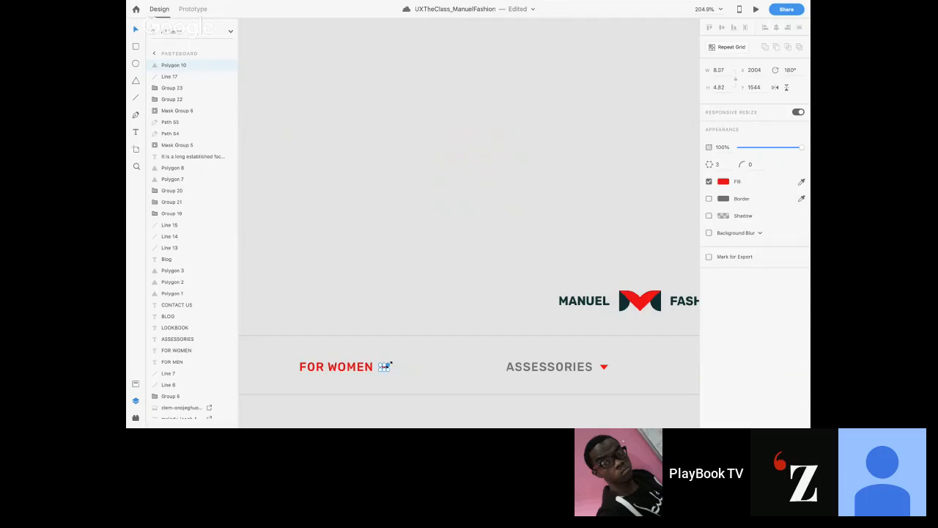
- Enlarge the red arrow copy to about 120 by 72 and place it in the empty space above the header
{"action": "left_click_drag", "start_coordinate": [390, 364], "coordinate": [498, 262]}
{"action": "left_click_drag", "start_coordinate": [441, 332], "coordinate": [582, 203]}
{"action": "key", "text": "super+z"}
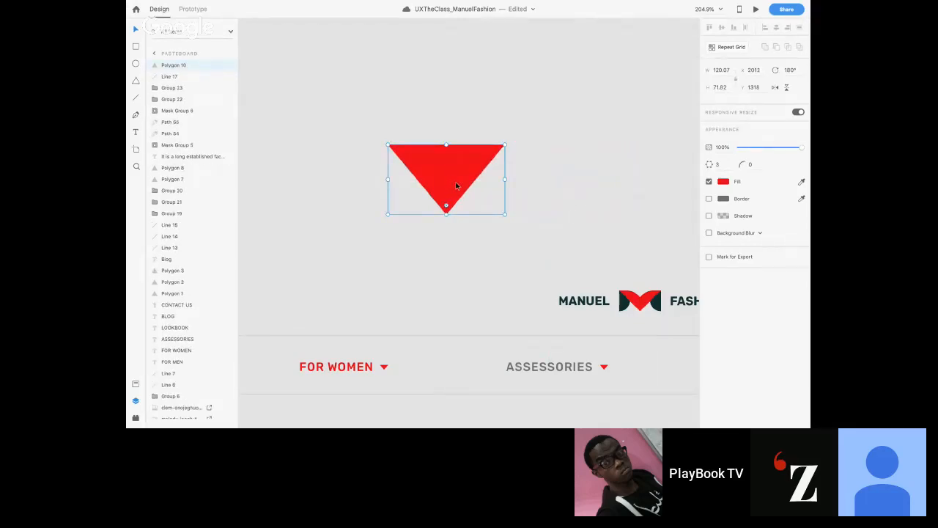
- Subtract an overlapping duplicate set slightly higher from the triangle to form a chevron, and shrink it to about 8 by 5
{"action": "left_click_drag", "start_coordinate": [456, 189], "coordinate": [453, 153]}
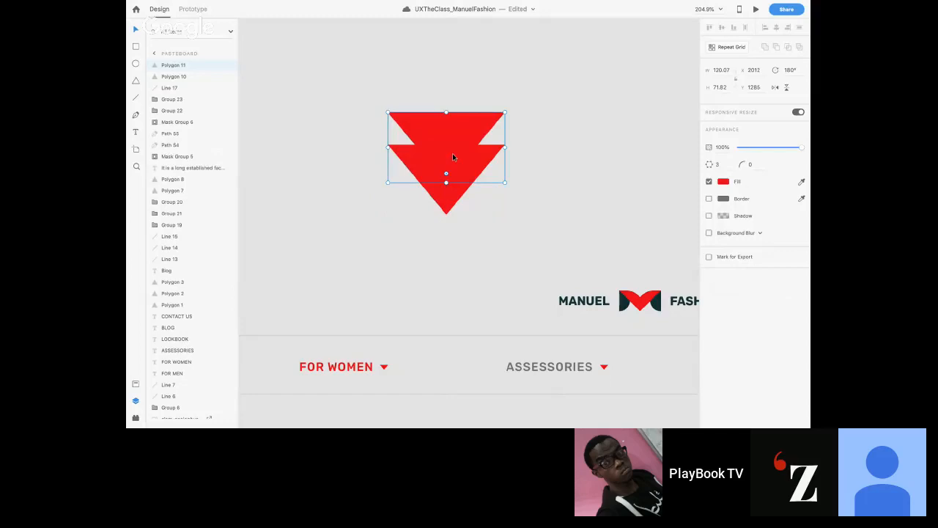
{"action": "left_click", "coordinate": [450, 198], "text": "shift"}
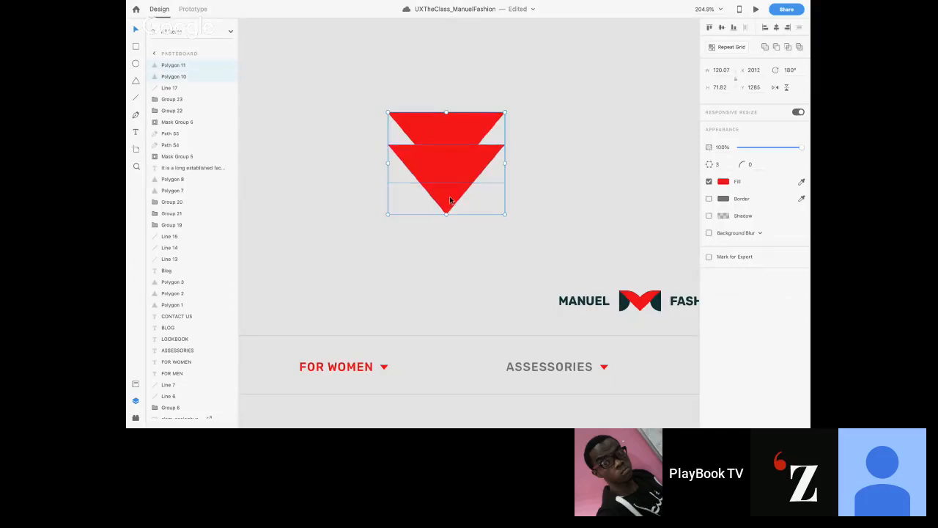
{"action": "left_click", "coordinate": [777, 48]}
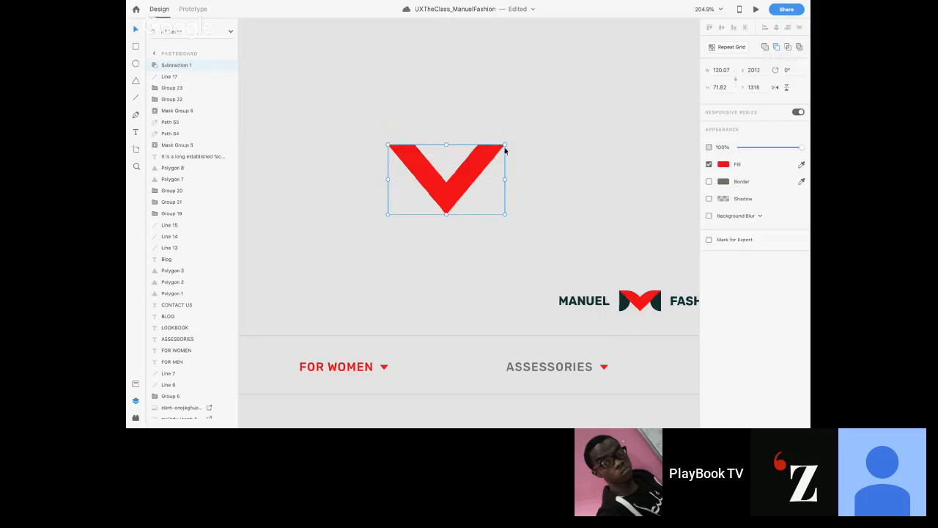
{"action": "left_click_drag", "start_coordinate": [505, 144], "coordinate": [428, 212]}
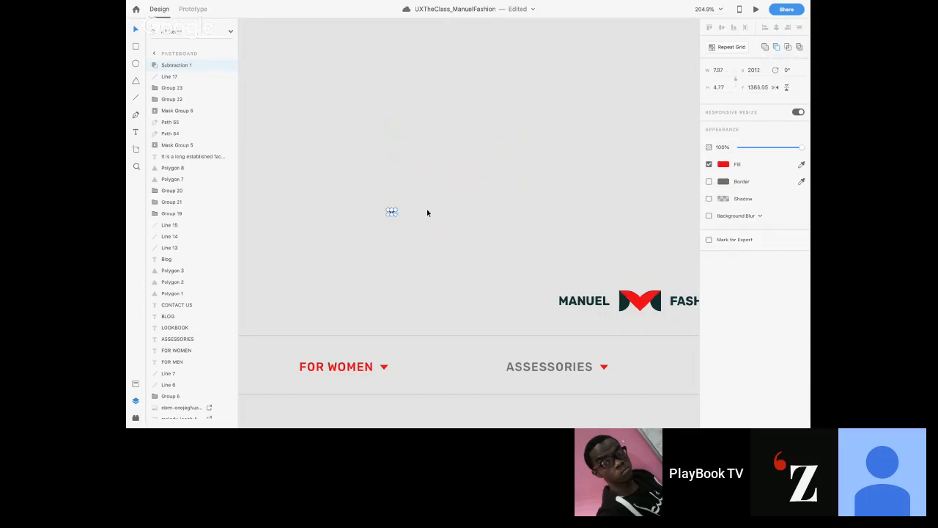
- Transfer the small chevron from the pasteboard to the product page, placing it just before the EXPAND VIEW label
{"action": "scroll", "coordinate": [428, 213], "scroll_direction": "down", "scroll_amount": 3}
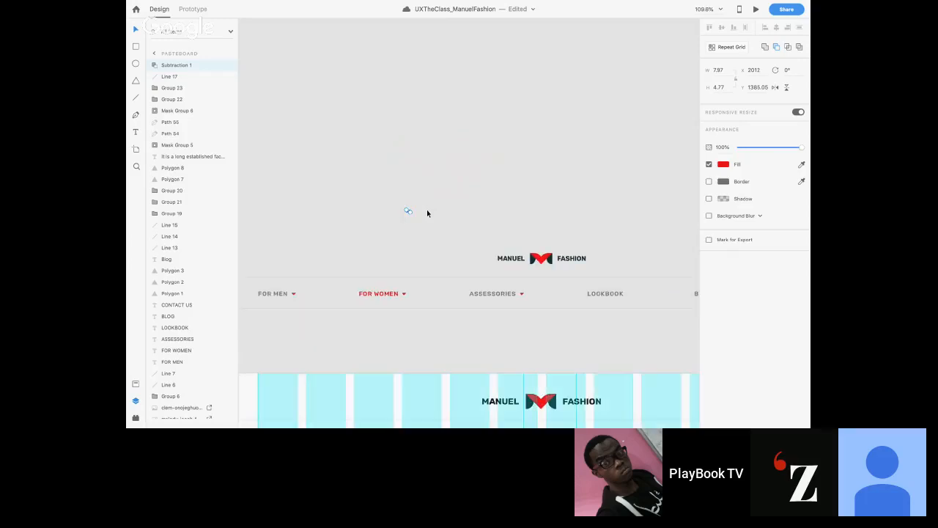
{"action": "scroll", "coordinate": [427, 213], "scroll_direction": "down", "scroll_amount": 10}
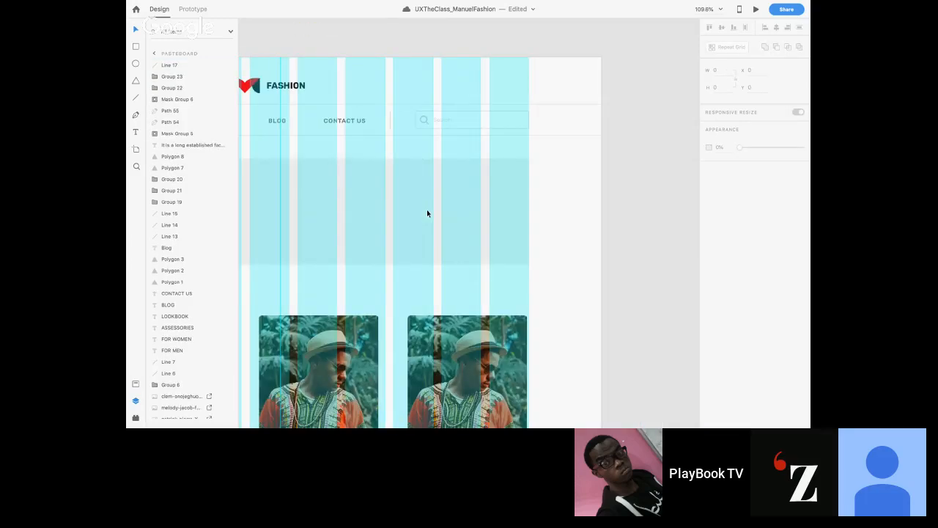
{"action": "scroll", "coordinate": [427, 212], "scroll_direction": "down", "scroll_amount": 3}
{"action": "scroll", "coordinate": [428, 213], "scroll_direction": "left", "scroll_amount": 2}
{"action": "scroll", "coordinate": [427, 212], "scroll_direction": "down", "scroll_amount": 10}
{"action": "scroll", "coordinate": [498, 109], "scroll_direction": "up", "scroll_amount": 2}
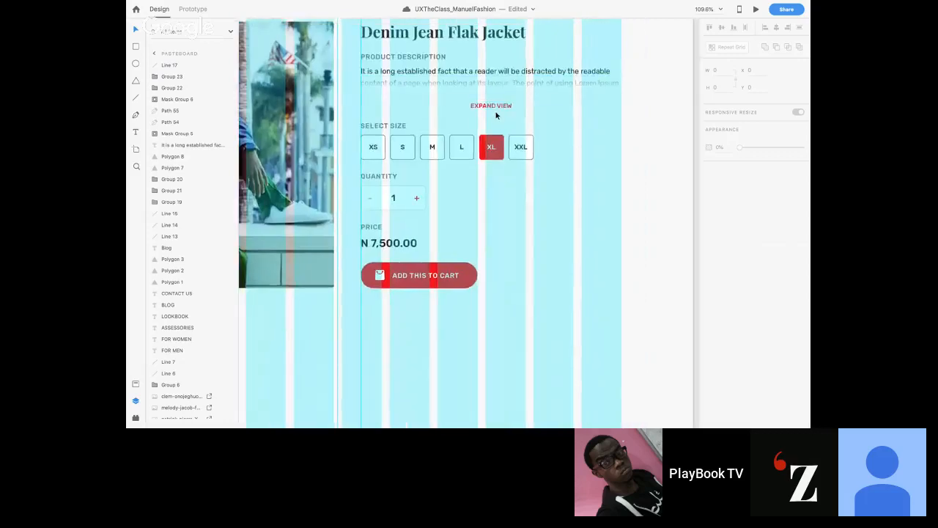
{"action": "scroll", "coordinate": [496, 111], "scroll_direction": "up", "scroll_amount": 5}
{"action": "left_click", "coordinate": [475, 98]}
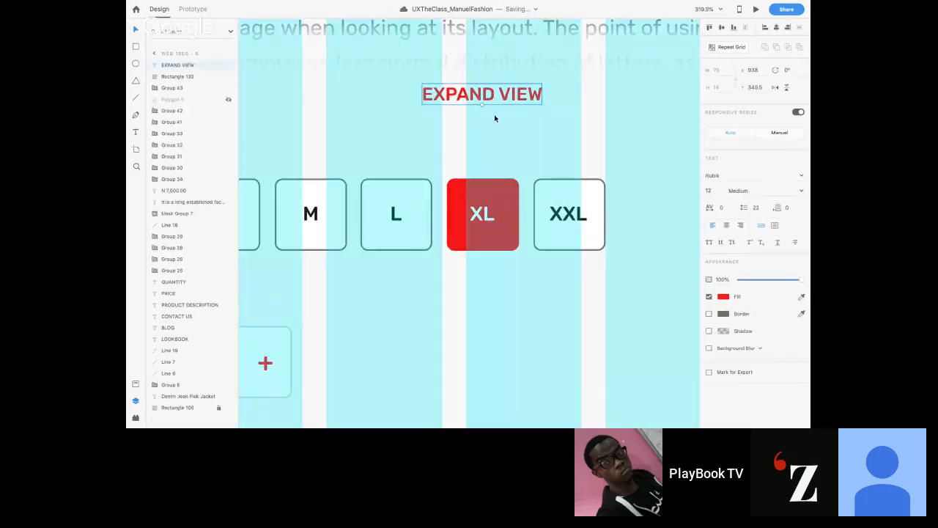
{"action": "left_click", "coordinate": [466, 220]}
{"action": "left_click_drag", "start_coordinate": [469, 222], "coordinate": [469, 101]}
{"action": "key", "text": "Up"}
{"action": "key", "text": "Up"}
{"action": "key", "text": "Up"}
{"action": "key", "text": "Up"}
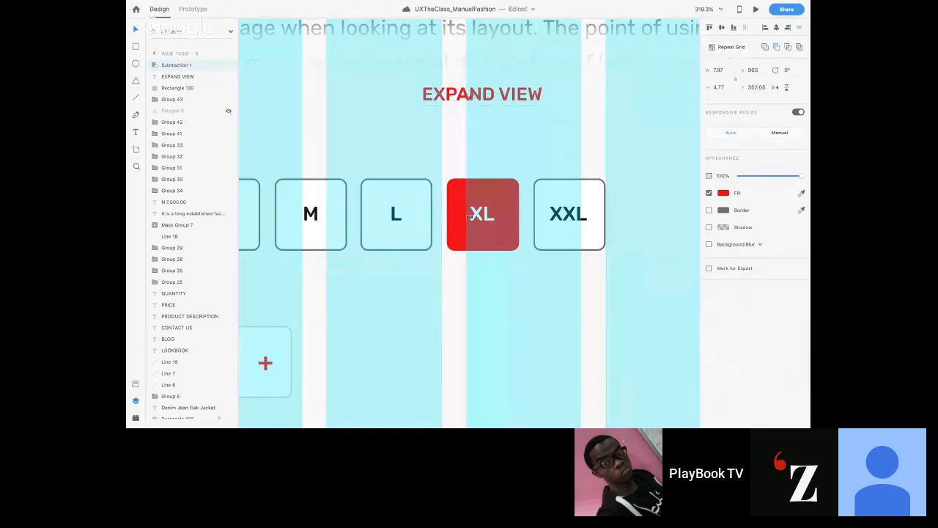
{"action": "key", "text": "shift+Left"}
{"action": "key", "text": "shift+Left"}
- Enlarge the chevron to about 9.2 by 5.5 and stack a duplicate slightly above it, selecting both chevrons
{"action": "scroll", "coordinate": [386, 99], "scroll_direction": "up", "scroll_amount": 5}
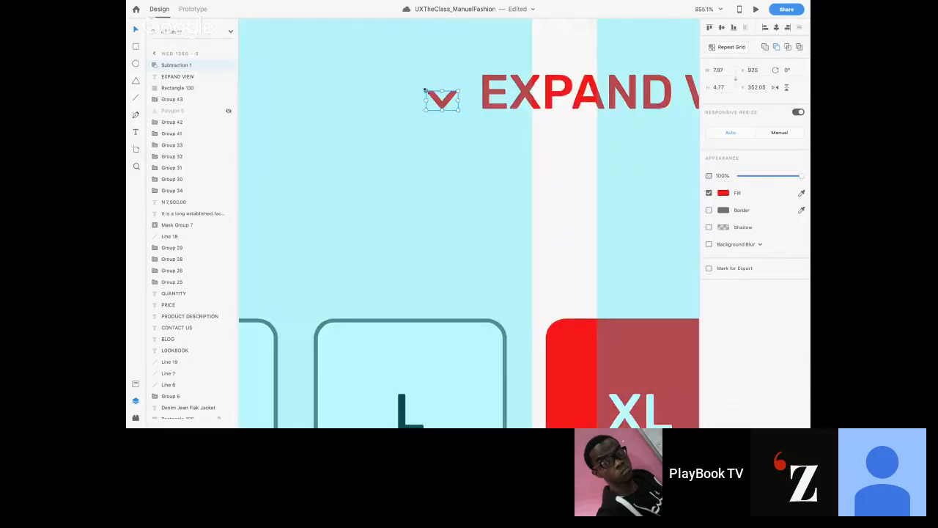
{"action": "left_click_drag", "start_coordinate": [425, 89], "coordinate": [446, 84]}
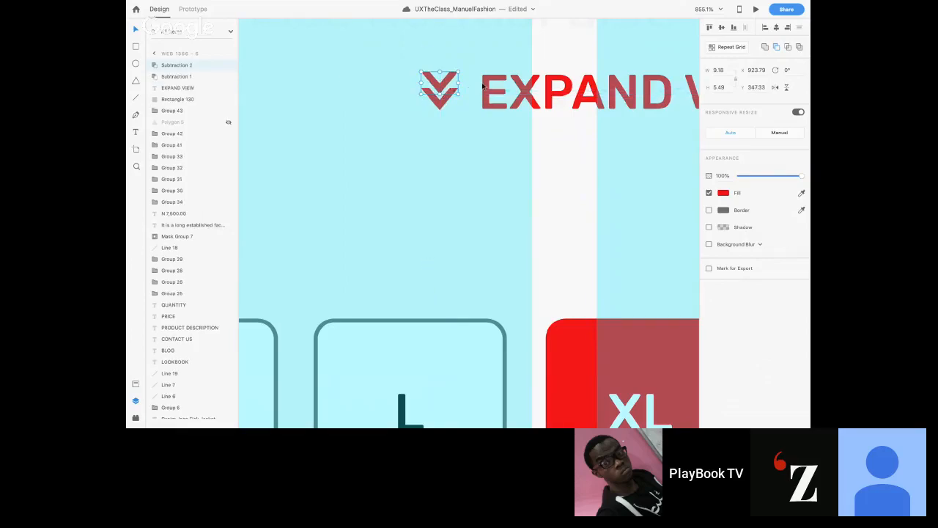
{"action": "left_click", "coordinate": [445, 103], "text": "shift"}
{"action": "scroll", "coordinate": [458, 80], "scroll_direction": "up", "scroll_amount": 5}
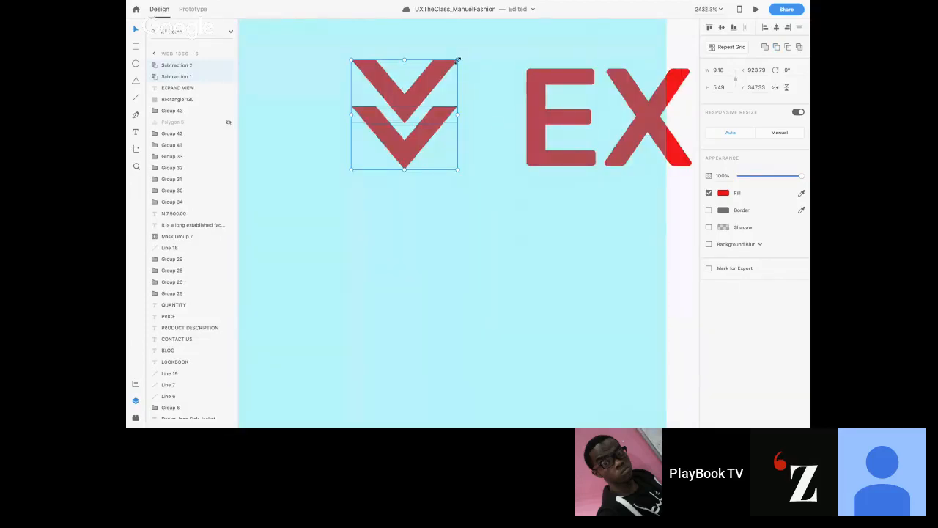
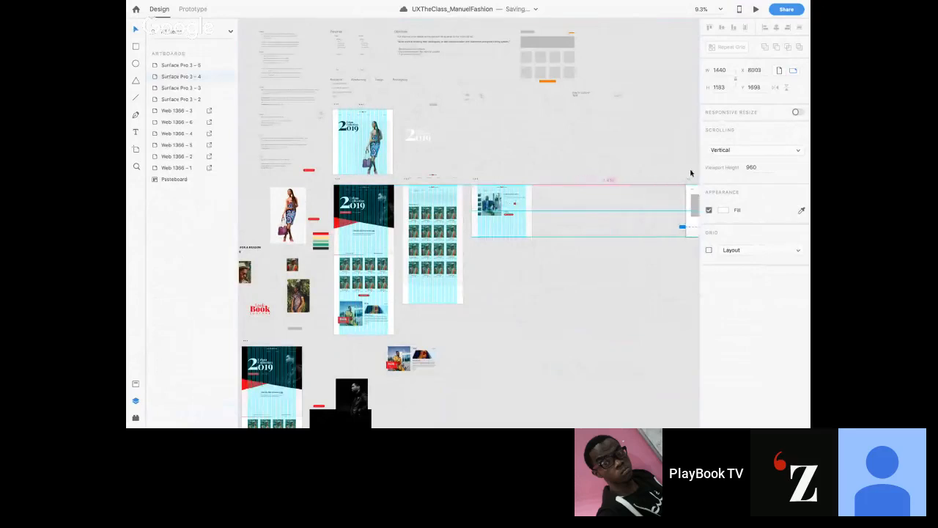
- Duplicate the product page artboard alongside the original and move the copy's size, quantity, price and cart section lower
{"action": "left_click", "coordinate": [475, 180]}
{"action": "left_click_drag", "start_coordinate": [489, 178], "coordinate": [548, 179]}
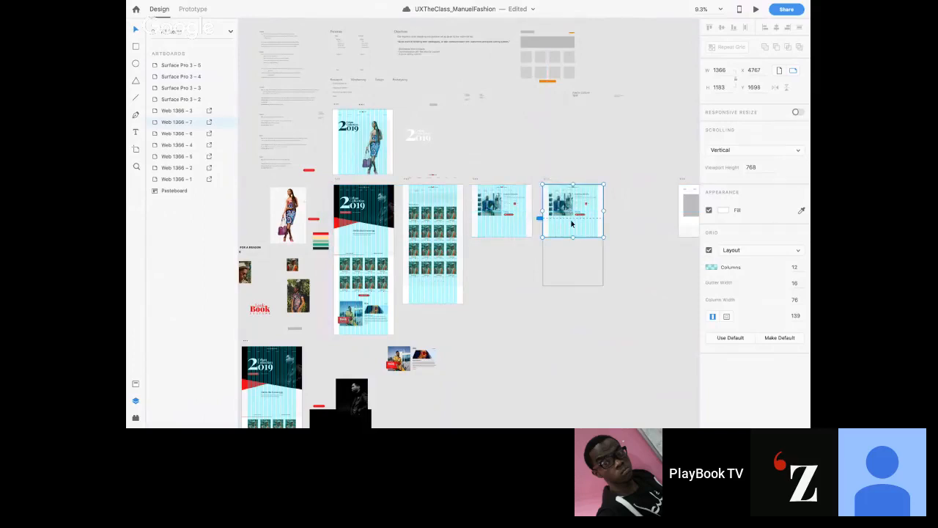
{"action": "scroll", "coordinate": [572, 225], "scroll_direction": "up", "scroll_amount": 10}
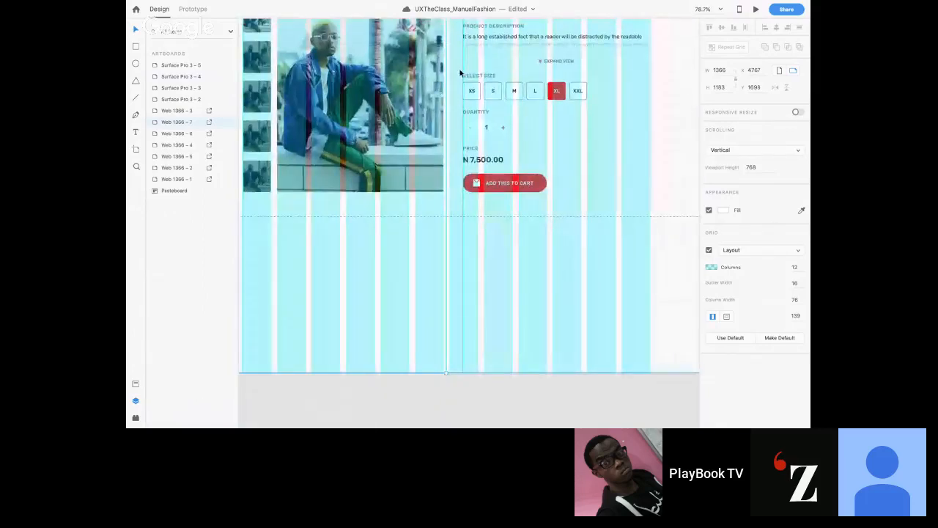
{"action": "left_click", "coordinate": [459, 75]}
{"action": "left_click_drag", "start_coordinate": [459, 75], "coordinate": [605, 219]}
{"action": "left_click_drag", "start_coordinate": [528, 186], "coordinate": [534, 258]}
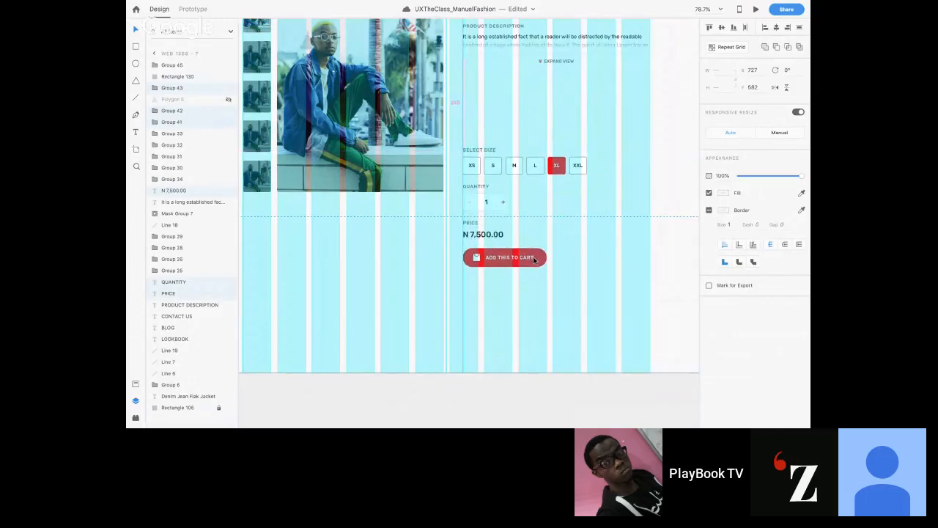
- Move EXPAND VIEW and the fade rectangle down to the size section, and extend the description text box to a height of 169
{"action": "left_click", "coordinate": [565, 62]}
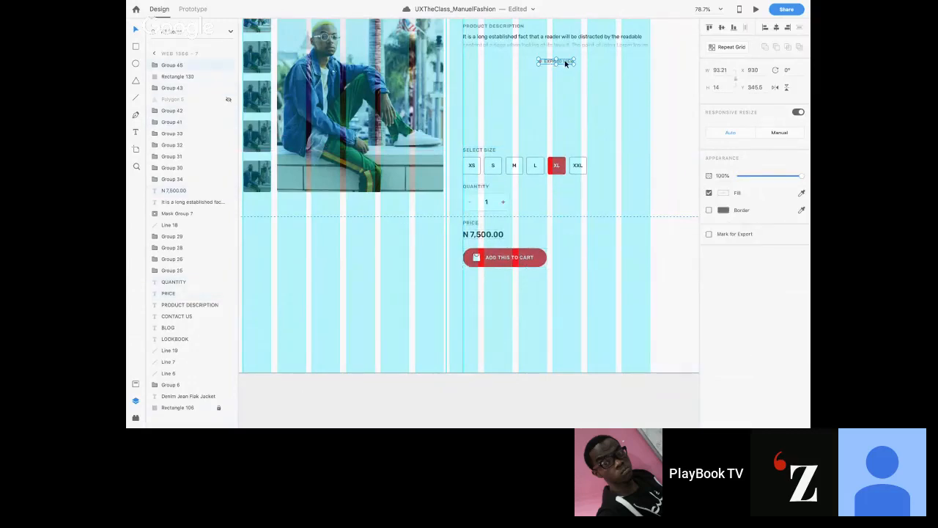
{"action": "left_click_drag", "start_coordinate": [565, 63], "coordinate": [572, 131]}
{"action": "left_click", "coordinate": [560, 50]}
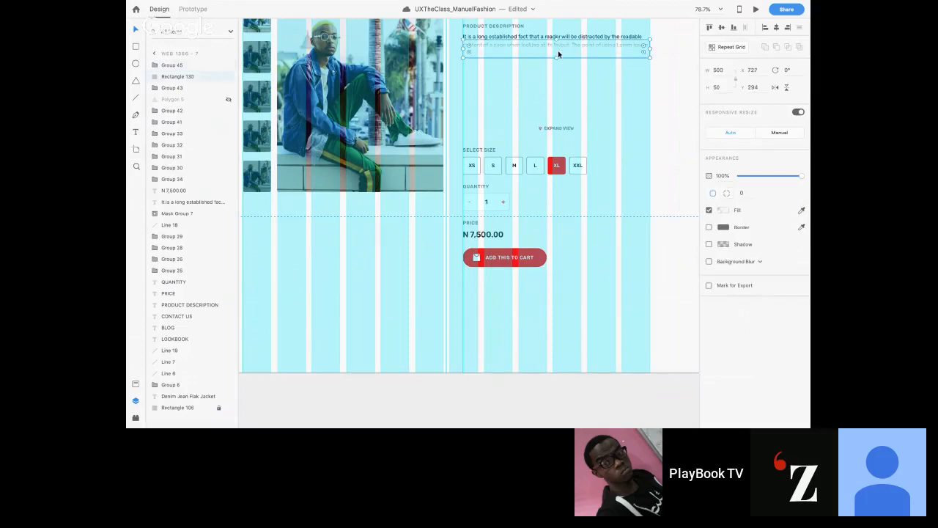
{"action": "left_click_drag", "start_coordinate": [564, 53], "coordinate": [570, 120]}
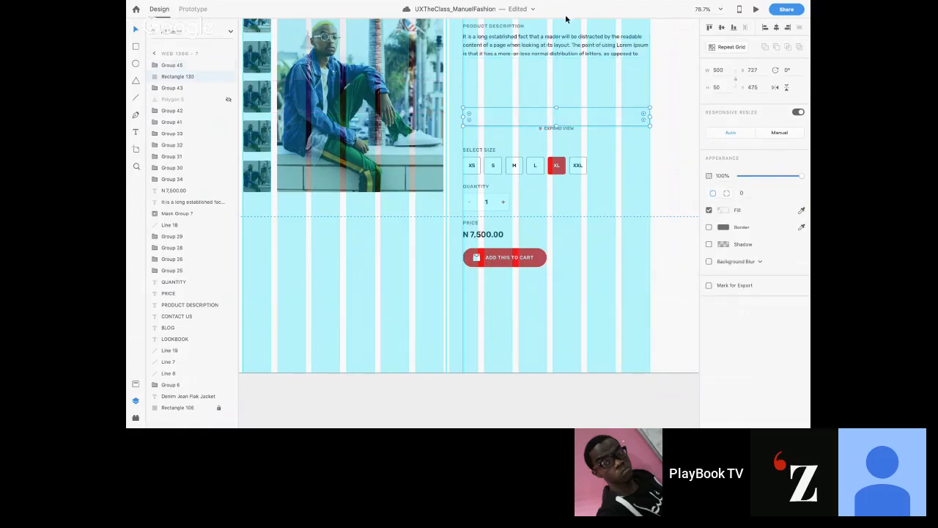
{"action": "left_click", "coordinate": [562, 44]}
{"action": "left_click_drag", "start_coordinate": [557, 59], "coordinate": [561, 96]}
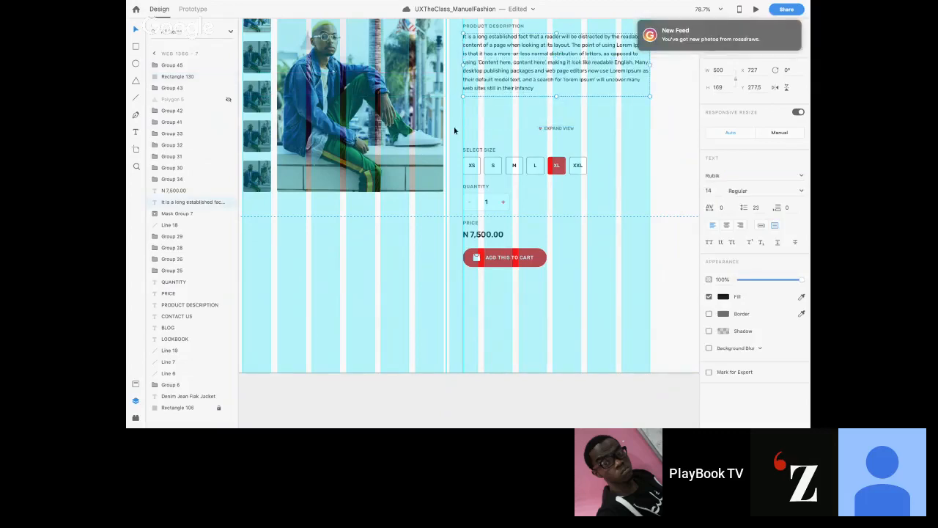
- Raise EXPAND VIEW and the fade rectangle closer to the full description, and bring the size-to-cart section up beneath them
{"action": "left_click_drag", "start_coordinate": [456, 107], "coordinate": [582, 96]}
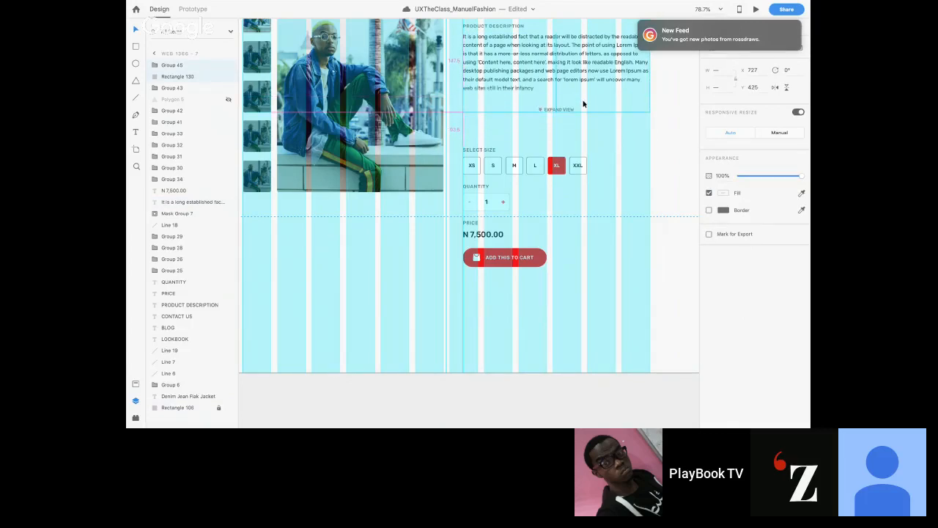
{"action": "left_click_drag", "start_coordinate": [456, 136], "coordinate": [594, 274]}
{"action": "left_click_drag", "start_coordinate": [513, 258], "coordinate": [503, 234]}
{"action": "left_click", "coordinate": [612, 172]}
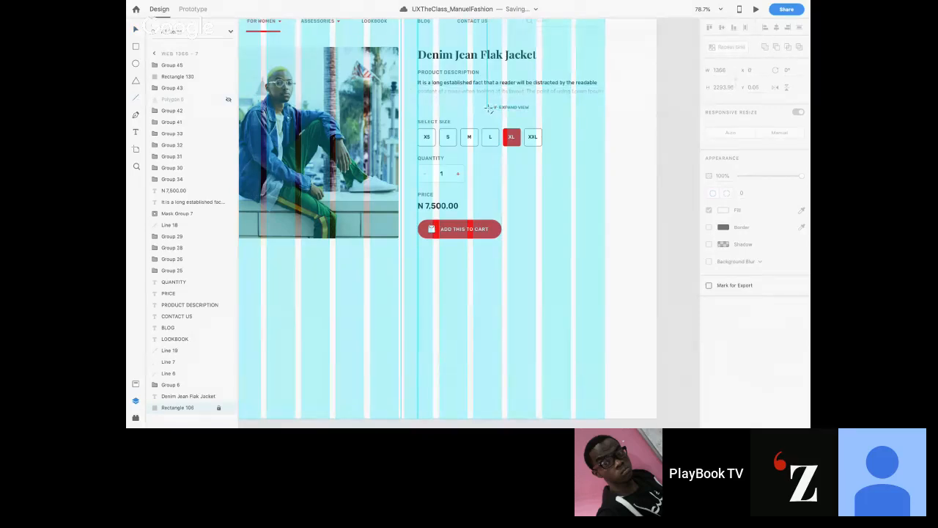
- Add matching 186-wide horizontal lines on both sides of EXPAND VIEW on the original product page, both at 10% opacity
{"action": "left_click_drag", "start_coordinate": [489, 107], "coordinate": [418, 108]}
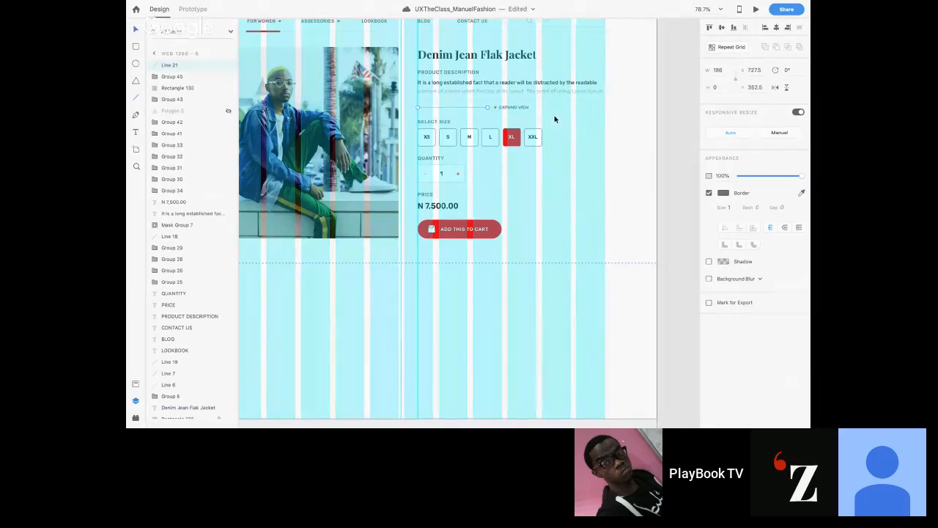
{"action": "key", "text": "super+d"}
{"action": "left_click_drag", "start_coordinate": [457, 110], "coordinate": [580, 108]}
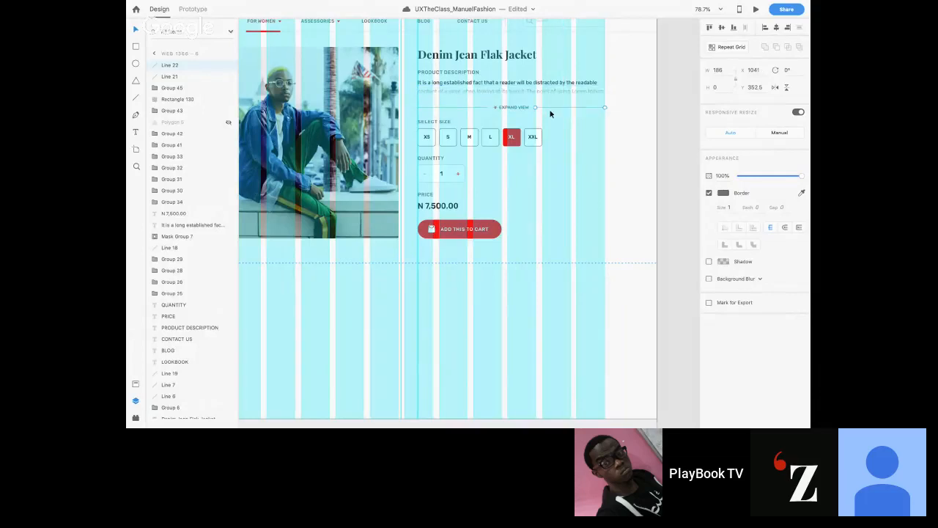
{"action": "left_click", "coordinate": [472, 109]}
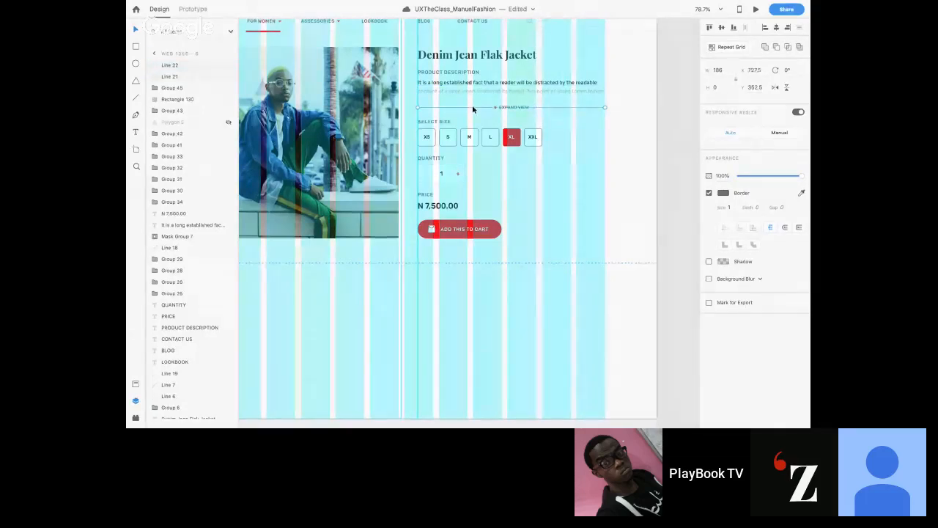
{"action": "key", "text": "1"}
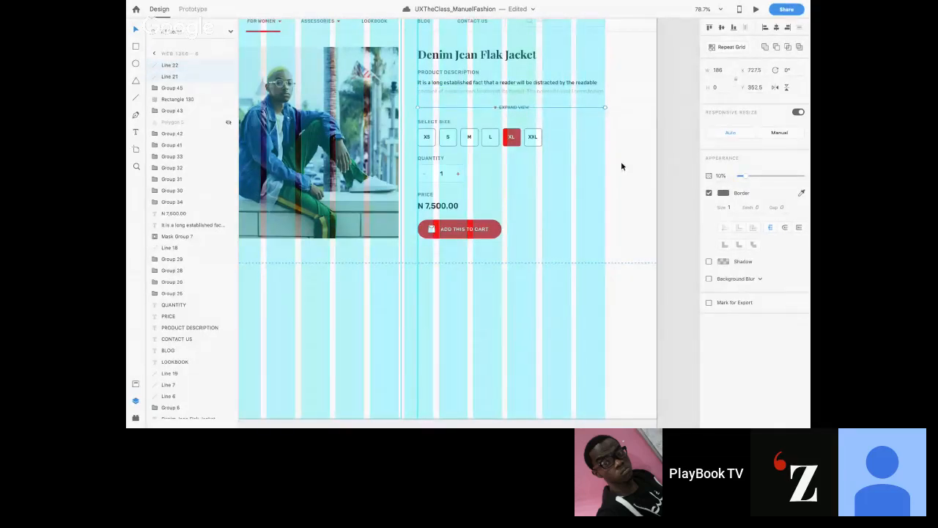
- Copy the two divider lines beside EXPAND VIEW and paste them onto the duplicated artboard with the full description
{"action": "scroll", "coordinate": [647, 163], "scroll_direction": "right", "scroll_amount": 3}
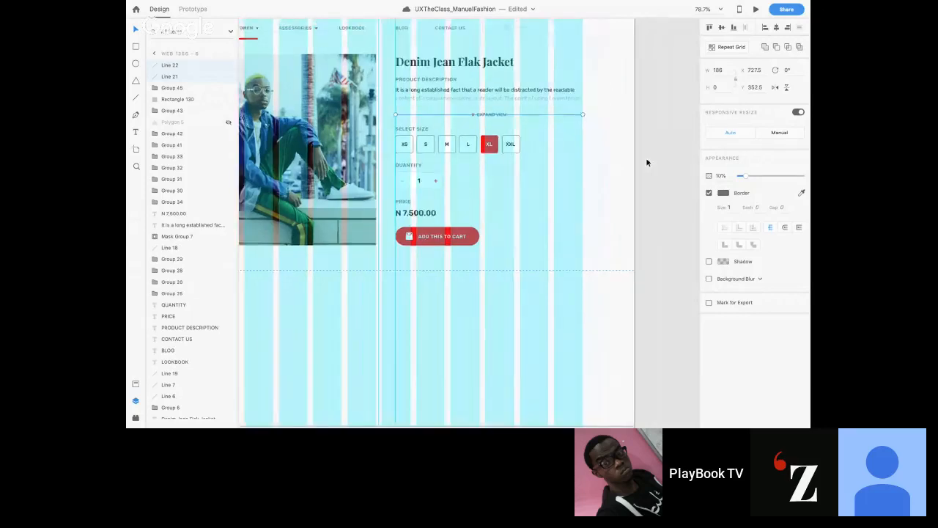
{"action": "scroll", "coordinate": [647, 162], "scroll_direction": "right", "scroll_amount": 5}
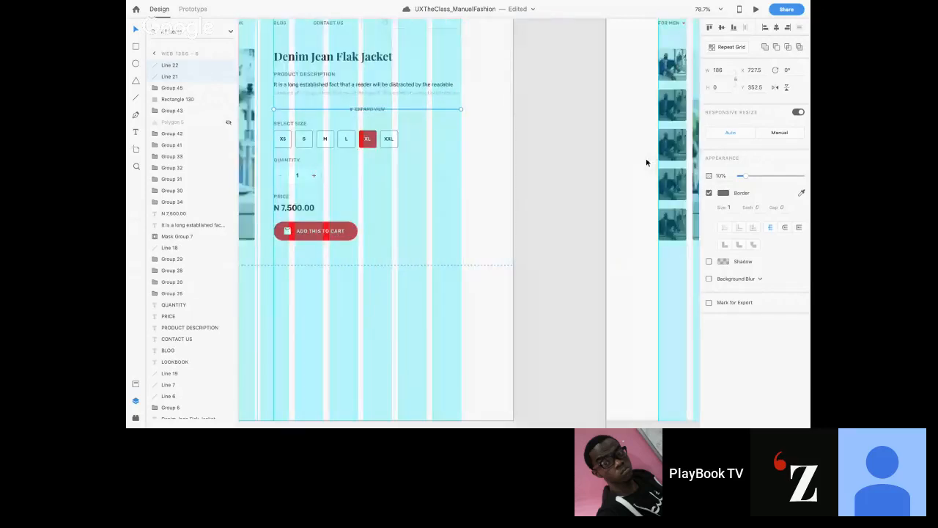
{"action": "left_click", "coordinate": [489, 148]}
{"action": "left_click", "coordinate": [409, 109]}
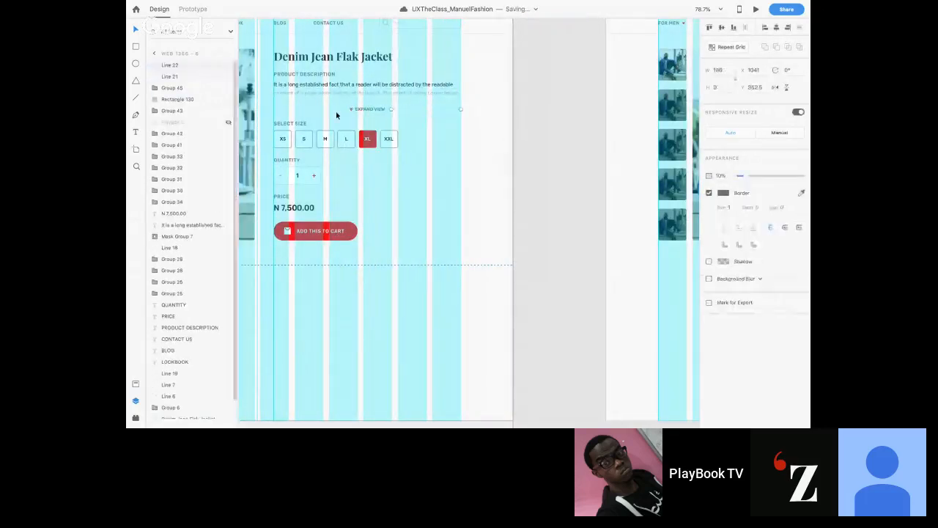
{"action": "left_click", "coordinate": [336, 109], "text": "shift"}
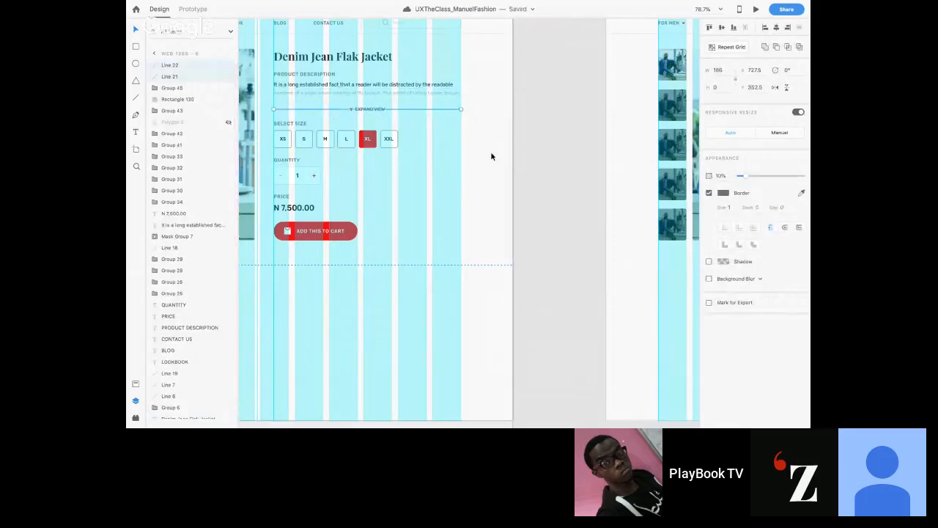
{"action": "scroll", "coordinate": [490, 151], "scroll_direction": "right", "scroll_amount": 10}
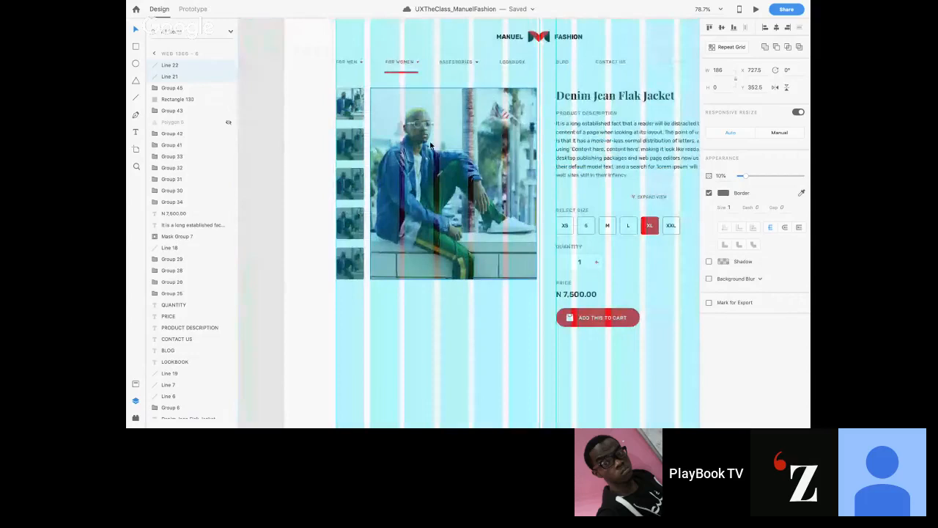
{"action": "scroll", "coordinate": [431, 145], "scroll_direction": "up", "scroll_amount": 2}
{"action": "left_click", "coordinate": [332, 65]}
{"action": "scroll", "coordinate": [332, 66], "scroll_direction": "right", "scroll_amount": 5}
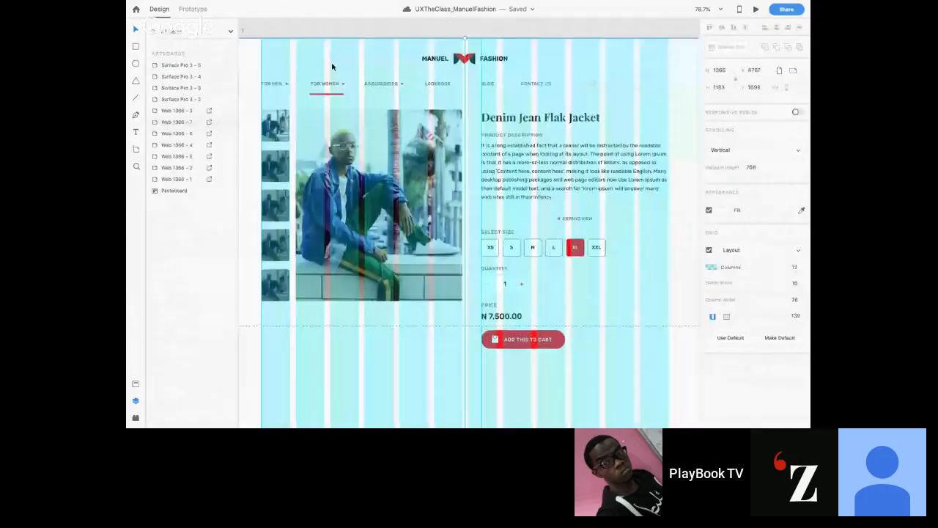
{"action": "key", "text": "super+shift+apostrophe"}
{"action": "key", "text": "super+v"}
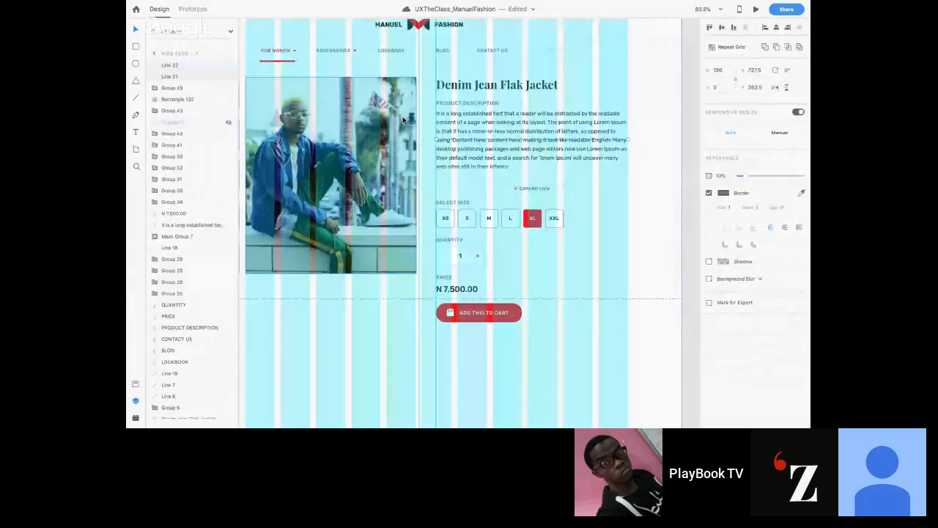
- Move the two pasted divider lines down to Y 481.5, level with EXPAND VIEW on the duplicated artboard
{"action": "key", "text": "shift+Down"}
{"action": "key", "text": "shift+Down"}
{"action": "key", "text": "shift+Down"}
{"action": "key", "text": "shift+Down"}
{"action": "key", "text": "shift+Down"}
{"action": "key", "text": "shift+Down"}
{"action": "key", "text": "shift+Down"}
{"action": "key", "text": "shift+Down"}
{"action": "key", "text": "shift+Down"}
{"action": "key", "text": "shift+Down"}
{"action": "key", "text": "shift+Down"}
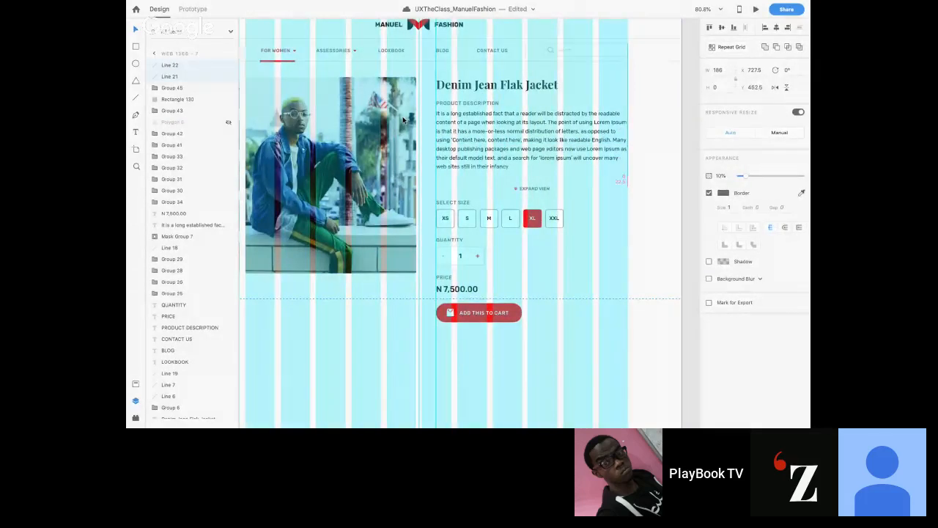
{"action": "key", "text": "shift+Down"}
{"action": "key", "text": "Up"}
{"action": "key", "text": "Up"}
{"action": "key", "text": "Down"}
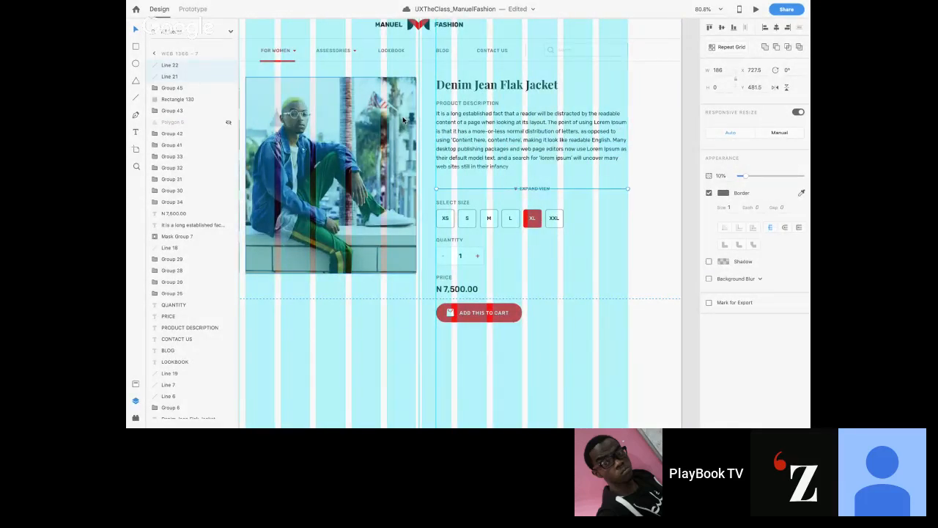
- Shorten the divider lines on both sides of EXPAND VIEW to small dashes, about 18.5 and 9 wide, keeping their inner ends beside the label
{"action": "scroll", "coordinate": [584, 195], "scroll_direction": "up", "scroll_amount": 5}
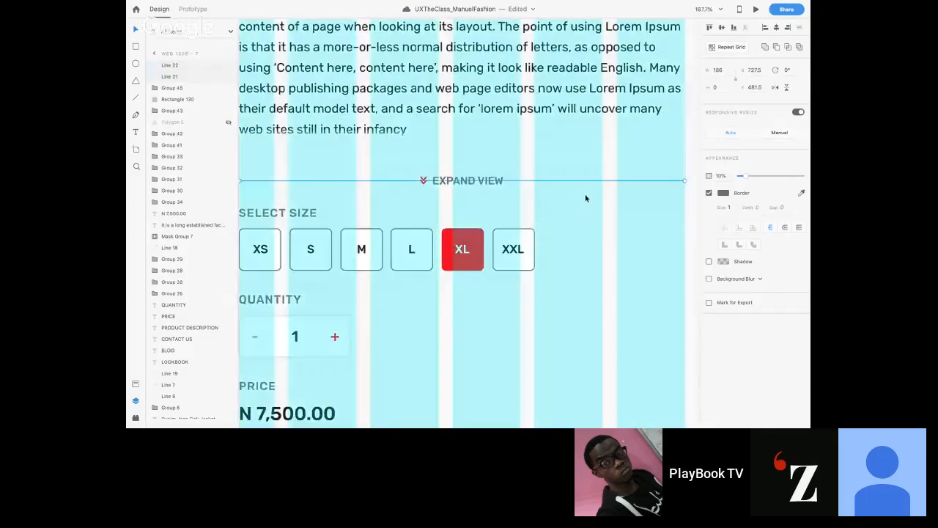
{"action": "left_click", "coordinate": [650, 186]}
{"action": "left_click", "coordinate": [659, 181]}
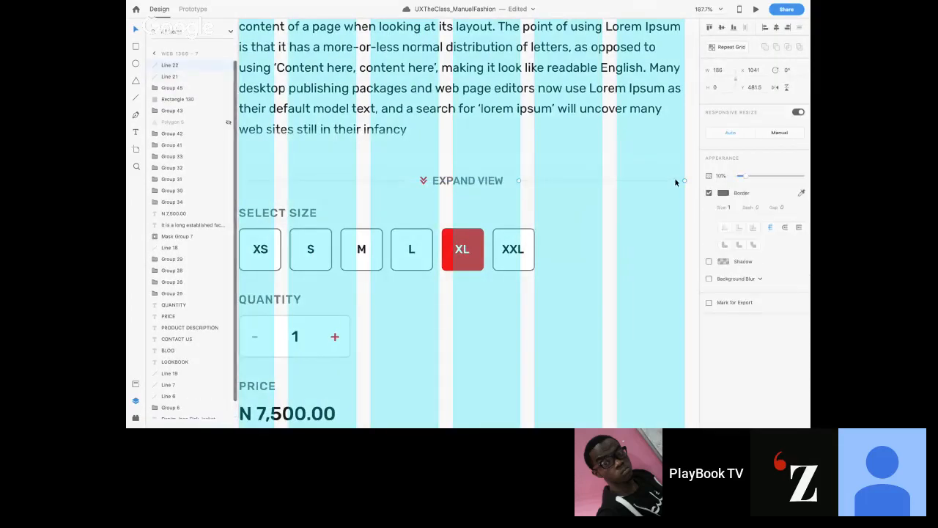
{"action": "left_click_drag", "start_coordinate": [685, 180], "coordinate": [535, 185]}
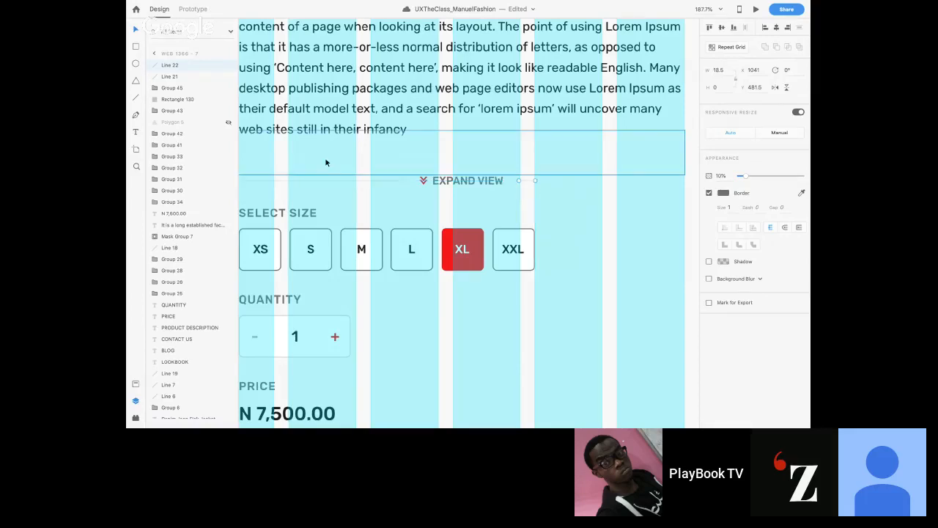
{"action": "scroll", "coordinate": [324, 157], "scroll_direction": "left", "scroll_amount": 3}
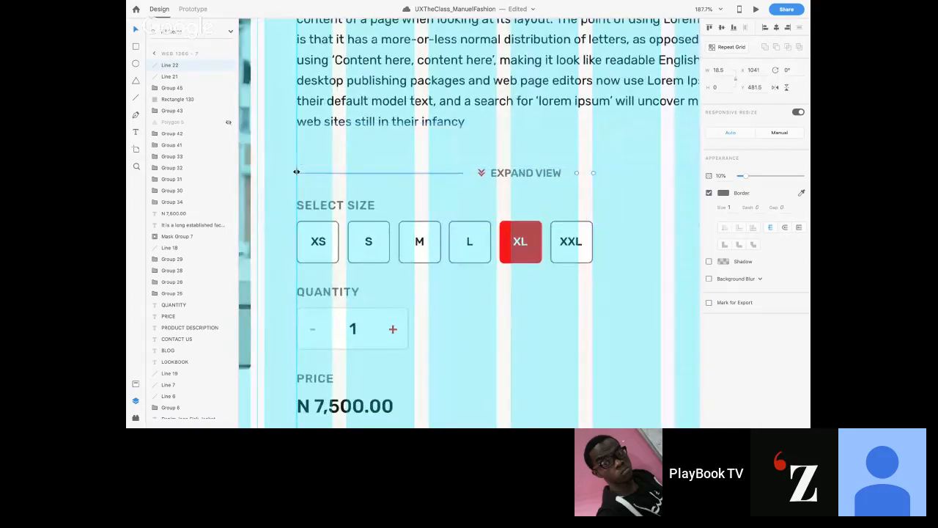
{"action": "left_click", "coordinate": [300, 174]}
{"action": "left_click_drag", "start_coordinate": [296, 173], "coordinate": [454, 174]}
- Set the width of both short divider lines beside EXPAND VIEW to 20
{"action": "left_click", "coordinate": [587, 175]}
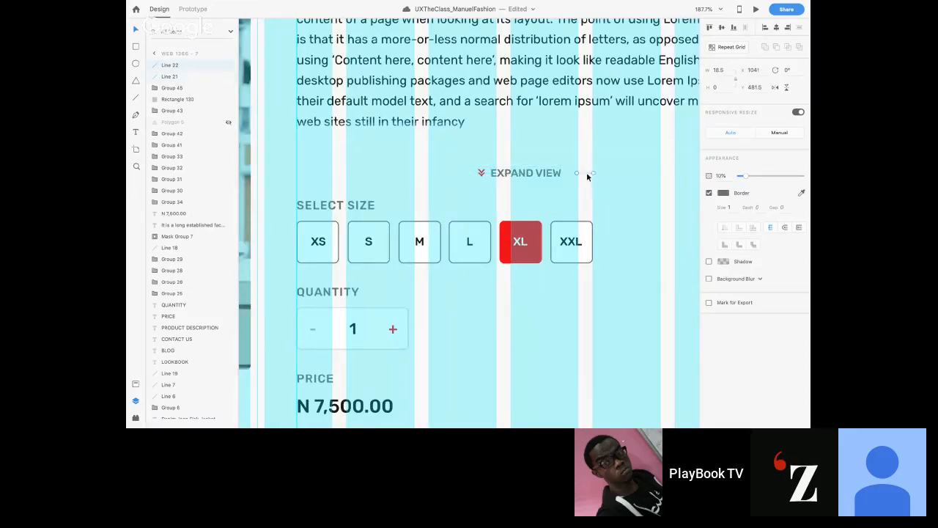
{"action": "left_click", "coordinate": [724, 70]}
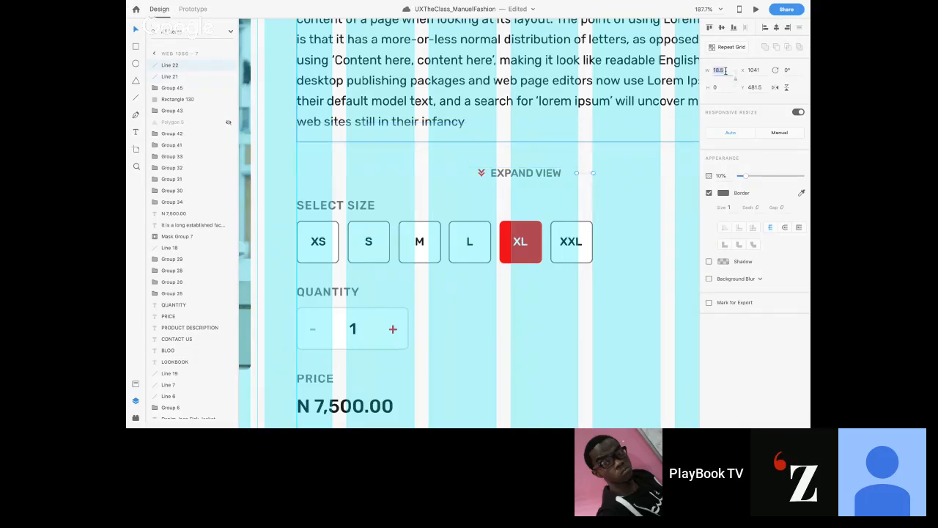
{"action": "type", "text": "20"}
{"action": "key", "text": "Return"}
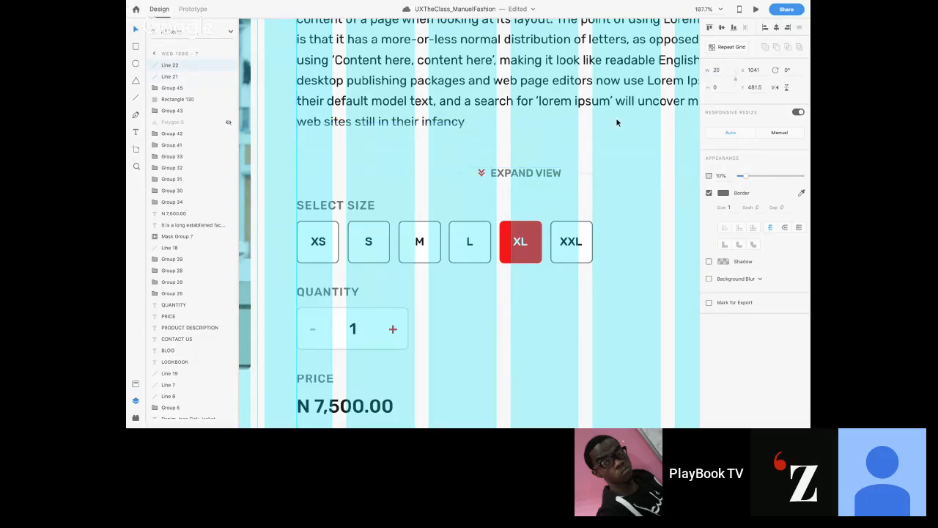
{"action": "left_click", "coordinate": [460, 173]}
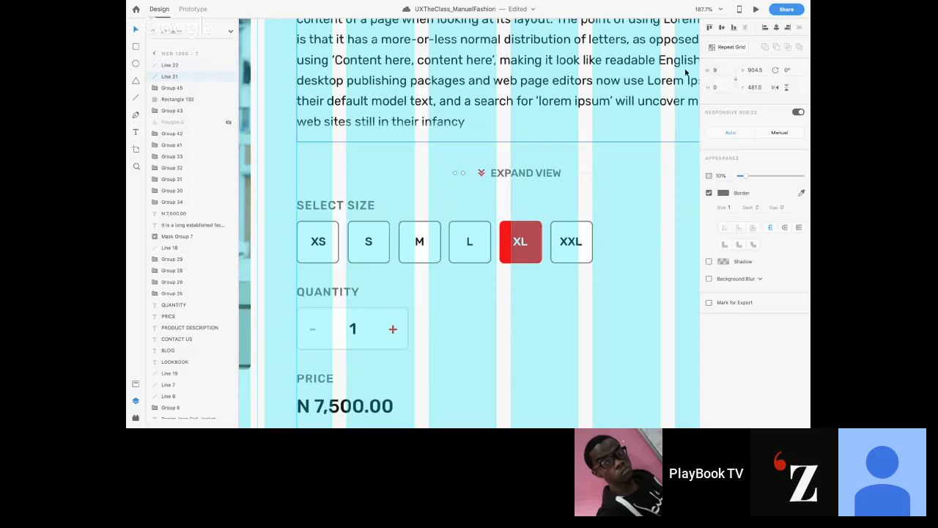
{"action": "left_click", "coordinate": [723, 70]}
{"action": "type", "text": "20"}
{"action": "key", "text": "Return"}
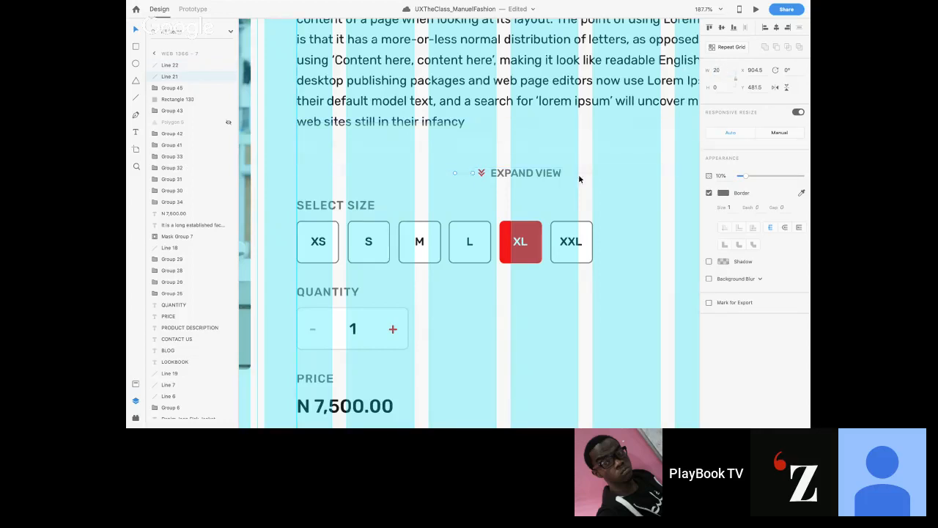
- Nudge the left divider line outward to leave more space before the red double chevron
{"action": "left_click", "coordinate": [585, 173]}
{"action": "left_click", "coordinate": [475, 173]}
{"action": "key", "text": "shift+Left"}
{"action": "key", "text": "Left"}
{"action": "key", "text": "Escape"}
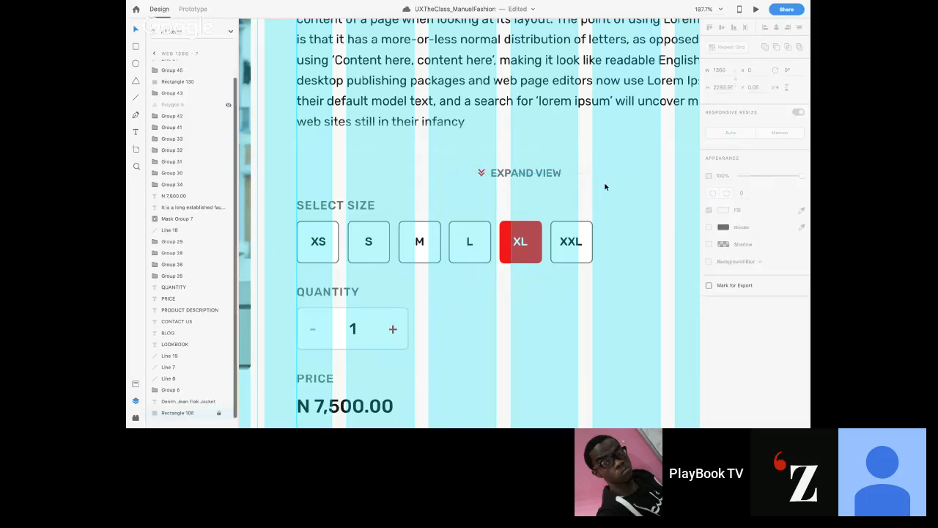
- Change the EXPAND VIEW label on the duplicated artboard to COLLAPSE VIEW
{"action": "scroll", "coordinate": [604, 189], "scroll_direction": "down", "scroll_amount": 5}
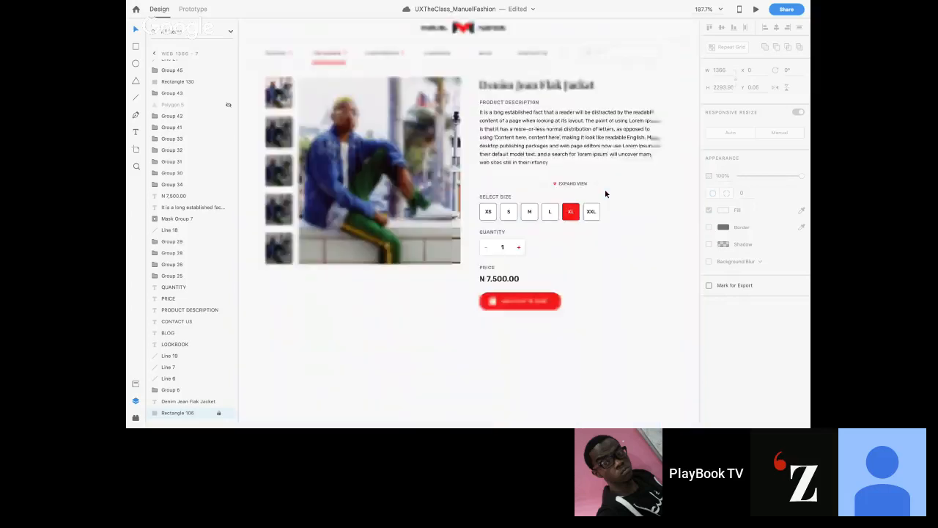
{"action": "left_click", "coordinate": [580, 186]}
{"action": "scroll", "coordinate": [580, 189], "scroll_direction": "up", "scroll_amount": 5}
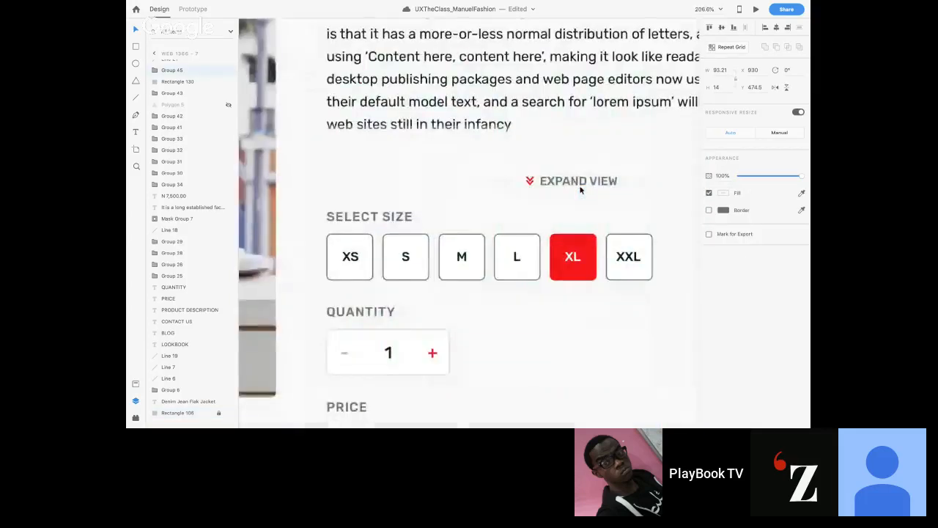
{"action": "double_click", "coordinate": [568, 183]}
{"action": "double_click", "coordinate": [568, 183]}
{"action": "left_click", "coordinate": [568, 182]}
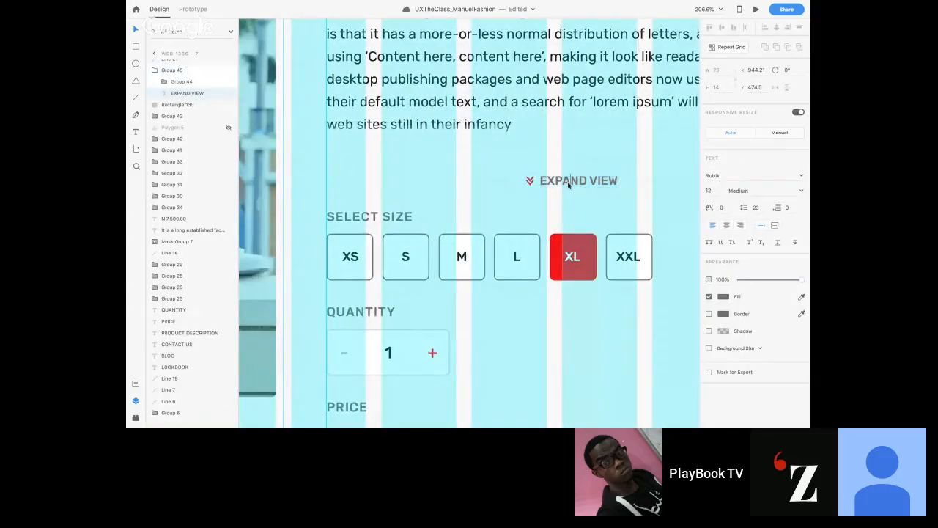
{"action": "double_click", "coordinate": [568, 184]}
{"action": "left_click", "coordinate": [586, 182]}
{"action": "left_click_drag", "start_coordinate": [588, 183], "coordinate": [538, 182]}
{"action": "type", "text": "COLLAPS"}
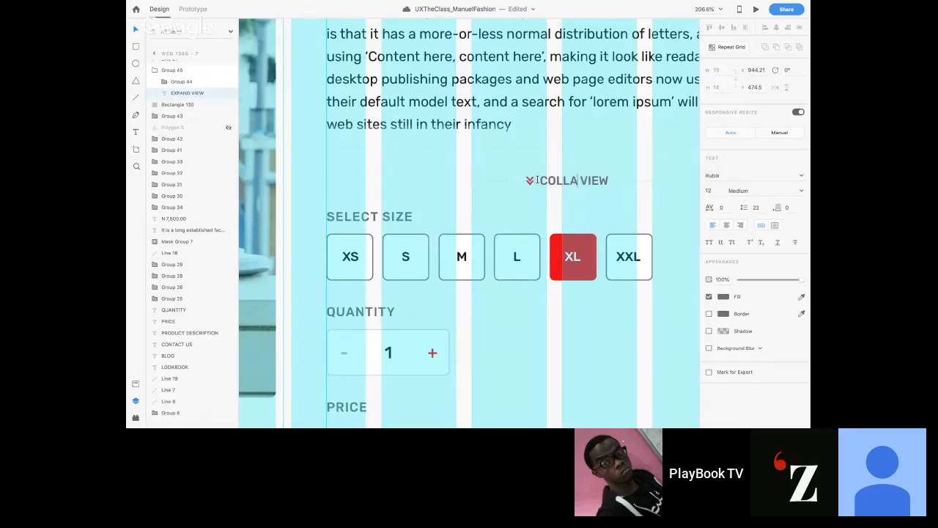
{"action": "type", "text": "E"}
{"action": "key", "text": "Escape"}
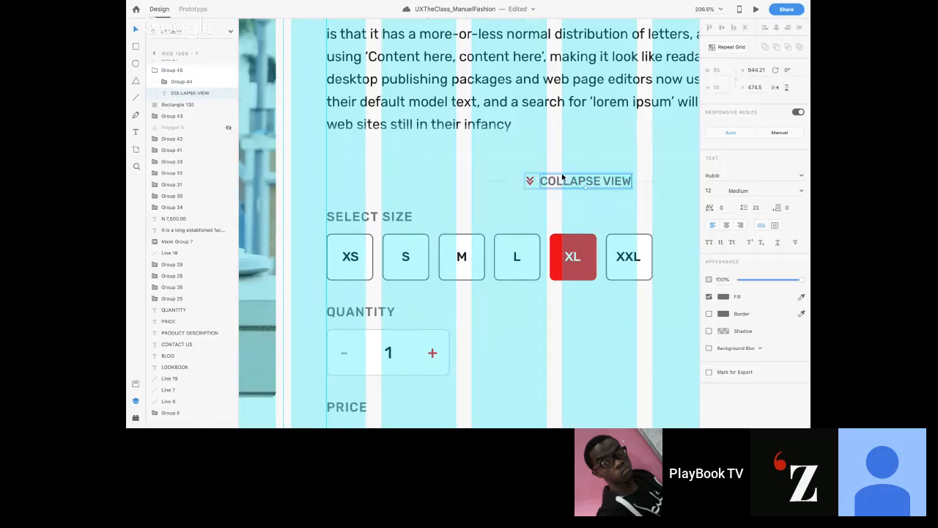
{"action": "left_click", "coordinate": [654, 210]}
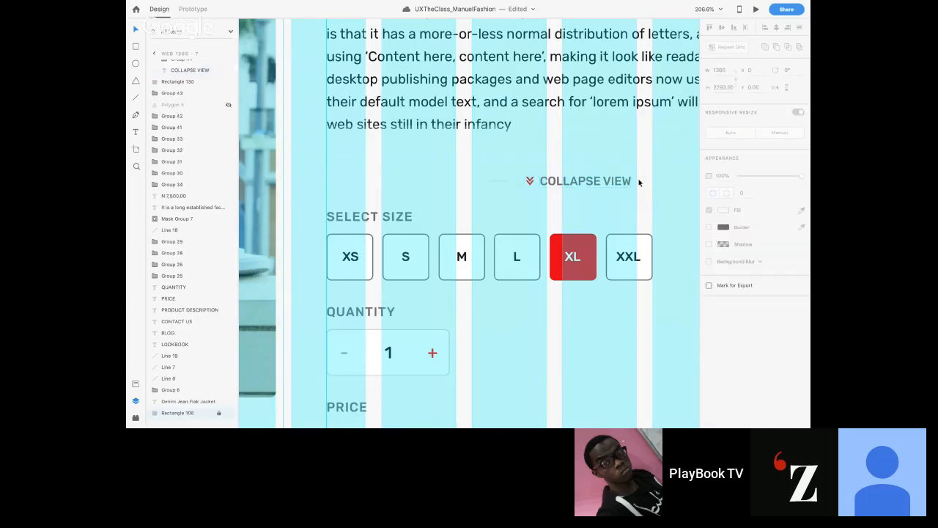
- Shift the right divider line outward to leave a gap after the COLLAPSE VIEW label
{"action": "left_click", "coordinate": [640, 183]}
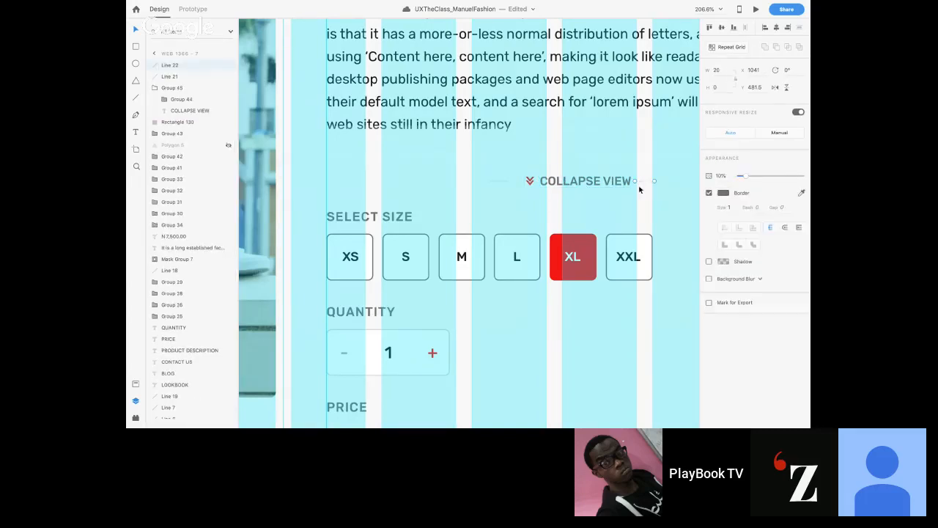
{"action": "left_click_drag", "start_coordinate": [649, 183], "coordinate": [654, 183]}
{"action": "left_click", "coordinate": [620, 210]}
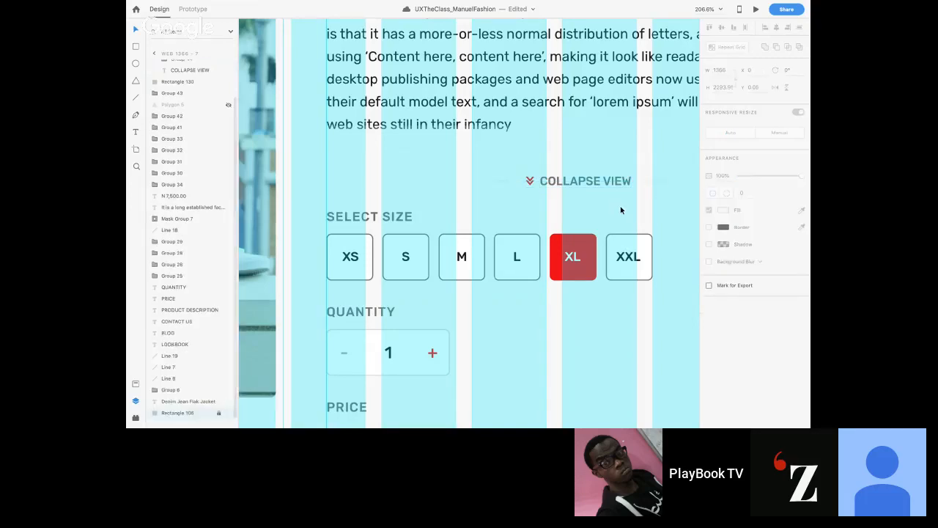
- In Prototype mode, link the EXPAND VIEW group on artboard Web 1366 – 6 to Web 1366 – 7 with an Auto-Animate action on tap
{"action": "scroll", "coordinate": [620, 210], "scroll_direction": "down", "scroll_amount": 5}
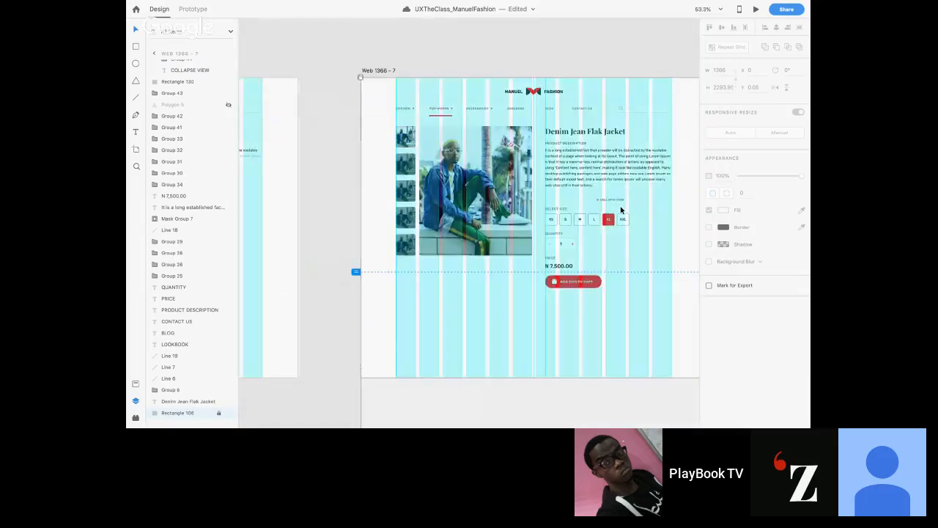
{"action": "scroll", "coordinate": [620, 210], "scroll_direction": "left", "scroll_amount": 5}
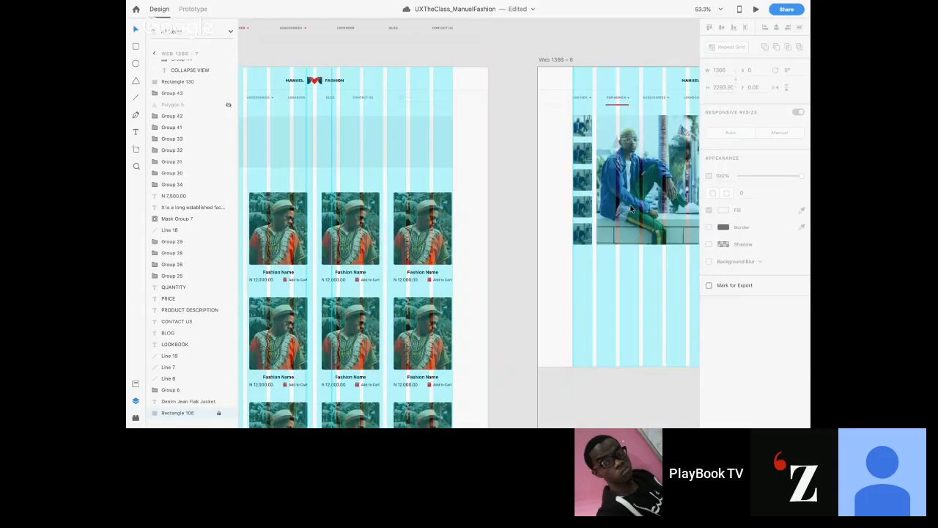
{"action": "scroll", "coordinate": [630, 208], "scroll_direction": "right", "scroll_amount": 5}
{"action": "left_click", "coordinate": [324, 54]}
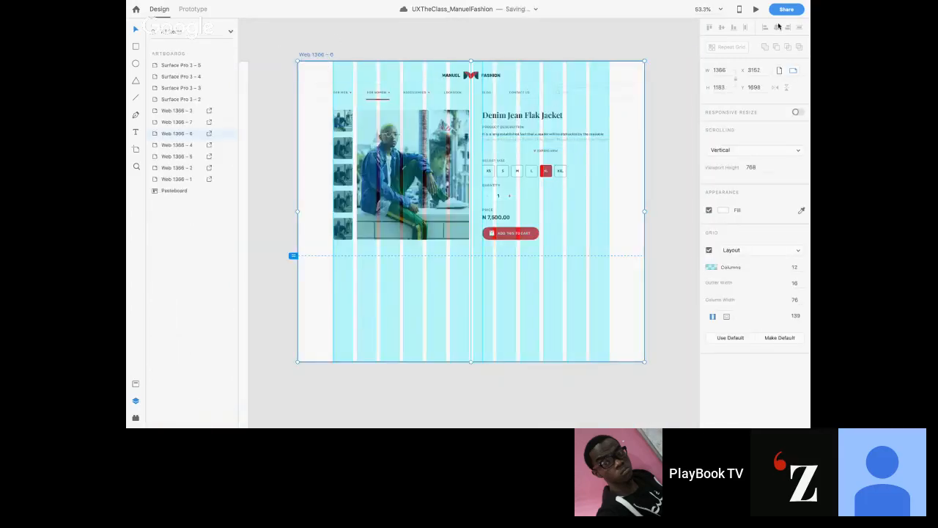
{"action": "left_click", "coordinate": [189, 10]}
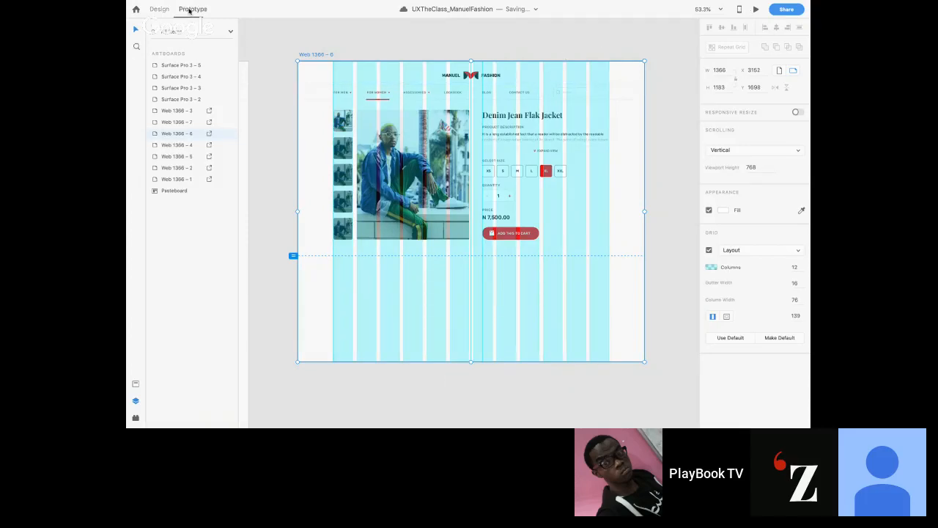
{"action": "left_click", "coordinate": [545, 152]}
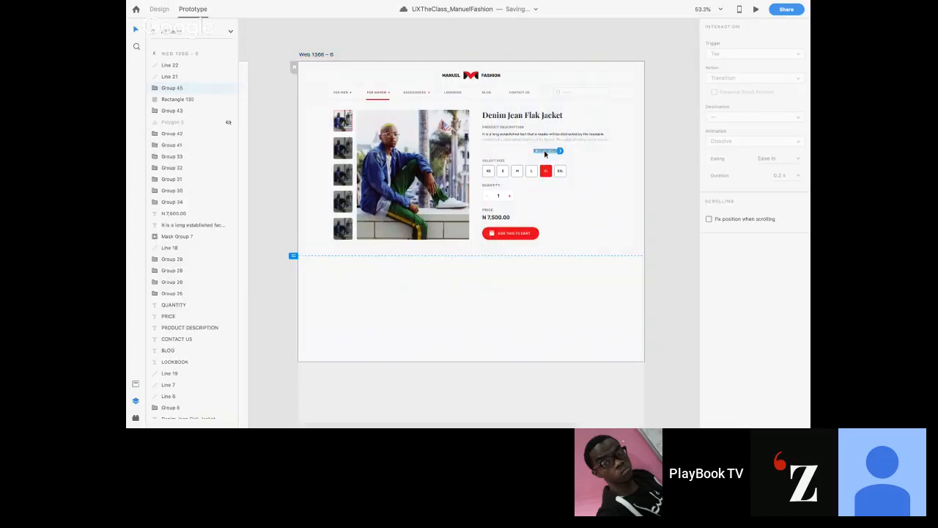
{"action": "scroll", "coordinate": [544, 154], "scroll_direction": "right", "scroll_amount": 5}
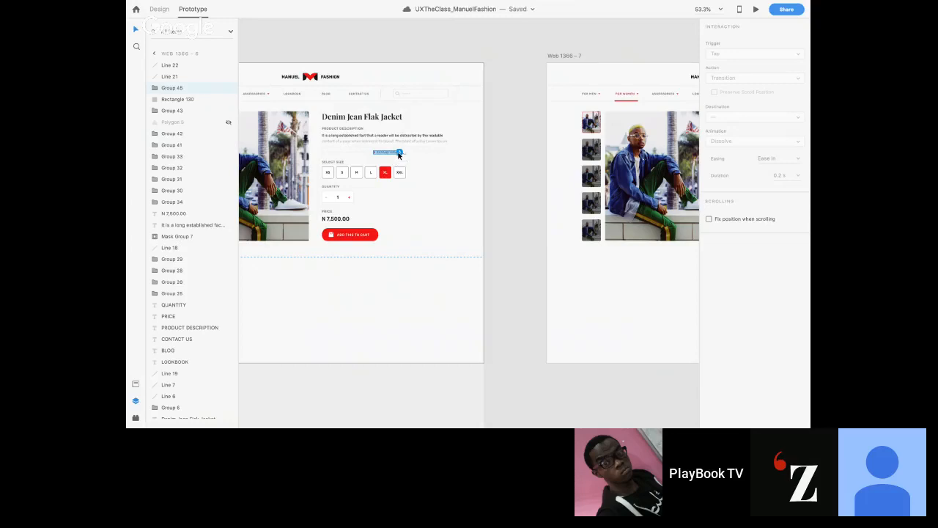
{"action": "left_click_drag", "start_coordinate": [399, 152], "coordinate": [548, 131]}
{"action": "scroll", "coordinate": [549, 130], "scroll_direction": "right", "scroll_amount": 5}
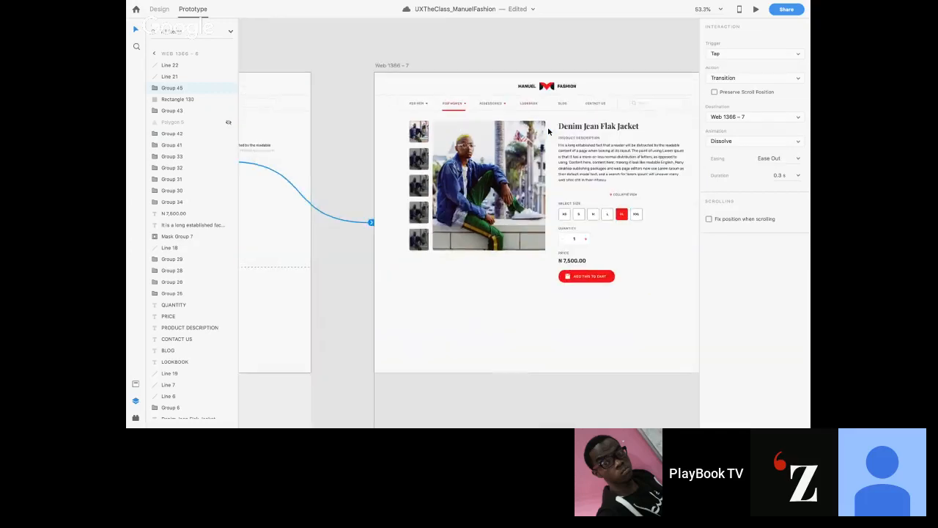
{"action": "left_click", "coordinate": [751, 80]}
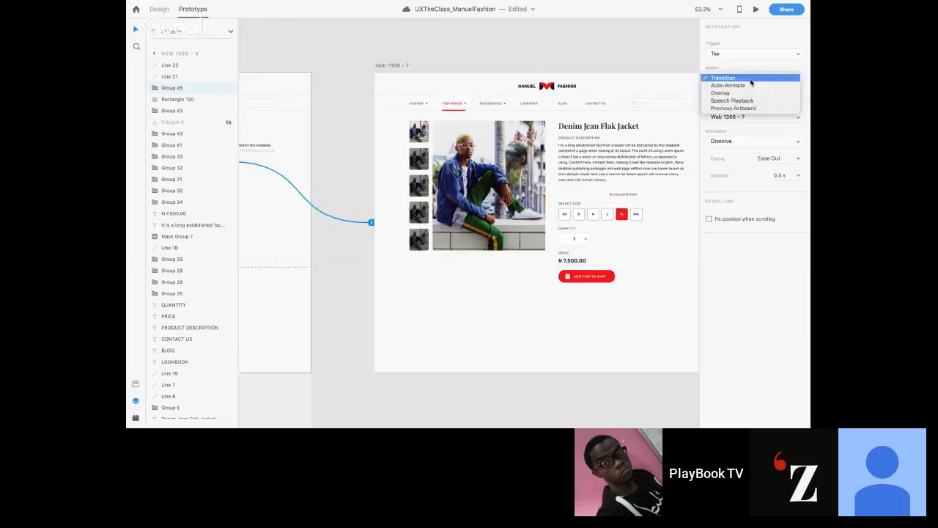
{"action": "left_click", "coordinate": [750, 85]}
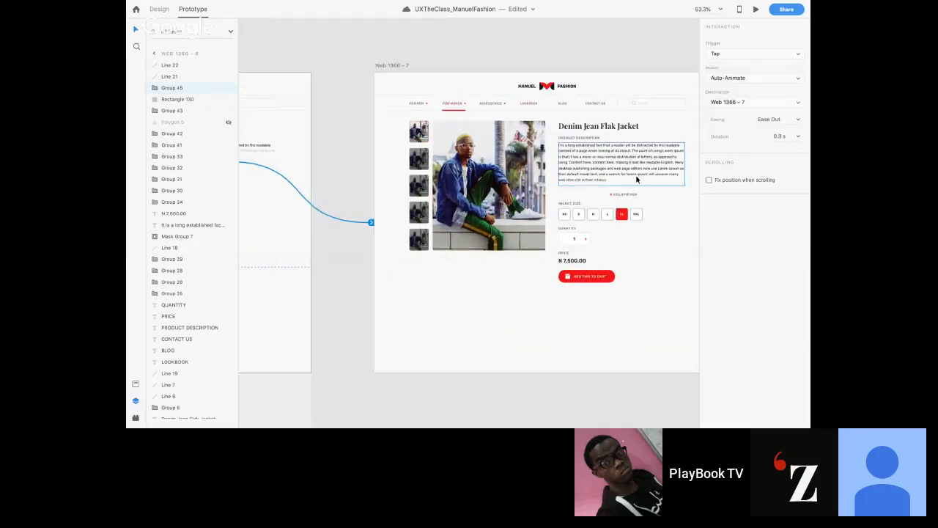
- Rotate the red double chevron beside COLLAPSE VIEW by 180° in Design mode so it points upward
{"action": "scroll", "coordinate": [628, 197], "scroll_direction": "up", "scroll_amount": 6}
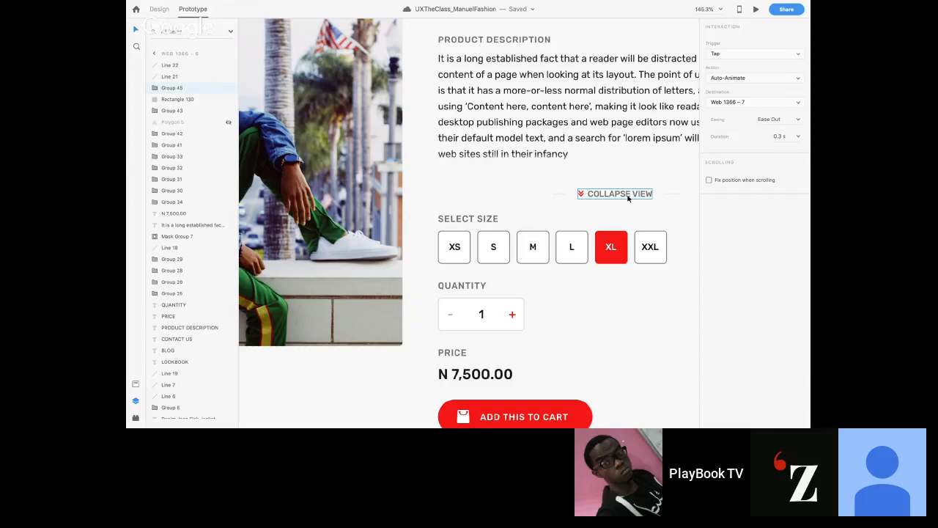
{"action": "scroll", "coordinate": [584, 192], "scroll_direction": "up", "scroll_amount": 5}
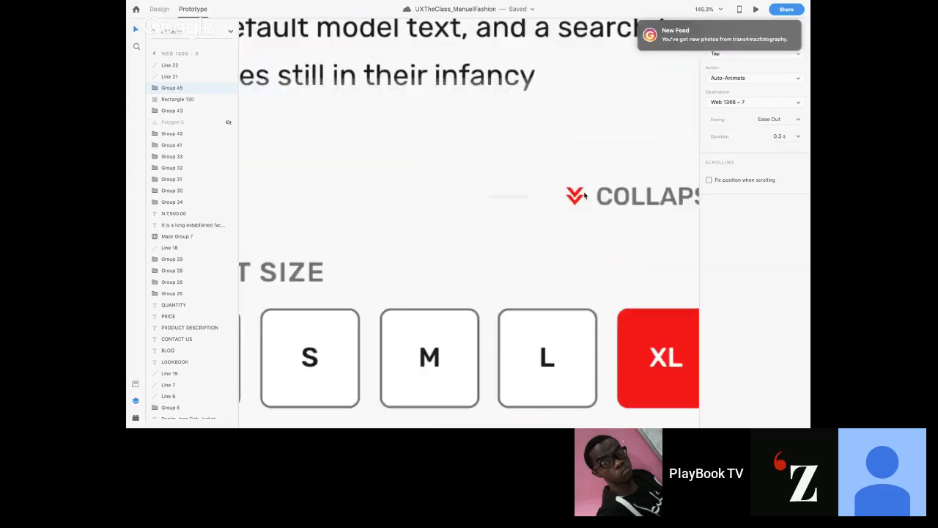
{"action": "left_click", "coordinate": [576, 201]}
{"action": "double_click", "coordinate": [576, 201]}
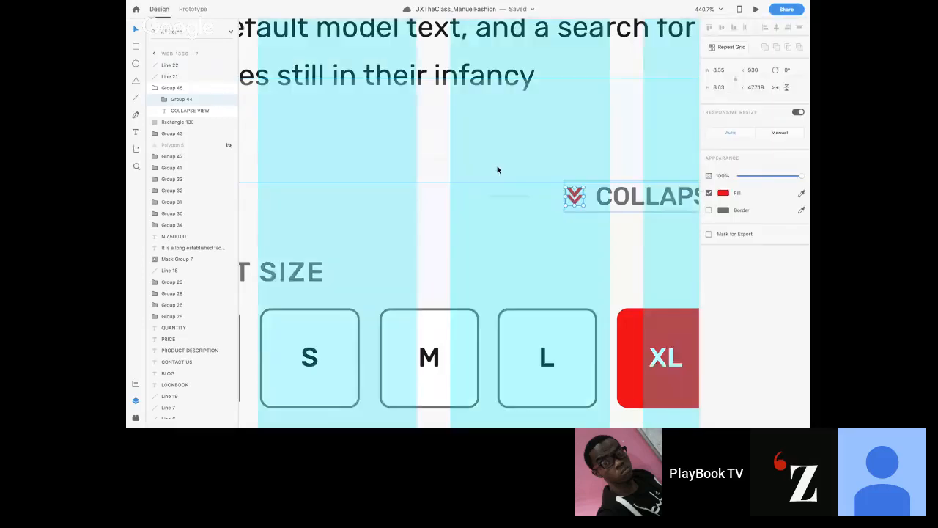
{"action": "left_click_drag", "start_coordinate": [587, 184], "coordinate": [561, 209]}
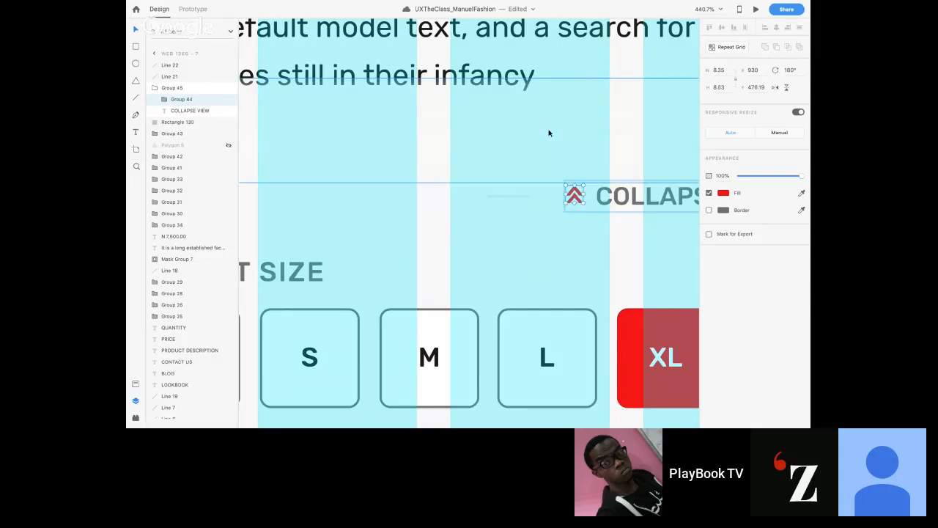
{"action": "scroll", "coordinate": [549, 133], "scroll_direction": "down", "scroll_amount": 5}
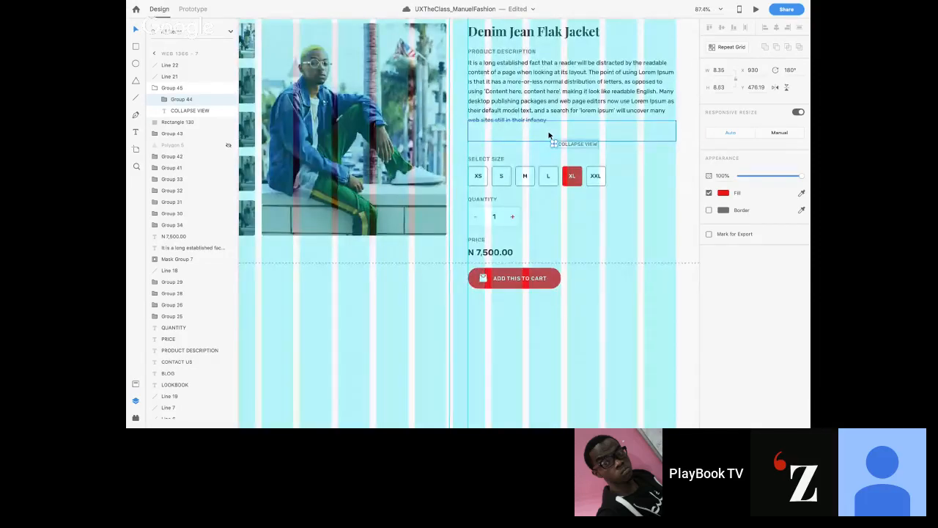
- In Prototype mode, link the COLLAPSE VIEW group on artboard Web 1366 – 7 back to Web 1366 – 6 with Auto-Animate on tap
{"action": "key", "text": "ctrl+Right"}
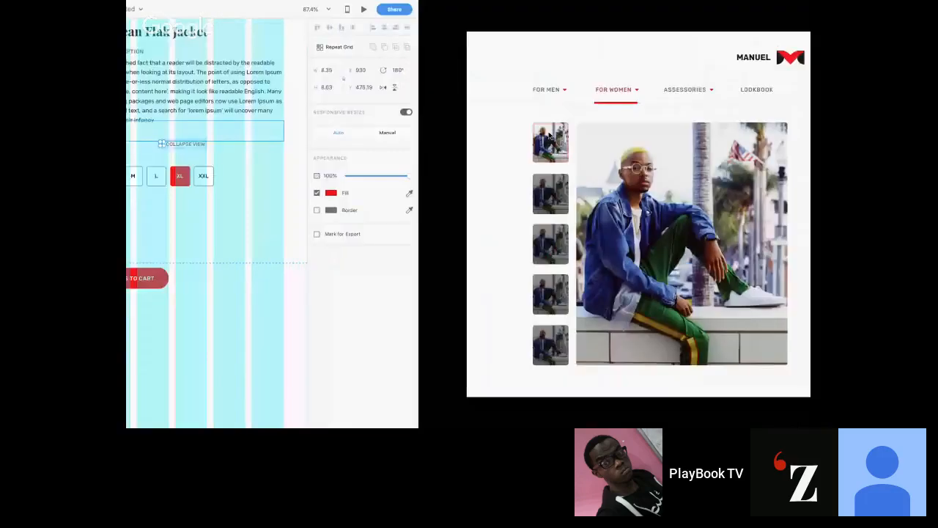
{"action": "key", "text": "ctrl+Left"}
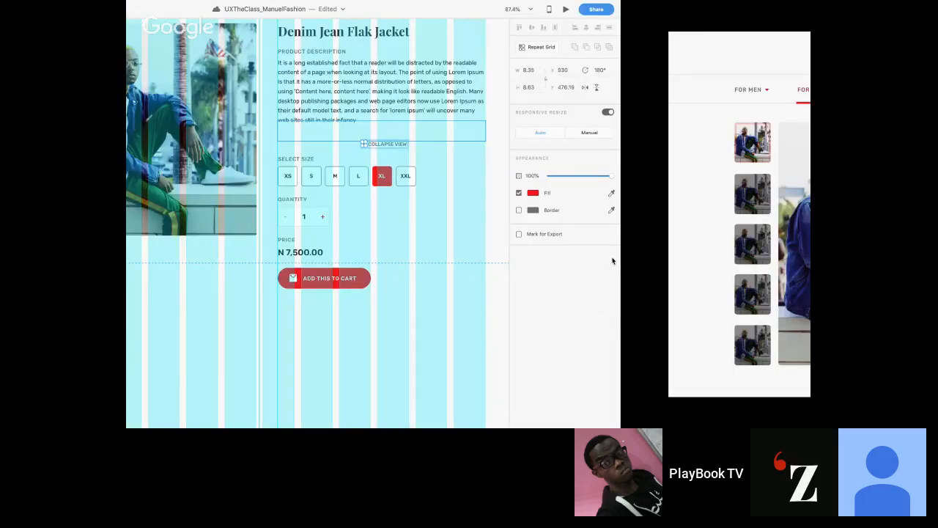
{"action": "left_click", "coordinate": [575, 144]}
{"action": "key", "text": "super+2"}
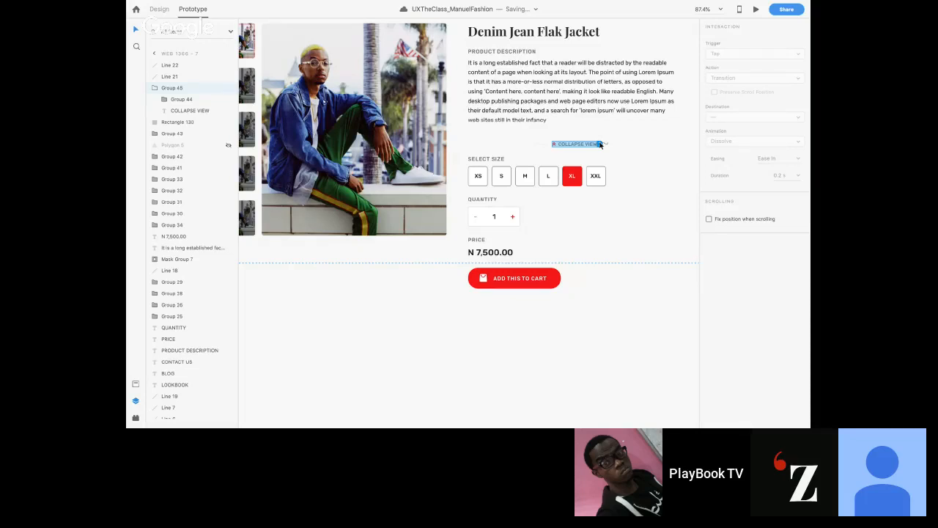
{"action": "scroll", "coordinate": [599, 144], "scroll_direction": "down", "scroll_amount": 5}
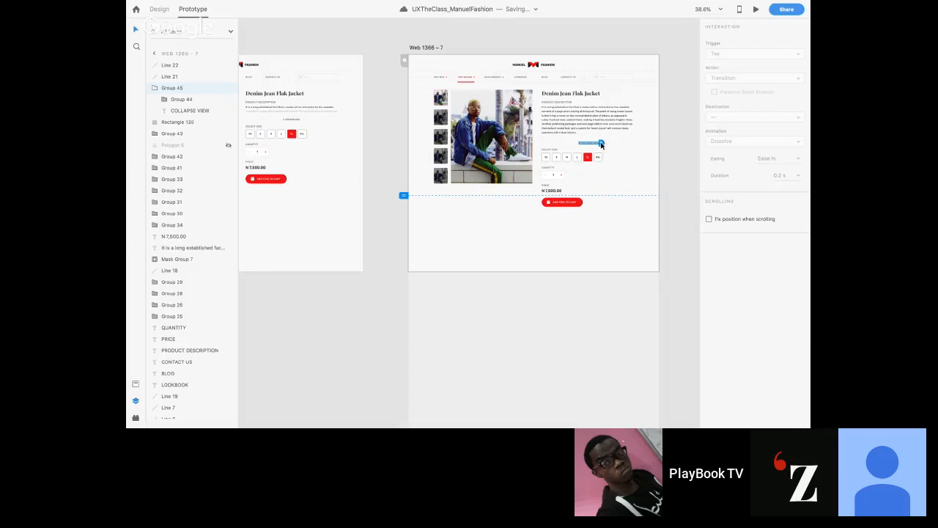
{"action": "left_click_drag", "start_coordinate": [601, 142], "coordinate": [360, 148]}
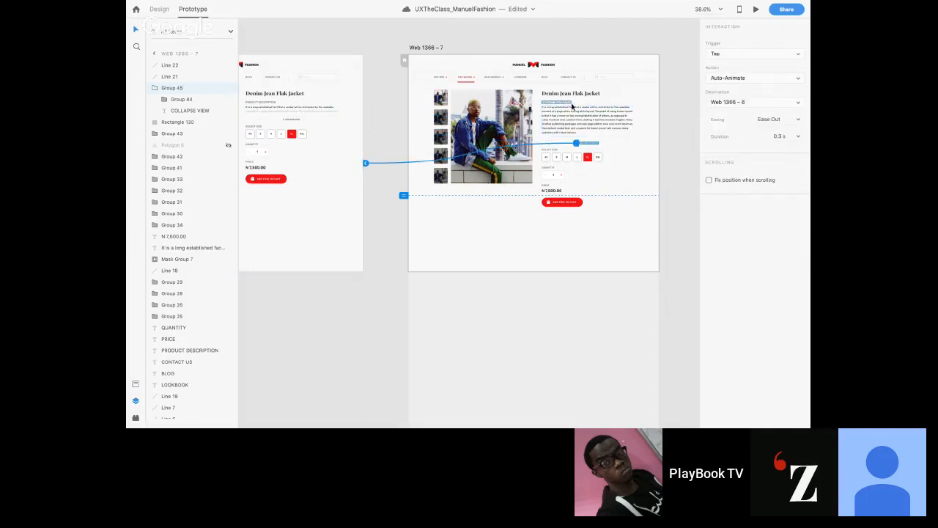
- Preview the prototype and repeatedly collapse and expand the product description to test the animation in both directions
{"action": "key", "text": "super+Return"}
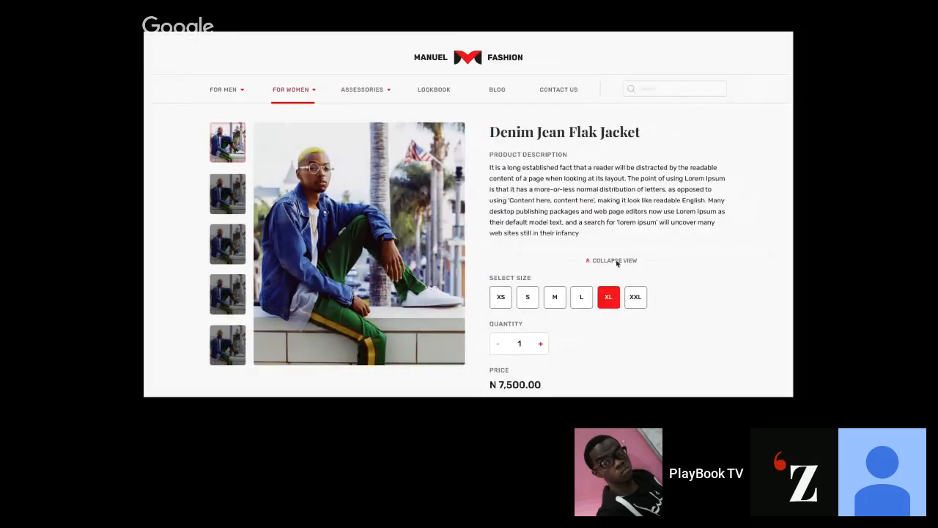
{"action": "left_click", "coordinate": [618, 262]}
{"action": "left_click", "coordinate": [602, 199]}
{"action": "left_click", "coordinate": [613, 260]}
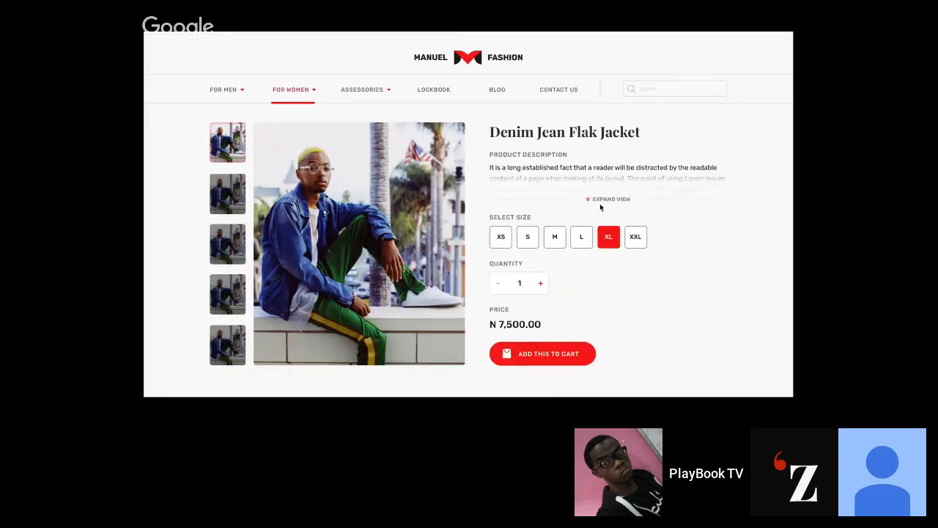
{"action": "left_click", "coordinate": [602, 199]}
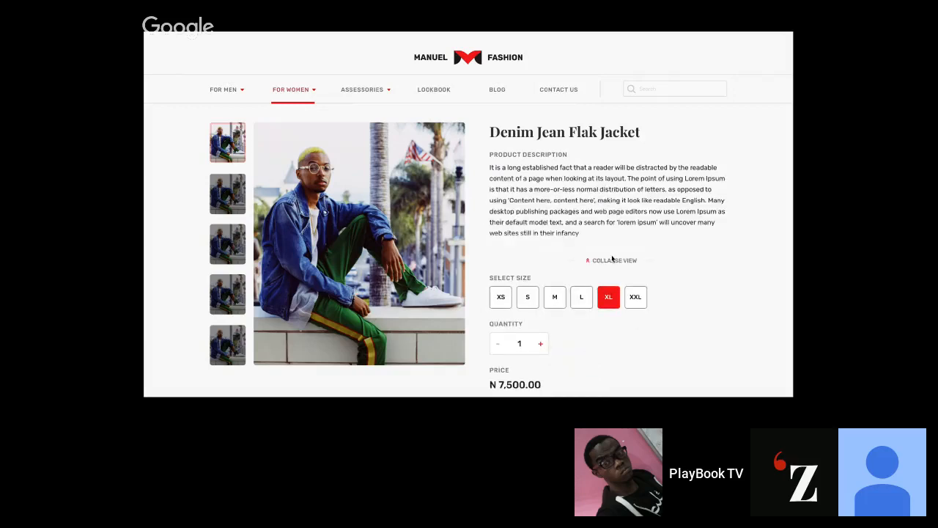
{"action": "left_click", "coordinate": [612, 261]}
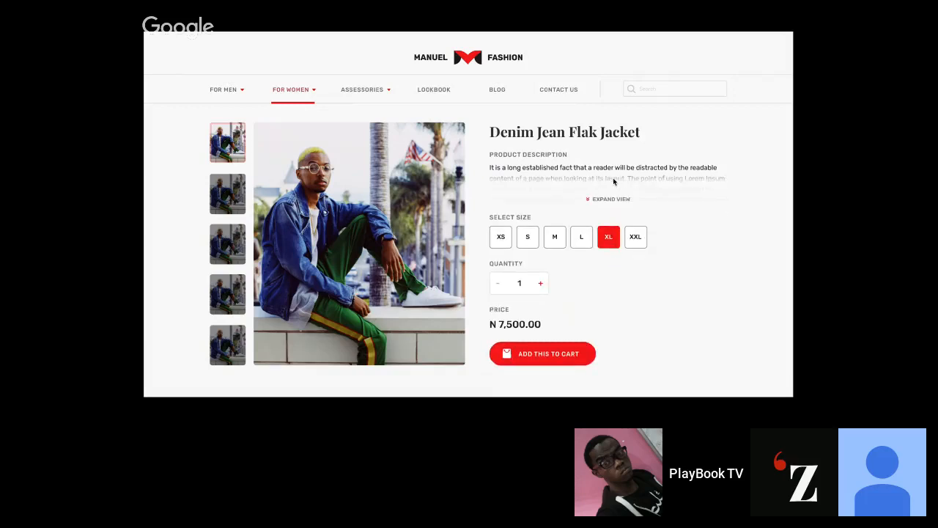
{"action": "left_click", "coordinate": [610, 200]}
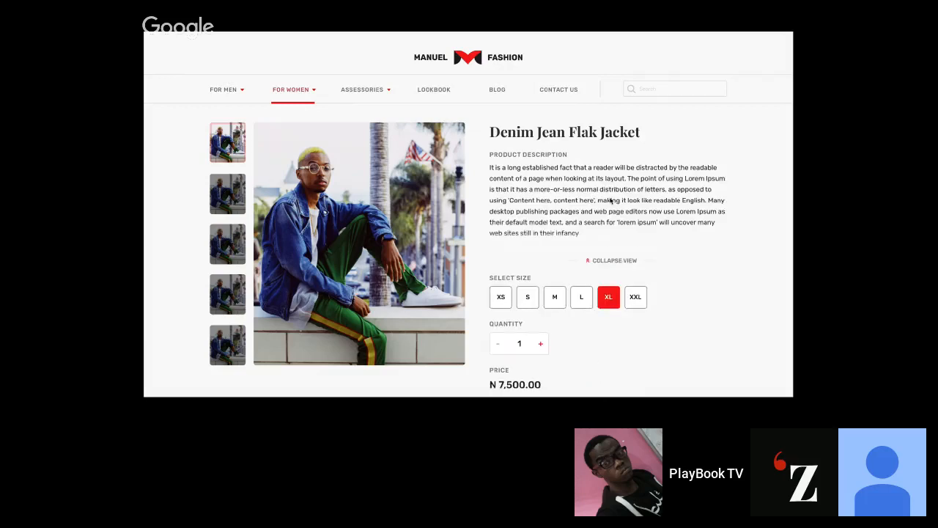
{"action": "left_click", "coordinate": [606, 264]}
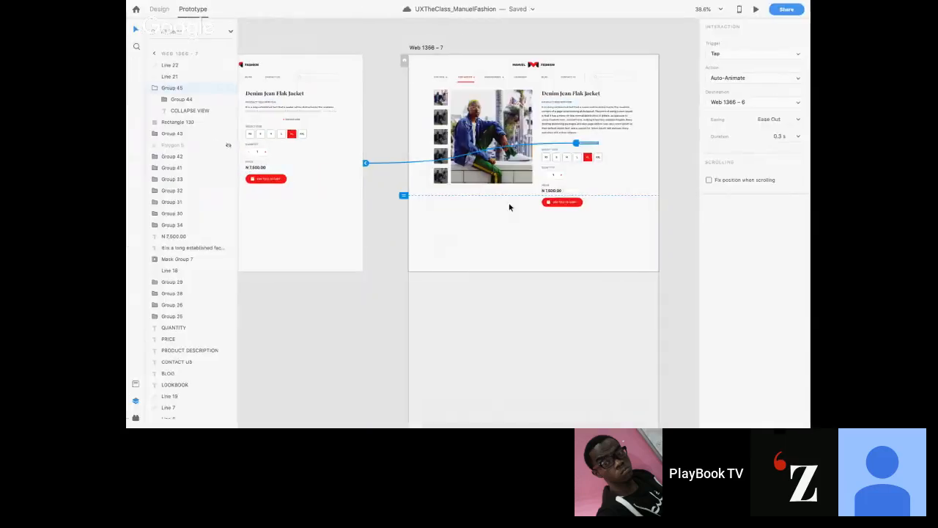
- Duplicate artboard Web 1366 – 6 and place the copy directly below the original with a small gap
{"action": "left_click", "coordinate": [496, 230]}
{"action": "scroll", "coordinate": [495, 233], "scroll_direction": "left", "scroll_amount": 5}
{"action": "scroll", "coordinate": [495, 232], "scroll_direction": "left", "scroll_amount": 2}
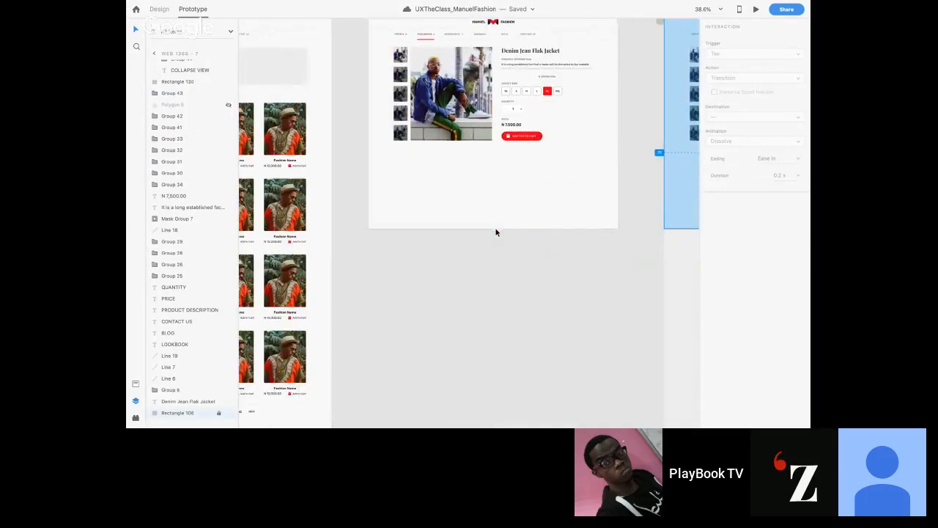
{"action": "scroll", "coordinate": [519, 201], "scroll_direction": "up", "scroll_amount": 3}
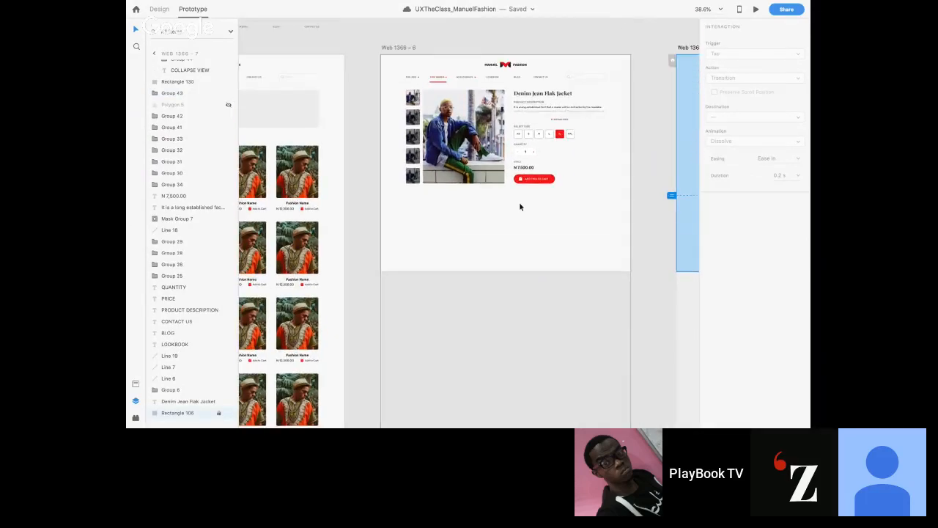
{"action": "left_click", "coordinate": [401, 53]}
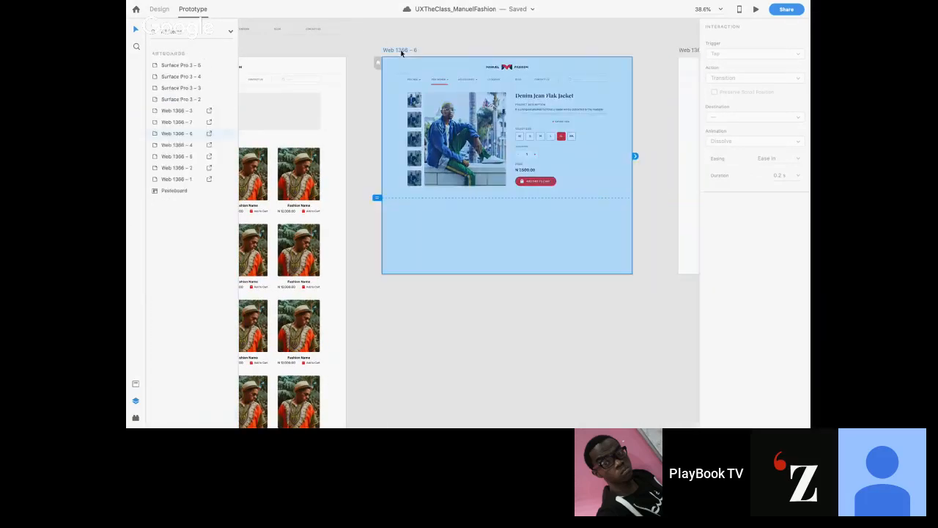
{"action": "key", "text": "super+d"}
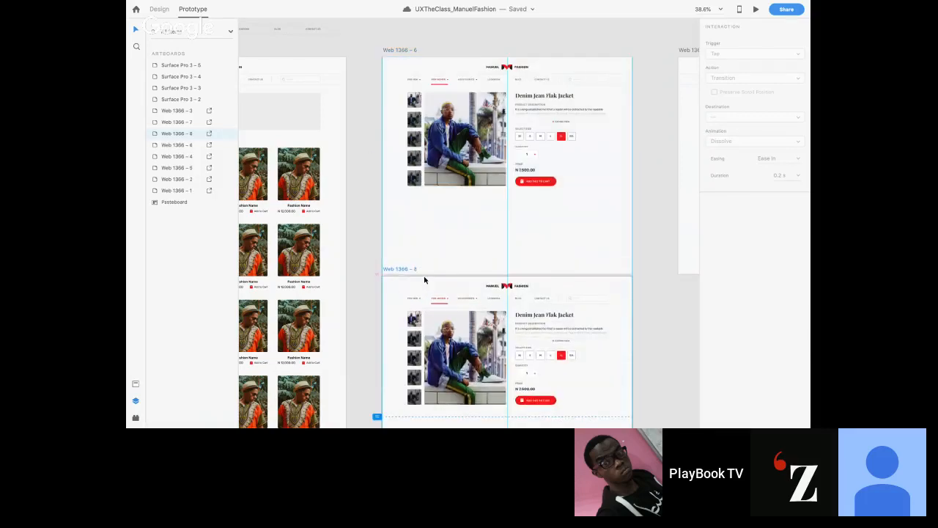
{"action": "left_click_drag", "start_coordinate": [425, 279], "coordinate": [424, 292]}
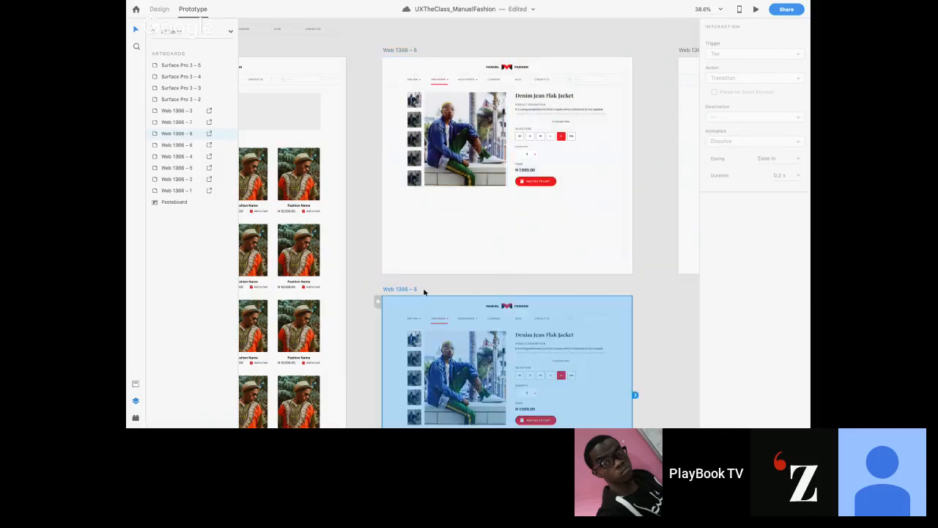
- In Design mode, select the number inside the QUANTITY stepper on the duplicated artboard below Web 1366 – 6
{"action": "scroll", "coordinate": [423, 291], "scroll_direction": "down", "scroll_amount": 5}
{"action": "key", "text": "super+1"}
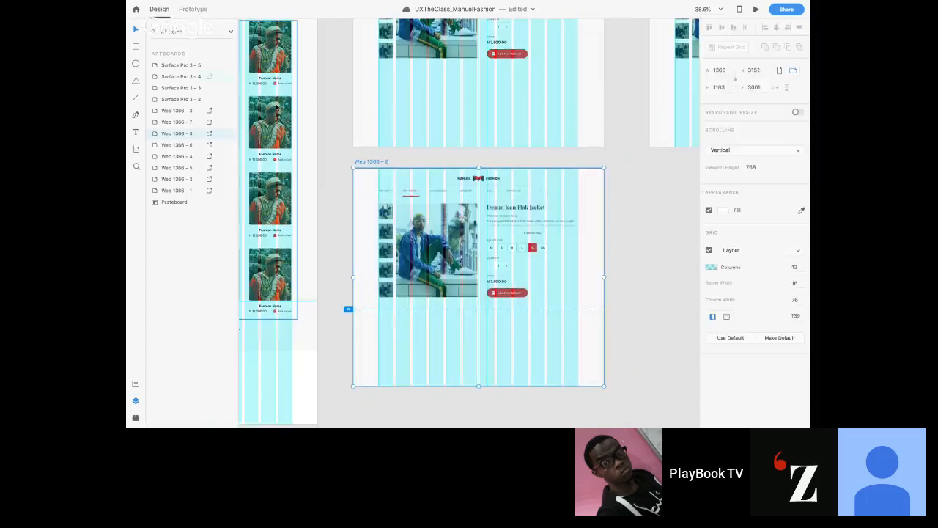
{"action": "scroll", "coordinate": [513, 271], "scroll_direction": "up", "scroll_amount": 5}
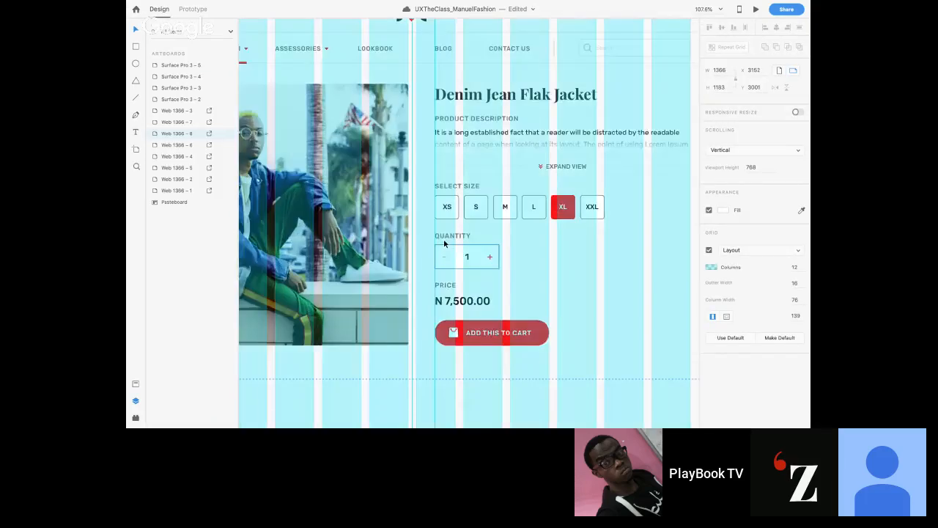
{"action": "double_click", "coordinate": [467, 258]}
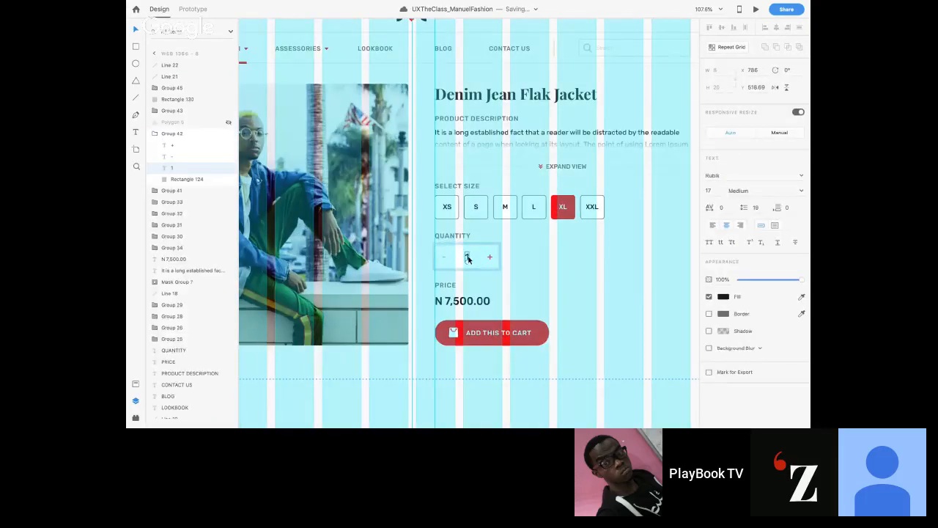
- Change the quantity number on the Web 1366 – 8 product artboard to 2
{"action": "double_click", "coordinate": [468, 258]}
{"action": "type", "text": "2"}
{"action": "scroll", "coordinate": [529, 275], "scroll_direction": "down", "scroll_amount": 5}
- Duplicate the Web 1366 – 8 artboard and place the copy directly below it
{"action": "left_click", "coordinate": [338, 125]}
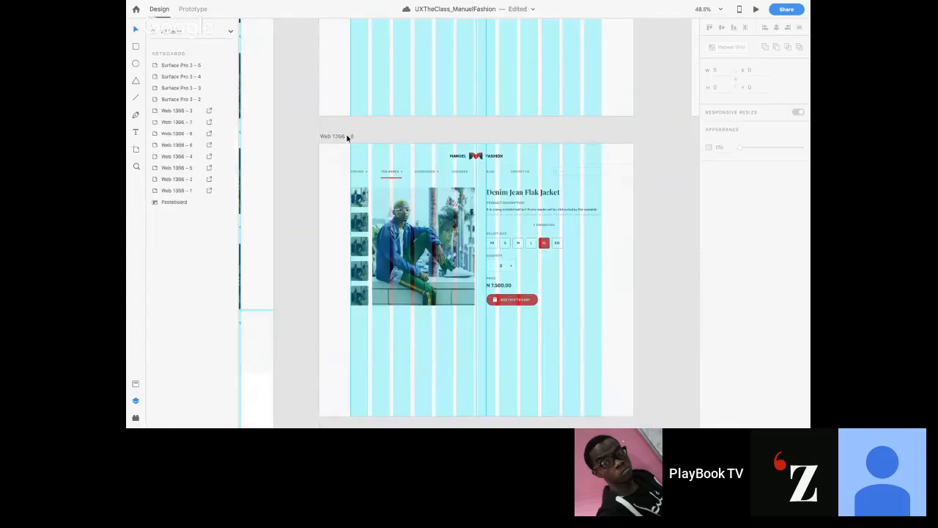
{"action": "left_click", "coordinate": [346, 136]}
{"action": "scroll", "coordinate": [341, 136], "scroll_direction": "down", "scroll_amount": 3}
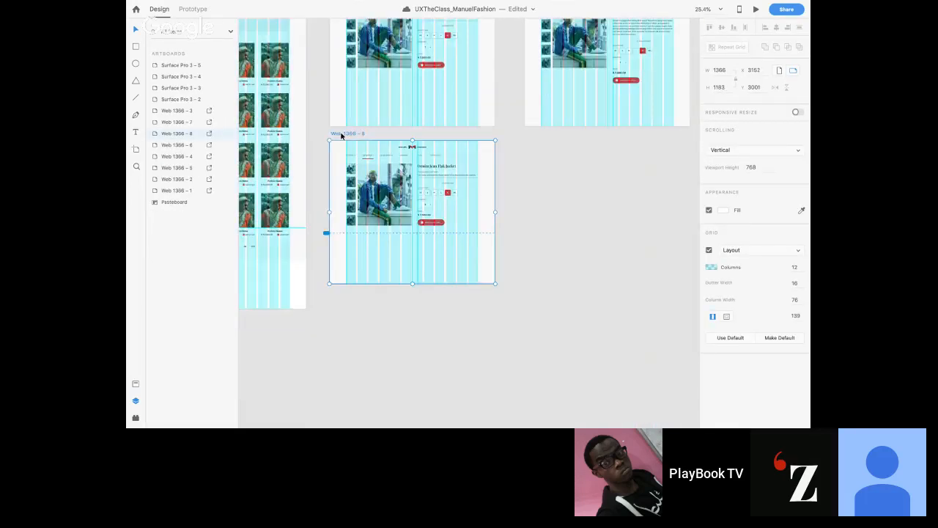
{"action": "left_click_drag", "start_coordinate": [340, 135], "coordinate": [351, 294]}
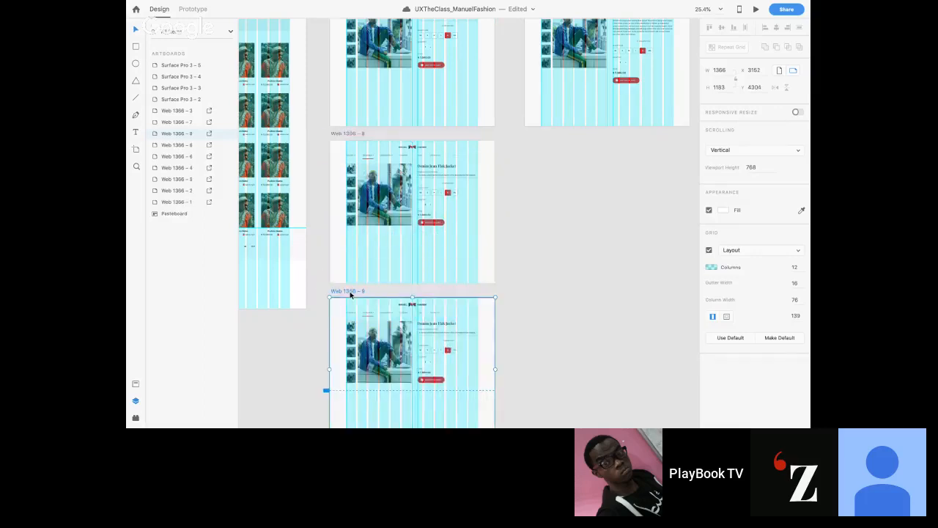
- Change the quantity number on the duplicated product artboard, Web 1366 – 9, to 3
{"action": "scroll", "coordinate": [349, 295], "scroll_direction": "up", "scroll_amount": 3}
{"action": "scroll", "coordinate": [366, 315], "scroll_direction": "down", "scroll_amount": 3}
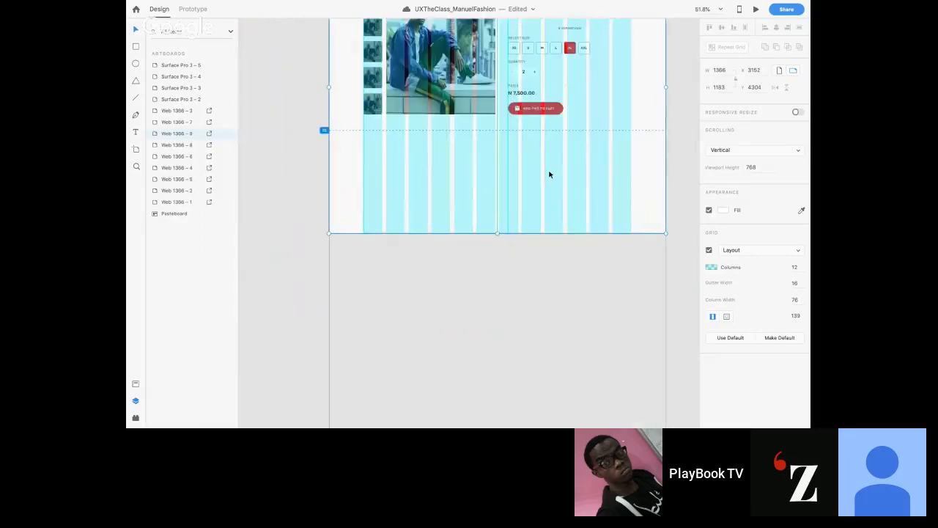
{"action": "scroll", "coordinate": [548, 174], "scroll_direction": "up", "scroll_amount": 3}
{"action": "scroll", "coordinate": [549, 174], "scroll_direction": "up", "scroll_amount": 2}
{"action": "scroll", "coordinate": [492, 138], "scroll_direction": "up", "scroll_amount": 3}
{"action": "left_click", "coordinate": [491, 143]}
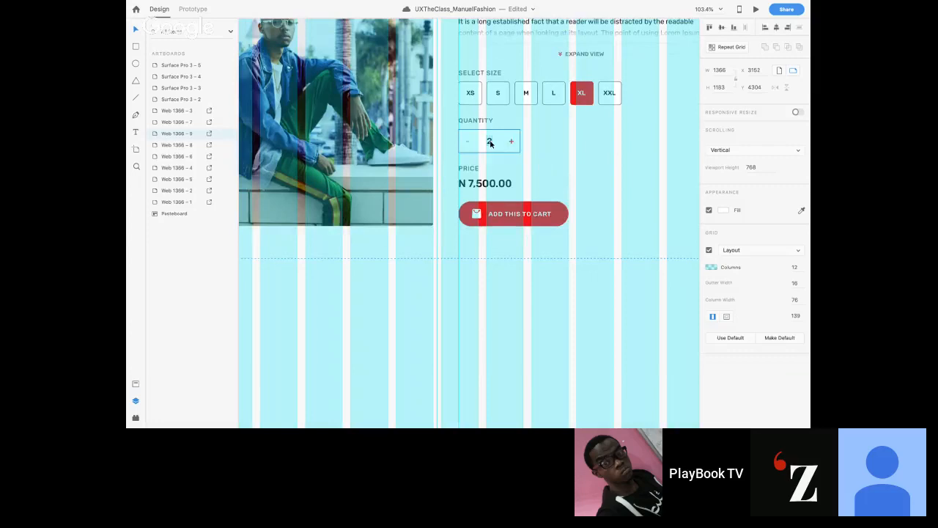
{"action": "double_click", "coordinate": [491, 143]}
{"action": "double_click", "coordinate": [490, 142]}
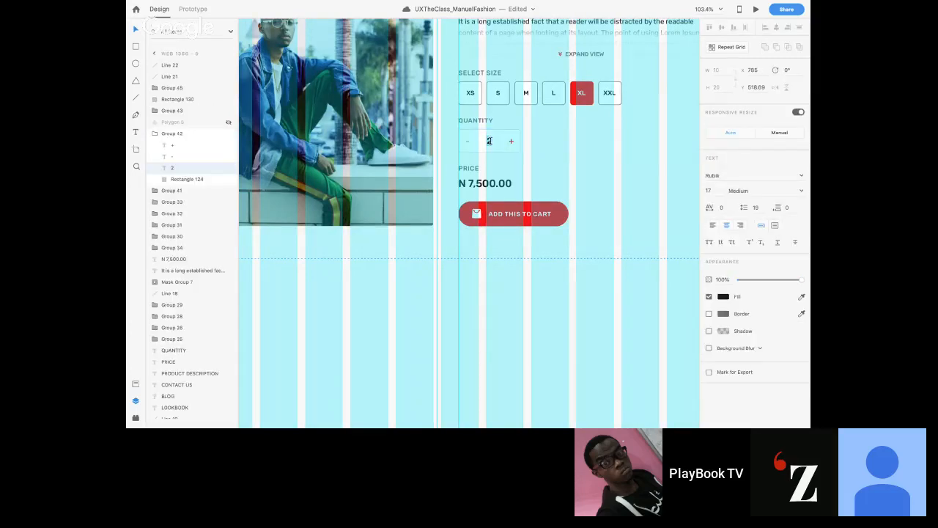
{"action": "type", "text": "3"}
{"action": "left_click", "coordinate": [555, 176]}
{"action": "left_click", "coordinate": [568, 173]}
- Set the price on the quantity 2 artboard to N 15,000.00
{"action": "scroll", "coordinate": [568, 172], "scroll_direction": "down", "scroll_amount": 2}
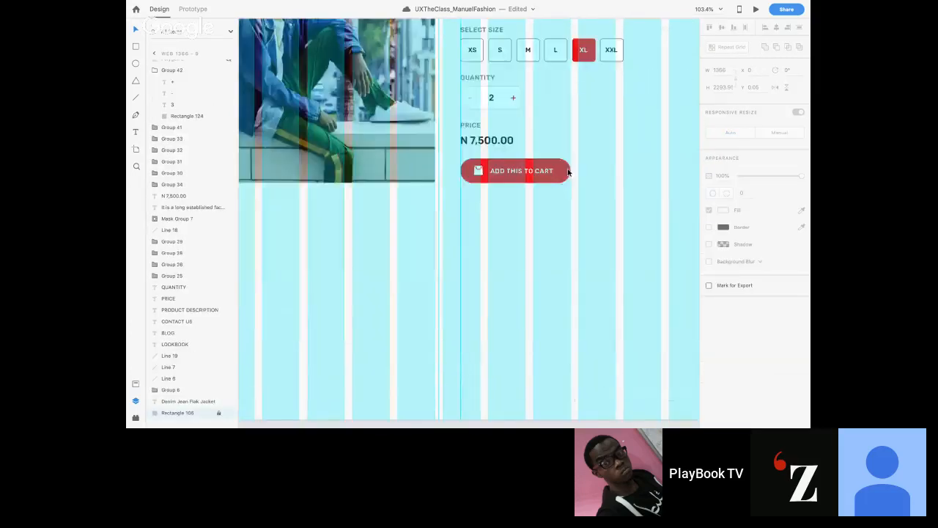
{"action": "scroll", "coordinate": [569, 172], "scroll_direction": "up", "scroll_amount": 5}
{"action": "scroll", "coordinate": [565, 176], "scroll_direction": "down", "scroll_amount": 4}
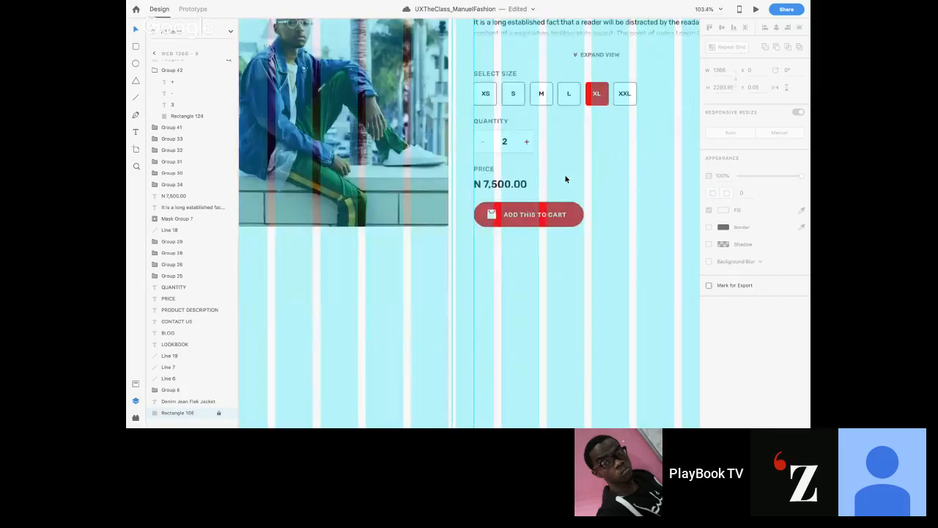
{"action": "double_click", "coordinate": [491, 186]}
{"action": "left_click", "coordinate": [486, 186]}
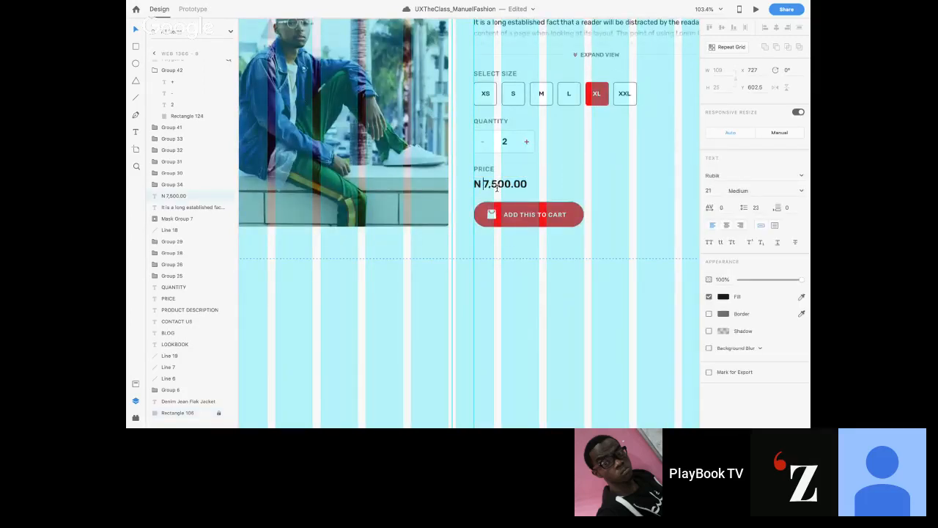
{"action": "type", "text": "1"}
{"action": "key", "text": "Delete"}
{"action": "type", "text": "5"}
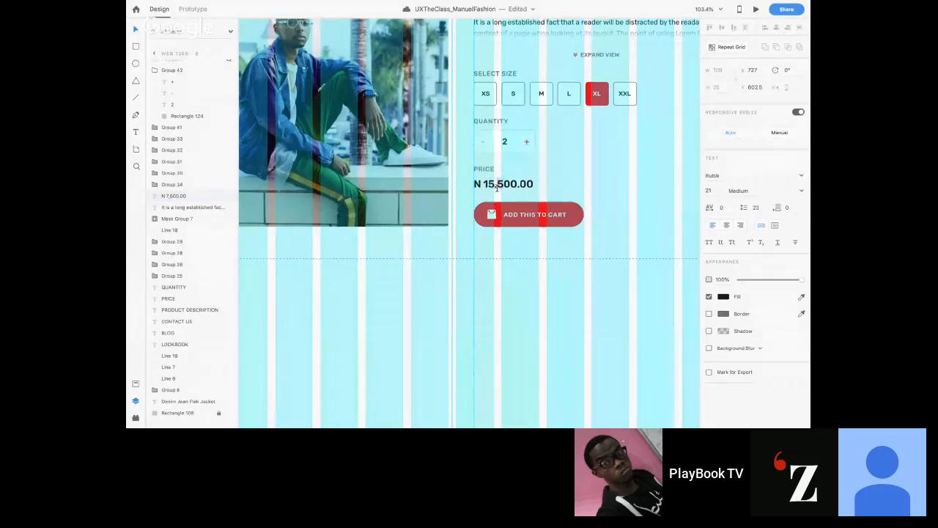
{"action": "key", "text": "BackSpace"}
{"action": "type", "text": "0"}
{"action": "key", "text": "Escape"}
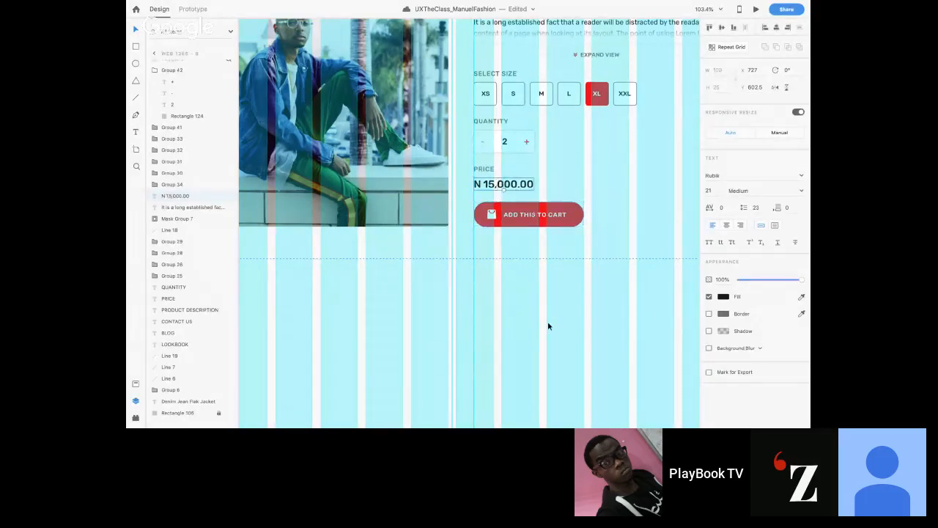
- Set the price on the quantity 3 artboard to N 21,500.00
{"action": "scroll", "coordinate": [547, 321], "scroll_direction": "down", "scroll_amount": 2}
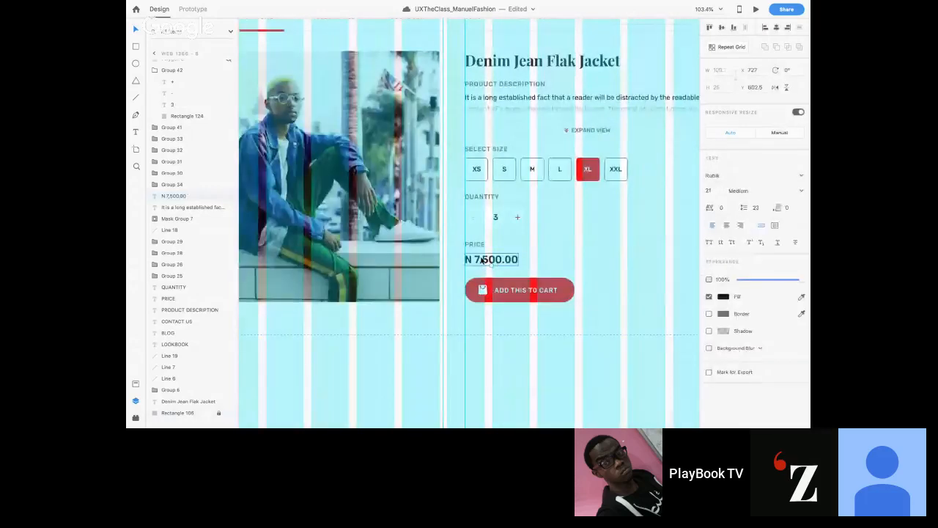
{"action": "double_click", "coordinate": [475, 260]}
{"action": "left_click", "coordinate": [476, 260]}
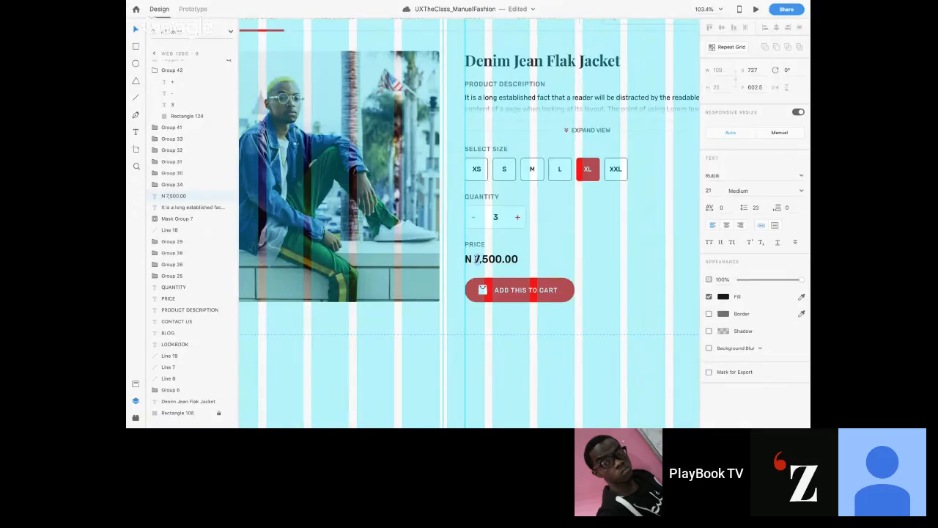
{"action": "key", "text": "Delete"}
{"action": "type", "text": "21"}
{"action": "left_click", "coordinate": [607, 268]}
- Raise the opacity of the minus sign in the quantity 2 artboard's selector to 100%
{"action": "scroll", "coordinate": [608, 270], "scroll_direction": "down", "scroll_amount": 5}
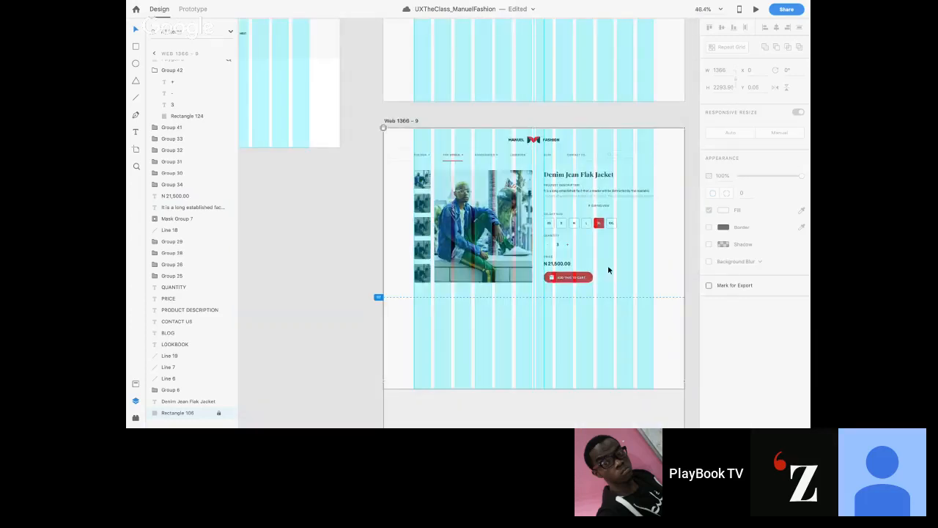
{"action": "scroll", "coordinate": [607, 270], "scroll_direction": "down", "scroll_amount": 10}
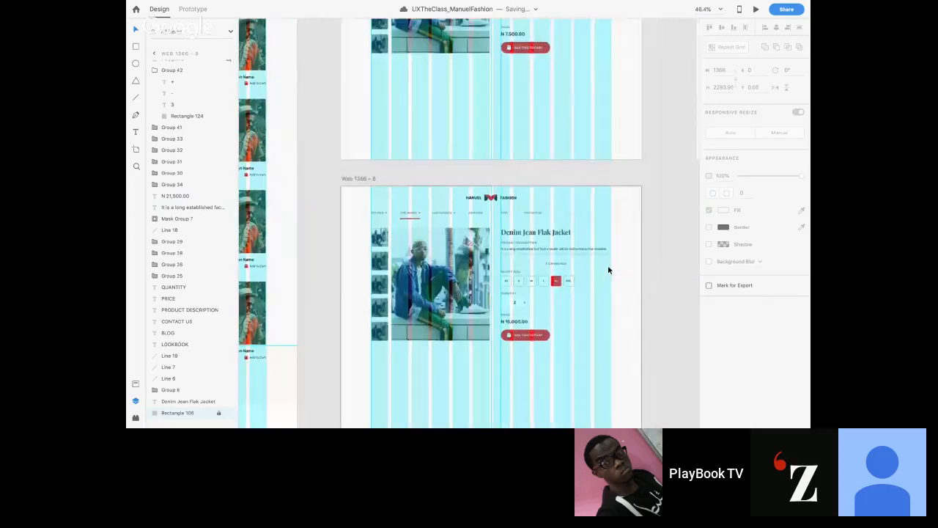
{"action": "scroll", "coordinate": [607, 269], "scroll_direction": "up", "scroll_amount": 4}
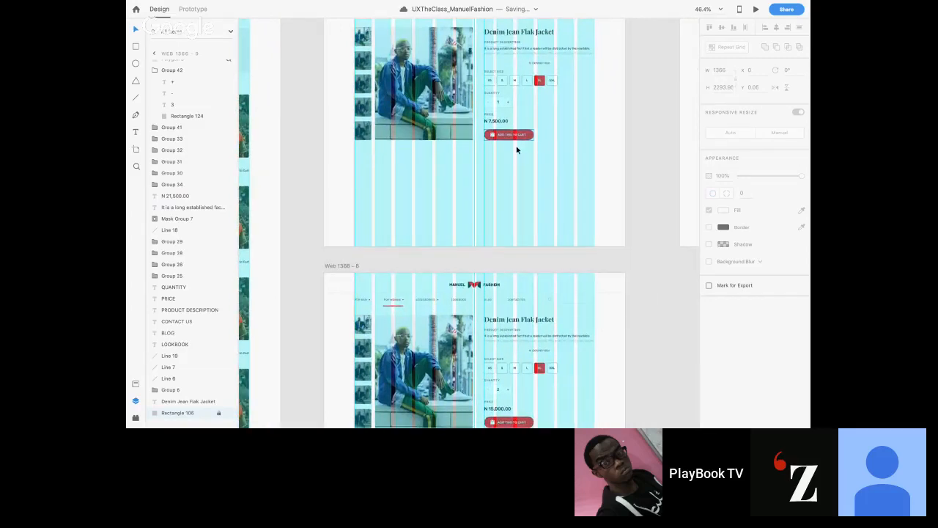
{"action": "scroll", "coordinate": [508, 375], "scroll_direction": "up", "scroll_amount": 6}
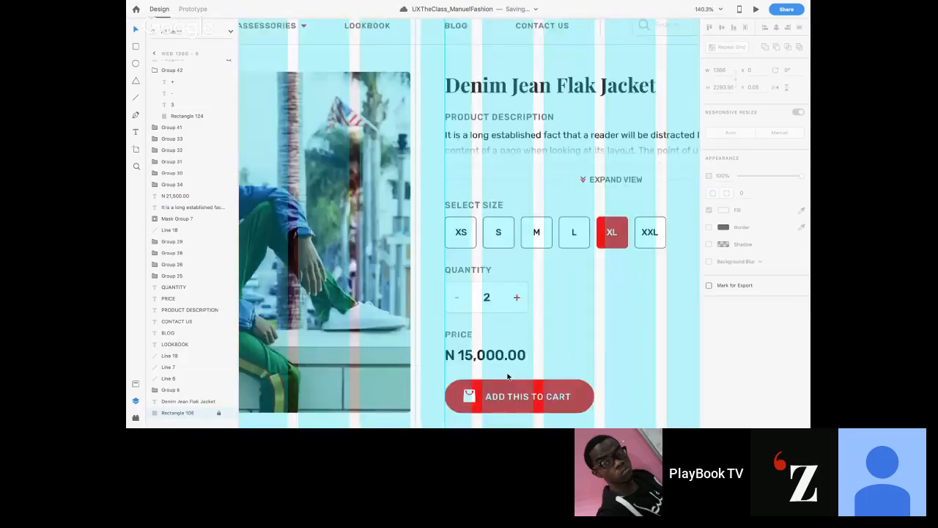
{"action": "left_click", "coordinate": [454, 295]}
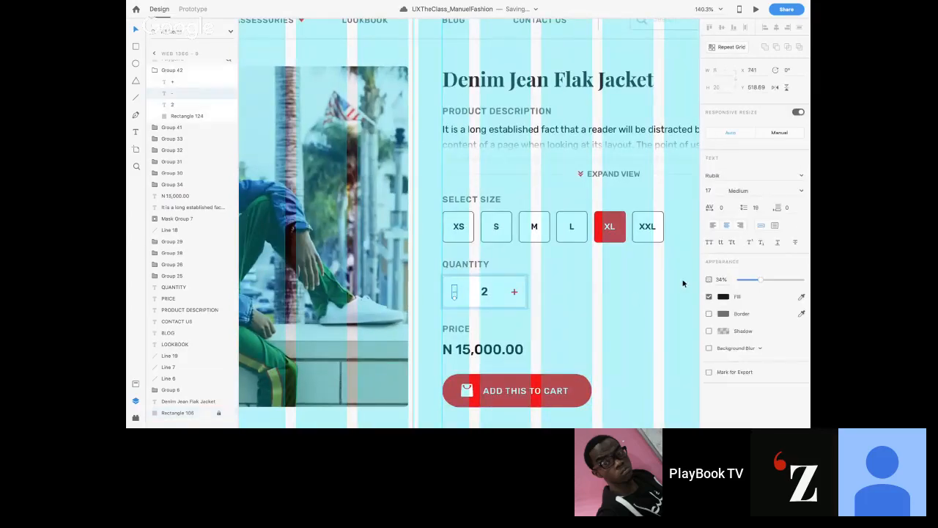
{"action": "mouse_move", "coordinate": [801, 281]}
{"action": "left_mouse_down"}
{"action": "mouse_move", "coordinate": [761, 281]}
{"action": "mouse_move", "coordinate": [802, 281]}
{"action": "left_mouse_up"}
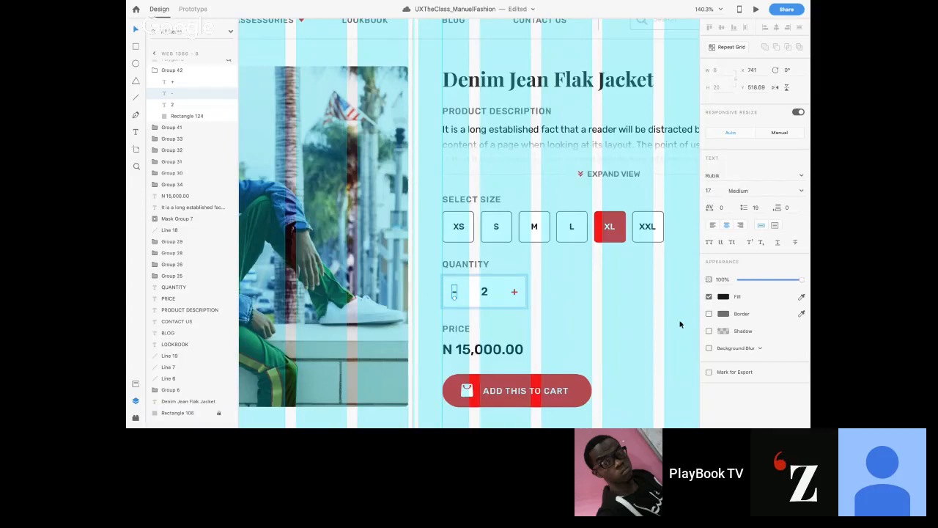
- Raise the opacity of the minus sign in the quantity 3 artboard's selector to 100%
{"action": "scroll", "coordinate": [601, 329], "scroll_direction": "down", "scroll_amount": 3}
{"action": "scroll", "coordinate": [600, 331], "scroll_direction": "down", "scroll_amount": 10}
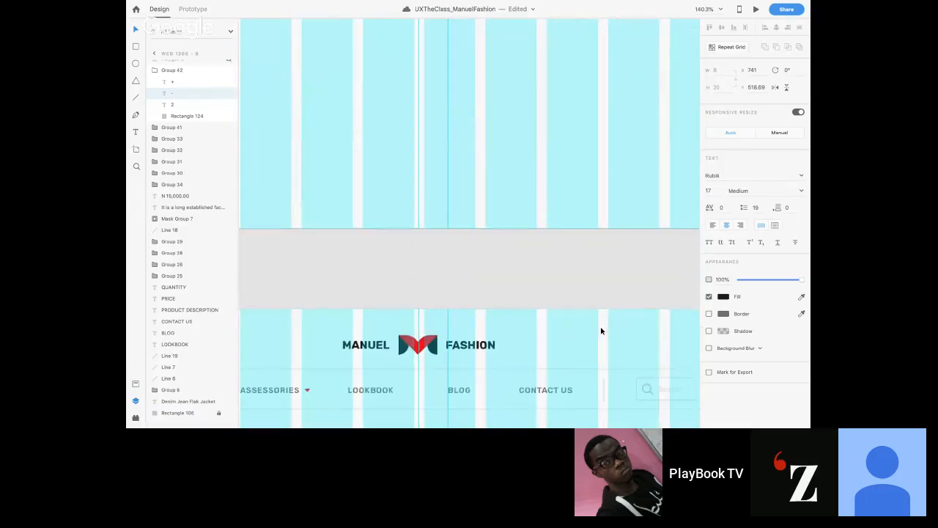
{"action": "left_click", "coordinate": [463, 167]}
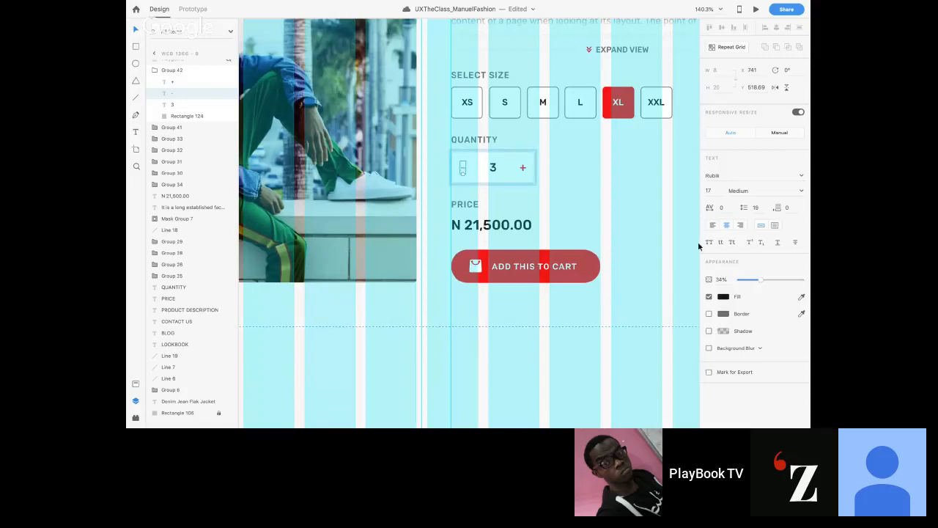
{"action": "left_click_drag", "start_coordinate": [762, 279], "coordinate": [801, 279]}
{"action": "scroll", "coordinate": [557, 169], "scroll_direction": "up", "scroll_amount": 1}
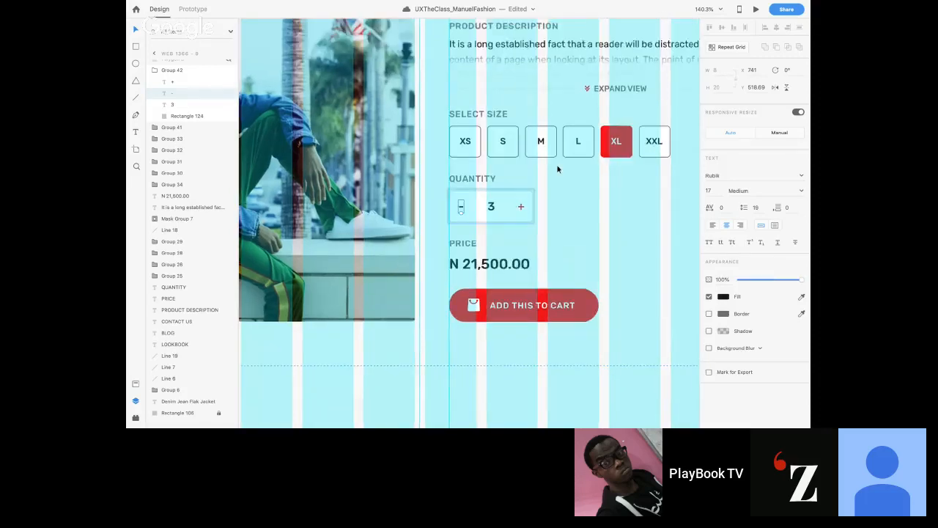
- In Prototype mode, link the plus sign on the quantity 1 artboard to Web 1366 – 8 with a Tap trigger and Auto-Animate
{"action": "scroll", "coordinate": [557, 170], "scroll_direction": "down", "scroll_amount": 5}
{"action": "scroll", "coordinate": [557, 169], "scroll_direction": "up", "scroll_amount": 2}
{"action": "scroll", "coordinate": [557, 169], "scroll_direction": "up", "scroll_amount": 5}
{"action": "scroll", "coordinate": [556, 168], "scroll_direction": "down", "scroll_amount": 2}
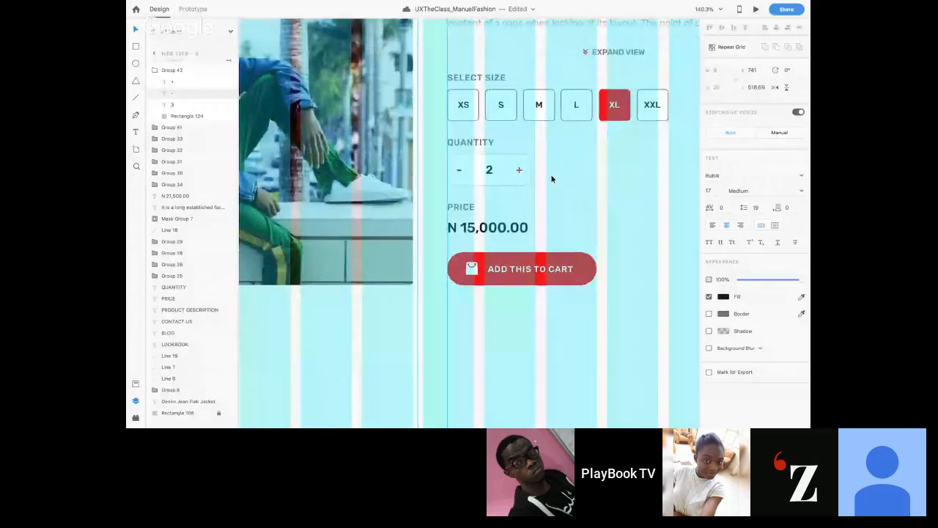
{"action": "scroll", "coordinate": [552, 179], "scroll_direction": "left", "scroll_amount": 10}
{"action": "left_click", "coordinate": [538, 102]}
{"action": "left_click", "coordinate": [195, 7]}
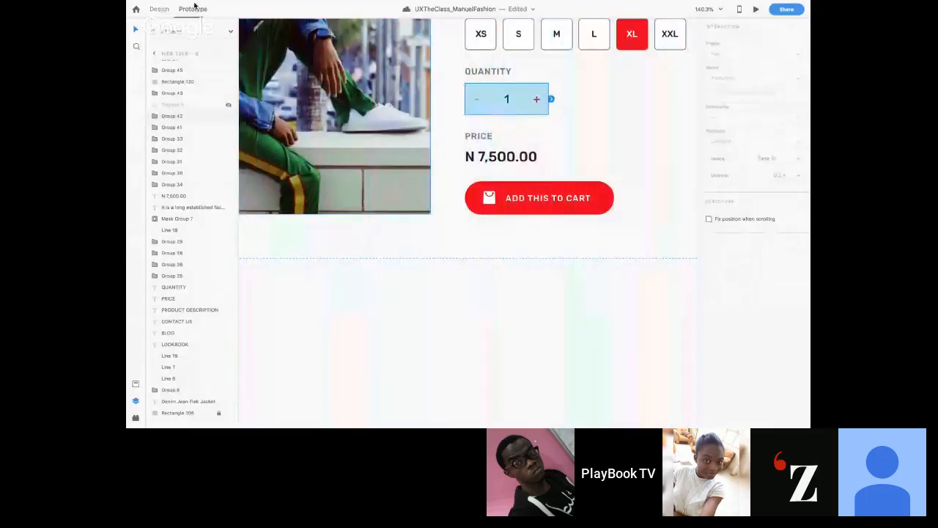
{"action": "double_click", "coordinate": [538, 98]}
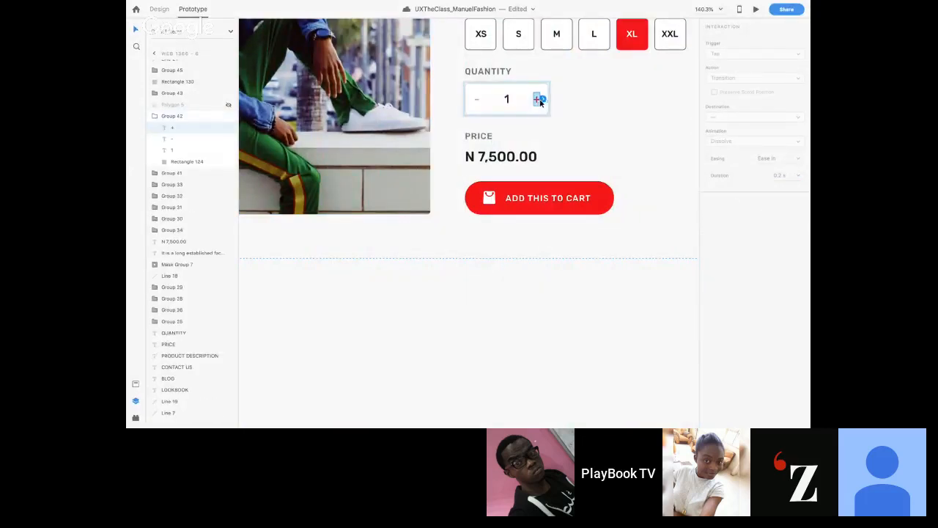
{"action": "left_click_drag", "start_coordinate": [543, 101], "coordinate": [529, 321]}
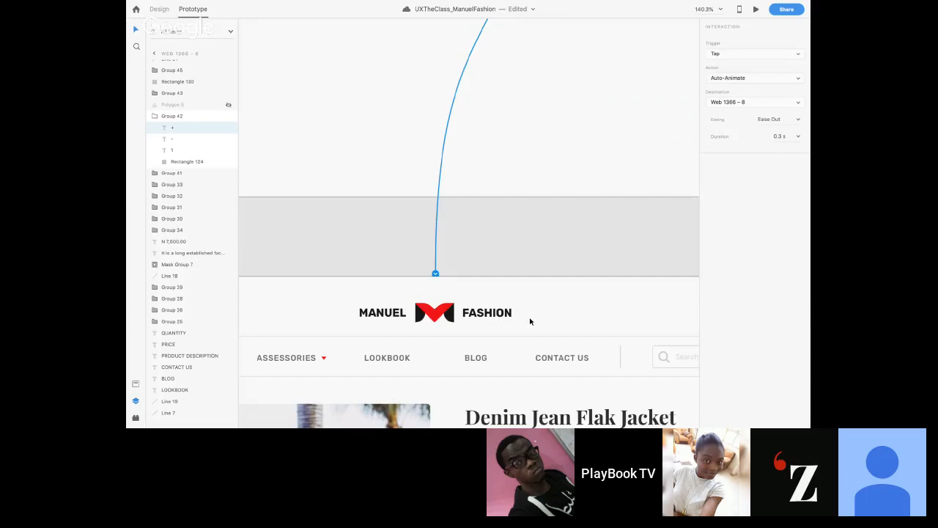
- Link the plus sign on the quantity 2 artboard to Web 1366 – 9 with a Tap trigger and Auto-Animate
{"action": "scroll", "coordinate": [531, 321], "scroll_direction": "down", "scroll_amount": 5}
{"action": "scroll", "coordinate": [530, 321], "scroll_direction": "down", "scroll_amount": 3}
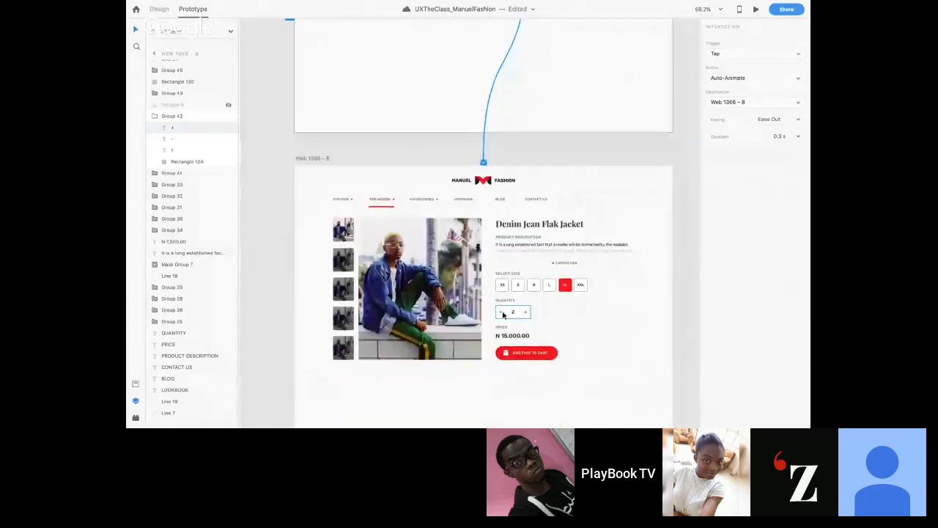
{"action": "left_click", "coordinate": [501, 315]}
{"action": "double_click", "coordinate": [502, 314]}
{"action": "left_click_drag", "start_coordinate": [502, 314], "coordinate": [537, 323]}
{"action": "scroll", "coordinate": [547, 286], "scroll_direction": "down", "scroll_amount": 5}
{"action": "left_click", "coordinate": [507, 96]}
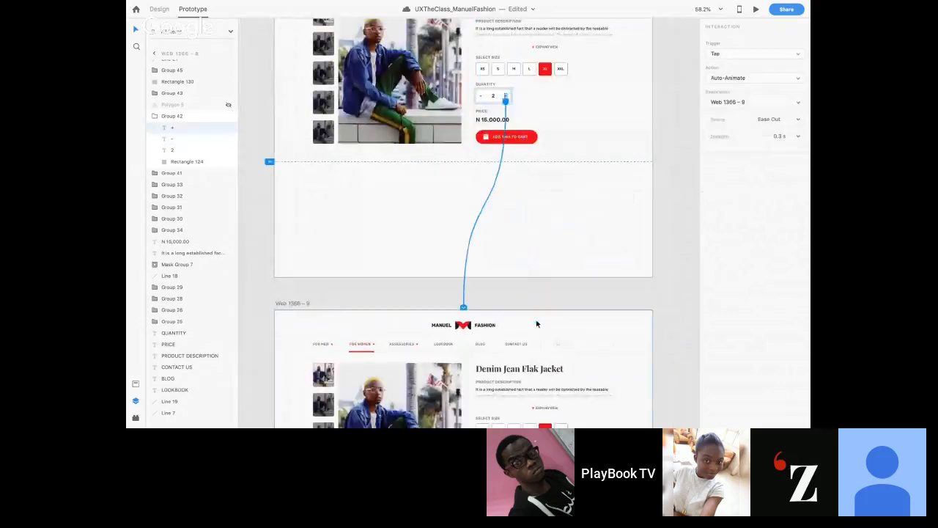
- Link the minus sign on the quantity 3 artboard back to Web 1366 – 8
{"action": "scroll", "coordinate": [538, 322], "scroll_direction": "down", "scroll_amount": 4}
{"action": "left_click", "coordinate": [465, 295]}
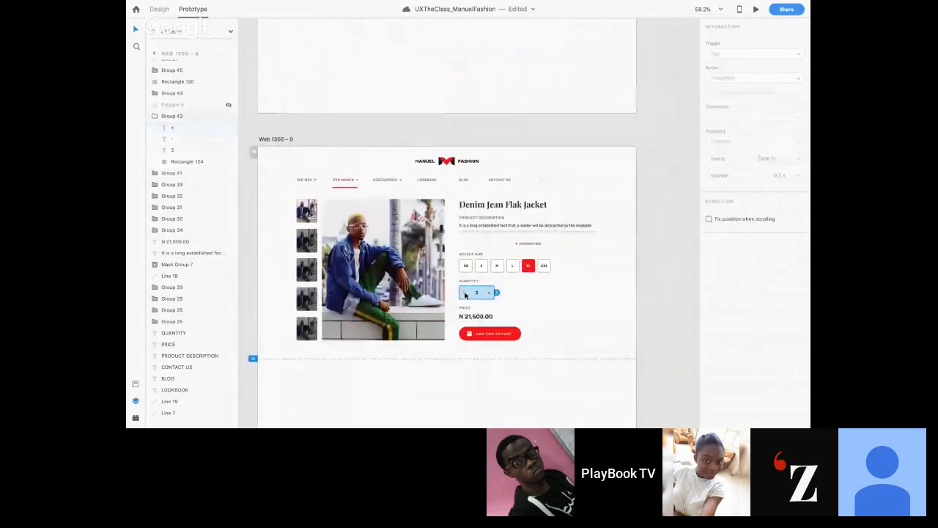
{"action": "double_click", "coordinate": [463, 296]}
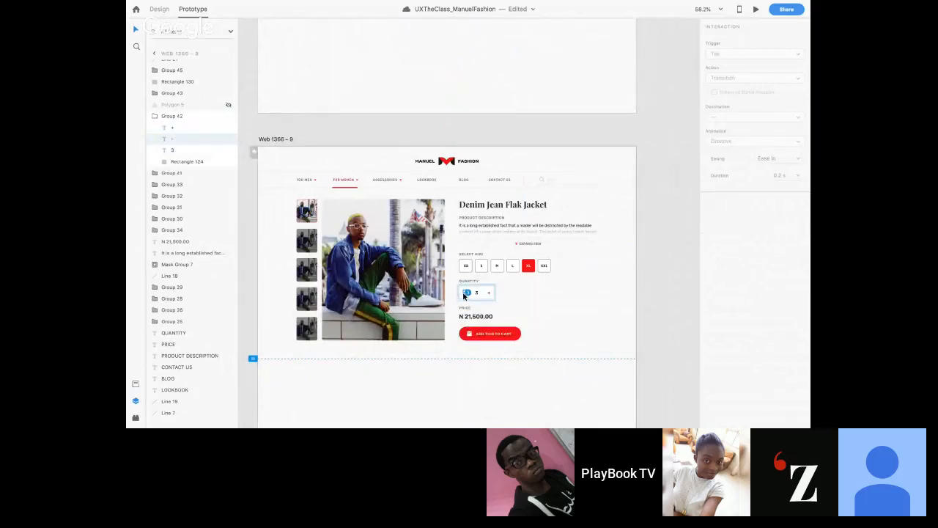
{"action": "left_click_drag", "start_coordinate": [468, 293], "coordinate": [463, 111]}
{"action": "left_click", "coordinate": [658, 300]}
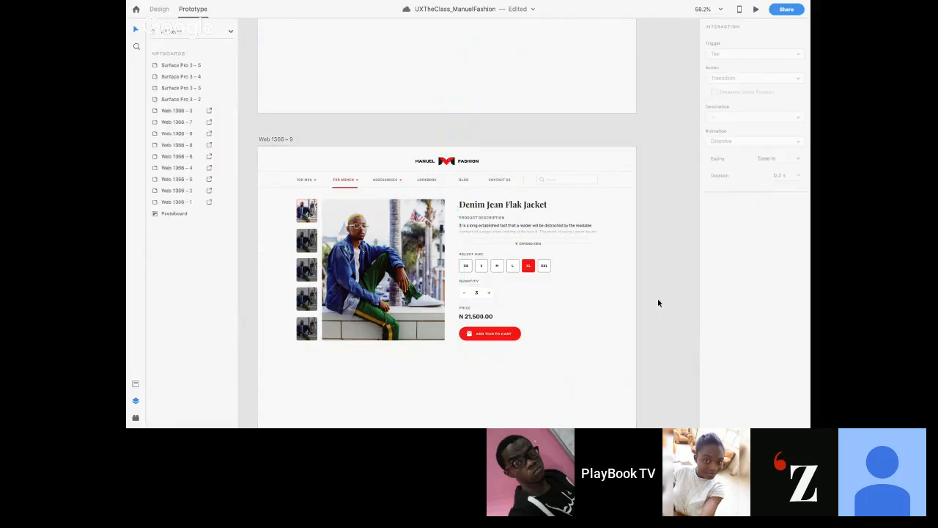
- Duplicate the Web 1366 – 9 artboard and place the copy directly below it
{"action": "scroll", "coordinate": [657, 300], "scroll_direction": "down", "scroll_amount": 3}
{"action": "scroll", "coordinate": [657, 300], "scroll_direction": "down", "scroll_amount": 5}
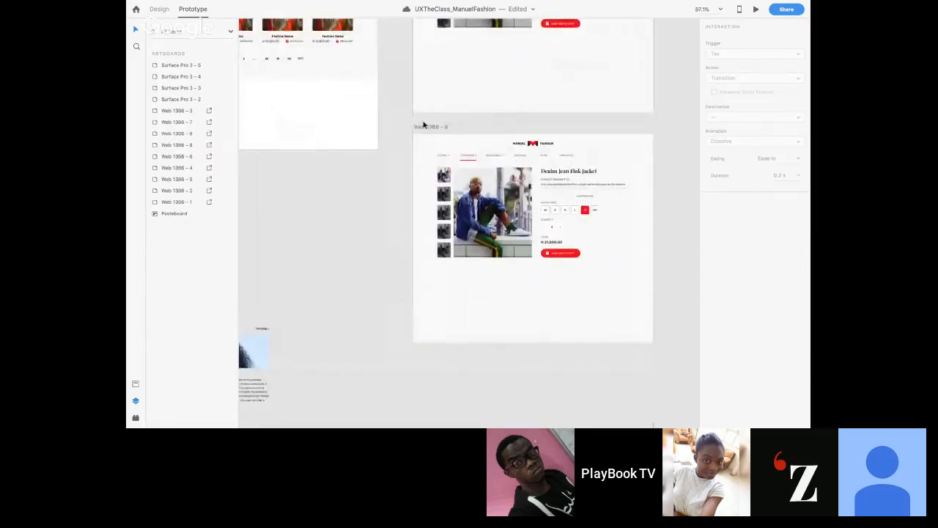
{"action": "left_click", "coordinate": [428, 127]}
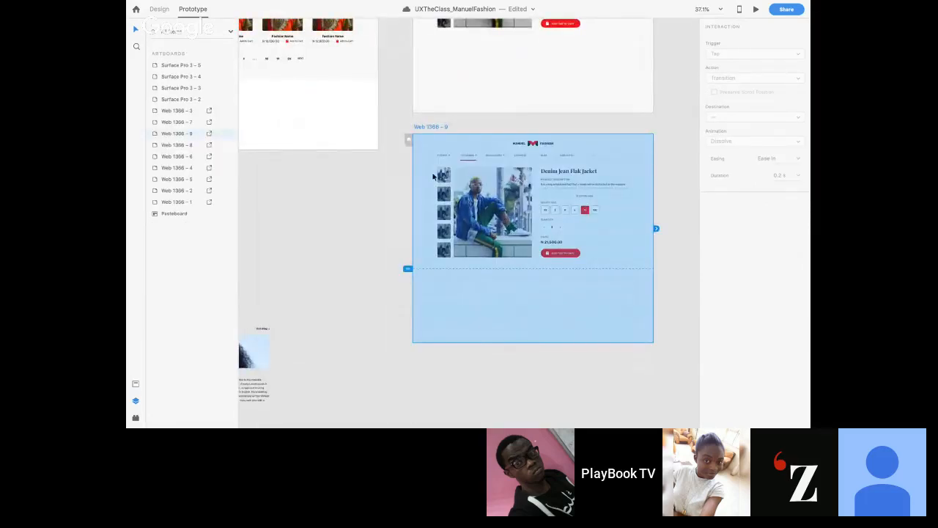
{"action": "left_click_drag", "start_coordinate": [429, 128], "coordinate": [436, 356]}
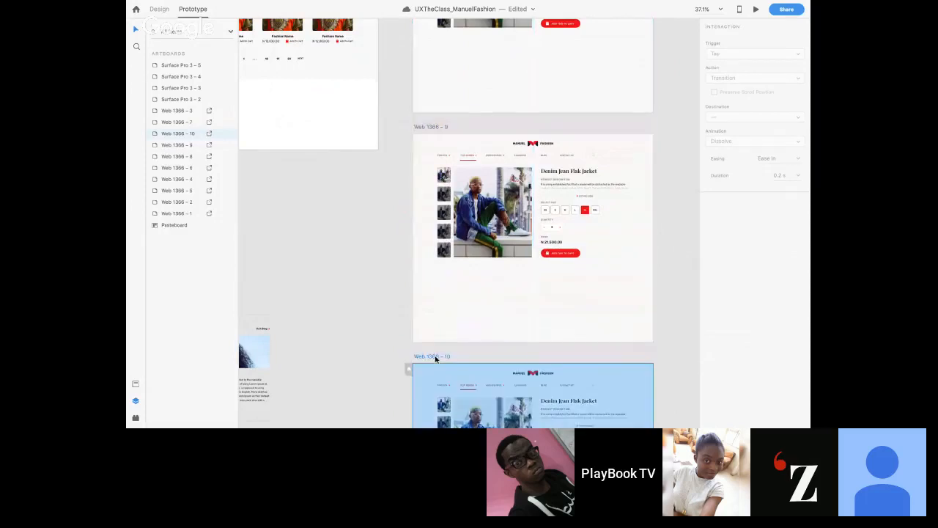
{"action": "scroll", "coordinate": [435, 356], "scroll_direction": "down", "scroll_amount": 5}
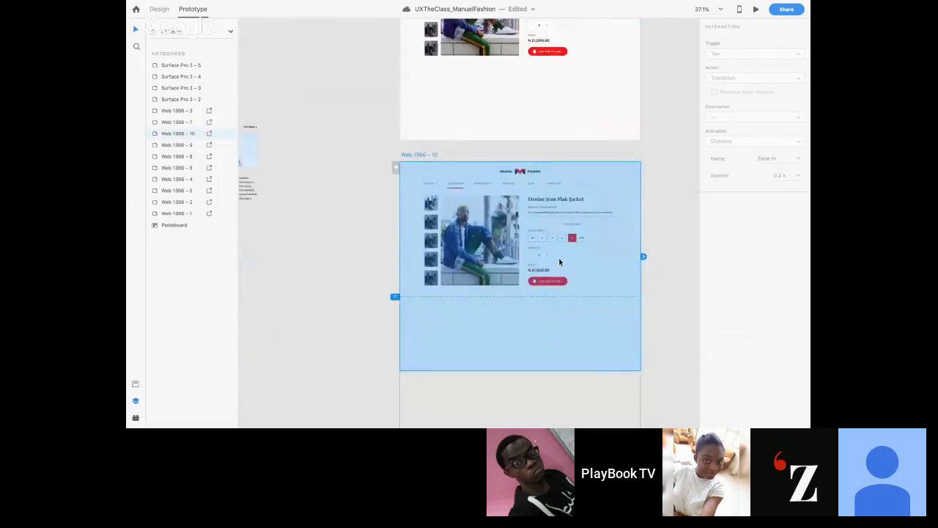
{"action": "key", "text": "super+3"}
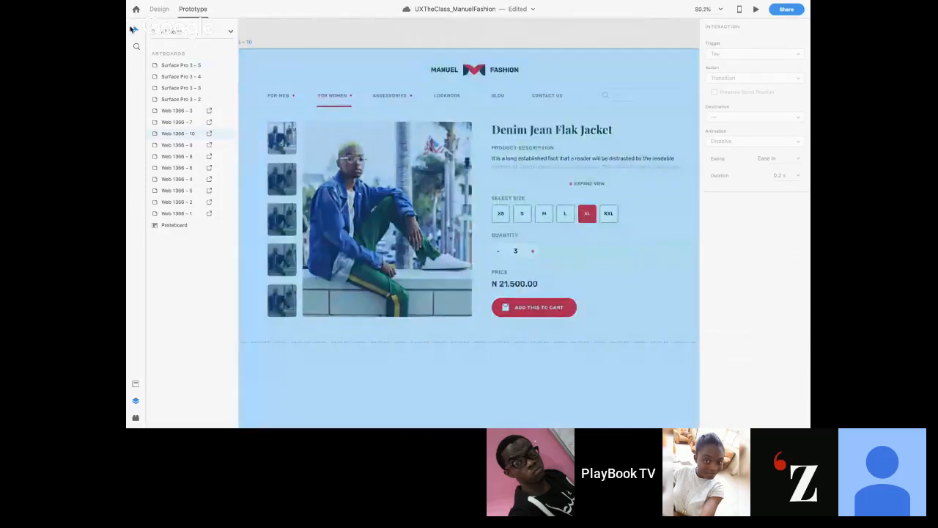
{"action": "left_click", "coordinate": [315, 42]}
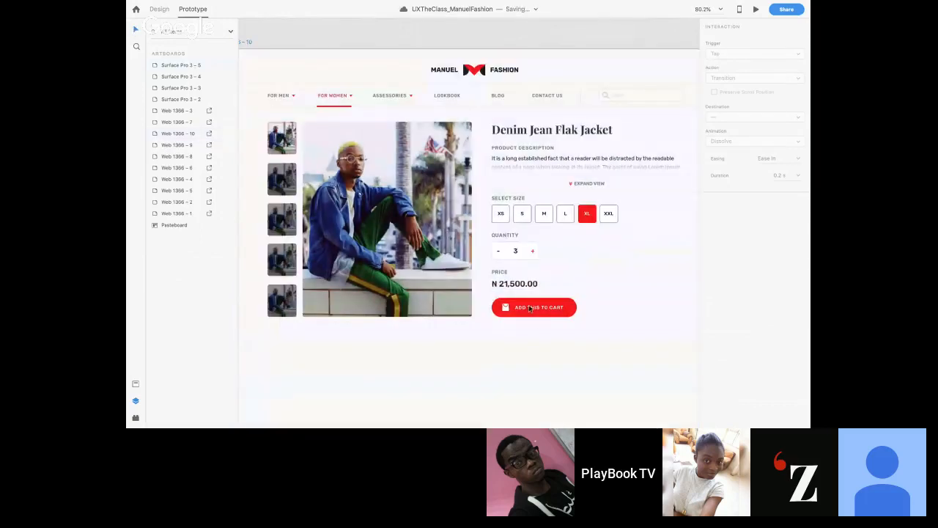
{"action": "left_click_drag", "start_coordinate": [487, 267], "coordinate": [584, 329]}
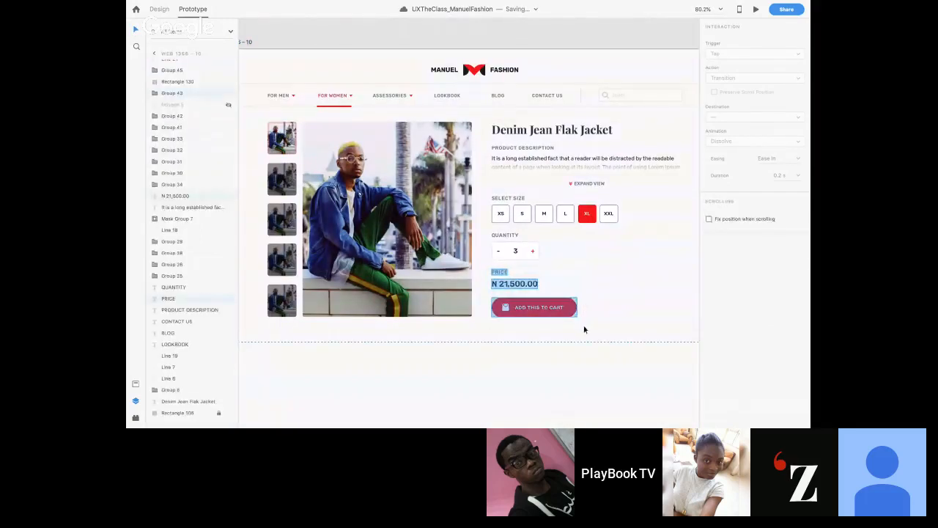
{"action": "left_click", "coordinate": [159, 8]}
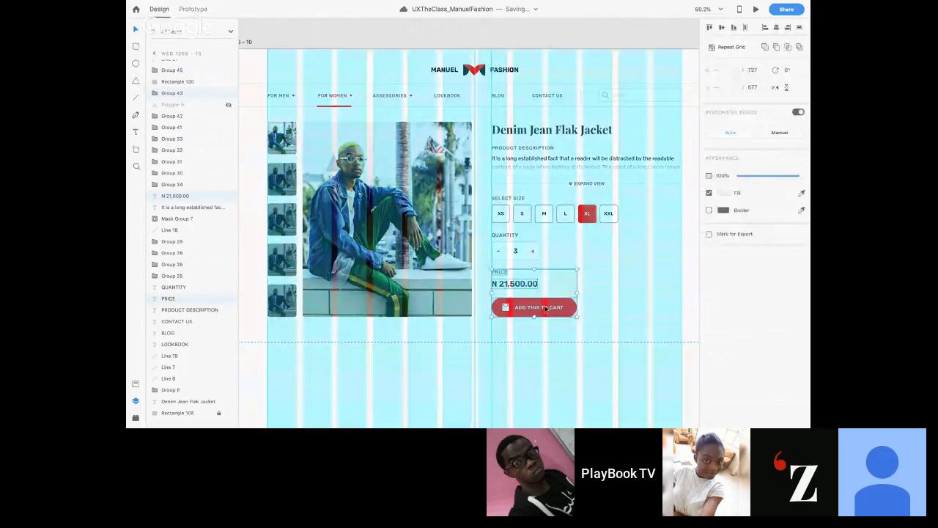
{"action": "left_click_drag", "start_coordinate": [545, 309], "coordinate": [546, 322]}
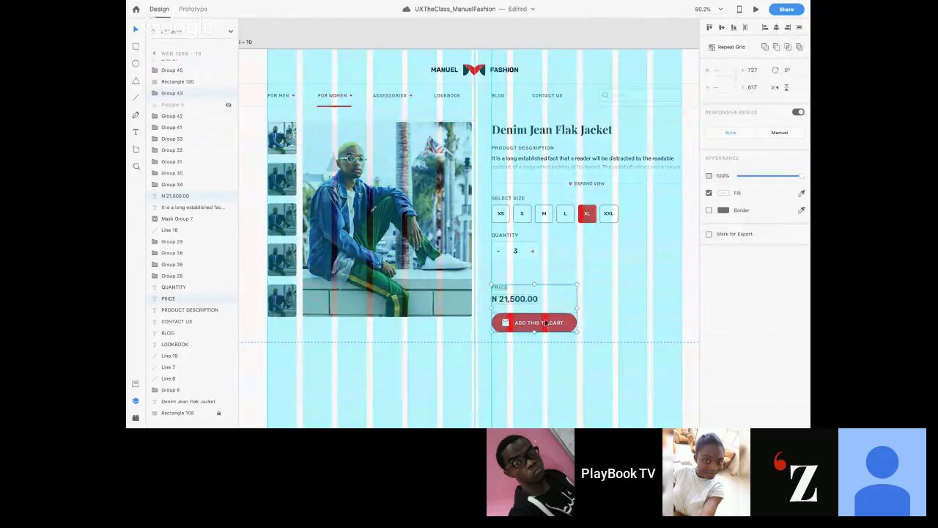
{"action": "left_click", "coordinate": [510, 237]}
{"action": "left_click_drag", "start_coordinate": [510, 237], "coordinate": [518, 271]}
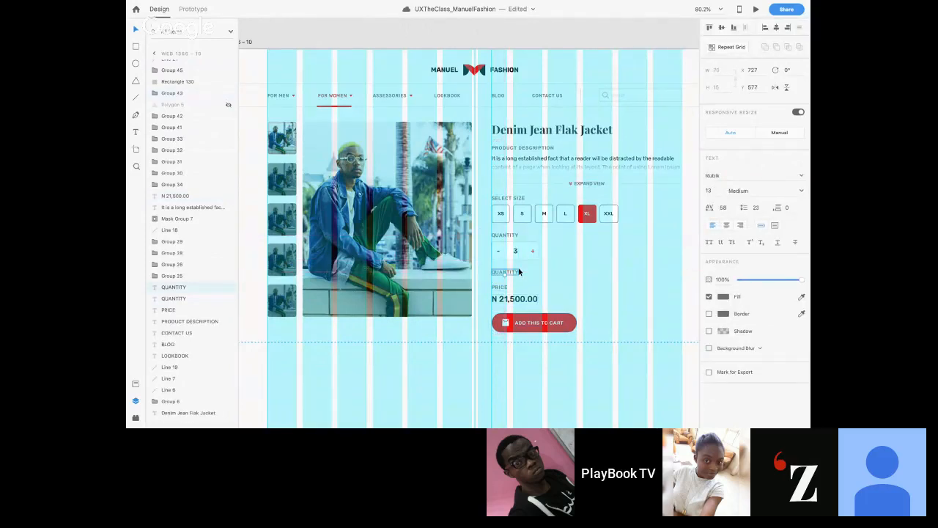
{"action": "key", "text": "ctrl+z"}
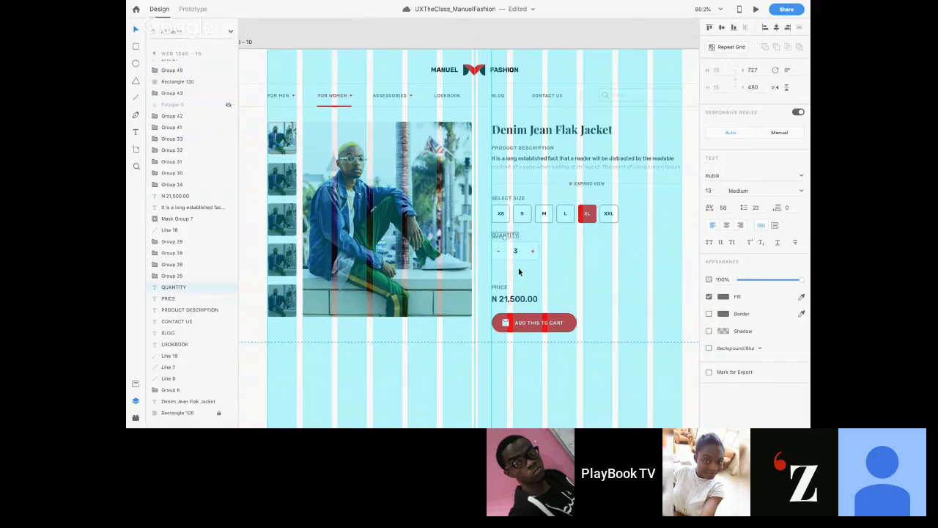
{"action": "key", "text": "ctrl+z"}
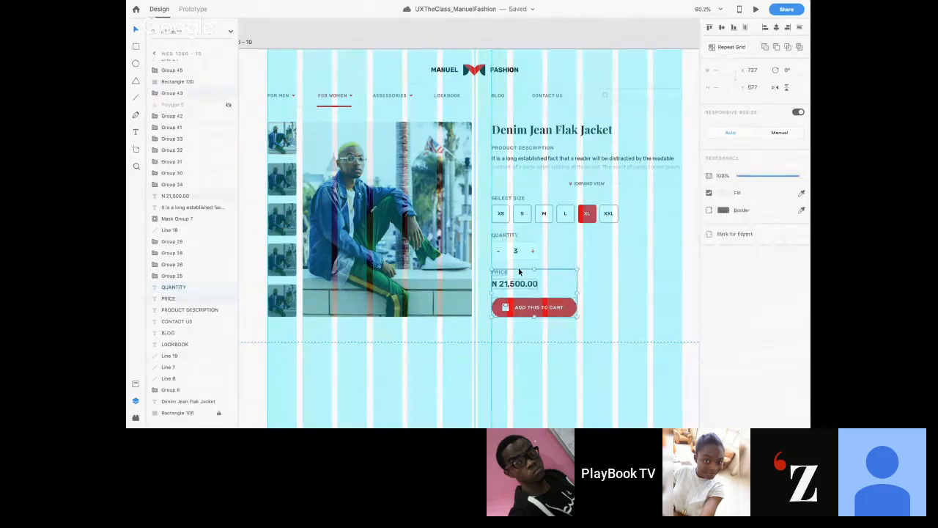
{"action": "left_click", "coordinate": [570, 256]}
{"action": "left_click", "coordinate": [502, 235]}
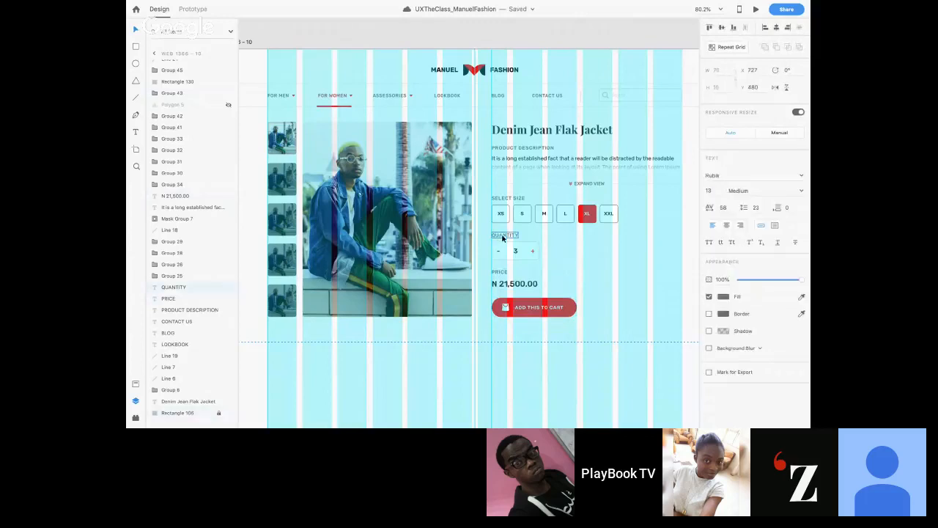
{"action": "left_click", "coordinate": [562, 250]}
- Duplicate the quantity selector's box, place the copy just right of it, and resize it to about 64 × 24
{"action": "scroll", "coordinate": [562, 250], "scroll_direction": "right", "scroll_amount": 5}
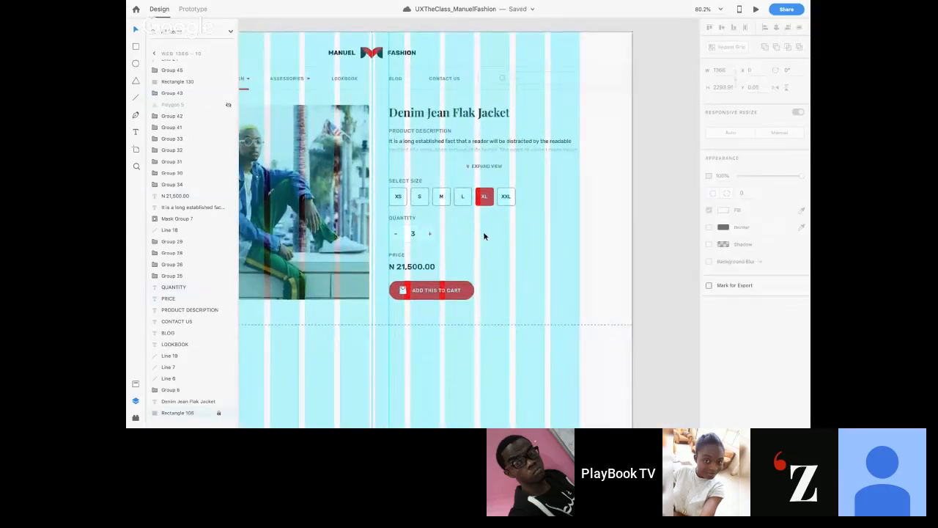
{"action": "scroll", "coordinate": [484, 236], "scroll_direction": "up", "scroll_amount": 5}
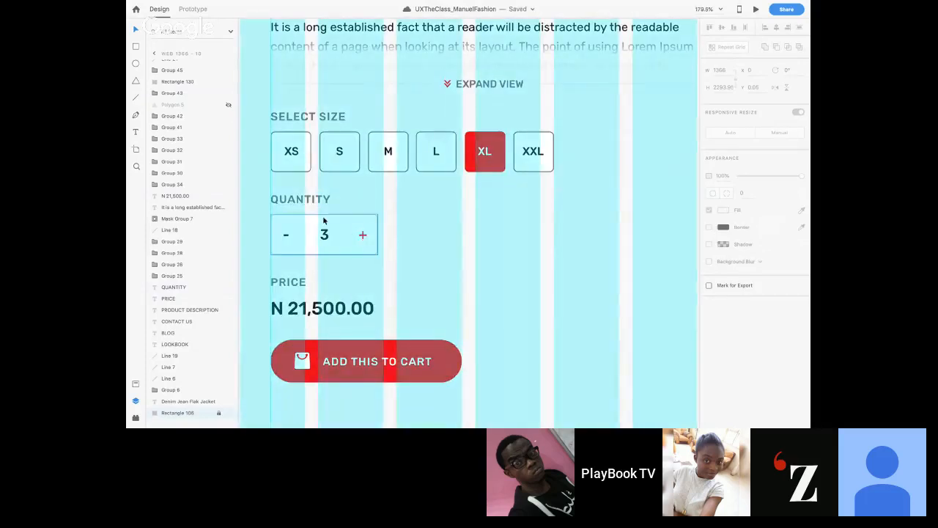
{"action": "left_click", "coordinate": [357, 224]}
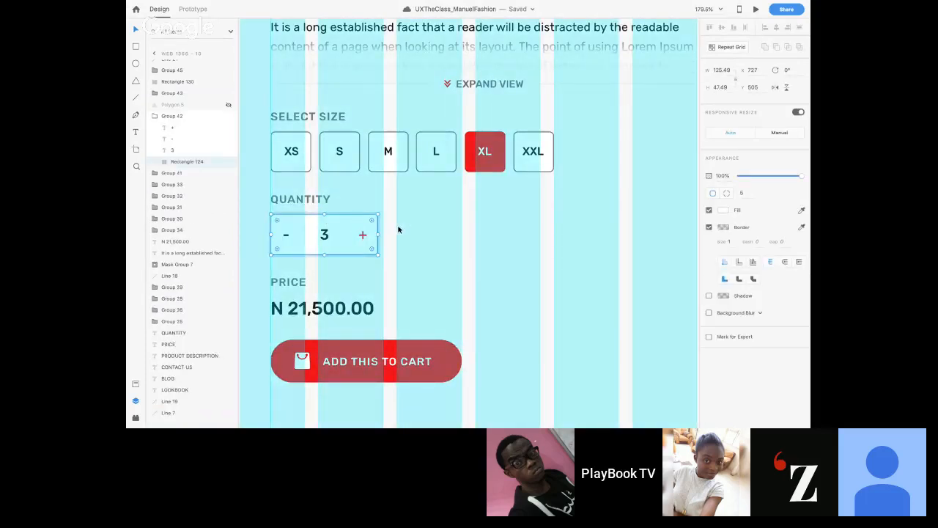
{"action": "left_click", "coordinate": [450, 239]}
{"action": "key", "text": "super+v"}
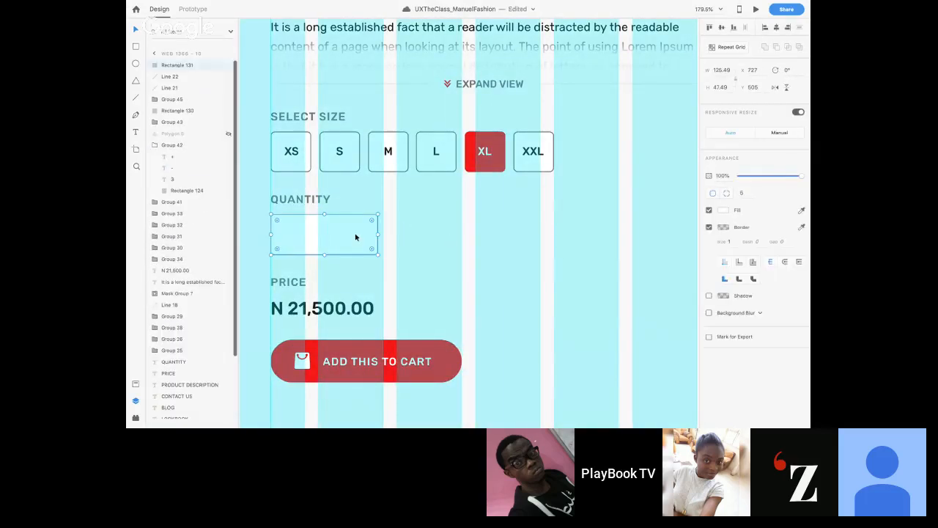
{"action": "left_click_drag", "start_coordinate": [355, 237], "coordinate": [455, 237]}
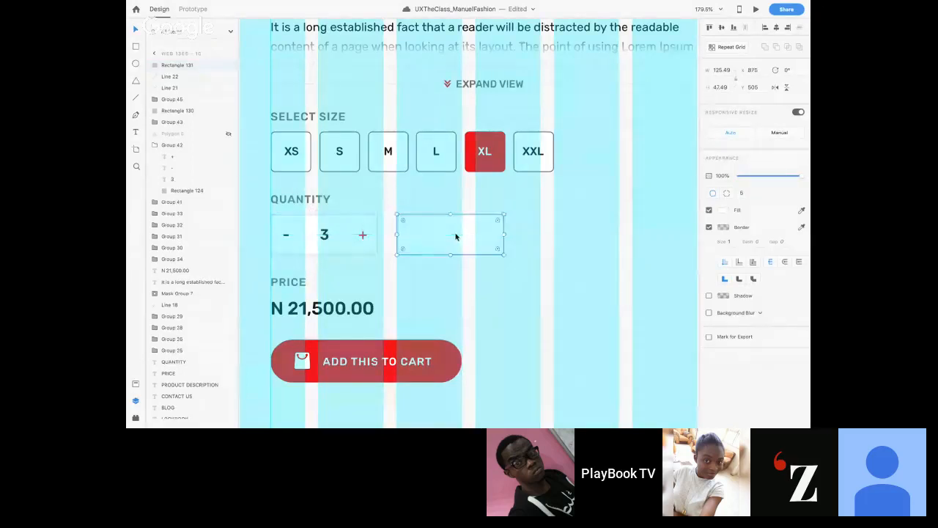
{"action": "left_click_drag", "start_coordinate": [503, 214], "coordinate": [462, 235]}
{"action": "left_click_drag", "start_coordinate": [432, 242], "coordinate": [433, 242]}
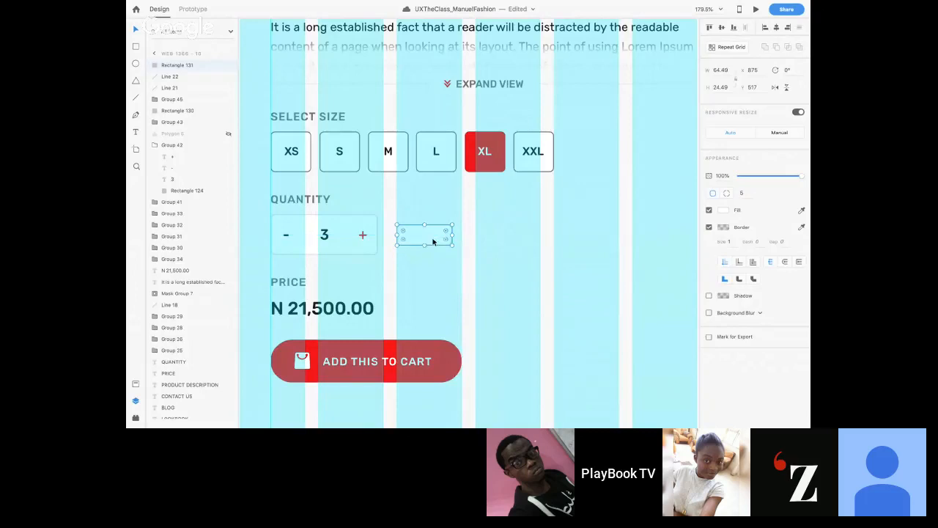
{"action": "scroll", "coordinate": [431, 241], "scroll_direction": "up", "scroll_amount": 10}
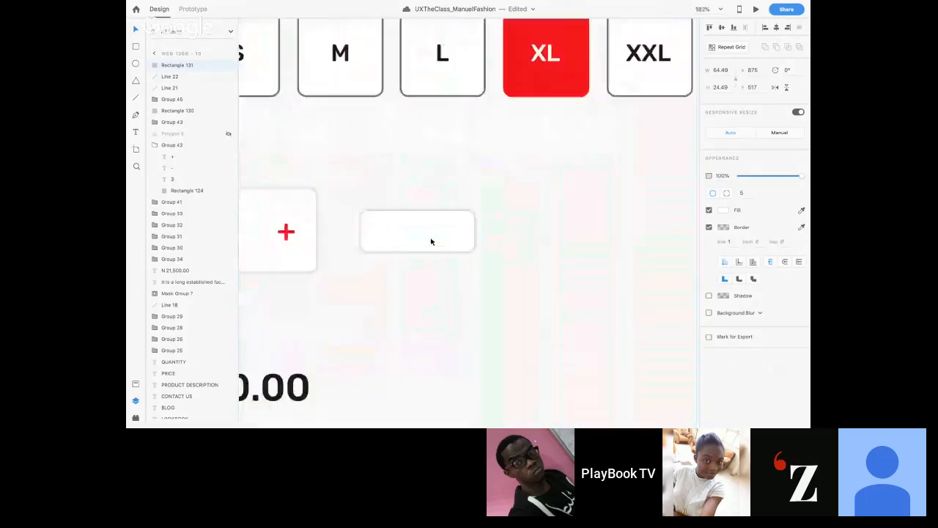
{"action": "scroll", "coordinate": [401, 235], "scroll_direction": "left", "scroll_amount": 1}
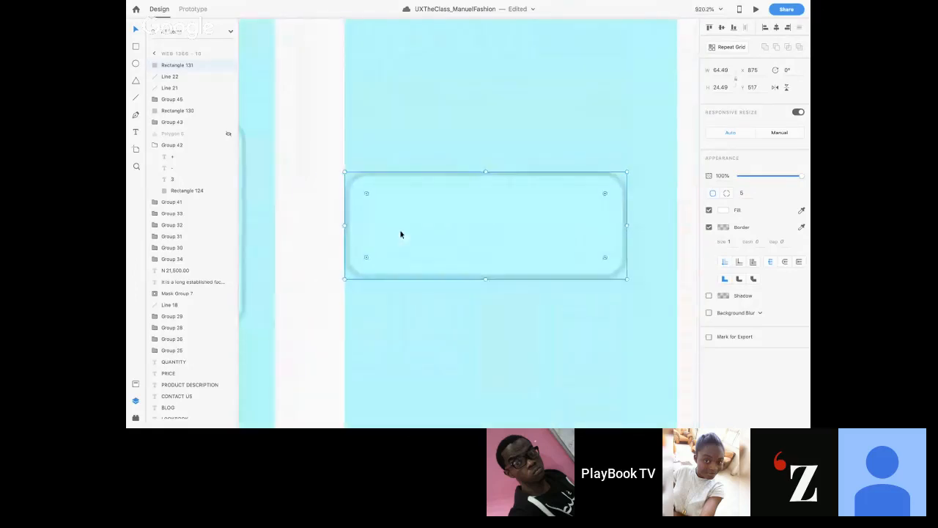
{"action": "left_click", "coordinate": [135, 116]}
{"action": "key", "text": "Escape"}
{"action": "left_click", "coordinate": [376, 219]}
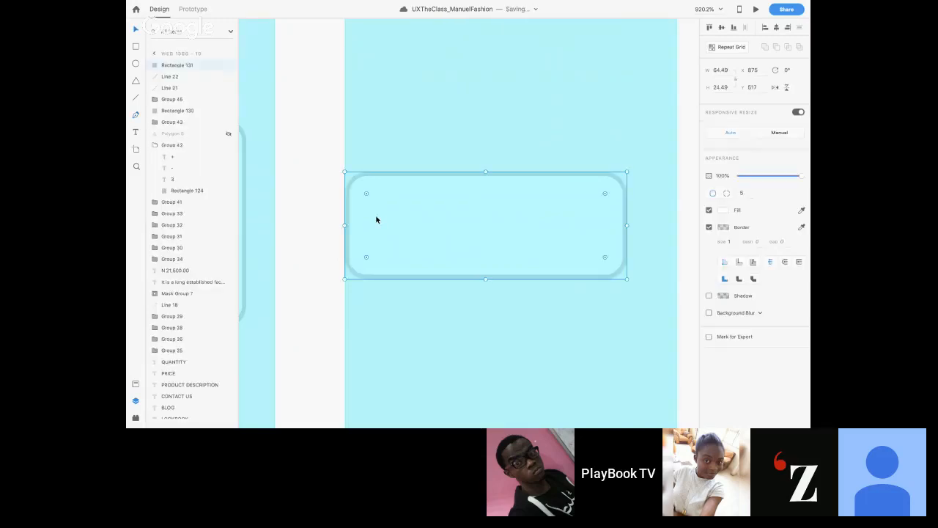
{"action": "left_click", "coordinate": [136, 116]}
{"action": "left_click", "coordinate": [346, 218]}
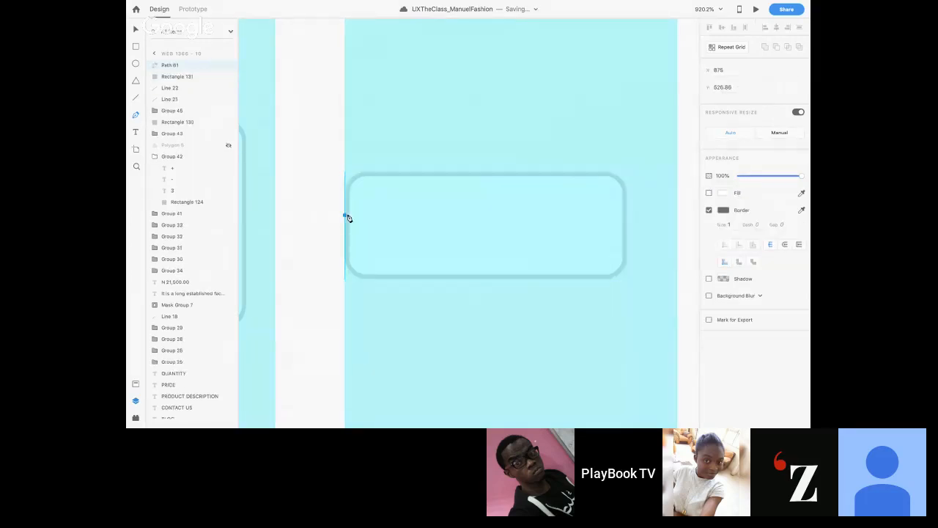
{"action": "left_click", "coordinate": [314, 216]}
{"action": "key", "text": "super+z"}
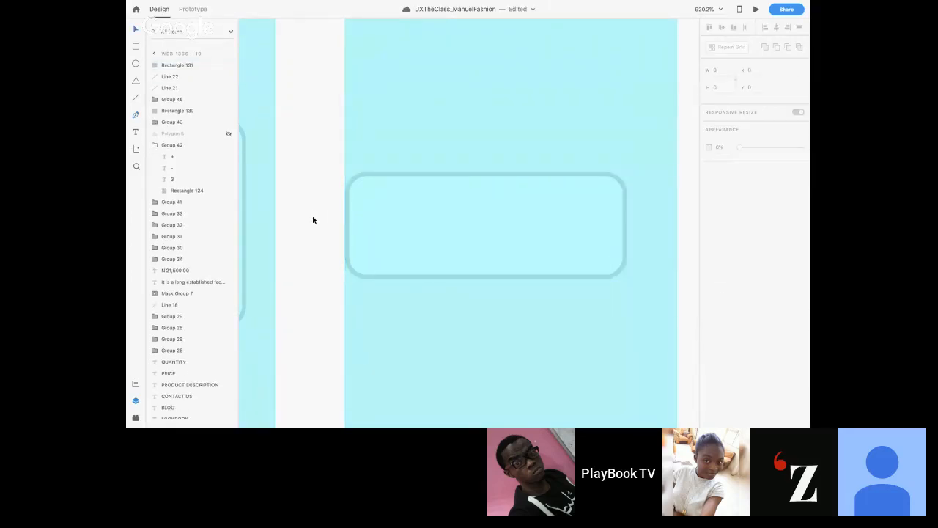
{"action": "key", "text": "v"}
- Add anchor points to the small rectangle's left edge and pull the middle one outward to form a triangular callout pointer
{"action": "left_click", "coordinate": [410, 230]}
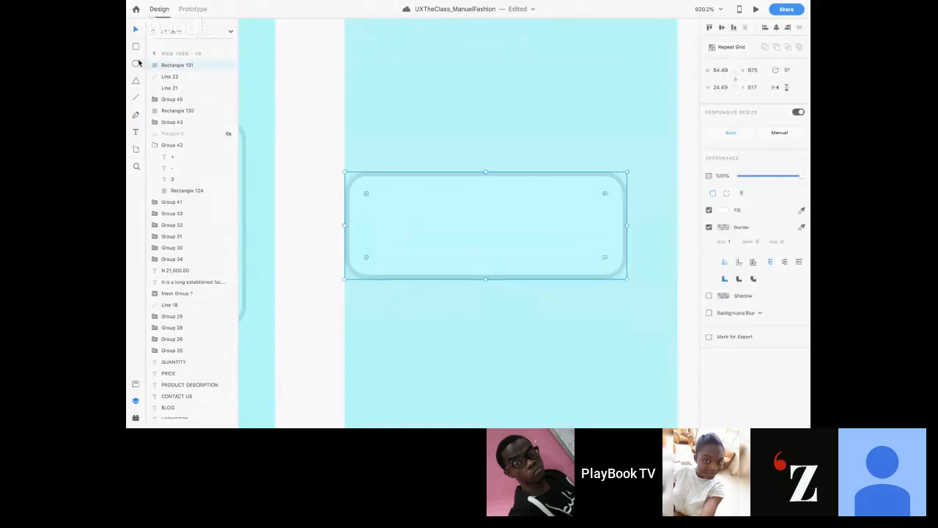
{"action": "key", "text": "p"}
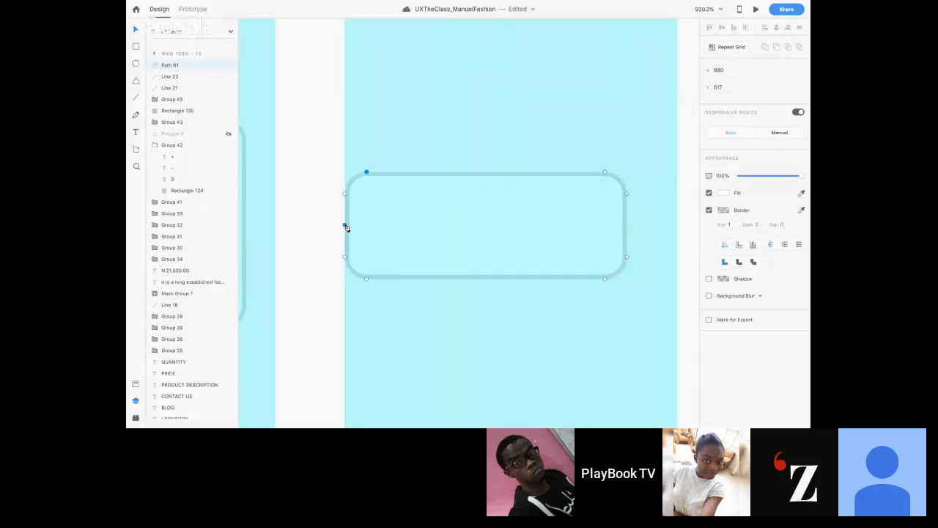
{"action": "left_click", "coordinate": [345, 225]}
{"action": "left_click", "coordinate": [345, 211]}
{"action": "left_click", "coordinate": [346, 236]}
{"action": "left_click", "coordinate": [346, 225]}
{"action": "left_click", "coordinate": [345, 226]}
{"action": "left_click_drag", "start_coordinate": [346, 226], "coordinate": [327, 226]}
{"action": "left_click", "coordinate": [345, 238]}
{"action": "left_click_drag", "start_coordinate": [345, 239], "coordinate": [345, 243]}
{"action": "key", "text": "super+r"}
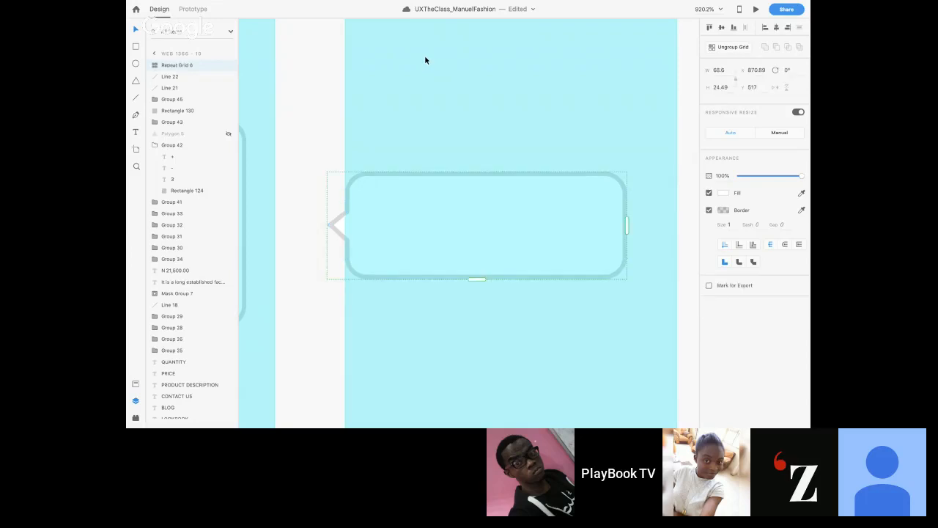
{"action": "left_click", "coordinate": [735, 48]}
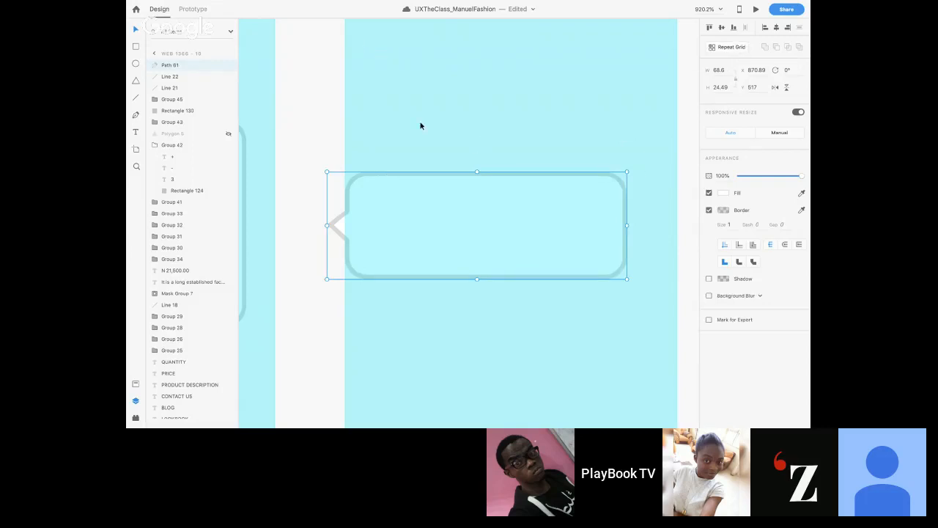
- Fill the callout shape with the saved red swatch, remove its border and lower its opacity to 18%
{"action": "scroll", "coordinate": [420, 126], "scroll_direction": "down", "scroll_amount": 5}
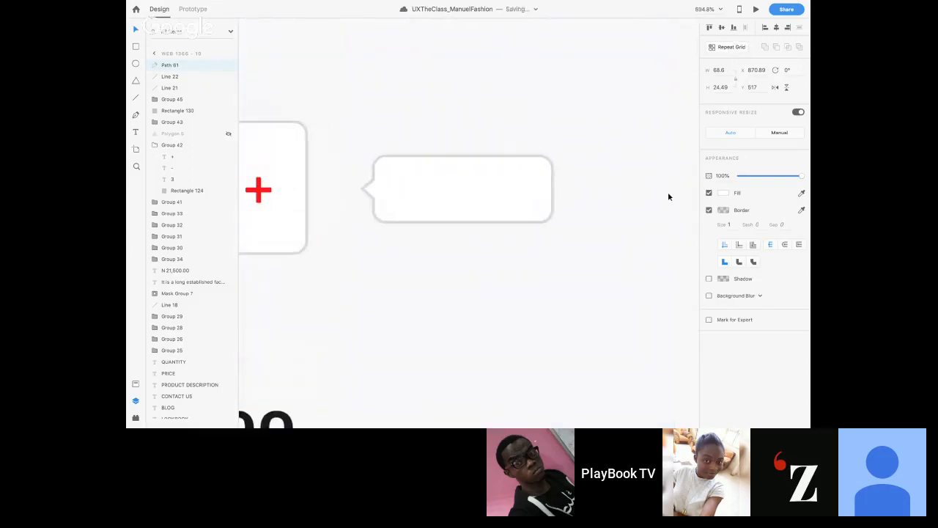
{"action": "left_click", "coordinate": [723, 193]}
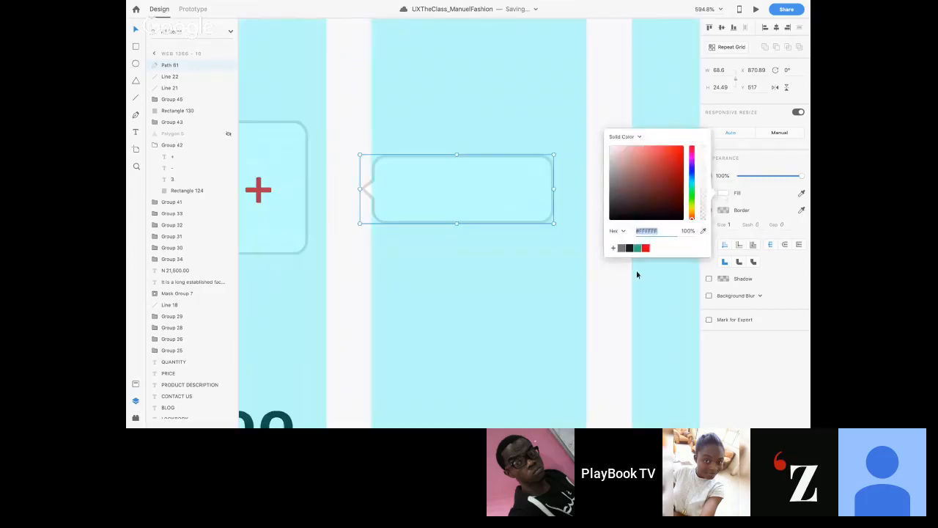
{"action": "left_click", "coordinate": [645, 249]}
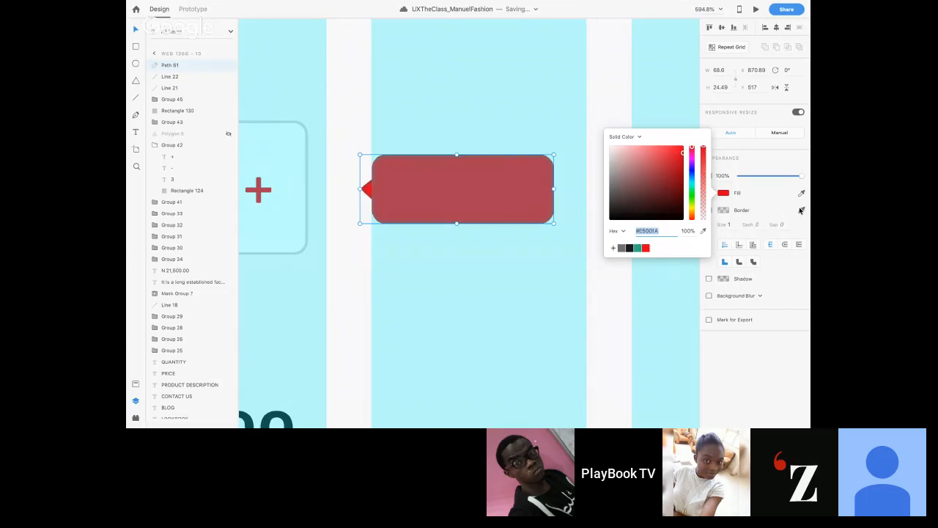
{"action": "left_click", "coordinate": [772, 213]}
{"action": "left_click", "coordinate": [707, 210]}
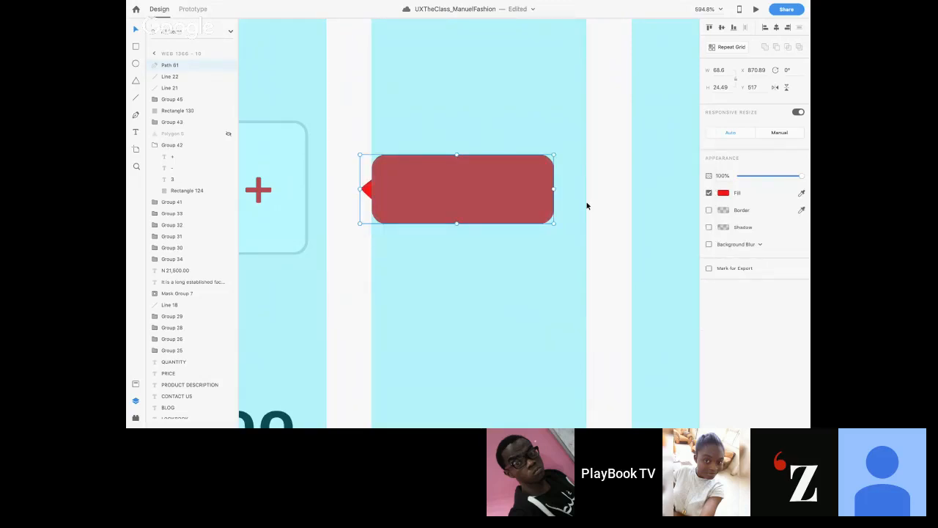
{"action": "left_click_drag", "start_coordinate": [767, 176], "coordinate": [750, 176]}
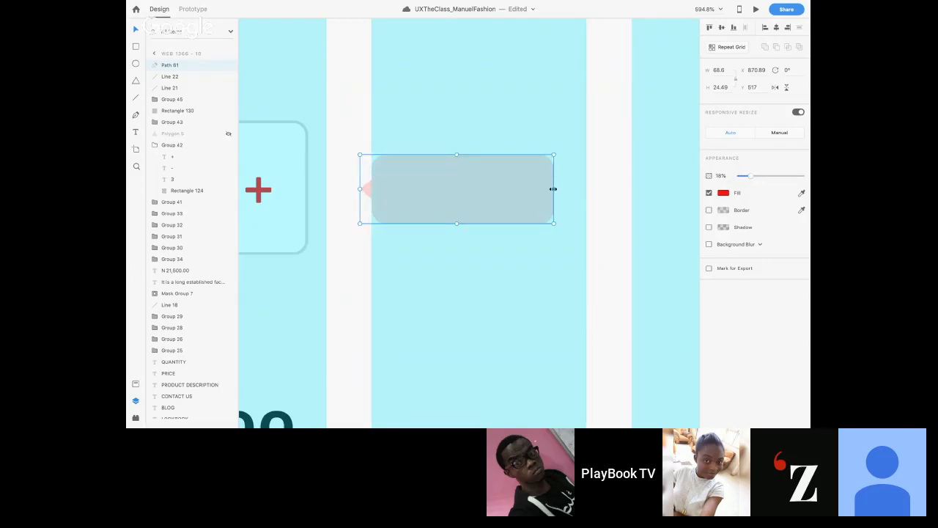
- Lengthen the callout by shifting only its right-end anchor points to the right, keeping the pointer and corners undistorted
{"action": "left_click_drag", "start_coordinate": [553, 189], "coordinate": [617, 189]}
{"action": "key", "text": "super+z"}
{"action": "double_click", "coordinate": [524, 211]}
{"action": "left_click_drag", "start_coordinate": [572, 130], "coordinate": [663, 228]}
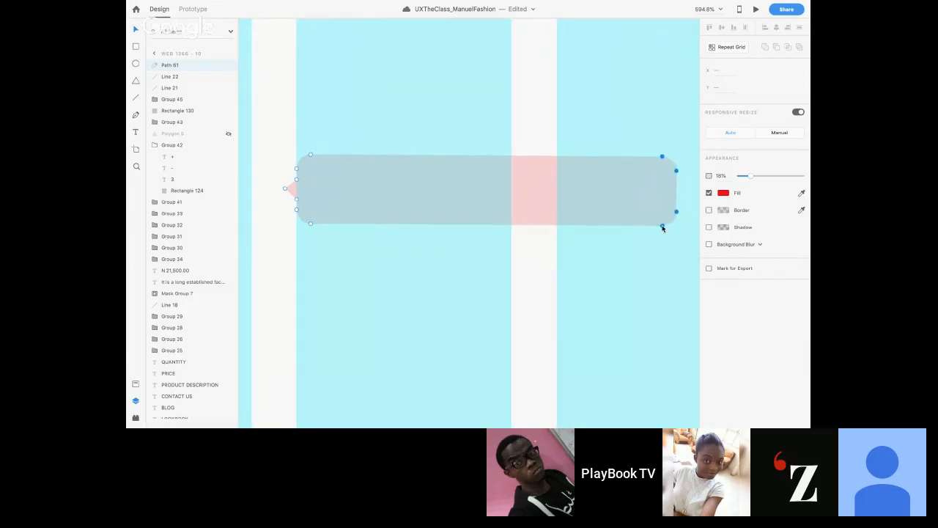
{"action": "key", "text": "super+z"}
{"action": "key", "text": "shift+Right"}
{"action": "key", "text": "shift+Right"}
{"action": "key", "text": "shift+Right"}
{"action": "key", "text": "shift+Right"}
{"action": "key", "text": "shift+Right"}
{"action": "key", "text": "shift+Right"}
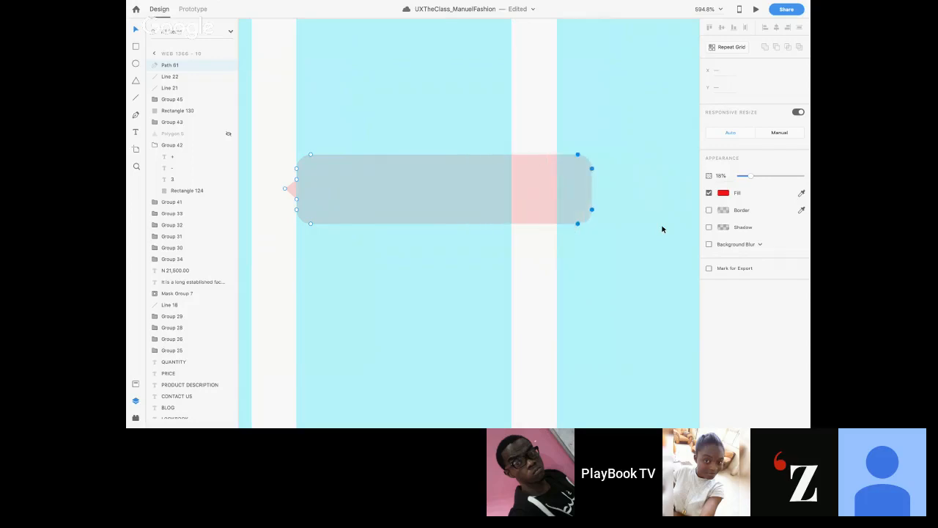
{"action": "scroll", "coordinate": [662, 228], "scroll_direction": "down", "scroll_amount": 3}
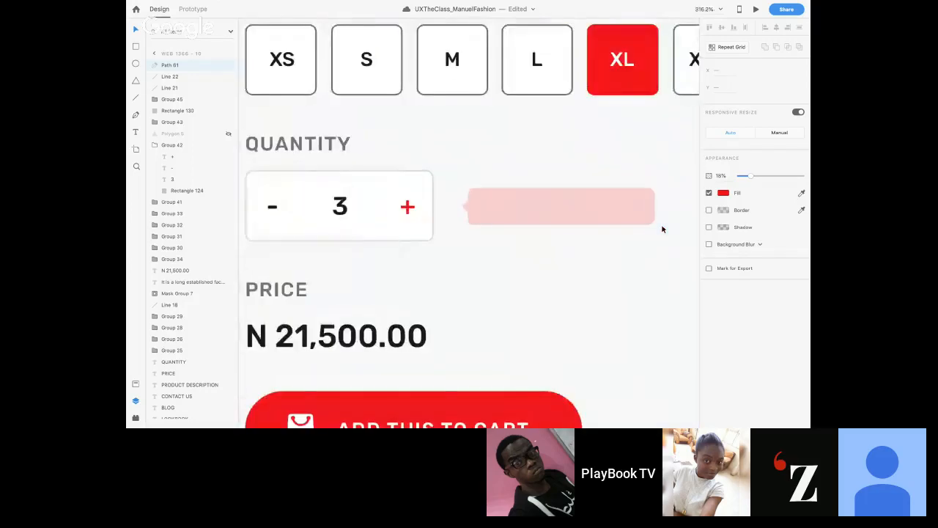
{"action": "key", "text": "Right"}
{"action": "key", "text": "Right"}
{"action": "key", "text": "Right"}
{"action": "key", "text": "Right"}
{"action": "key", "text": "Right"}
{"action": "key", "text": "Right"}
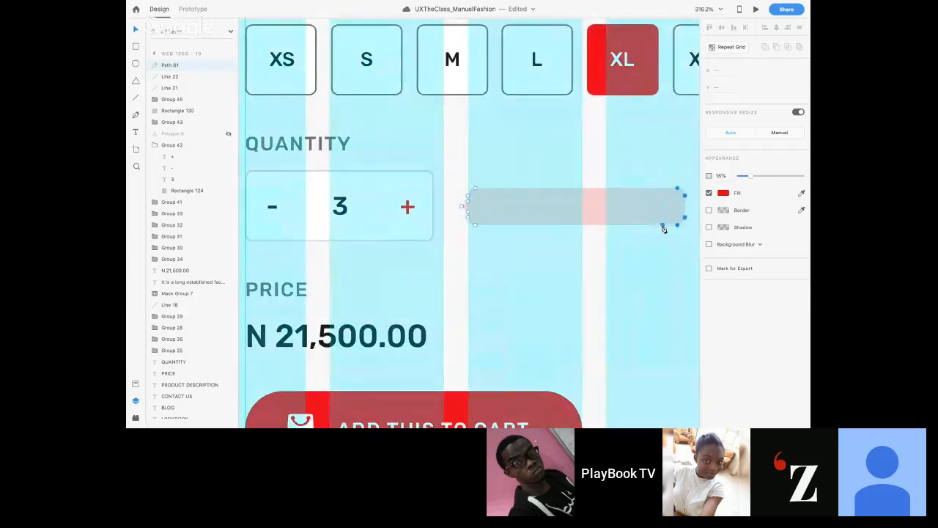
{"action": "left_click", "coordinate": [647, 264]}
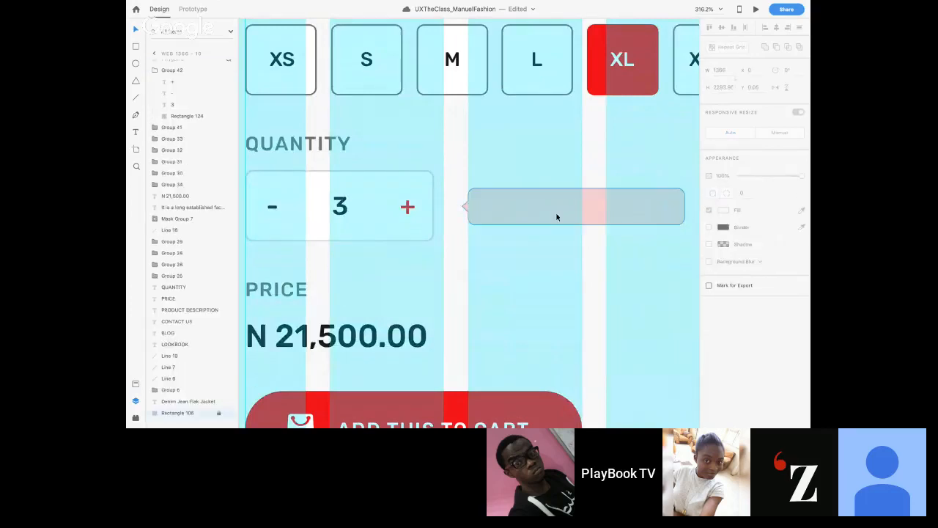
- Copy the QUANTITY label into the callout and bring the copy forward
{"action": "left_click_drag", "start_coordinate": [323, 154], "coordinate": [559, 208]}
{"action": "key", "text": "super+bracketright"}
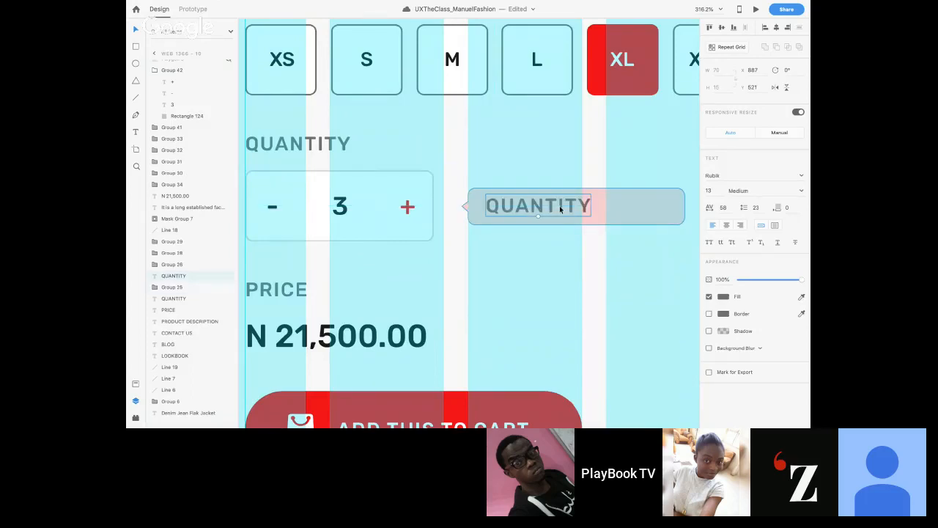
- Reorder the layers so the copied QUANTITY text sits above the callout shape and the shape lies behind it
{"action": "key", "text": "super+bracketright"}
{"action": "key", "text": "super+bracketright"}
{"action": "key", "text": "super+bracketright"}
{"action": "key", "text": "super+bracketright"}
{"action": "key", "text": "super+bracketright"}
{"action": "key", "text": "super+bracketright"}
{"action": "key", "text": "super+bracketright"}
{"action": "key", "text": "super+bracketright"}
{"action": "key", "text": "super+bracketright"}
{"action": "key", "text": "super+bracketright"}
{"action": "key", "text": "super+bracketright"}
{"action": "key", "text": "super+bracketright"}
{"action": "key", "text": "super+bracketright"}
{"action": "key", "text": "super+bracketright"}
{"action": "key", "text": "super+bracketright"}
{"action": "key", "text": "super+bracketright"}
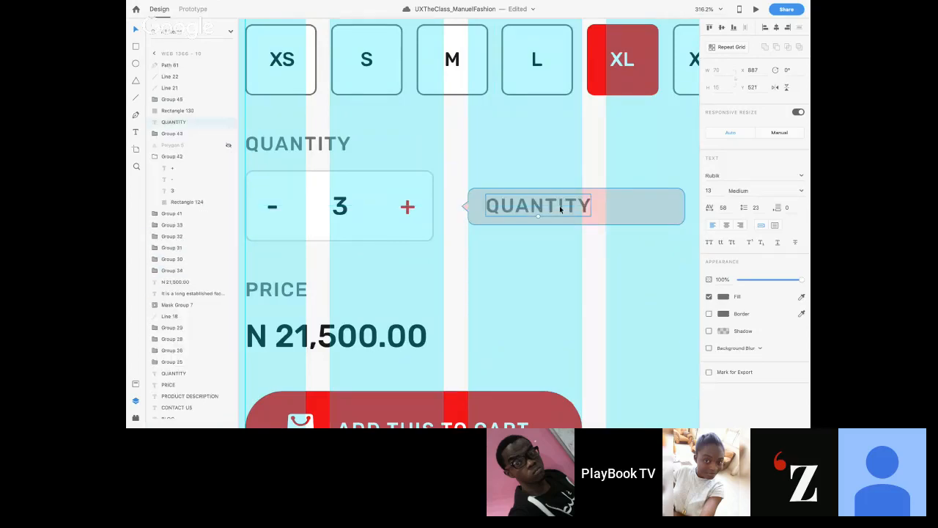
{"action": "double_click", "coordinate": [560, 207]}
{"action": "key", "text": "Escape"}
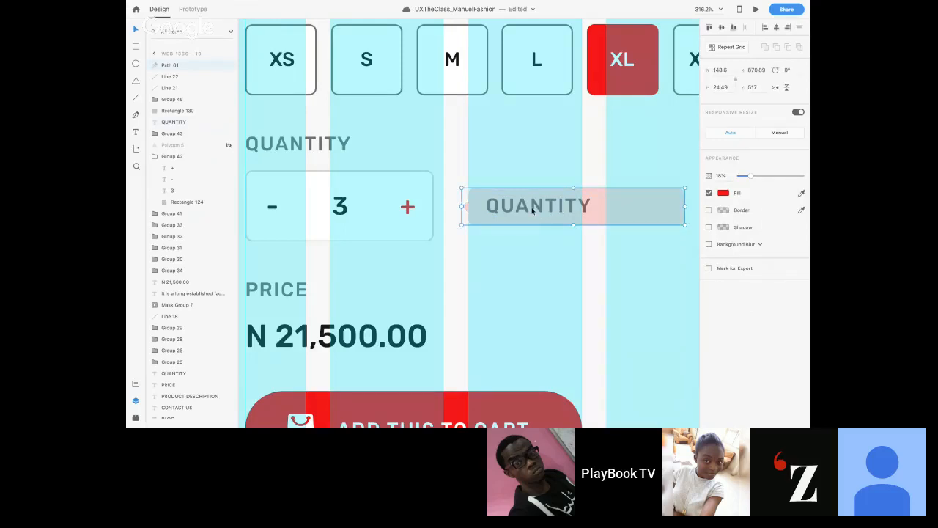
{"action": "key", "text": "super+bracketleft"}
{"action": "key", "text": "super+bracketleft"}
{"action": "key", "text": "super+bracketleft"}
{"action": "key", "text": "super+bracketleft"}
{"action": "key", "text": "super+bracketleft"}
{"action": "key", "text": "super+bracketleft"}
{"action": "key", "text": "super+bracketleft"}
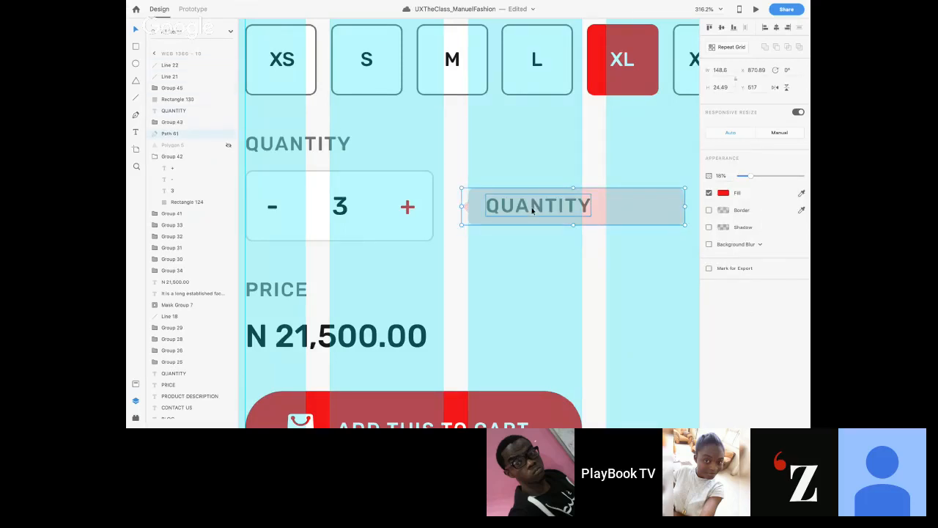
- Replace the copied QUANTITY text inside the callout with OUT OF STOCK
{"action": "left_click", "coordinate": [532, 209]}
{"action": "double_click", "coordinate": [532, 209]}
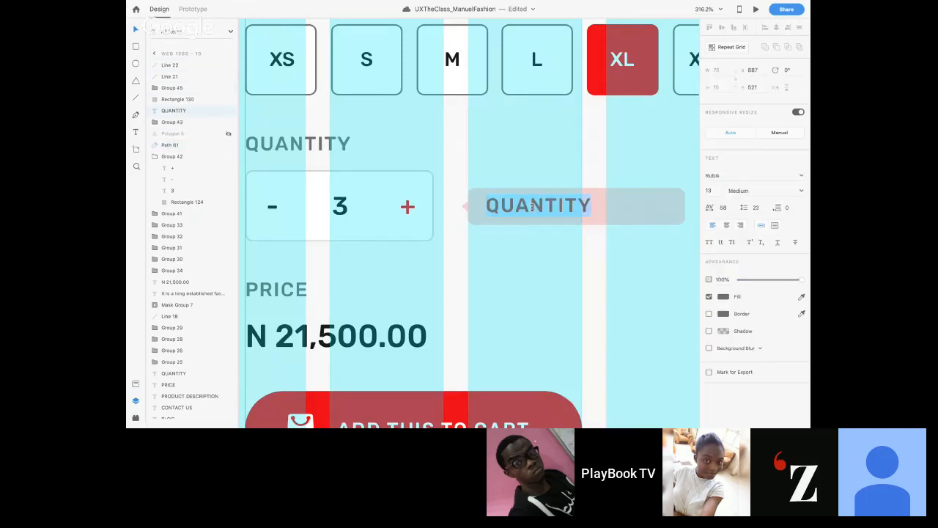
{"action": "type", "text": "OUT OF S"}
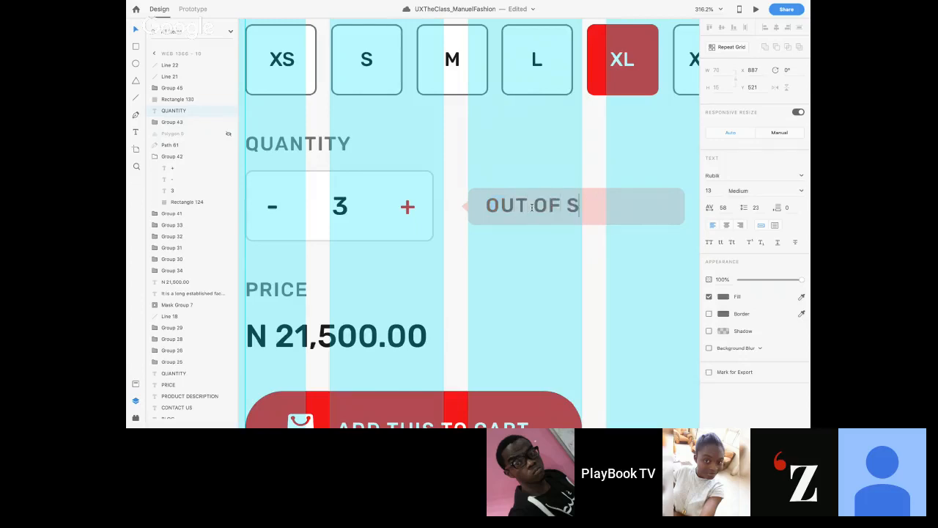
{"action": "type", "text": "TOCK"}
{"action": "key", "text": "Escape"}
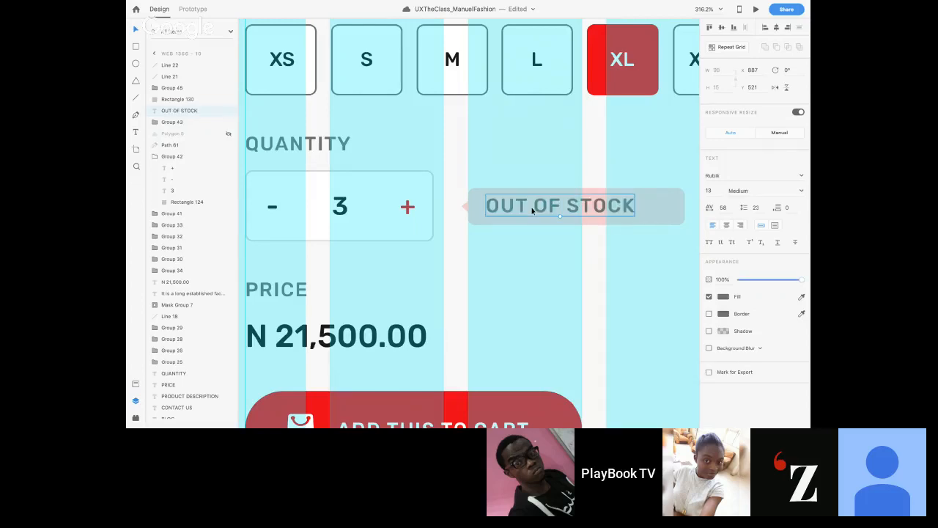
- Nudge the OUT OF STOCK text down 1 px and fill it with the saved red swatch
{"action": "left_click", "coordinate": [540, 205]}
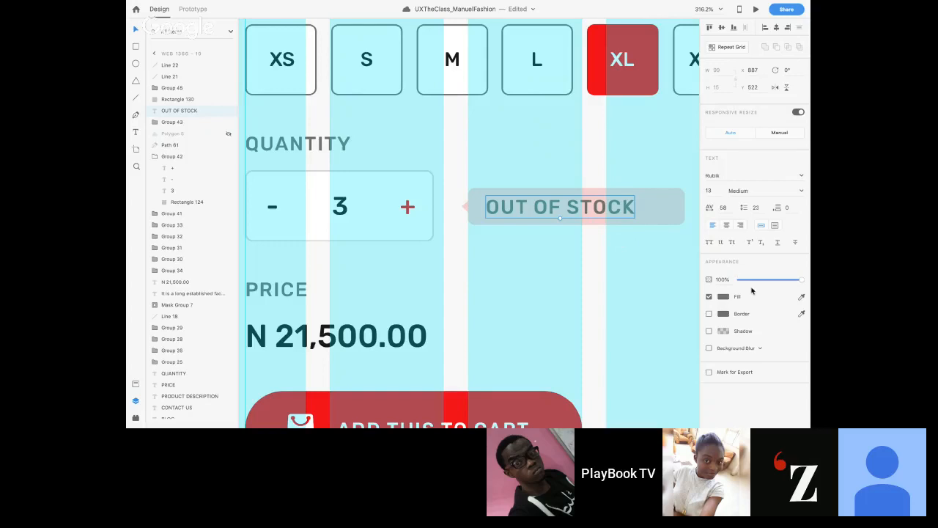
{"action": "left_click", "coordinate": [724, 297]}
{"action": "left_click", "coordinate": [646, 346]}
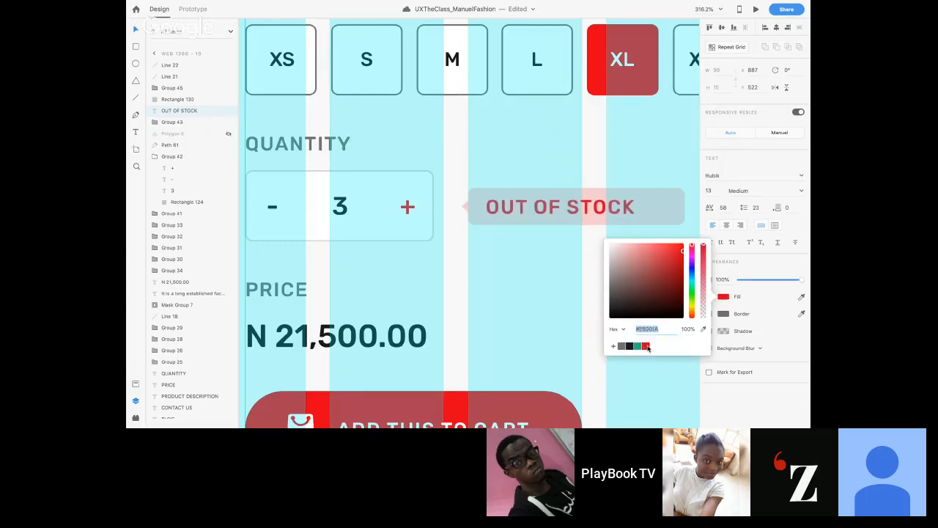
- Shorten the callout by shifting only its right-end anchor points 21 px to the left
{"action": "left_click", "coordinate": [662, 210]}
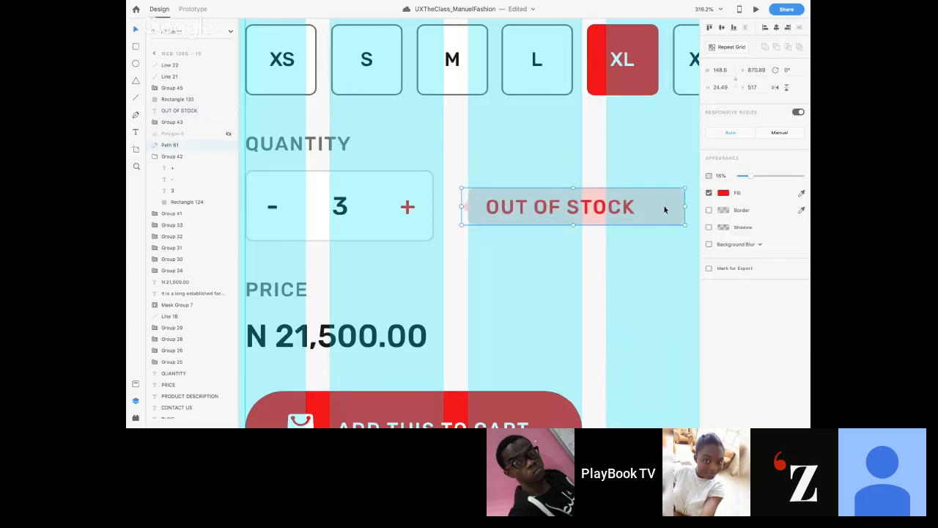
{"action": "double_click", "coordinate": [664, 207]}
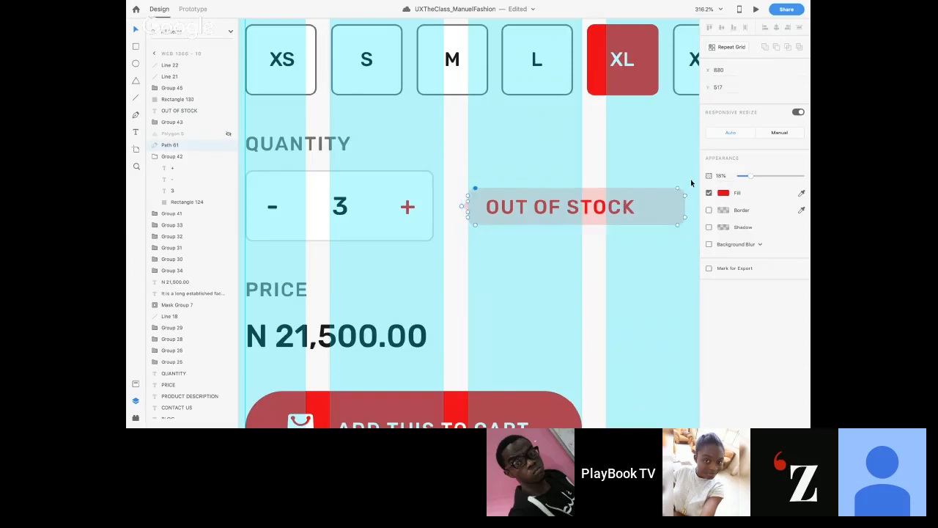
{"action": "left_click_drag", "start_coordinate": [694, 176], "coordinate": [625, 242]}
{"action": "key", "text": "shift+Left"}
{"action": "key", "text": "shift+Left"}
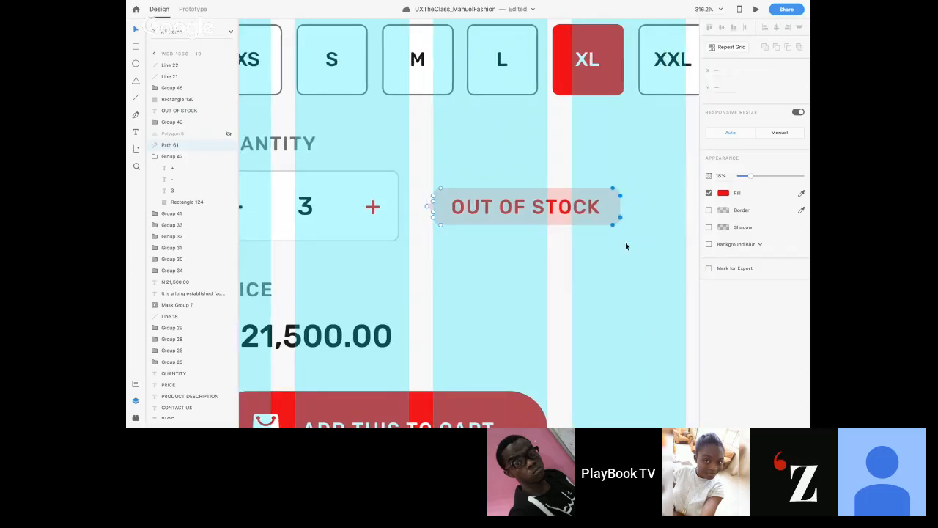
{"action": "key", "text": "Left"}
{"action": "left_click", "coordinate": [611, 245]}
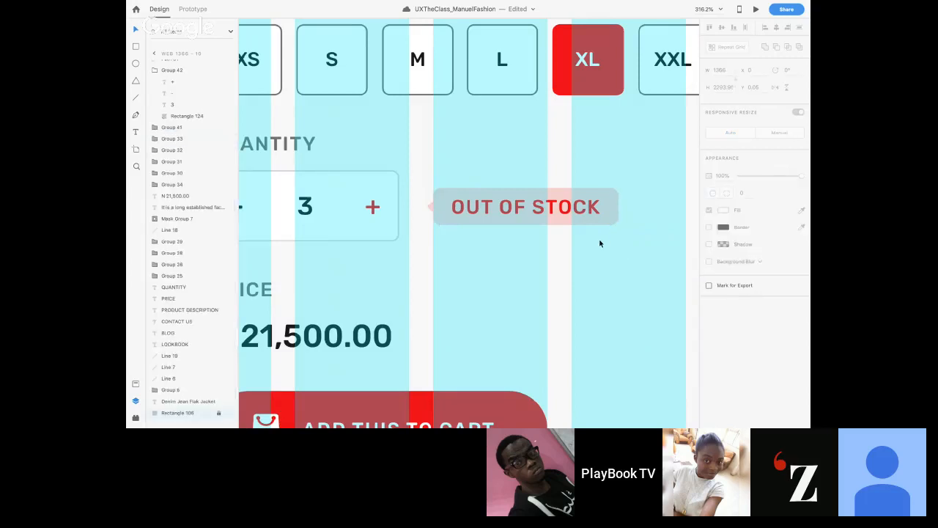
- Group the OUT OF STOCK text with its callout shape
{"action": "left_click_drag", "start_coordinate": [570, 173], "coordinate": [552, 239]}
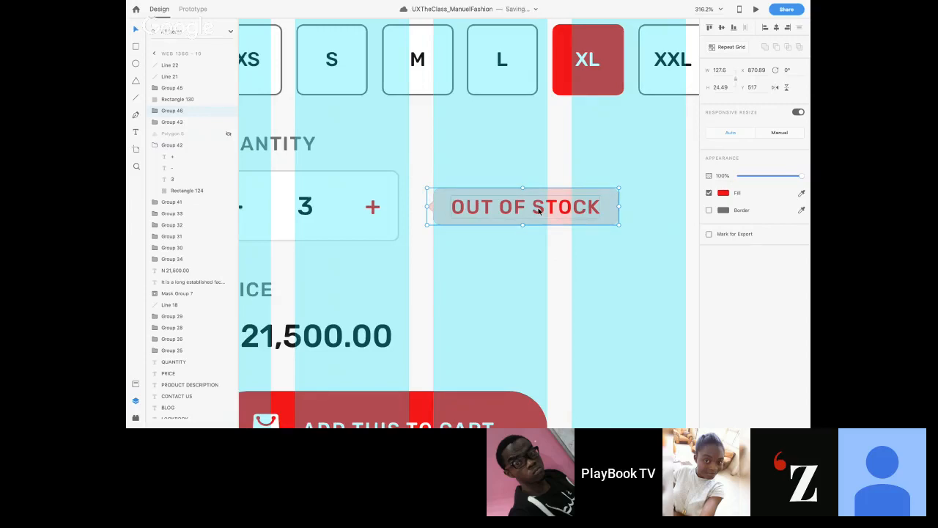
{"action": "scroll", "coordinate": [584, 237], "scroll_direction": "down", "scroll_amount": 6}
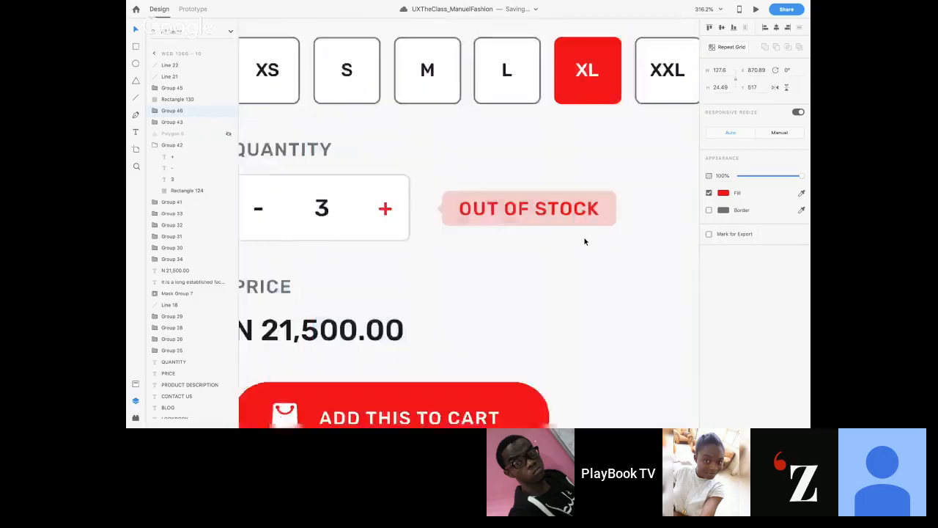
{"action": "scroll", "coordinate": [584, 240], "scroll_direction": "up", "scroll_amount": 1}
- Fade the plus sign inside the quantity selector by lowering its opacity to a faint tint
{"action": "left_click", "coordinate": [481, 261]}
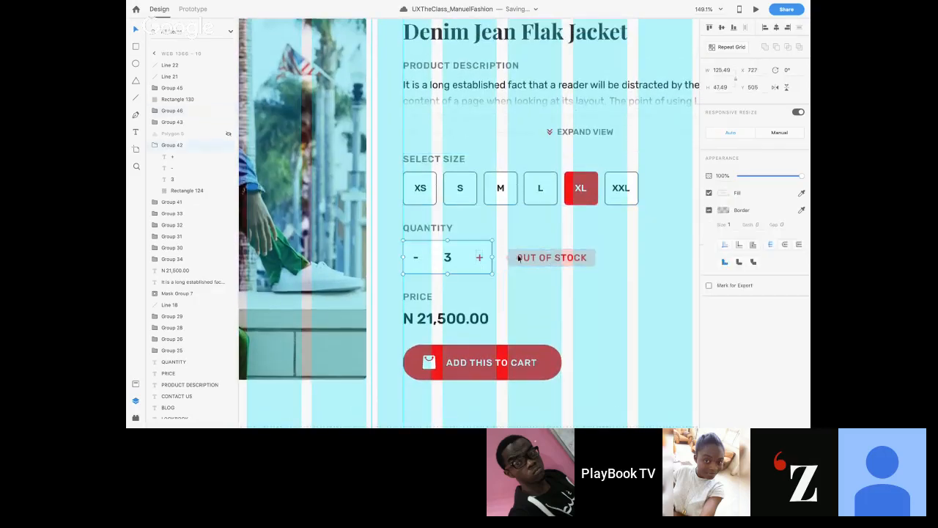
{"action": "double_click", "coordinate": [480, 258]}
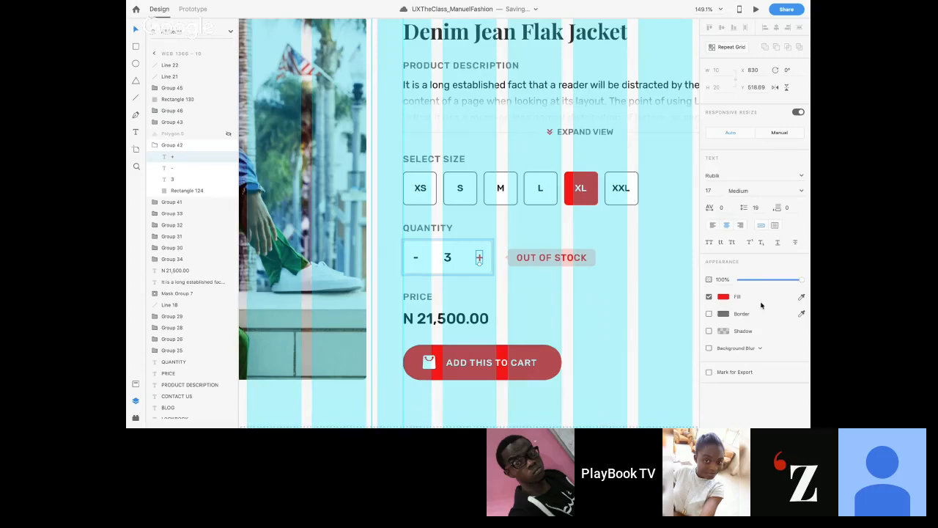
{"action": "left_click_drag", "start_coordinate": [761, 281], "coordinate": [752, 281]}
- Reduce the OUT OF STOCK text to size 11 and adjust its vertical position within the callout
{"action": "double_click", "coordinate": [548, 259]}
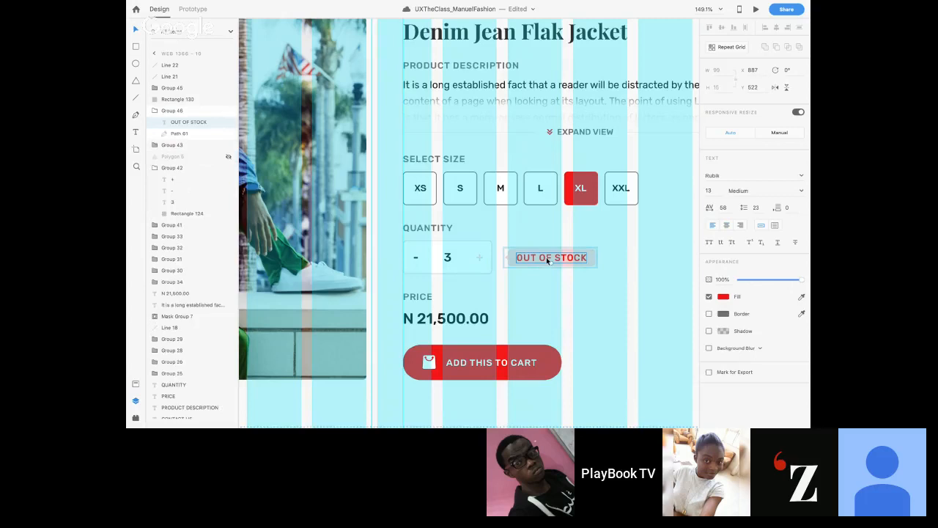
{"action": "key", "text": "super+shift+comma"}
{"action": "key", "text": "super+shift+comma"}
{"action": "key", "text": "Up"}
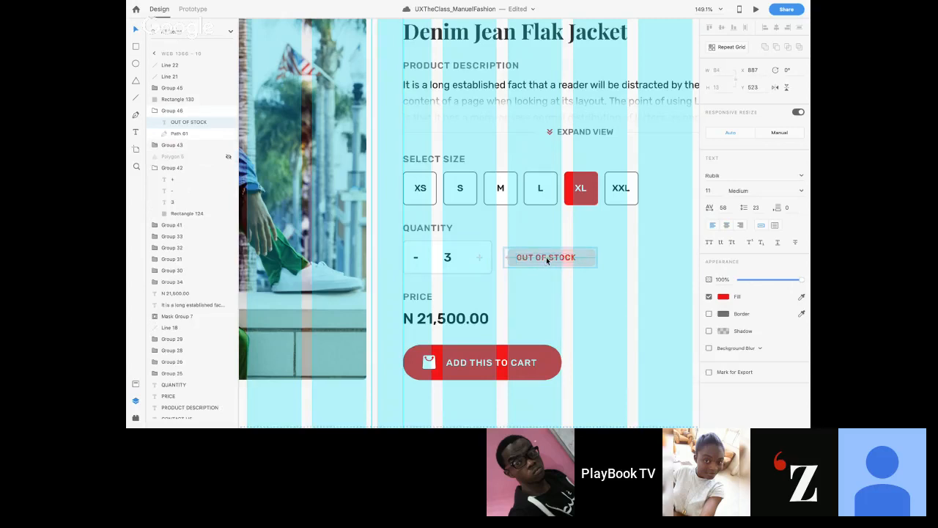
- Shift the callout's right-end anchor points 15 px to the left to fit the smaller text
{"action": "scroll", "coordinate": [573, 257], "scroll_direction": "up", "scroll_amount": 5}
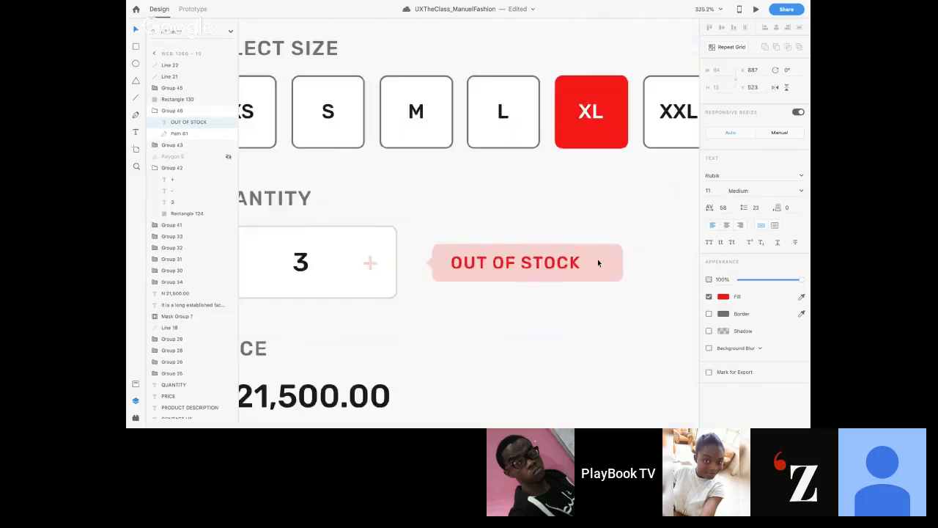
{"action": "left_click", "coordinate": [600, 264]}
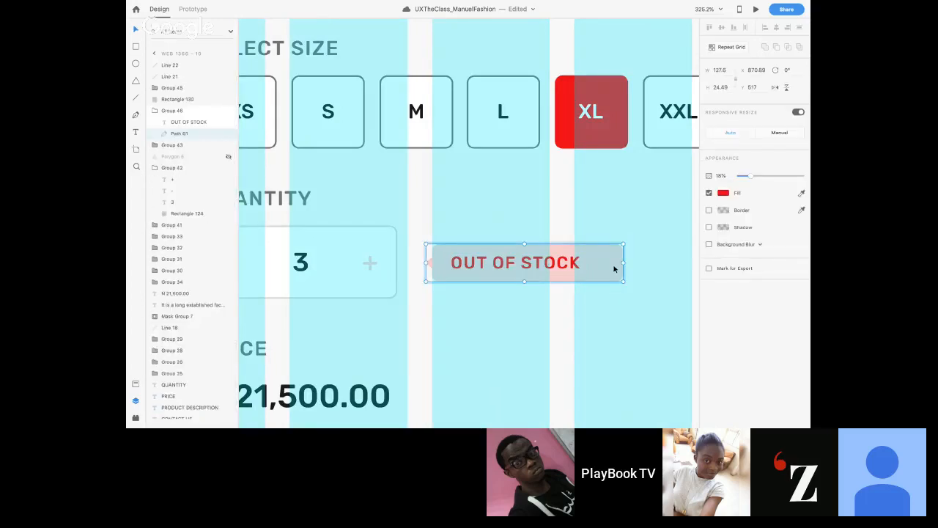
{"action": "double_click", "coordinate": [614, 268]}
{"action": "left_click_drag", "start_coordinate": [642, 223], "coordinate": [604, 299]}
{"action": "key", "text": "shift+Left"}
{"action": "key", "text": "shift+Left"}
{"action": "key", "text": "Right"}
{"action": "key", "text": "Right"}
{"action": "key", "text": "Right"}
{"action": "key", "text": "Right"}
{"action": "key", "text": "Right"}
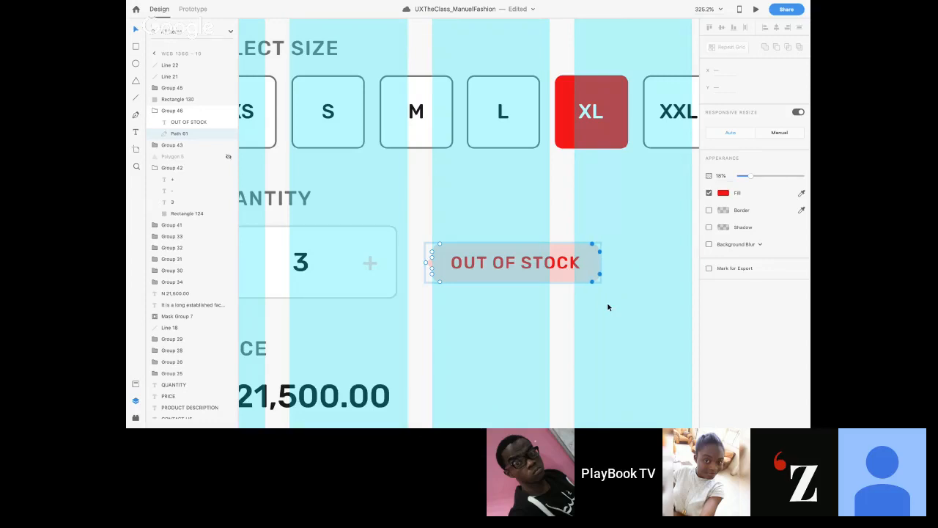
{"action": "left_click", "coordinate": [606, 306]}
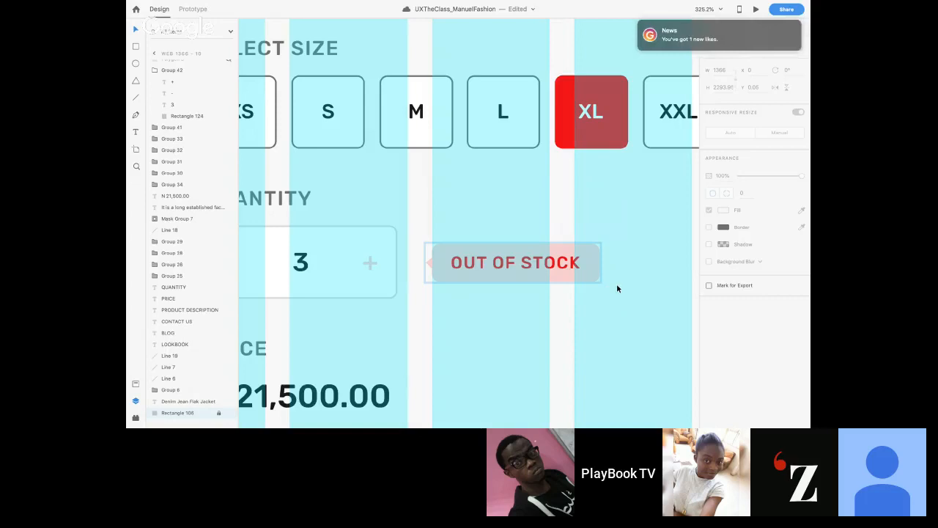
- Copy the whole OUT OF STOCK callout group and paste it onto the Web 1366 – 9 artboard
{"action": "scroll", "coordinate": [617, 286], "scroll_direction": "down", "scroll_amount": 5, "text": "ctrl"}
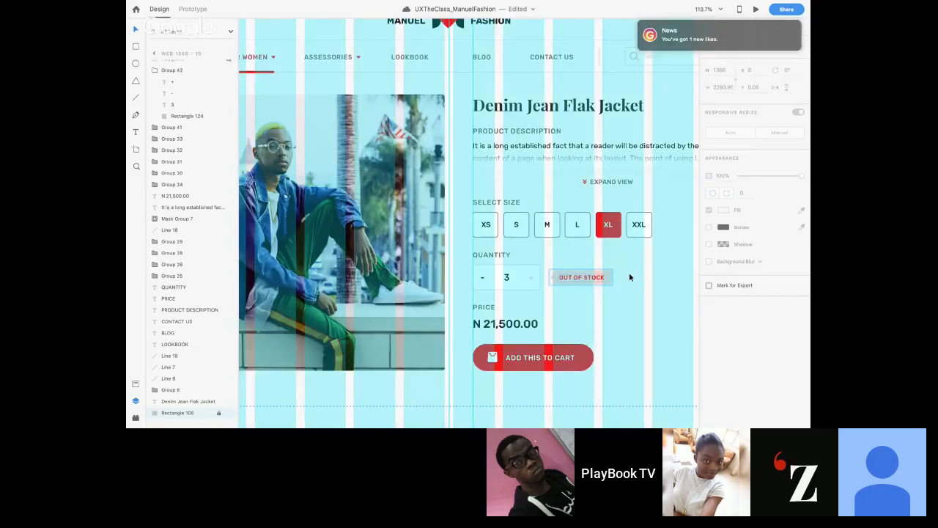
{"action": "double_click", "coordinate": [597, 278]}
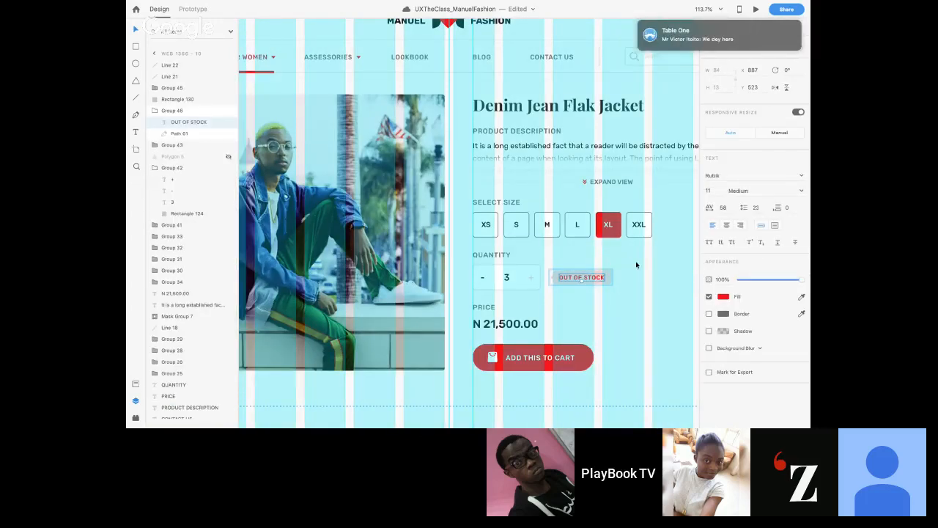
{"action": "left_click", "coordinate": [176, 111]}
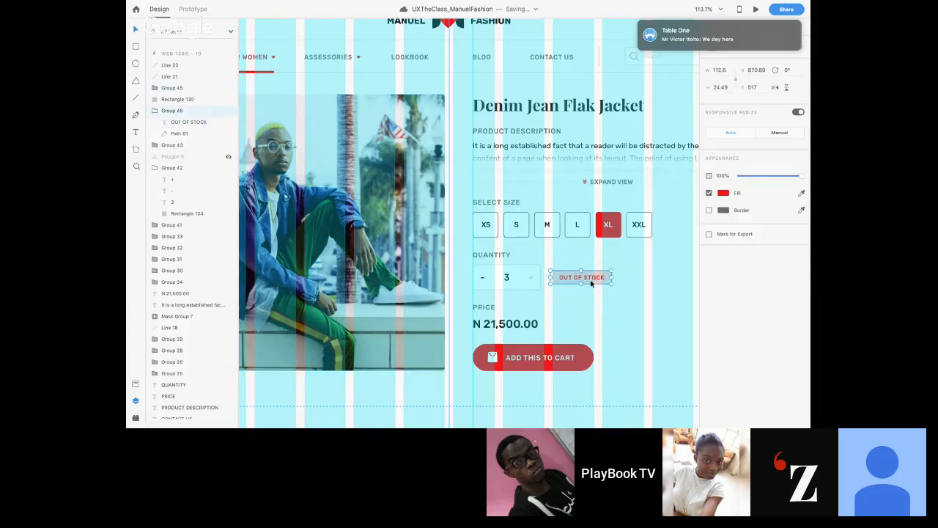
{"action": "scroll", "coordinate": [591, 284], "scroll_direction": "down", "scroll_amount": 5}
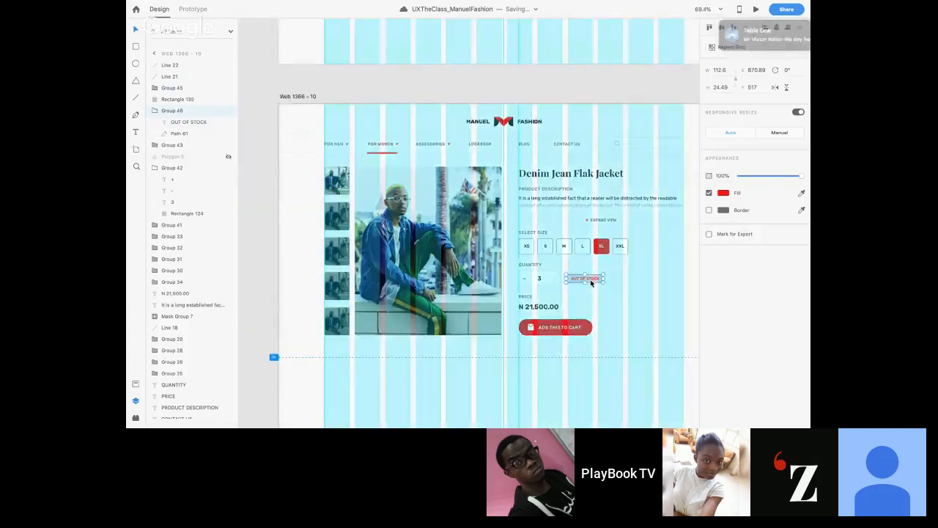
{"action": "scroll", "coordinate": [591, 285], "scroll_direction": "up", "scroll_amount": 4}
{"action": "scroll", "coordinate": [591, 289], "scroll_direction": "up", "scroll_amount": 5}
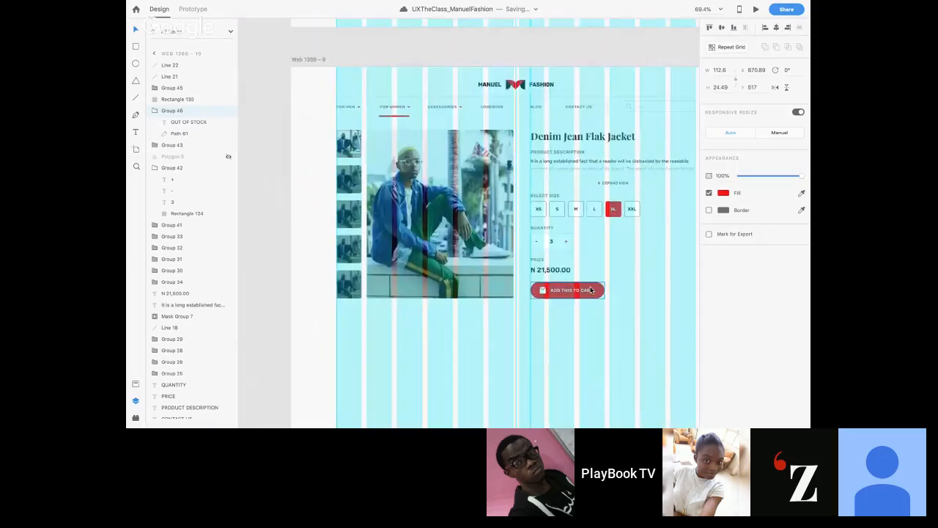
{"action": "left_click", "coordinate": [300, 60]}
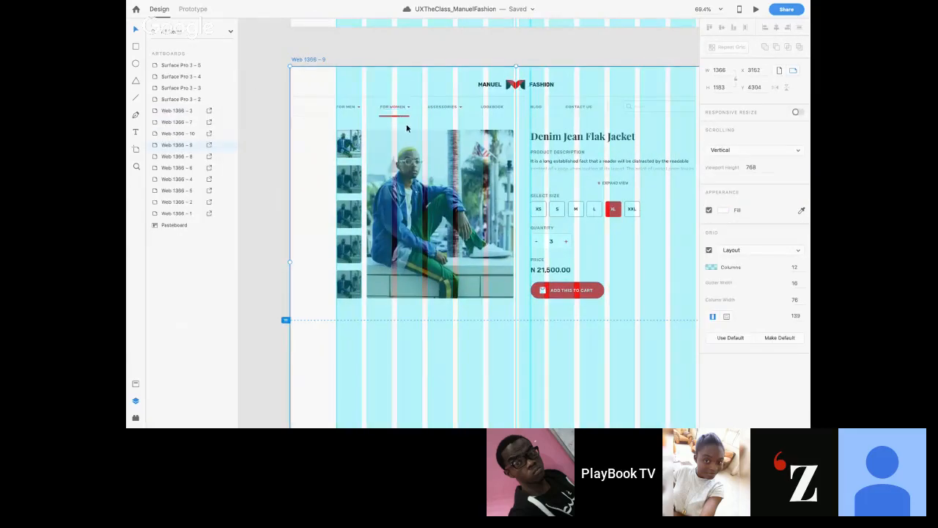
{"action": "key", "text": "super+v"}
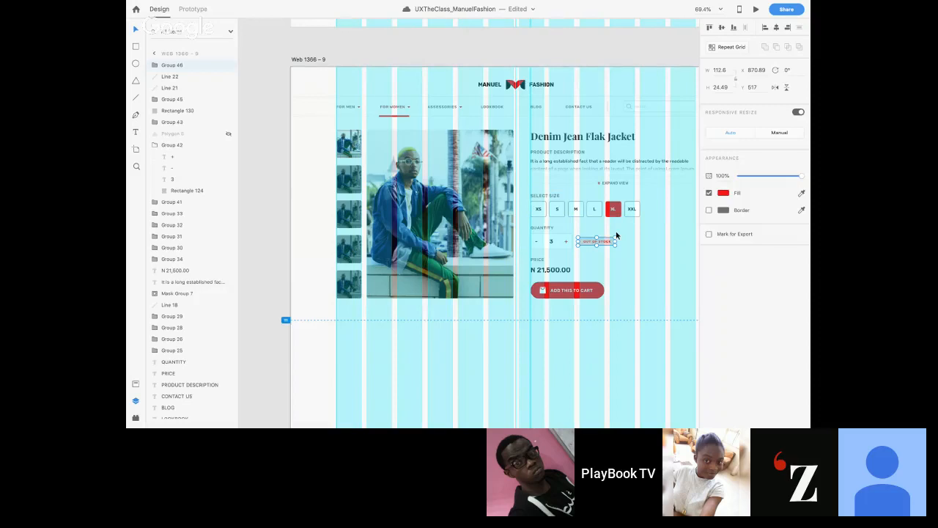
- Scale the pasted callout down proportionally about its centre to about 27 by 6 px
{"action": "scroll", "coordinate": [615, 234], "scroll_direction": "up", "scroll_amount": 6}
{"action": "left_click_drag", "start_coordinate": [611, 247], "coordinate": [583, 254]}
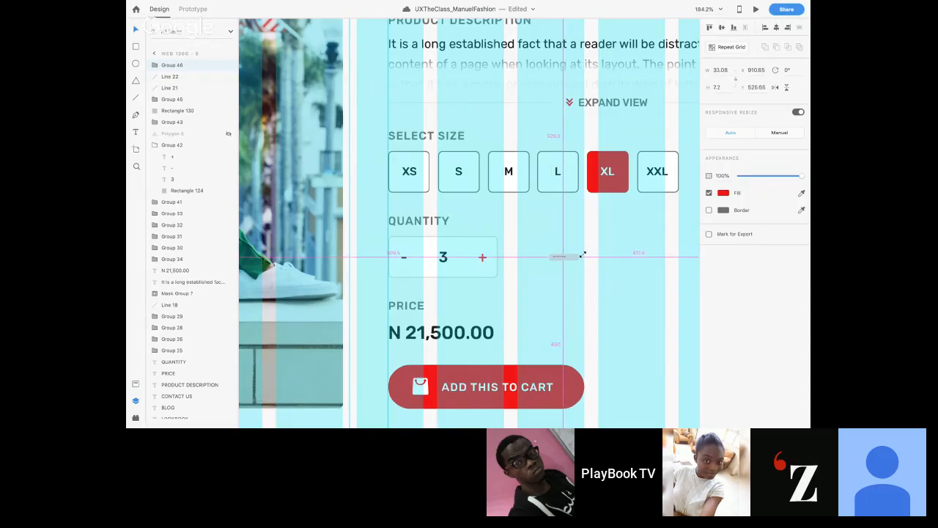
{"action": "key", "text": "super+z"}
- Move the shrunken callout left to X 853.5, against the quantity box's right edge, and set its opacity to 0%
{"action": "key", "text": "shift+Left"}
{"action": "key", "text": "shift+Left"}
{"action": "key", "text": "shift+Left"}
{"action": "key", "text": "shift+Left"}
{"action": "key", "text": "shift+Left"}
{"action": "key", "text": "shift+Left"}
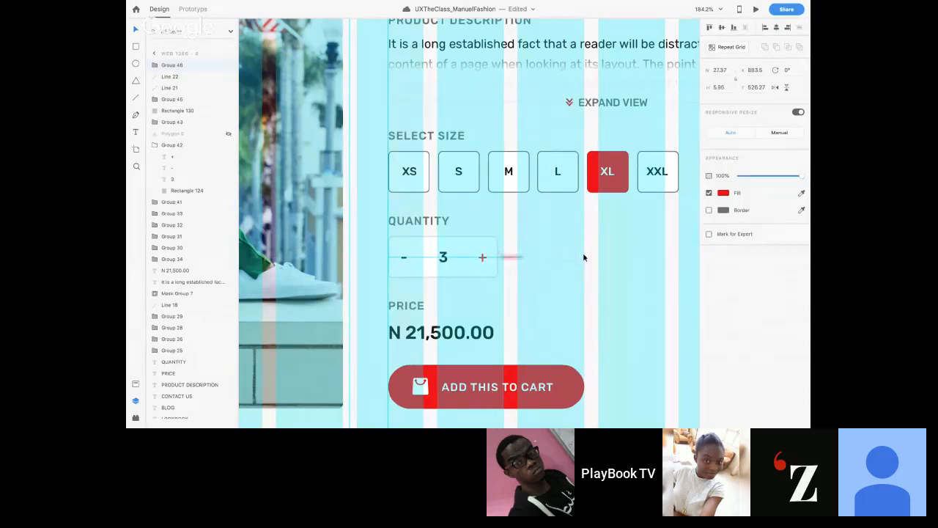
{"action": "key", "text": "shift+Left"}
{"action": "key", "text": "shift+Left"}
{"action": "key", "text": "shift+Left"}
{"action": "key", "text": "Right"}
{"action": "key", "text": "Right"}
{"action": "left_click", "coordinate": [735, 177]}
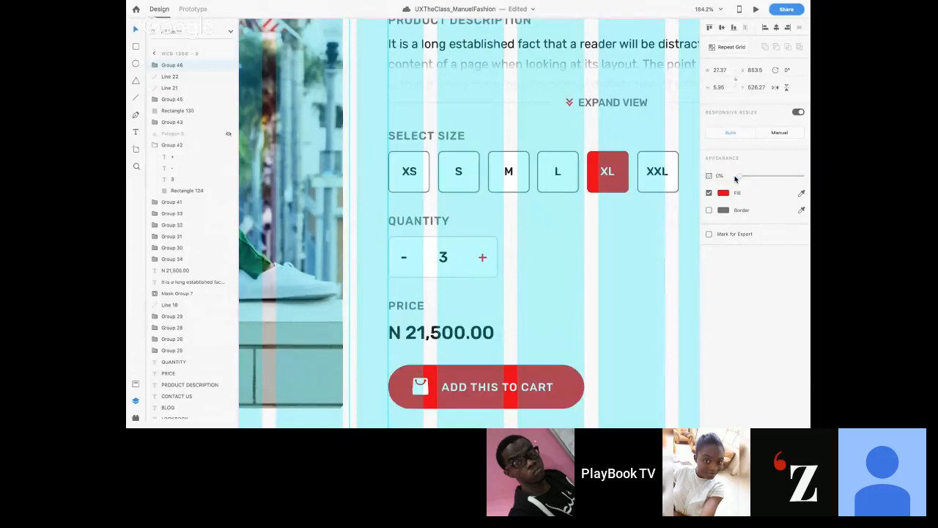
- Link the quantity plus sign on Web 1366 – 9 to Web 1366 – 10 as a Tap, Auto-Animate interaction with Ease Out, 0.3 s
{"action": "scroll", "coordinate": [562, 243], "scroll_direction": "down", "scroll_amount": 5}
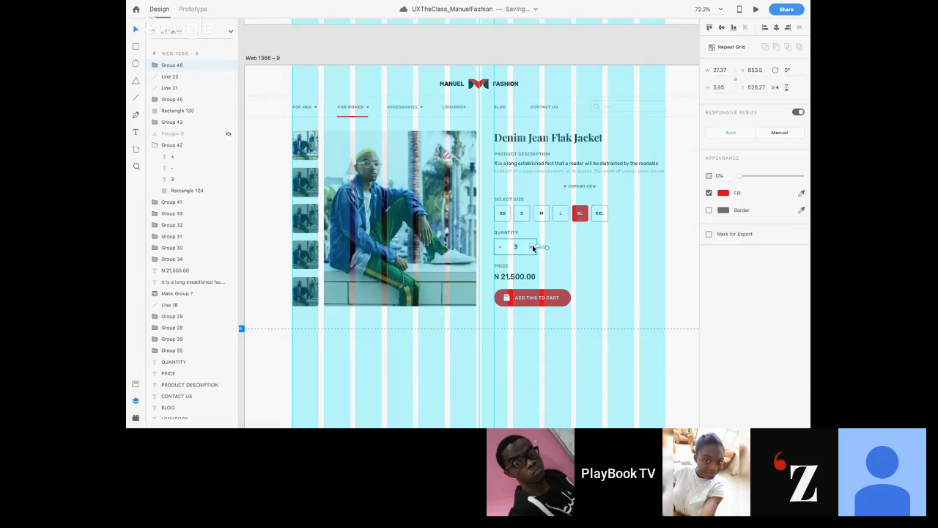
{"action": "left_click", "coordinate": [532, 247]}
{"action": "left_click", "coordinate": [192, 9]}
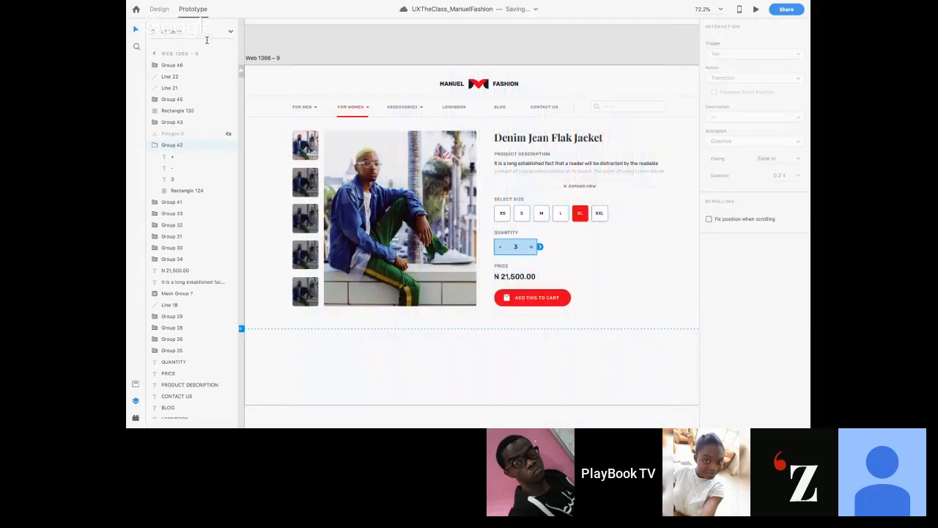
{"action": "left_click", "coordinate": [555, 251]}
{"action": "left_click", "coordinate": [531, 248]}
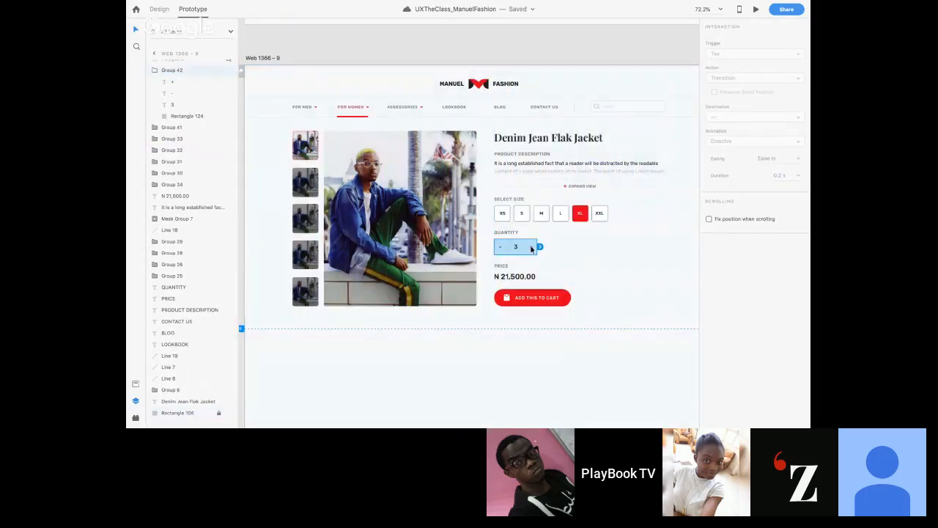
{"action": "double_click", "coordinate": [532, 249]}
{"action": "left_click_drag", "start_coordinate": [532, 249], "coordinate": [548, 357]}
{"action": "left_click_drag", "start_coordinate": [535, 247], "coordinate": [543, 327]}
- Link the OUT OF STOCK callout group on Web 1366 – 10 back to Web 1366 – 9 with a Tap, Auto-Animate interaction
{"action": "scroll", "coordinate": [542, 325], "scroll_direction": "down", "scroll_amount": 5}
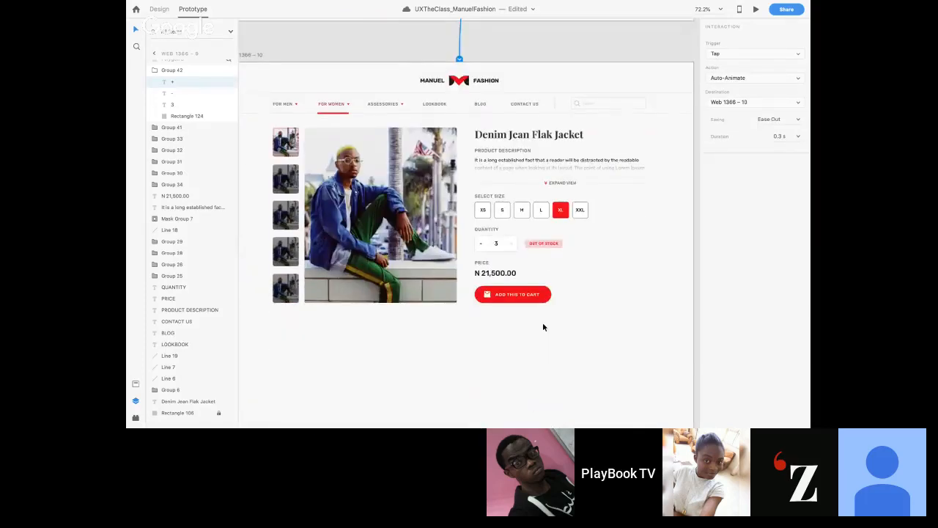
{"action": "left_click", "coordinate": [541, 244]}
{"action": "left_click_drag", "start_coordinate": [565, 243], "coordinate": [555, 86]}
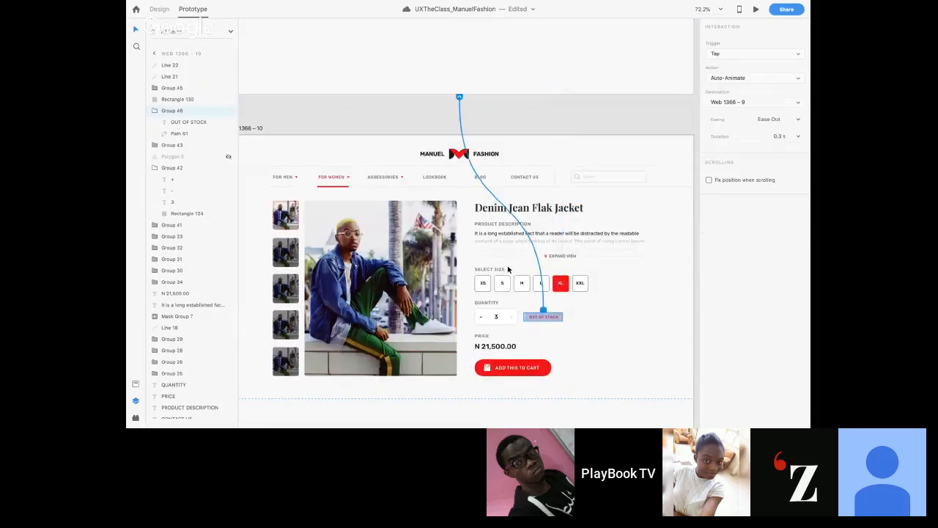
- Check the interaction and destination of the quantity minus sign on Web 1366 – 10
{"action": "left_click", "coordinate": [480, 317]}
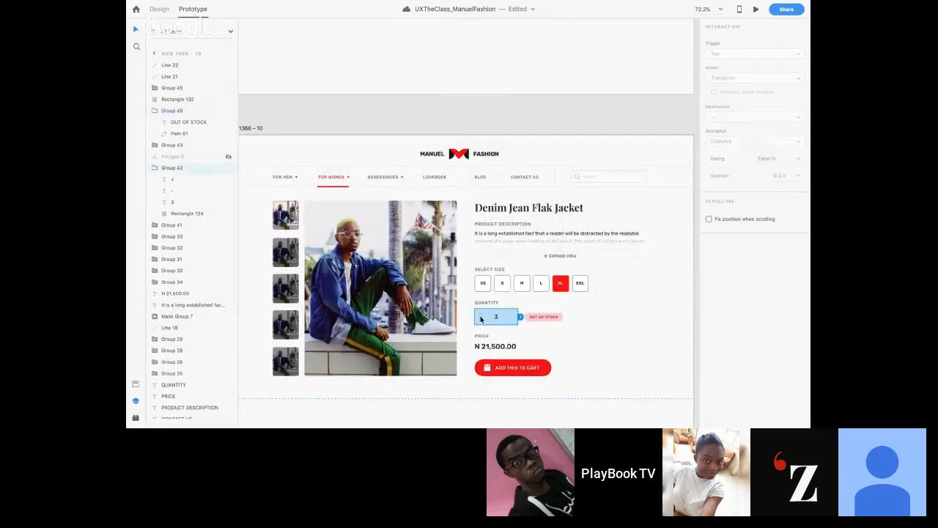
{"action": "left_click", "coordinate": [480, 317]}
{"action": "scroll", "coordinate": [481, 317], "scroll_direction": "up", "scroll_amount": 10}
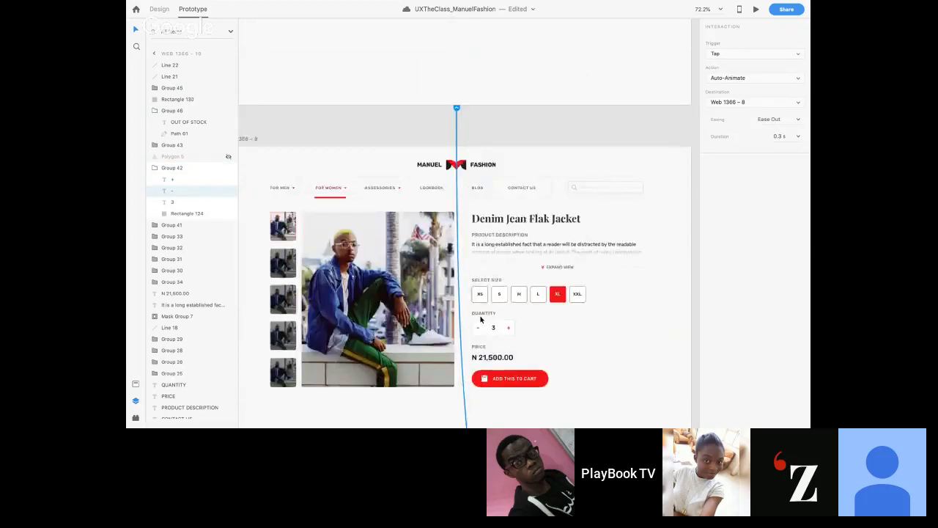
- Preview the prototype from Web 1366 – 6, twice raising the quantity past 3 to trigger the OUT OF STOCK callout and lowering it back to 1
{"action": "scroll", "coordinate": [481, 317], "scroll_direction": "down", "scroll_amount": 2}
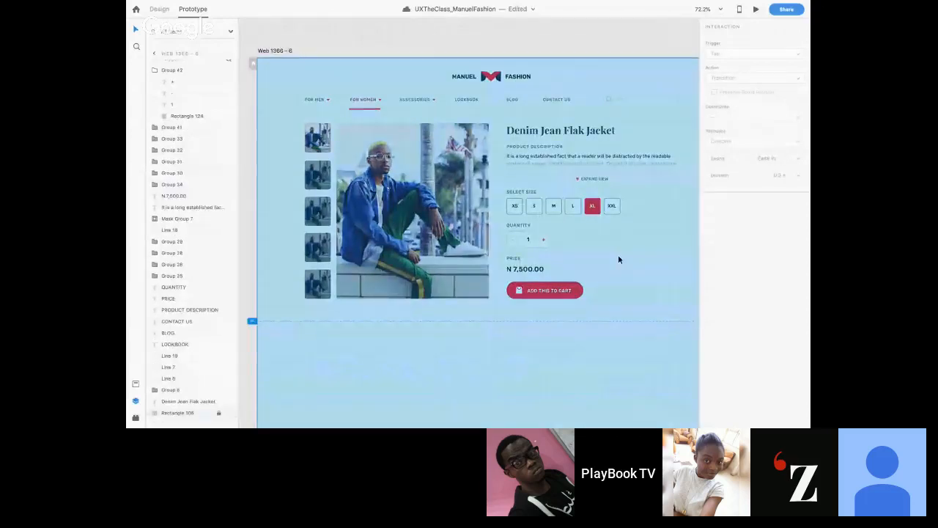
{"action": "left_click", "coordinate": [754, 9]}
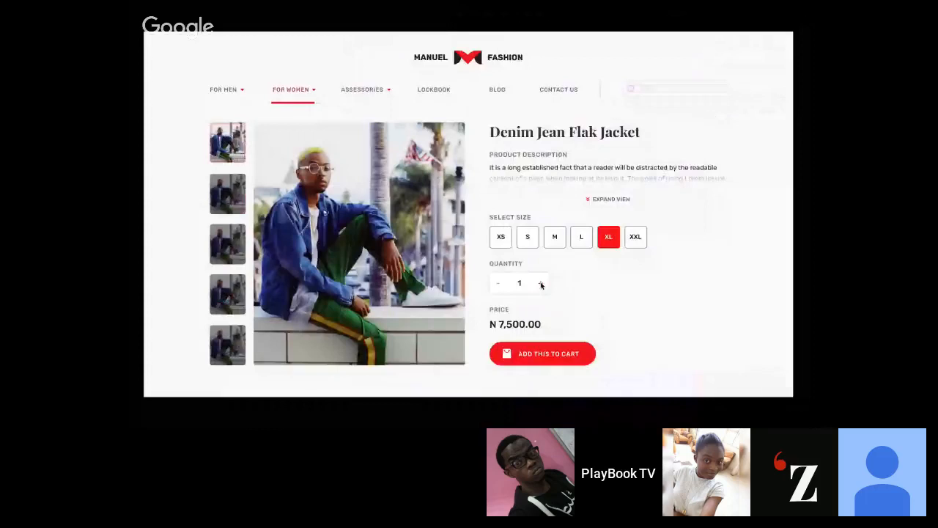
{"action": "left_click", "coordinate": [541, 284]}
{"action": "left_click", "coordinate": [541, 284]}
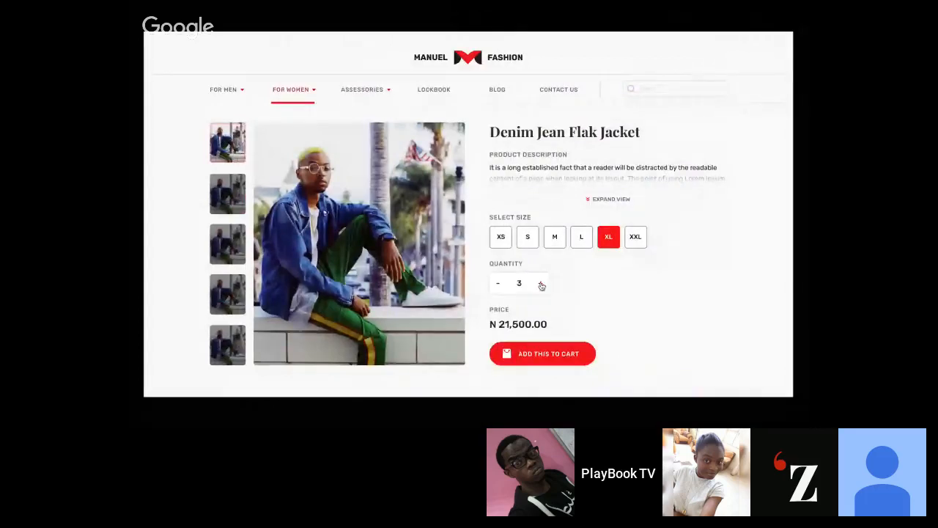
{"action": "left_click", "coordinate": [541, 284]}
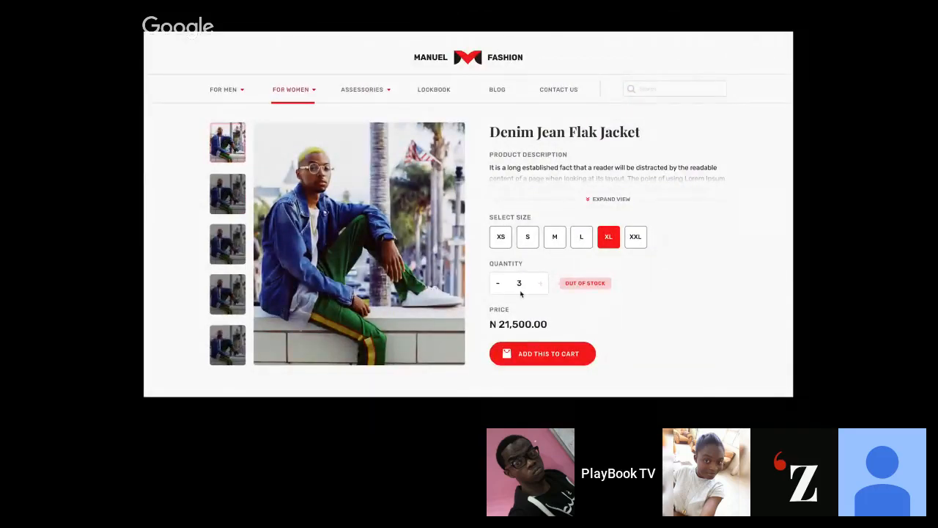
{"action": "left_click", "coordinate": [499, 284]}
{"action": "left_click", "coordinate": [498, 283]}
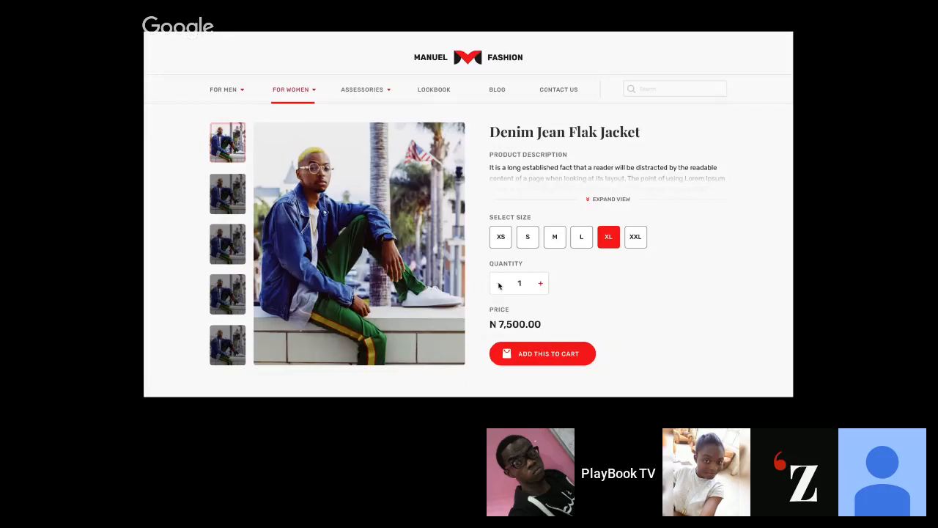
{"action": "left_click", "coordinate": [541, 285]}
{"action": "left_click", "coordinate": [541, 285]}
{"action": "left_click", "coordinate": [542, 286]}
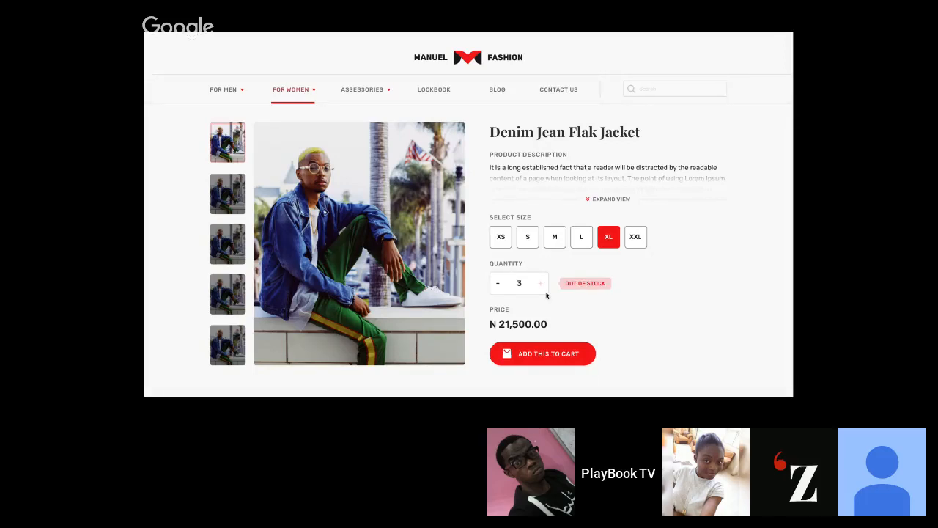
{"action": "left_click", "coordinate": [497, 285]}
{"action": "left_click", "coordinate": [497, 285]}
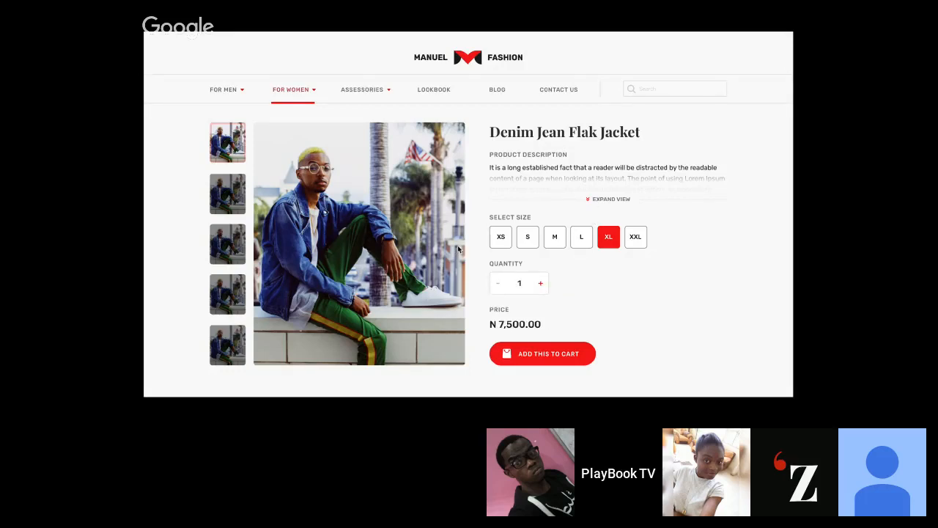
{"action": "key", "text": "Escape"}
- Examine the existing EXPAND VIEW interactions on the Web 1366 – 6 and Web 1366 – 8 artboards
{"action": "left_click", "coordinate": [494, 38]}
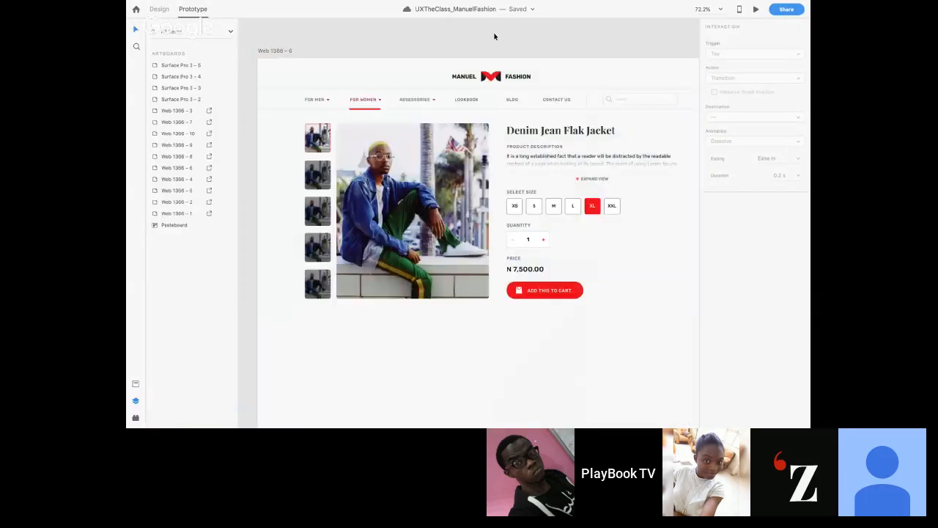
{"action": "scroll", "coordinate": [494, 37], "scroll_direction": "down", "scroll_amount": 5}
{"action": "scroll", "coordinate": [494, 37], "scroll_direction": "up", "scroll_amount": 4}
{"action": "scroll", "coordinate": [494, 36], "scroll_direction": "down", "scroll_amount": 5}
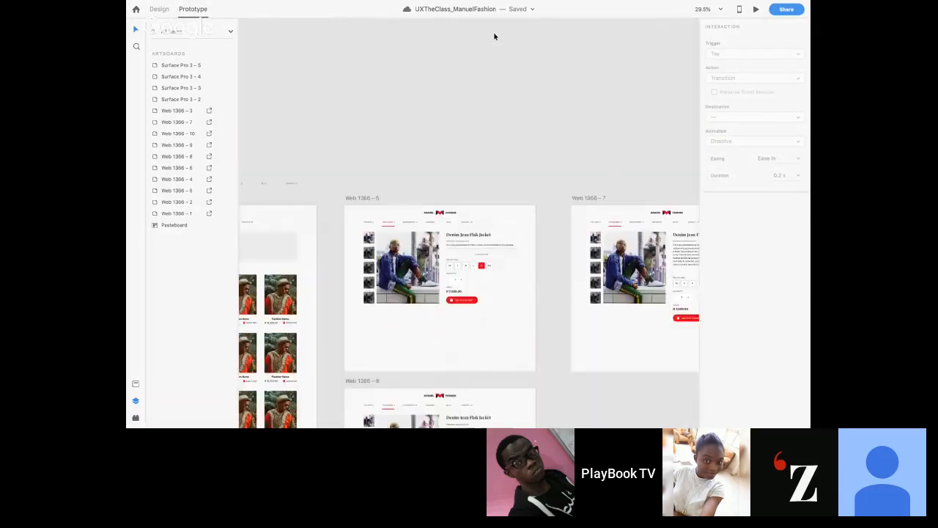
{"action": "left_click", "coordinate": [481, 148]}
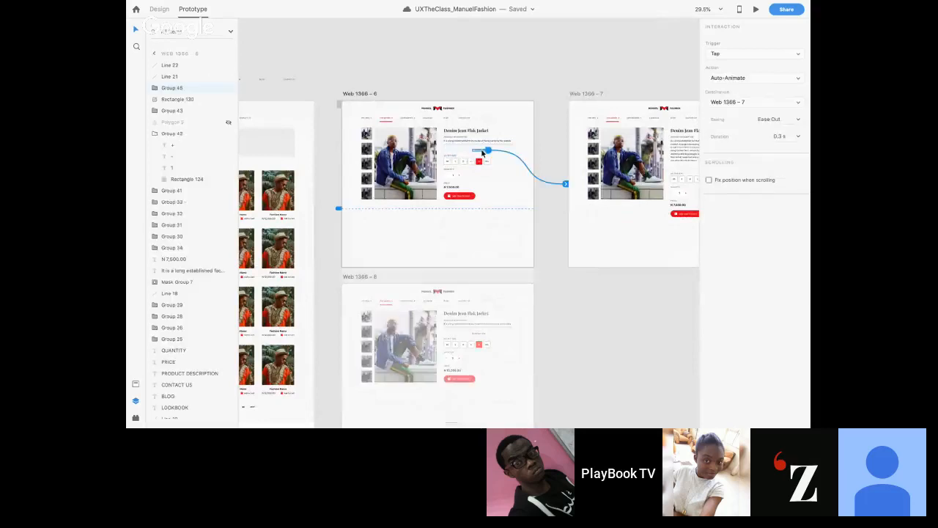
{"action": "left_click", "coordinate": [570, 308]}
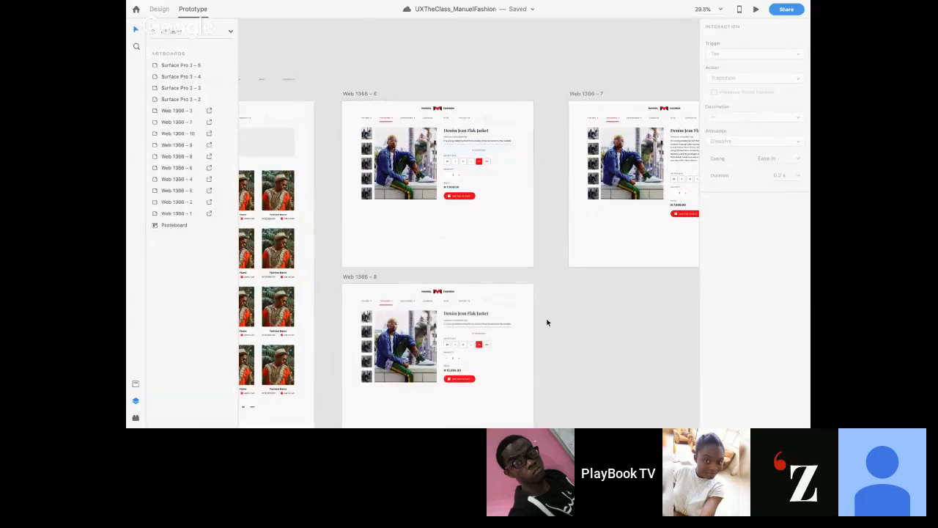
{"action": "left_click", "coordinate": [480, 338]}
{"action": "left_click", "coordinate": [611, 359]}
- Link the EXPAND VIEW group on Web 1366 – 9 to Web 1366 – 7 with a Tap, Auto-Animate interaction
{"action": "scroll", "coordinate": [611, 360], "scroll_direction": "down", "scroll_amount": 3}
{"action": "scroll", "coordinate": [611, 360], "scroll_direction": "down", "scroll_amount": 3}
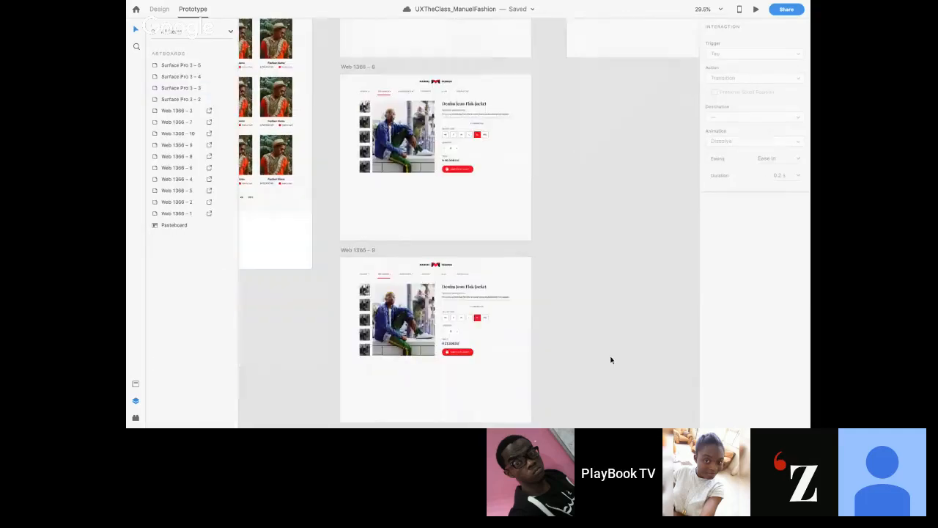
{"action": "left_click", "coordinate": [480, 309]}
{"action": "left_click", "coordinate": [480, 308]}
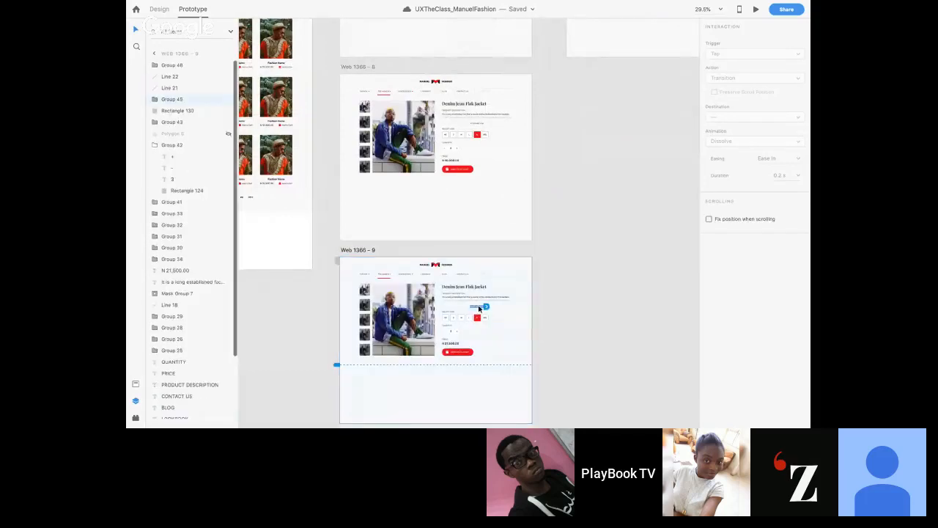
{"action": "left_click_drag", "start_coordinate": [487, 306], "coordinate": [628, 56]}
- Link the EXPAND VIEW group on Web 1366 – 10 to Web 1366 – 7 with a Tap, Auto-Animate interaction
{"action": "scroll", "coordinate": [561, 216], "scroll_direction": "down", "scroll_amount": 4}
{"action": "scroll", "coordinate": [561, 216], "scroll_direction": "down", "scroll_amount": 2}
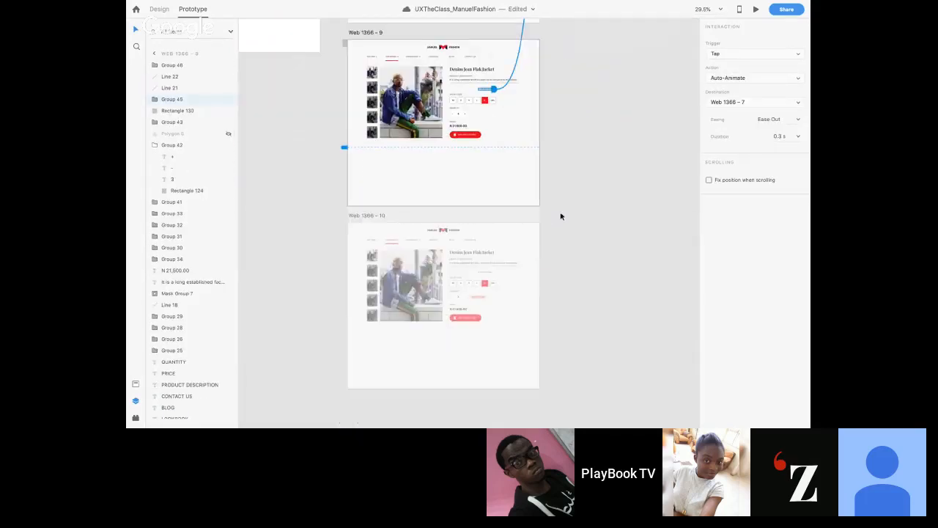
{"action": "key", "text": "Escape"}
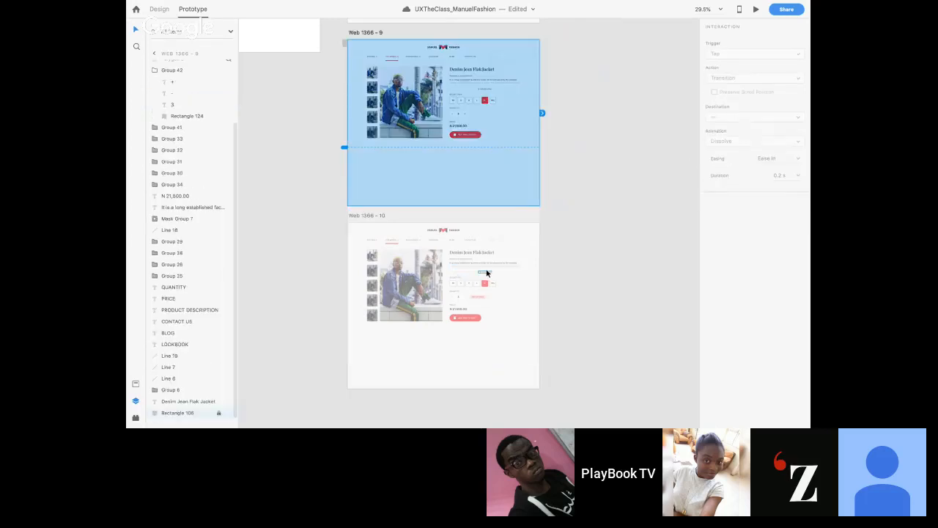
{"action": "left_click", "coordinate": [487, 272]}
{"action": "left_click_drag", "start_coordinate": [493, 271], "coordinate": [614, 35]}
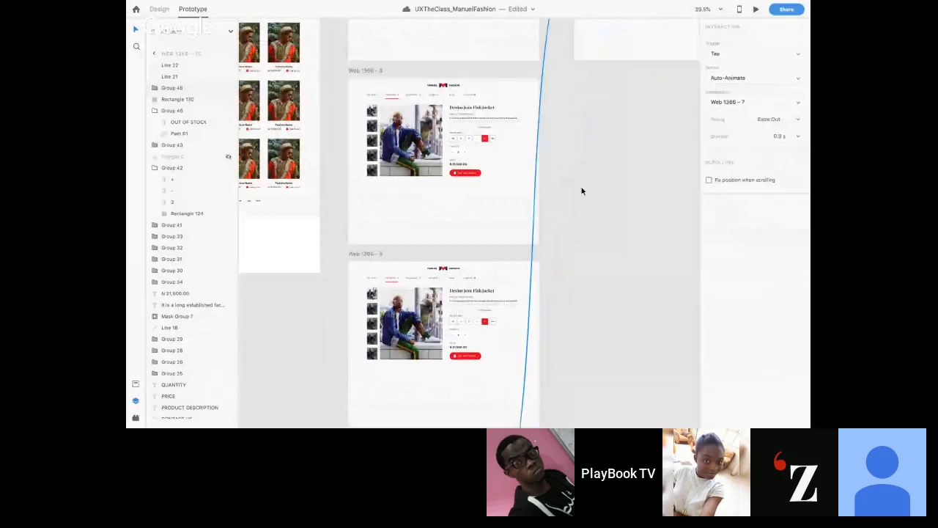
- Test EXPAND VIEW from the out-of-stock state in the preview, and examine the quantity and price on the Web 1366 – 7 artboard
{"action": "left_click", "coordinate": [586, 217]}
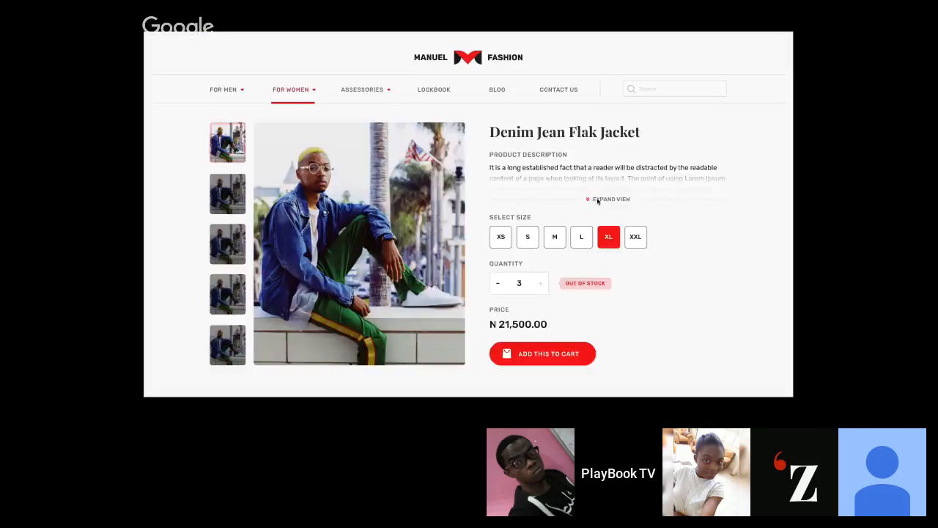
{"action": "left_click", "coordinate": [597, 201]}
{"action": "scroll", "coordinate": [553, 361], "scroll_direction": "down", "scroll_amount": 2}
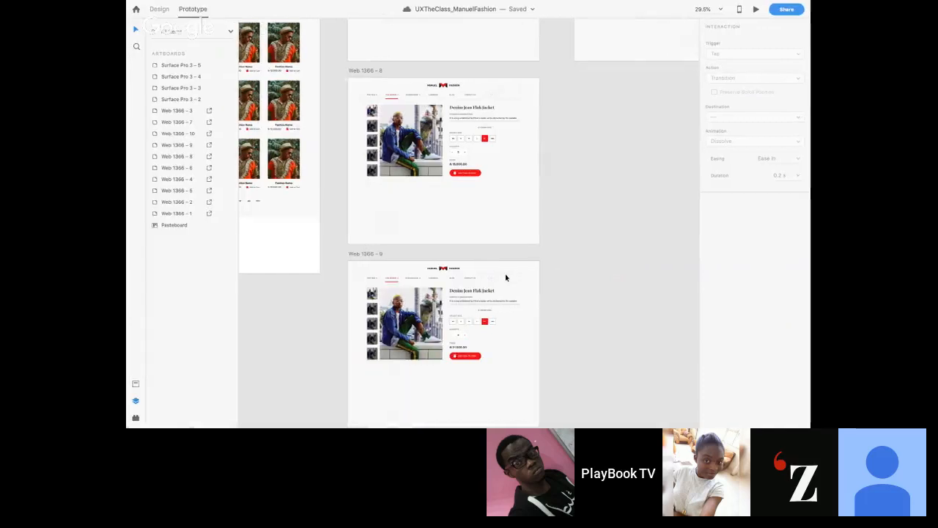
{"action": "scroll", "coordinate": [504, 273], "scroll_direction": "up", "scroll_amount": 3}
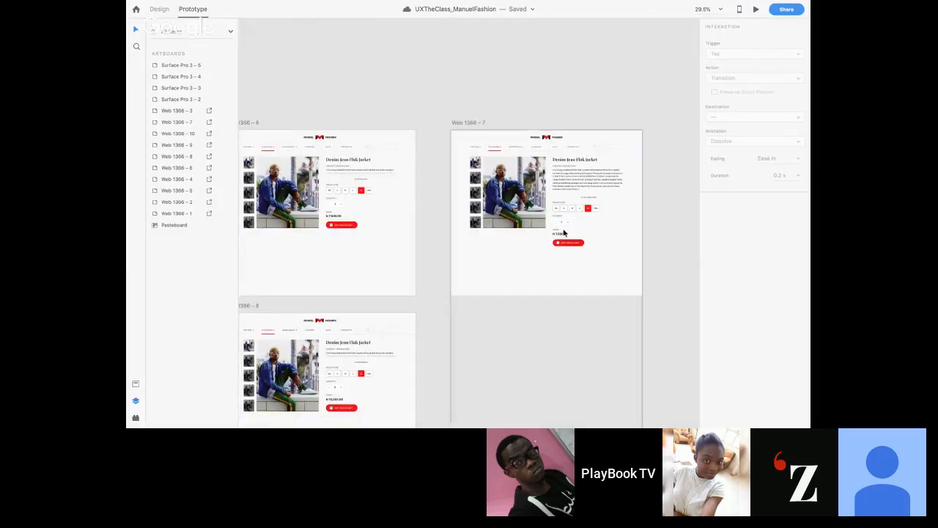
{"action": "scroll", "coordinate": [563, 232], "scroll_direction": "up", "scroll_amount": 5}
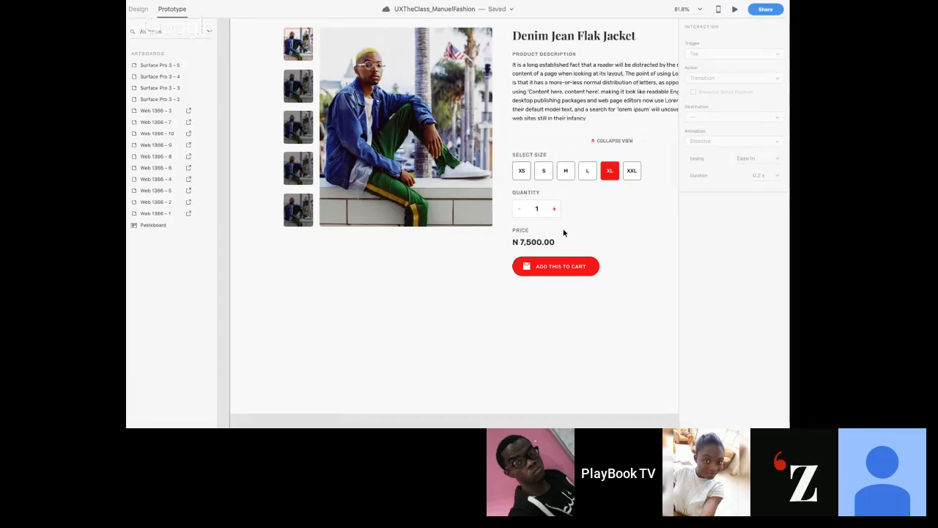
- Return to the preview and test expanding and collapsing the product description, then switch back to the design file
{"action": "key", "text": "ctrl+Right"}
{"action": "left_click", "coordinate": [608, 159]}
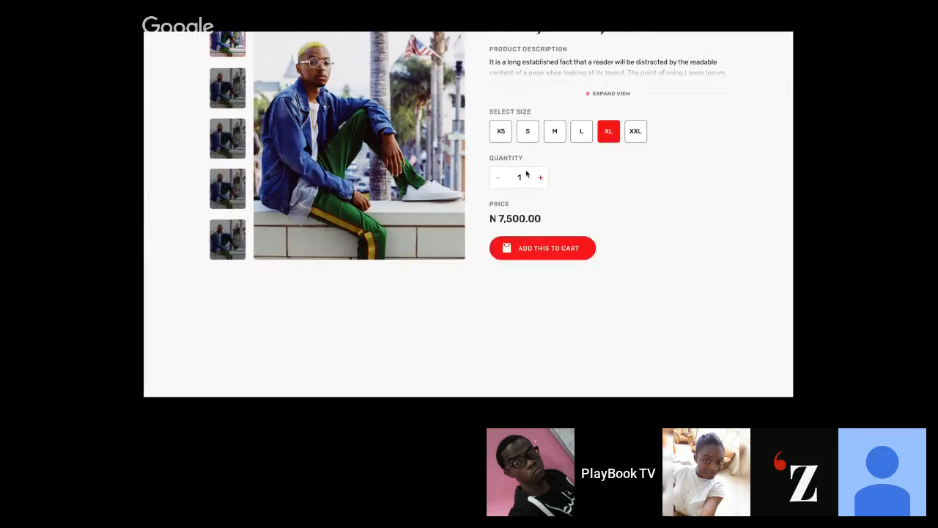
{"action": "scroll", "coordinate": [526, 174], "scroll_direction": "up", "scroll_amount": 2}
{"action": "left_click", "coordinate": [602, 173]}
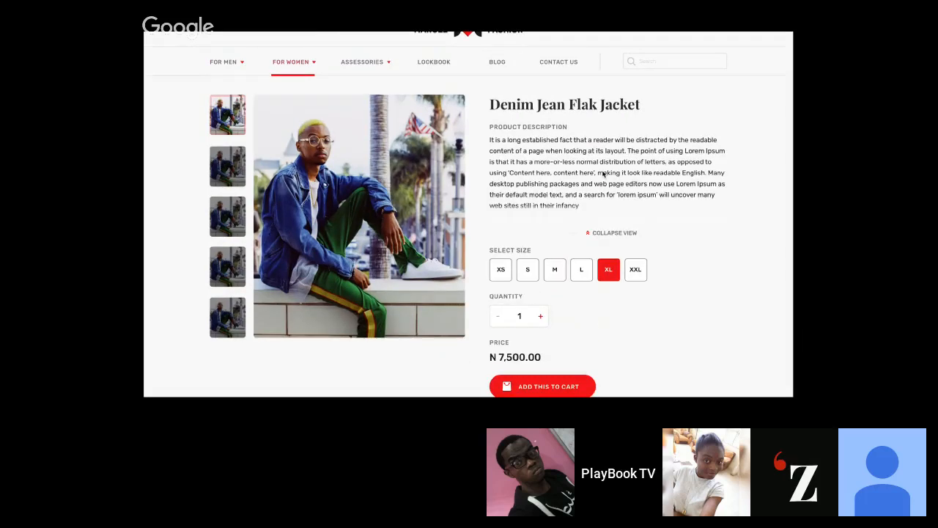
{"action": "left_click", "coordinate": [603, 234]}
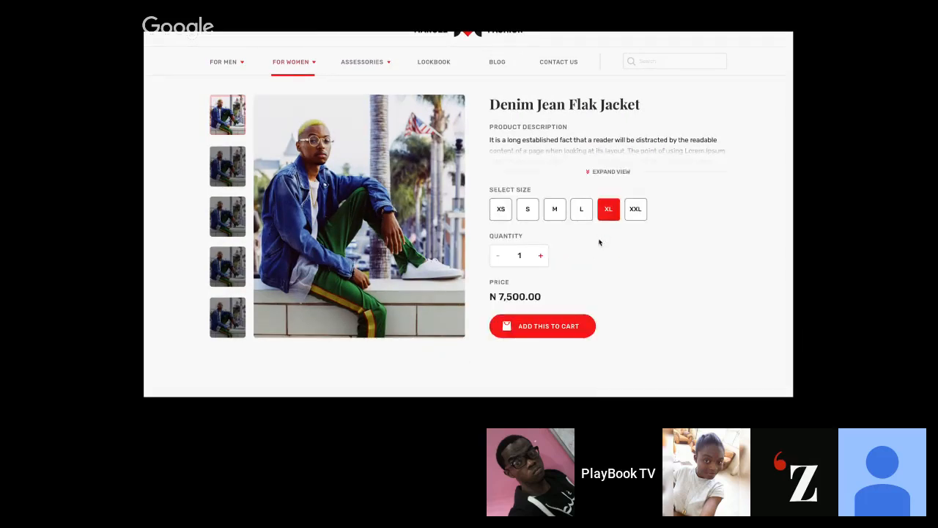
{"action": "key", "text": "ctrl+Left"}
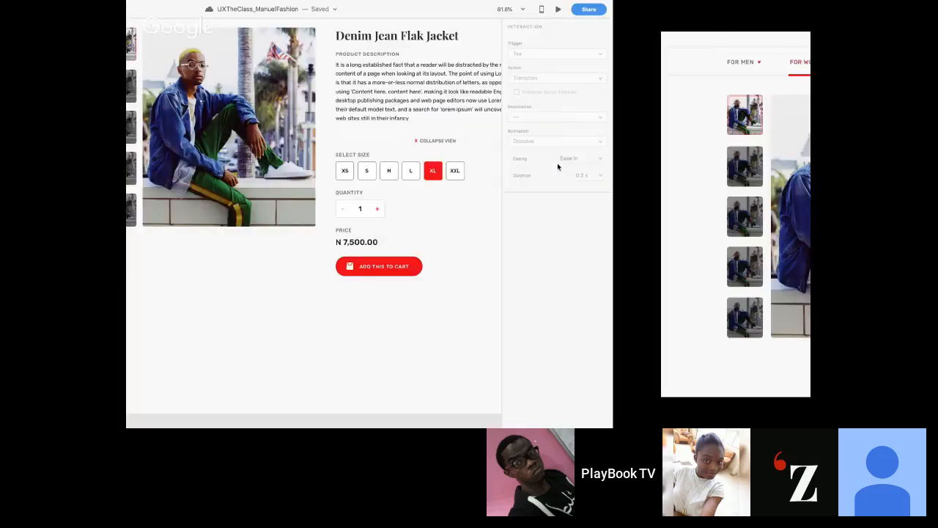
{"action": "scroll", "coordinate": [541, 132], "scroll_direction": "down", "scroll_amount": 4}
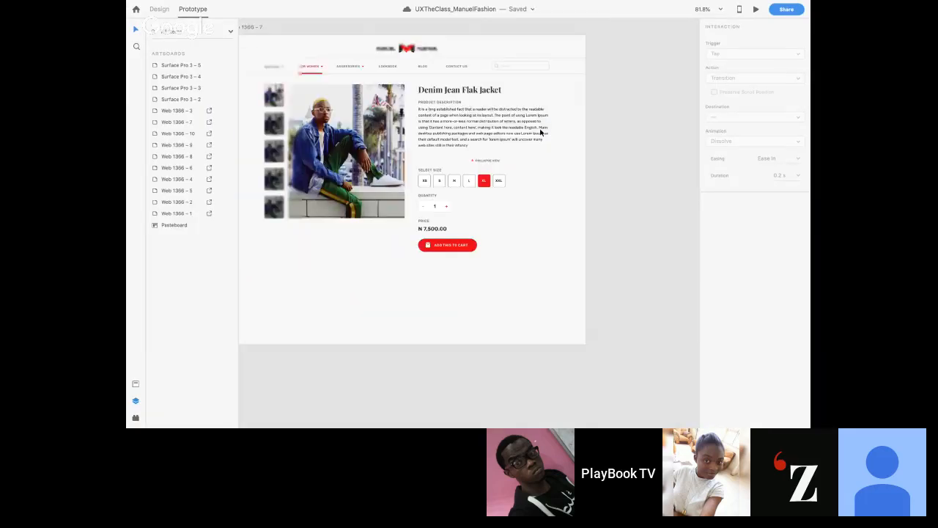
{"action": "scroll", "coordinate": [541, 132], "scroll_direction": "left", "scroll_amount": 6}
{"action": "scroll", "coordinate": [541, 133], "scroll_direction": "down", "scroll_amount": 2}
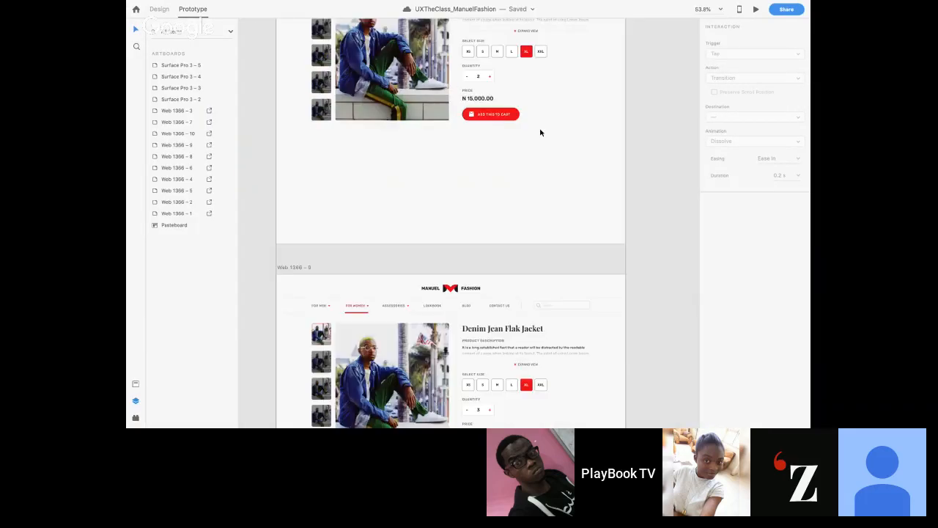
{"action": "scroll", "coordinate": [541, 133], "scroll_direction": "down", "scroll_amount": 5}
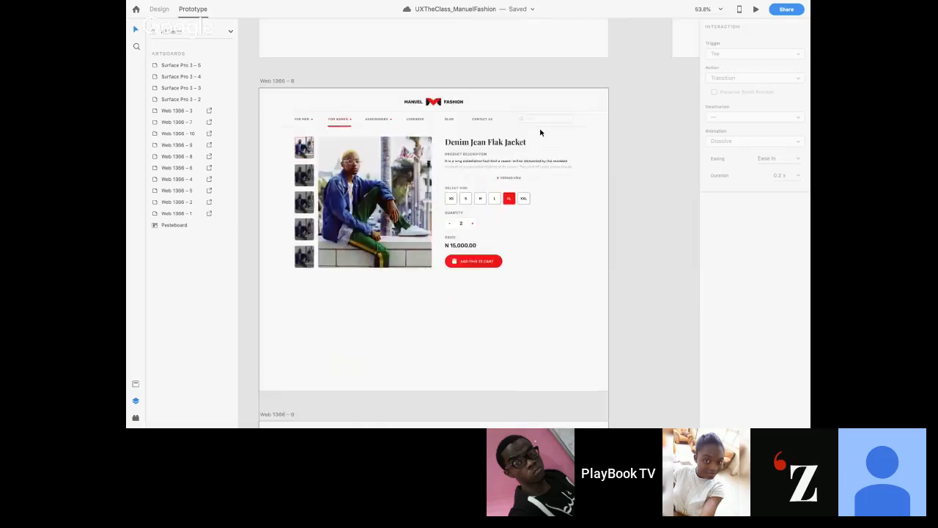
{"action": "scroll", "coordinate": [540, 133], "scroll_direction": "down", "scroll_amount": 5}
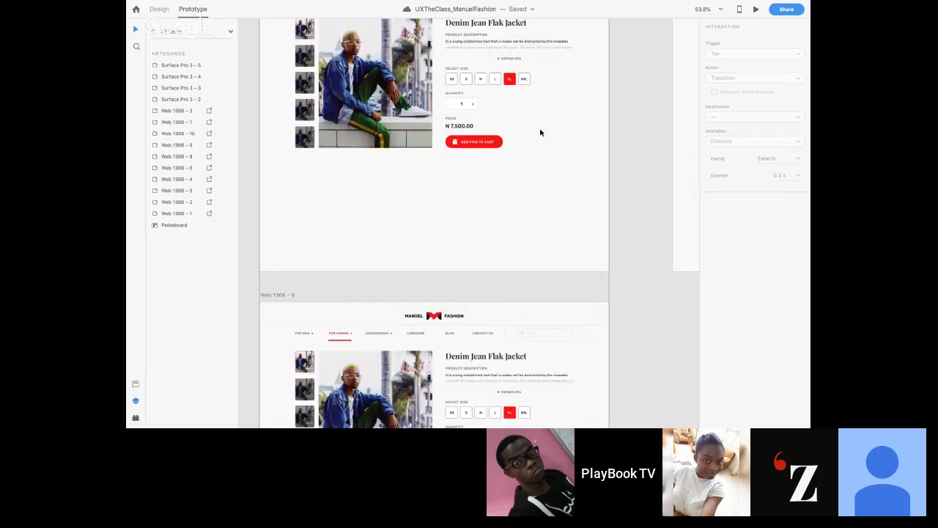
- Duplicate the product title on Web 1366 – 6 and place the copy below the thumbnails, aligned to their outer edge
{"action": "scroll", "coordinate": [540, 137], "scroll_direction": "up", "scroll_amount": 5}
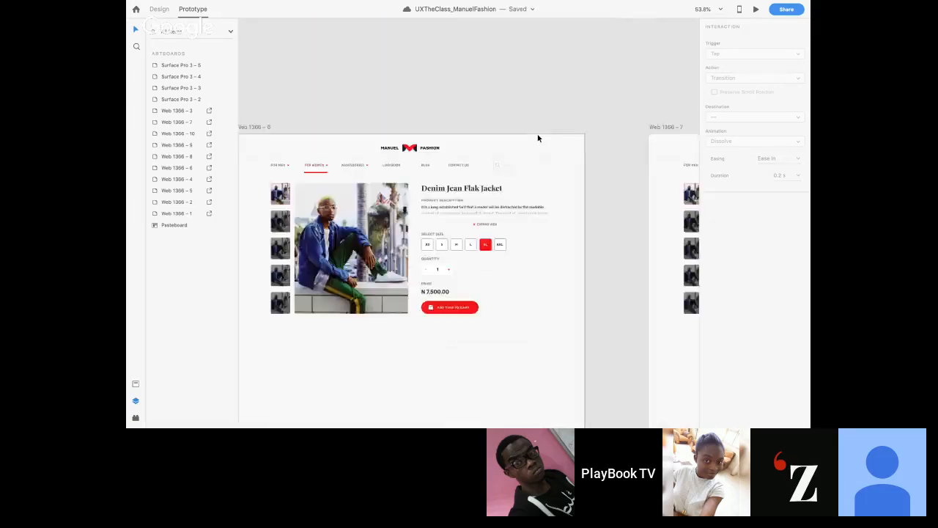
{"action": "scroll", "coordinate": [540, 137], "scroll_direction": "down", "scroll_amount": 5}
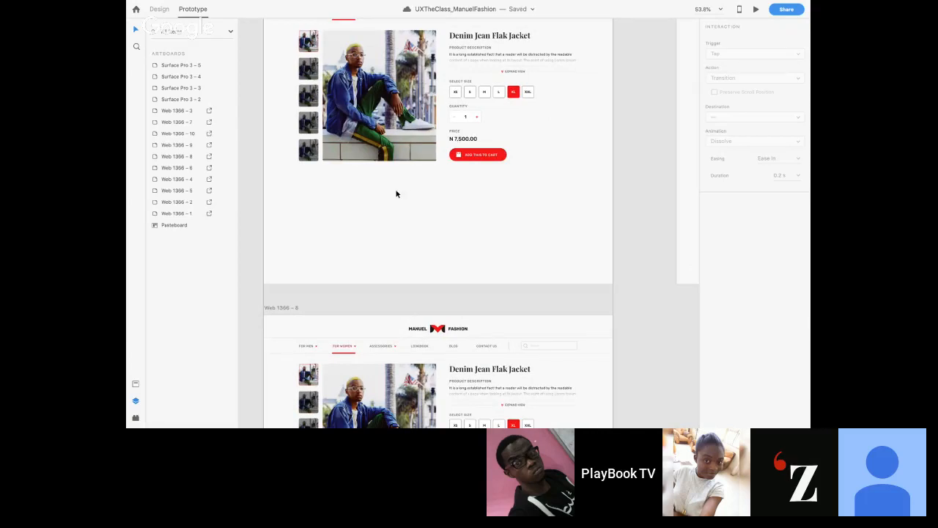
{"action": "left_click", "coordinate": [396, 194]}
{"action": "left_click", "coordinate": [263, 99]}
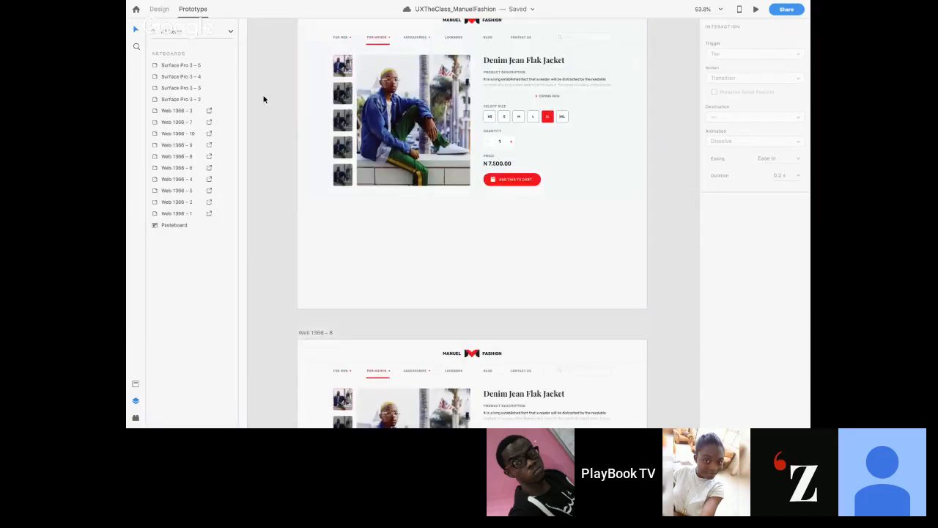
{"action": "left_click", "coordinate": [520, 66]}
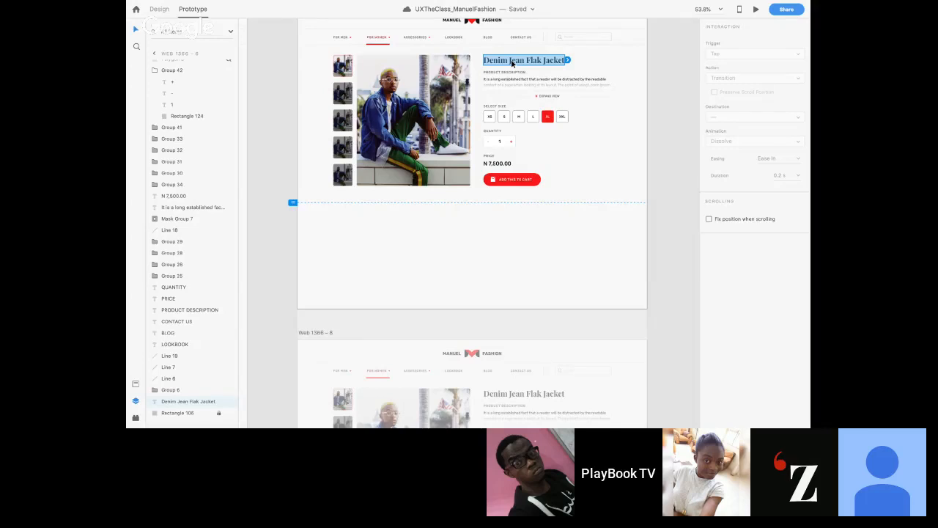
{"action": "key", "text": "alt"}
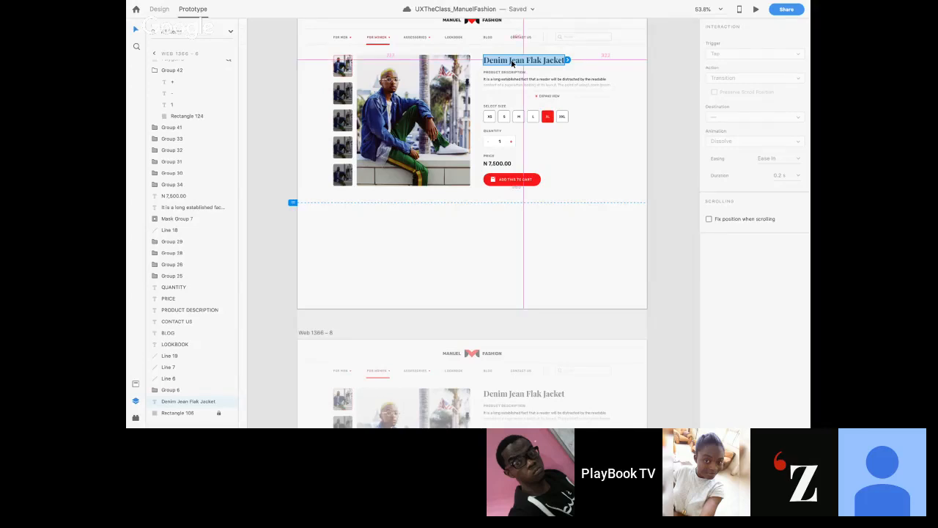
{"action": "left_click", "coordinate": [159, 9]}
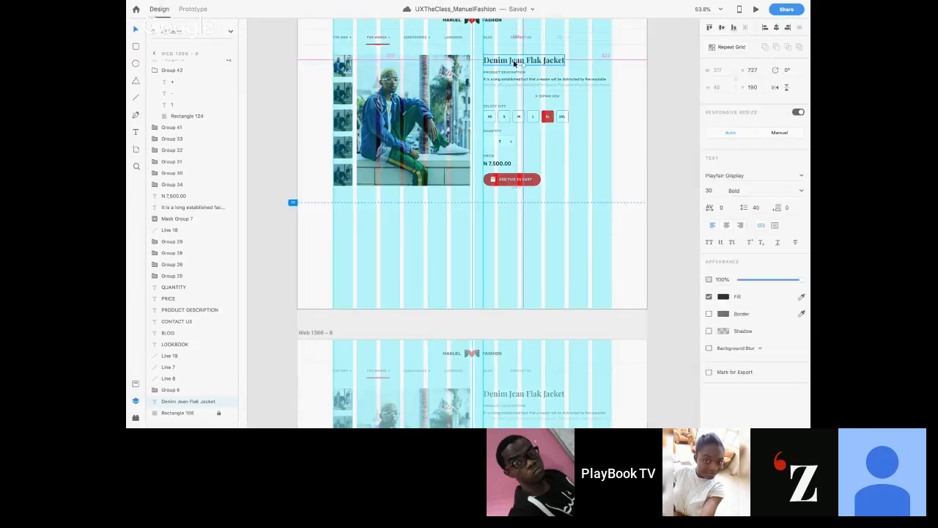
{"action": "left_click_drag", "start_coordinate": [516, 61], "coordinate": [361, 213]}
- Change the copied heading's text to "Love this? Check these out too!"
{"action": "double_click", "coordinate": [360, 212]}
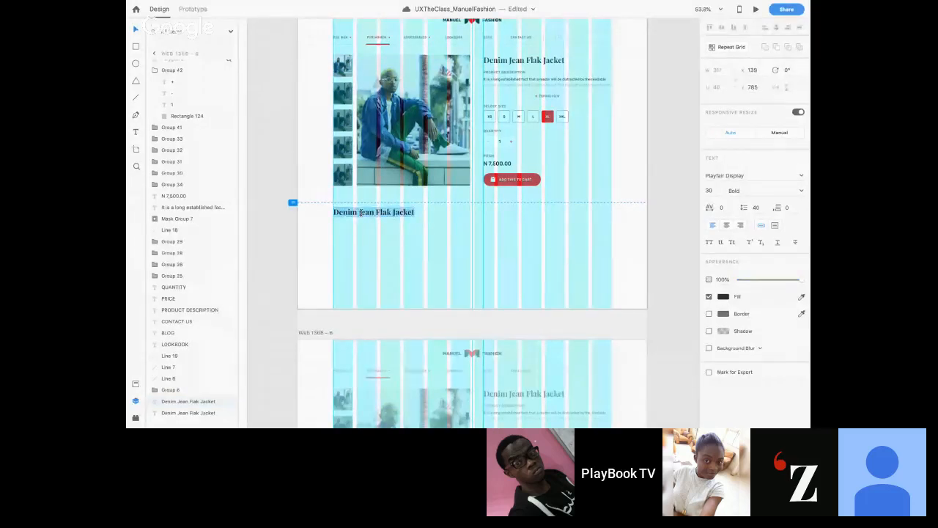
{"action": "type", "text": "Looe this? Chec"}
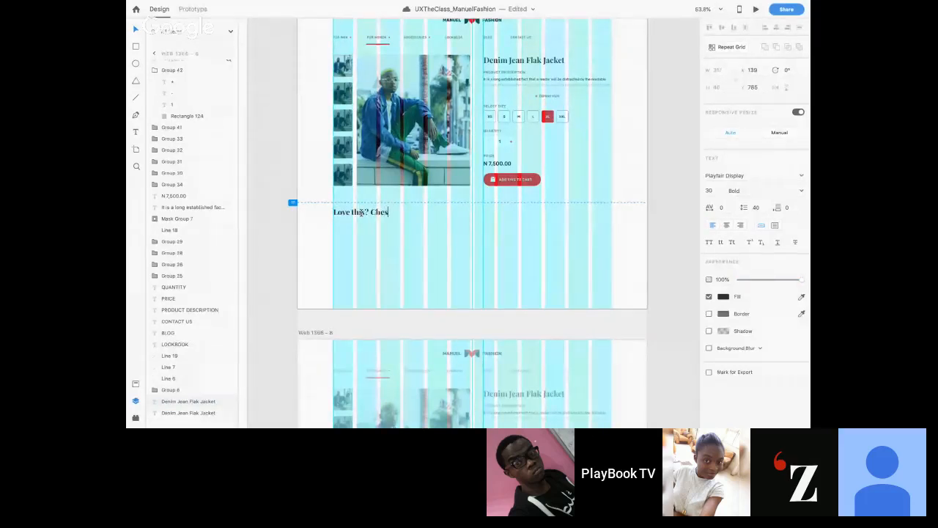
{"action": "key", "text": "BackSpace"}
{"action": "type", "text": "ck these out"}
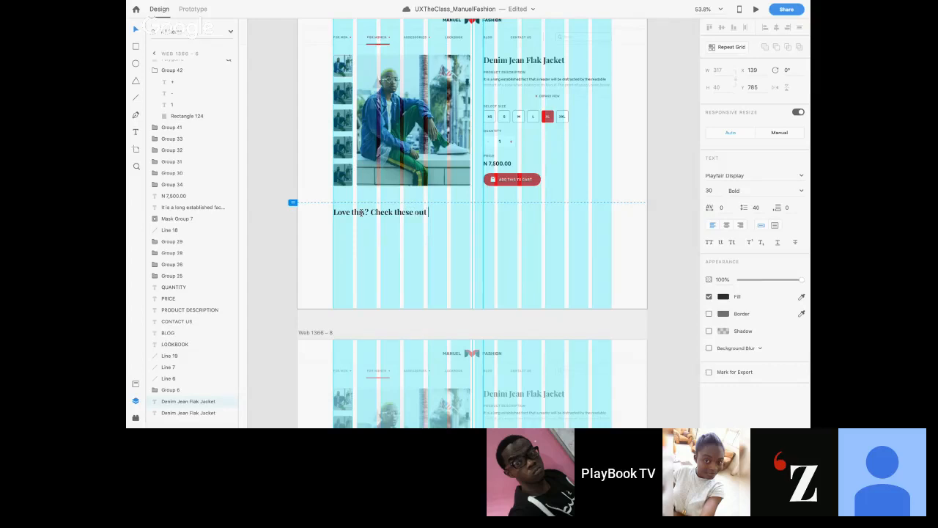
{"action": "type", "text": " too"}
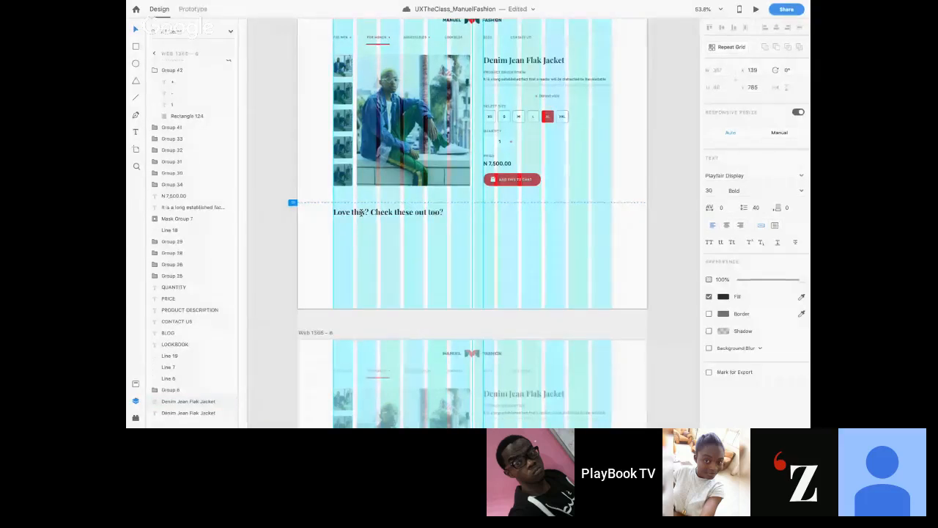
{"action": "type", "text": "!"}
{"action": "key", "text": "Escape"}
- Reduce the new heading's font size to 25 and deselect it
{"action": "key", "text": "shift+super+comma"}
{"action": "key", "text": "shift+super+comma"}
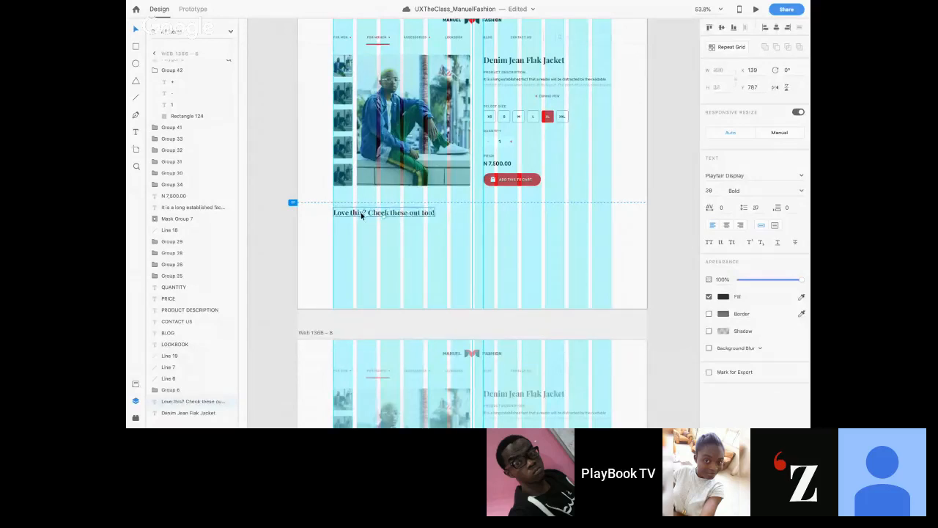
{"action": "key", "text": "shift+super+comma"}
{"action": "key", "text": "shift+super+comma"}
{"action": "key", "text": "shift+super+comma"}
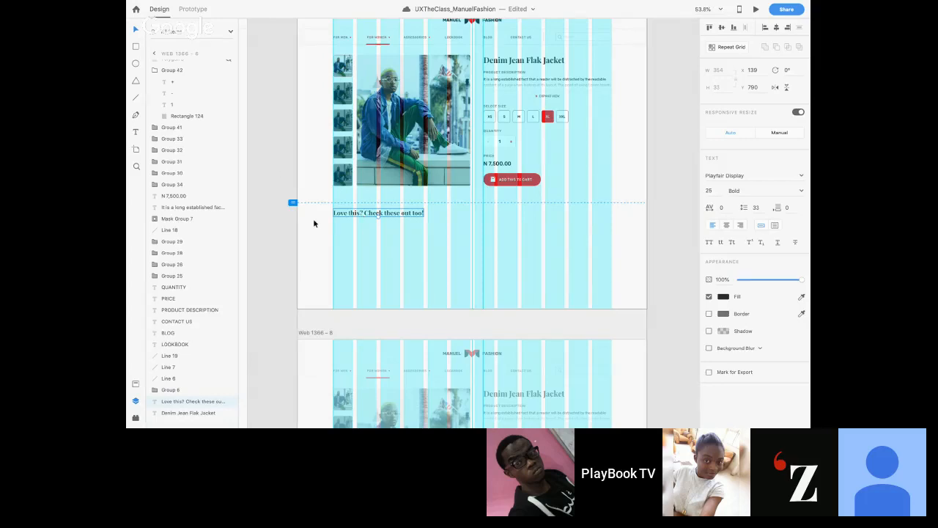
{"action": "left_click", "coordinate": [303, 235]}
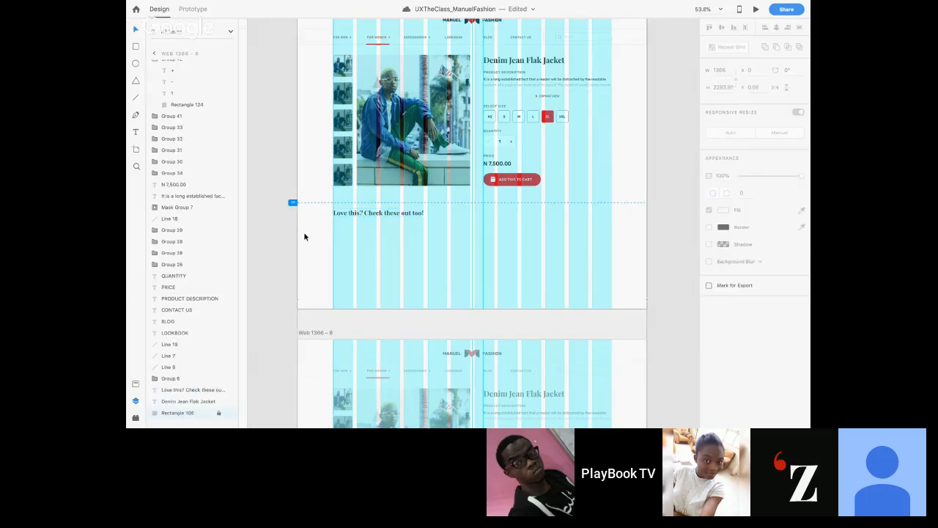
{"action": "key", "text": "shift+super+apostrophe"}
- Copy the product repeat grid from Web 1366 – 4 onto the empty pasteboard above Web 1366 – 6 and shorten it to one row of four
{"action": "scroll", "coordinate": [305, 236], "scroll_direction": "up", "scroll_amount": 4}
{"action": "scroll", "coordinate": [304, 235], "scroll_direction": "down", "scroll_amount": 4}
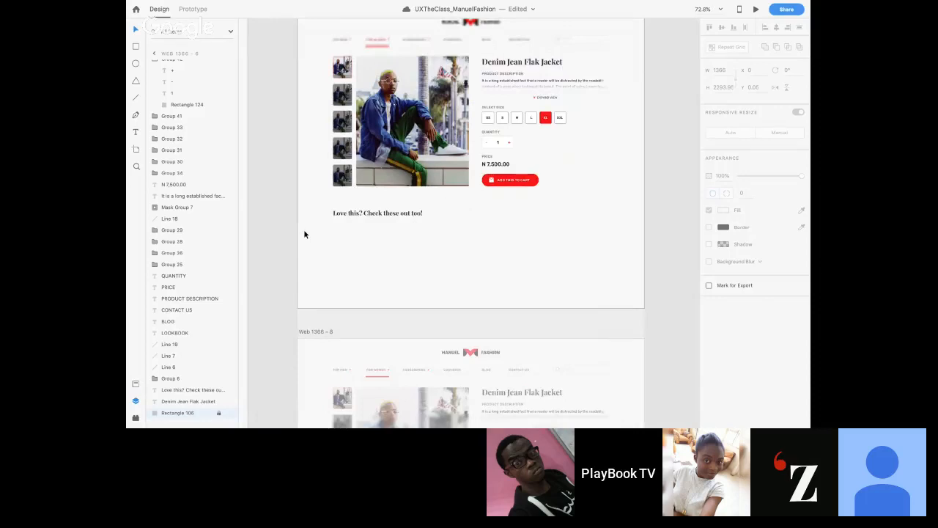
{"action": "scroll", "coordinate": [305, 234], "scroll_direction": "left", "scroll_amount": 6}
{"action": "scroll", "coordinate": [482, 157], "scroll_direction": "down", "scroll_amount": 5}
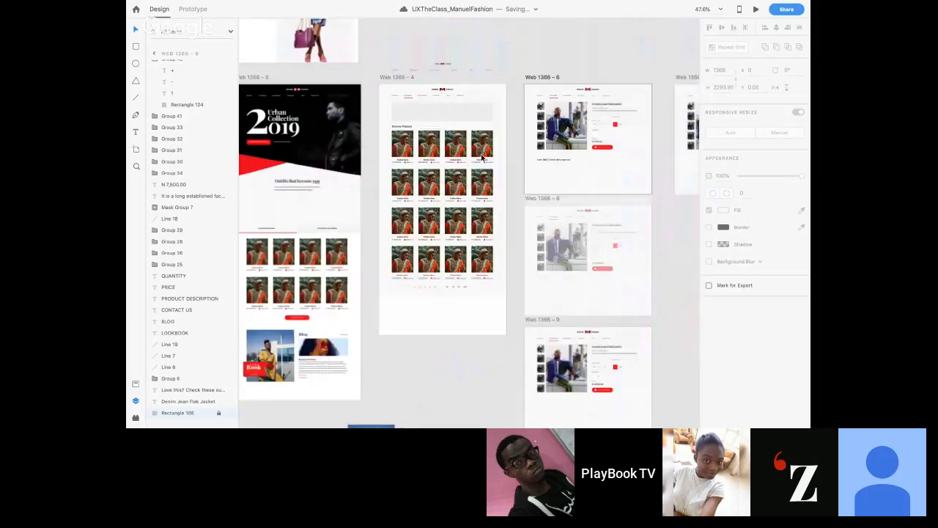
{"action": "scroll", "coordinate": [482, 157], "scroll_direction": "down", "scroll_amount": 5}
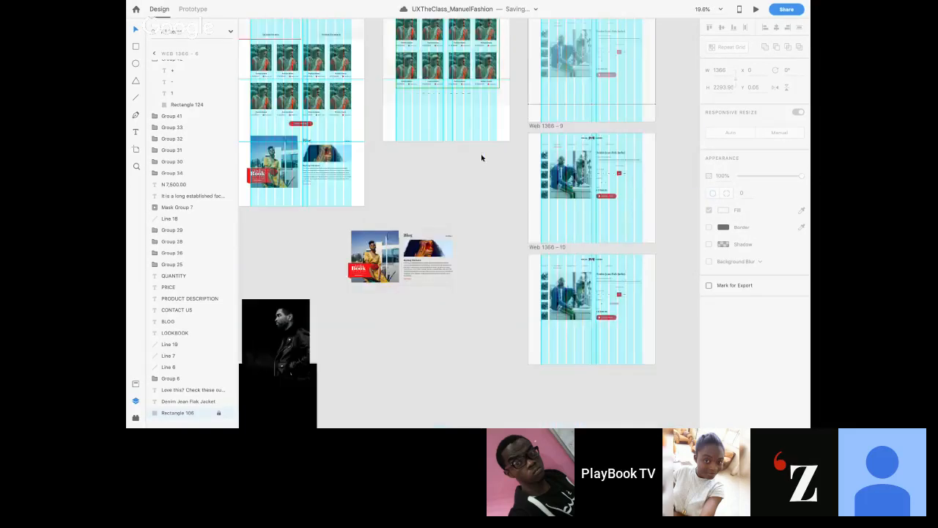
{"action": "scroll", "coordinate": [481, 153], "scroll_direction": "up", "scroll_amount": 5}
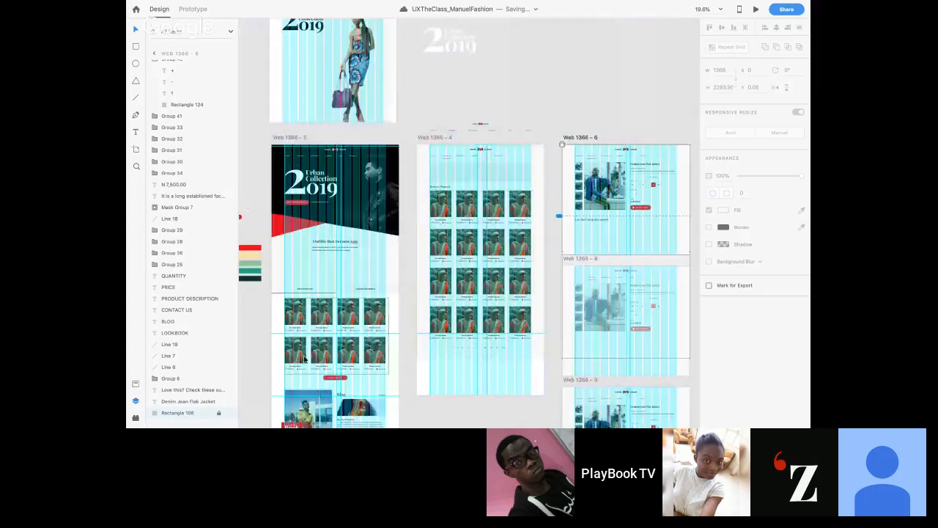
{"action": "left_click", "coordinate": [503, 243]}
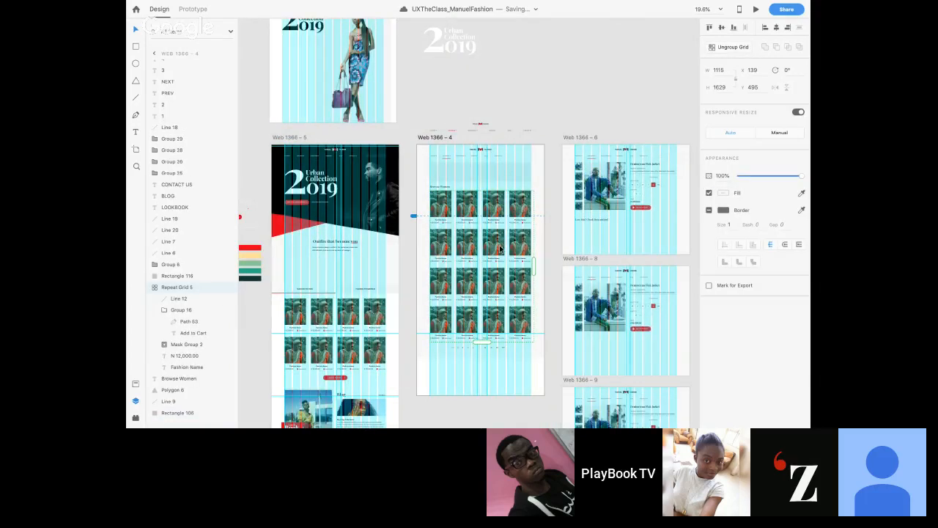
{"action": "left_click_drag", "start_coordinate": [495, 248], "coordinate": [586, 87], "text": "alt"}
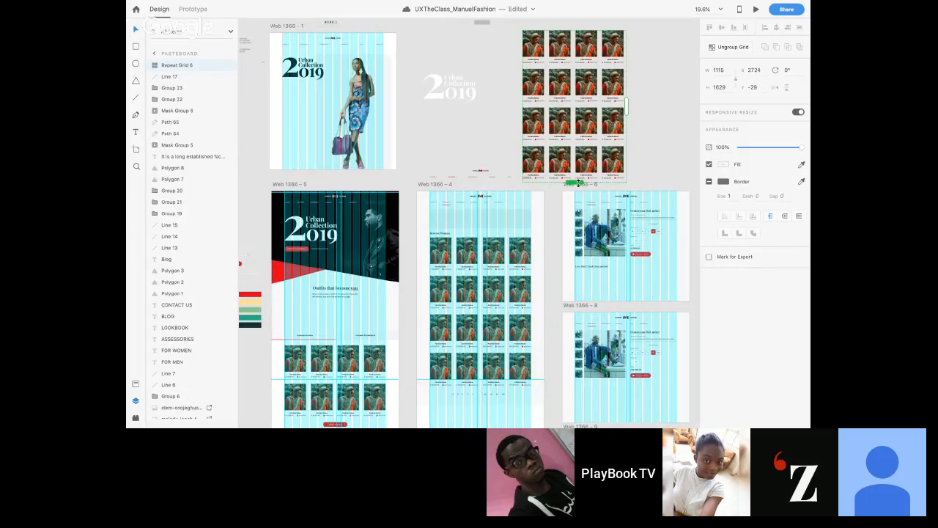
{"action": "left_click_drag", "start_coordinate": [578, 183], "coordinate": [577, 67]}
{"action": "left_click", "coordinate": [582, 92]}
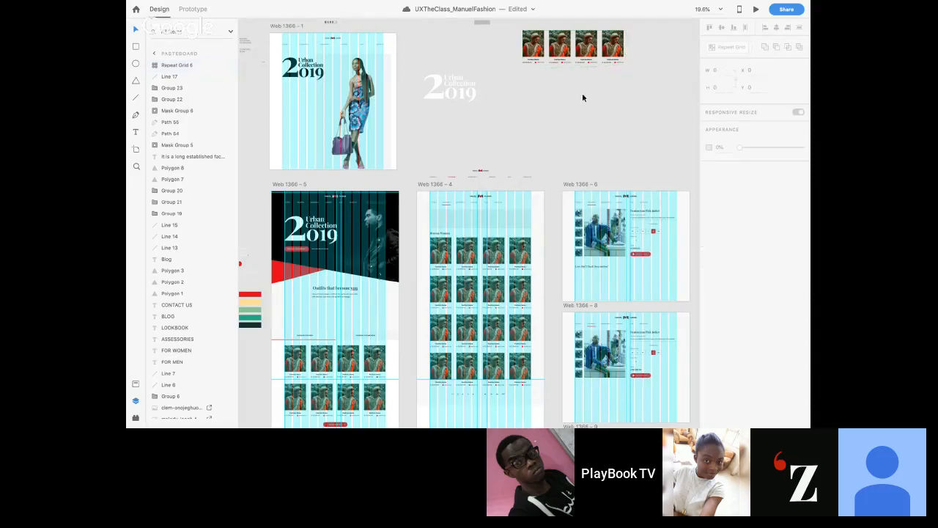
- Move the four-product row onto Web 1366 – 6 beneath the new heading, at about X 152, Y 851
{"action": "scroll", "coordinate": [398, 82], "scroll_direction": "right", "scroll_amount": 5}
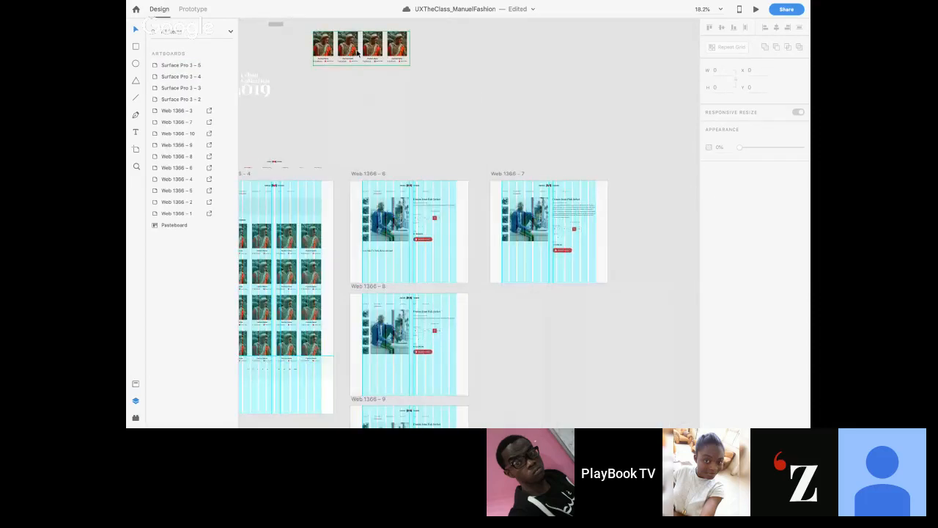
{"action": "left_click_drag", "start_coordinate": [348, 49], "coordinate": [398, 272]}
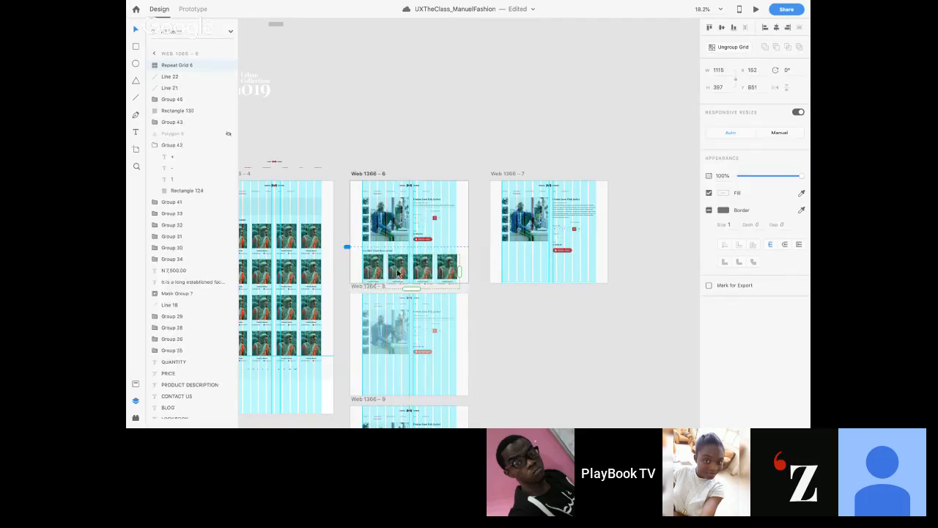
{"action": "scroll", "coordinate": [398, 272], "scroll_direction": "up", "scroll_amount": 5}
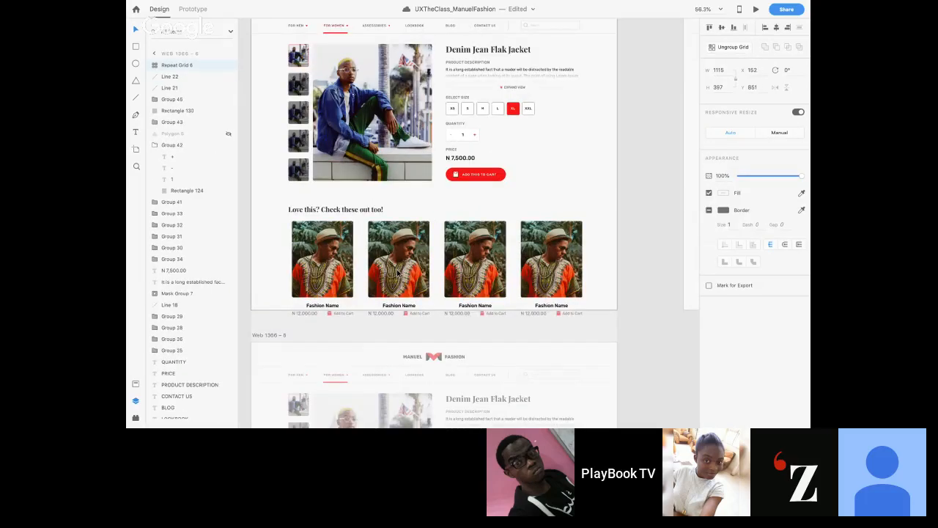
{"action": "scroll", "coordinate": [396, 270], "scroll_direction": "down", "scroll_amount": 5}
{"action": "scroll", "coordinate": [455, 248], "scroll_direction": "down", "scroll_amount": 5}
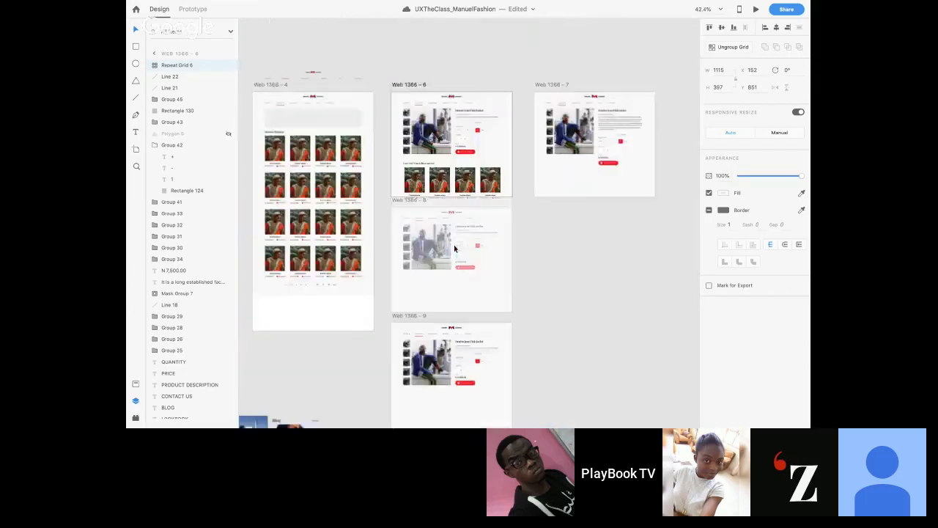
- Select the Web 1366 – 6, 8, 9 and 10 artboards and extend them together to a height of about 1630
{"action": "left_click", "coordinate": [412, 89]}
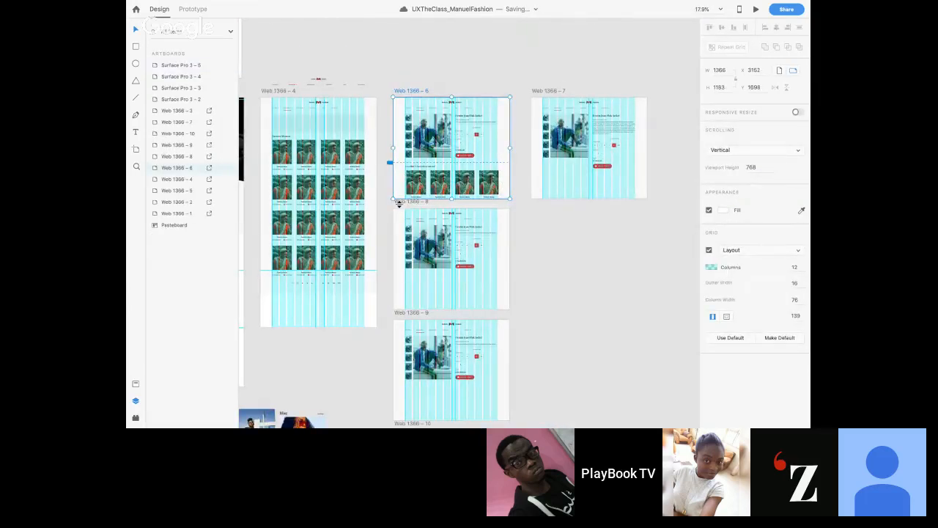
{"action": "left_click", "coordinate": [398, 202], "text": "shift"}
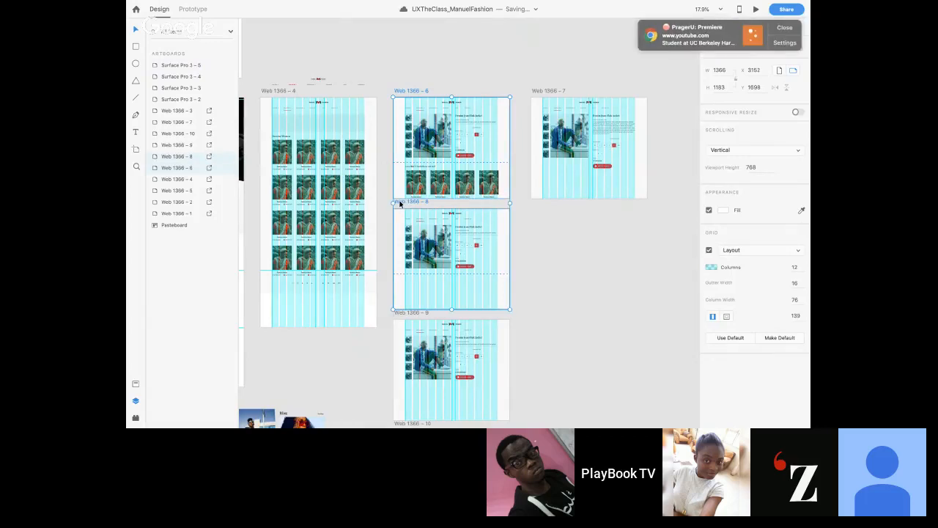
{"action": "left_click", "coordinate": [408, 314], "text": "shift"}
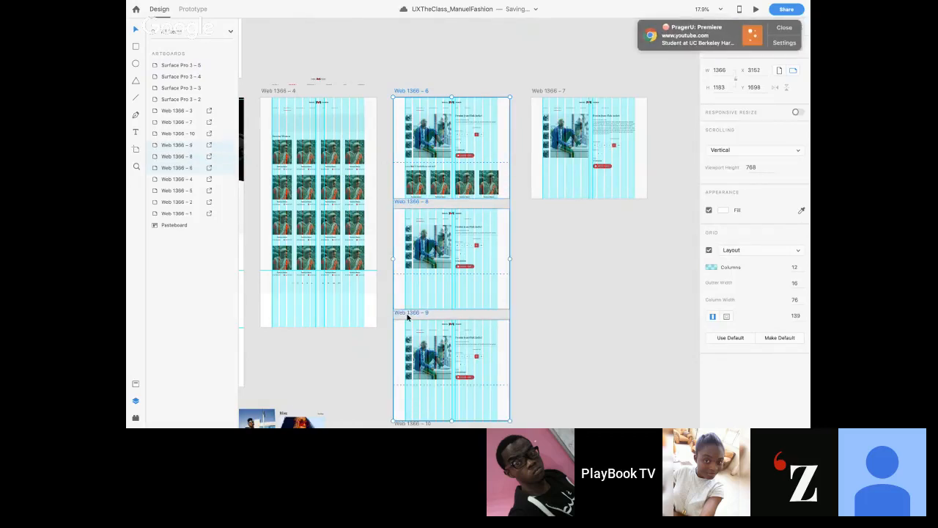
{"action": "scroll", "coordinate": [409, 316], "scroll_direction": "down", "scroll_amount": 5}
{"action": "left_click", "coordinate": [398, 246], "text": "shift"}
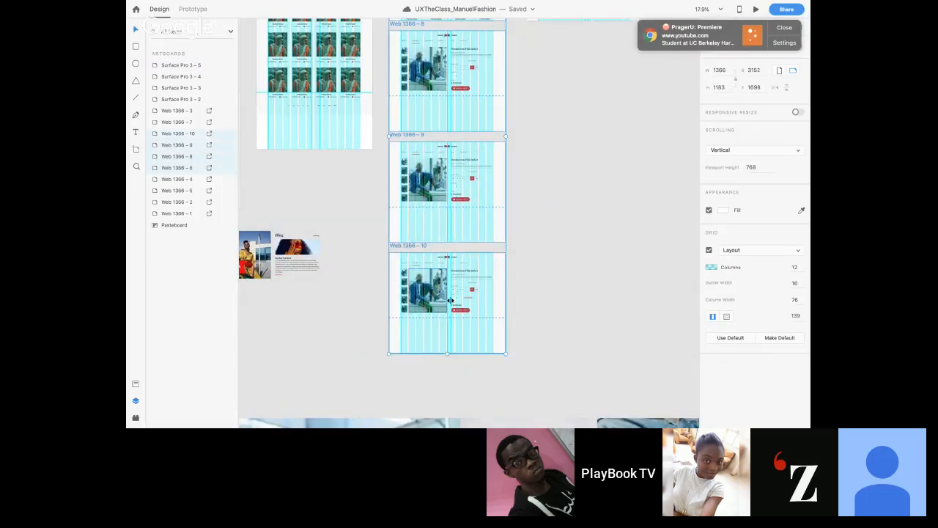
{"action": "left_click_drag", "start_coordinate": [447, 354], "coordinate": [447, 399]}
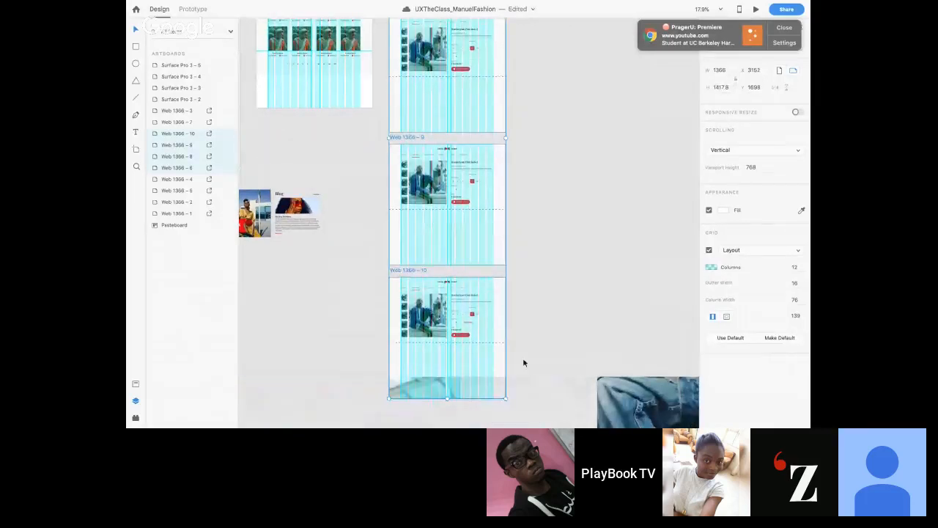
{"action": "scroll", "coordinate": [524, 361], "scroll_direction": "down", "scroll_amount": 1}
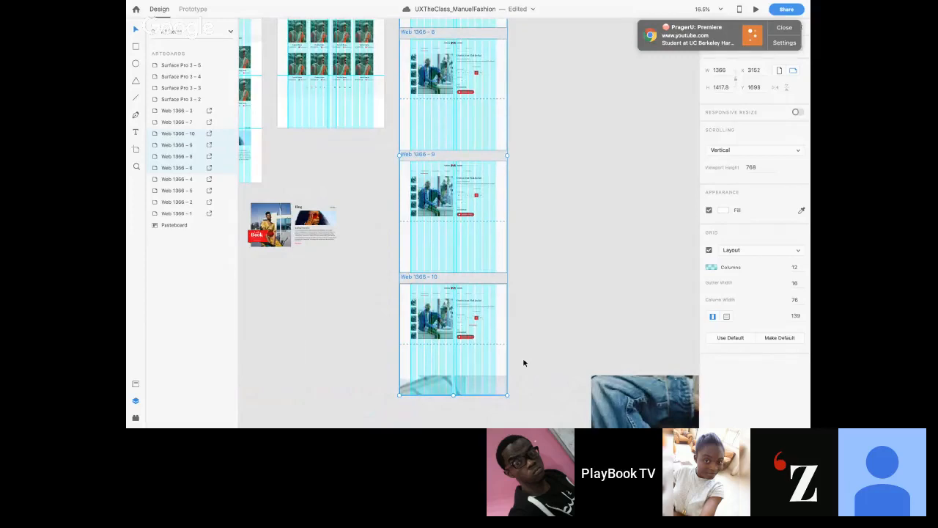
{"action": "scroll", "coordinate": [523, 362], "scroll_direction": "down", "scroll_amount": 2}
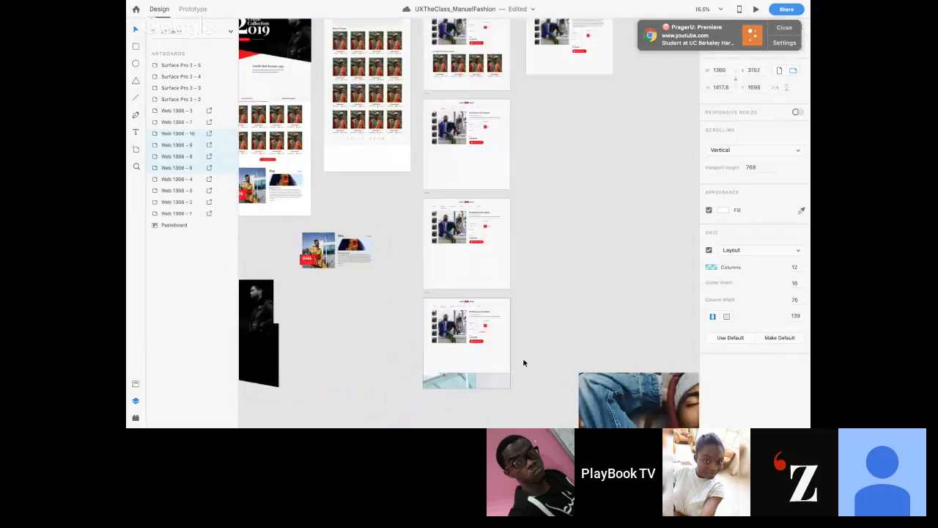
{"action": "scroll", "coordinate": [523, 362], "scroll_direction": "down", "scroll_amount": 2}
{"action": "left_click_drag", "start_coordinate": [467, 368], "coordinate": [472, 414]}
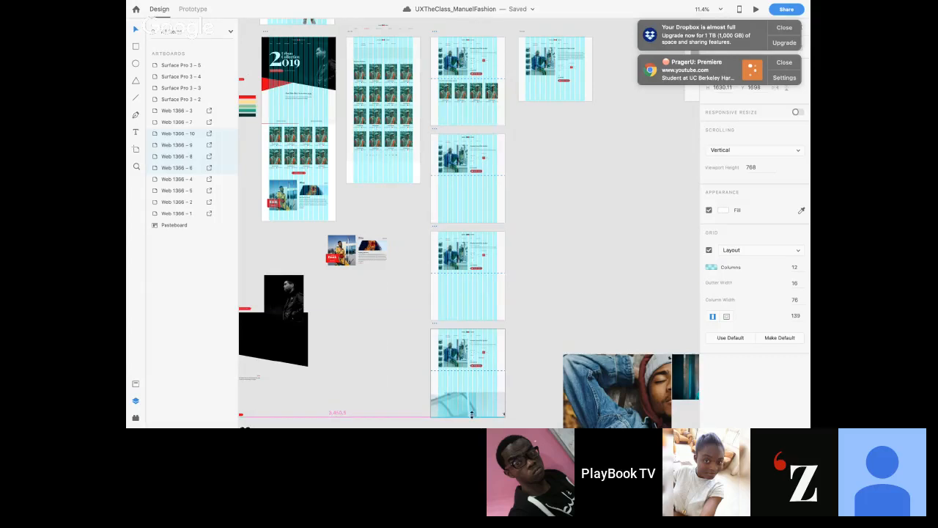
{"action": "left_click", "coordinate": [521, 327]}
- Extend the Web 1366 – 7 artboard downward to match the height of Web 1366 – 6
{"action": "scroll", "coordinate": [521, 328], "scroll_direction": "down", "scroll_amount": 2}
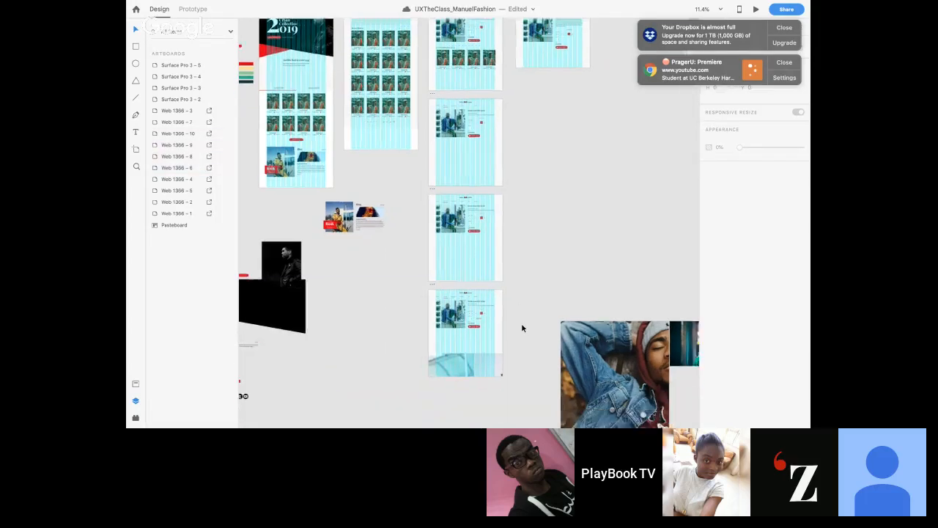
{"action": "scroll", "coordinate": [523, 337], "scroll_direction": "up", "scroll_amount": 4}
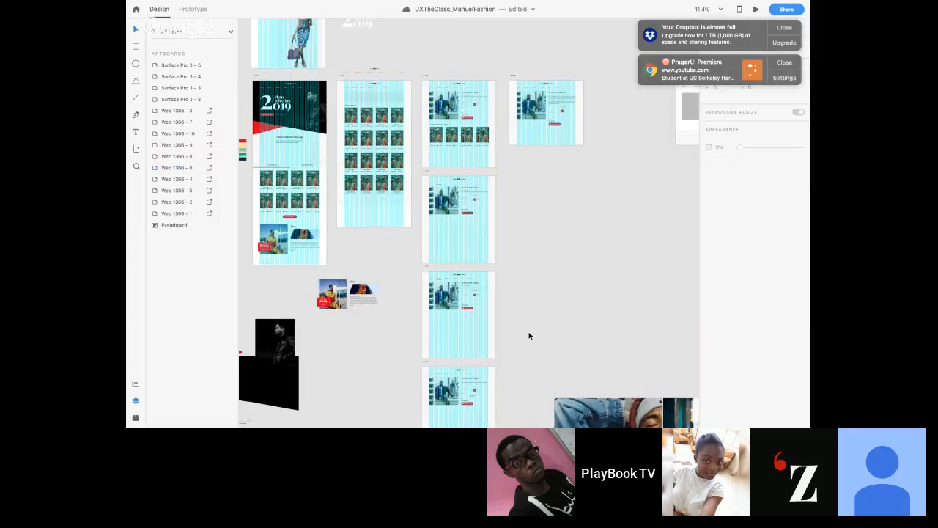
{"action": "left_click", "coordinate": [546, 132]}
{"action": "left_click_drag", "start_coordinate": [546, 145], "coordinate": [547, 168]}
{"action": "left_click", "coordinate": [538, 211]}
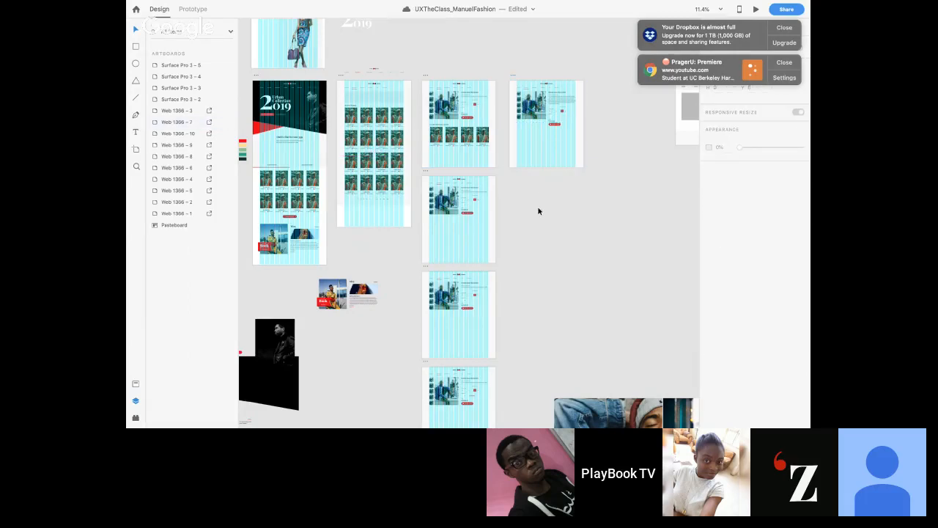
- Move the large photo overlapping the lower edge of Web 1366 – 10 down onto the empty pasteboard
{"action": "scroll", "coordinate": [538, 211], "scroll_direction": "down", "scroll_amount": 5}
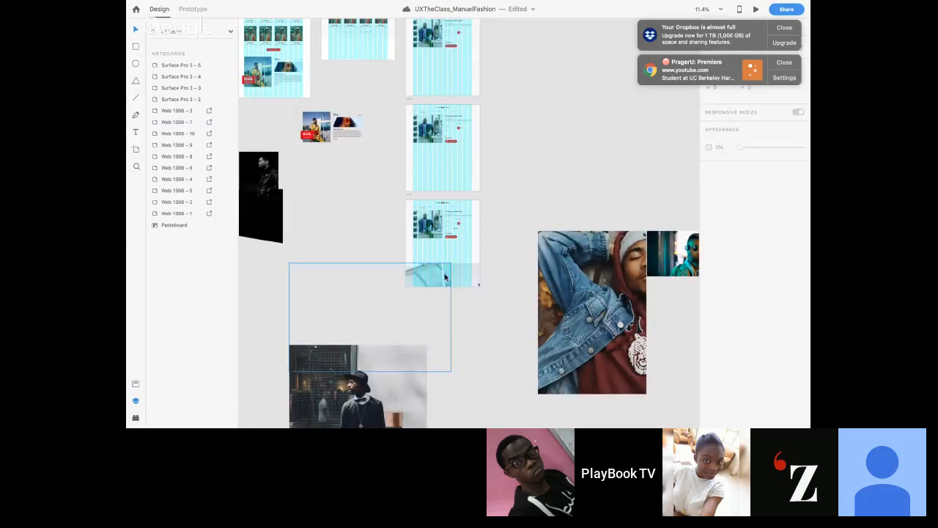
{"action": "left_click", "coordinate": [444, 277]}
{"action": "left_click_drag", "start_coordinate": [464, 278], "coordinate": [469, 392]}
{"action": "left_click", "coordinate": [515, 198]}
{"action": "scroll", "coordinate": [515, 197], "scroll_direction": "up", "scroll_amount": 3}
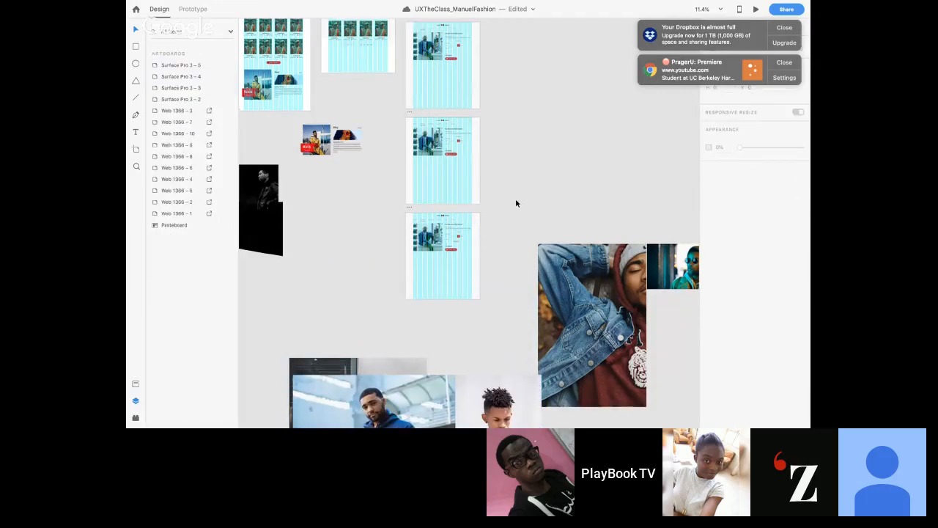
{"action": "scroll", "coordinate": [515, 203], "scroll_direction": "up", "scroll_amount": 2}
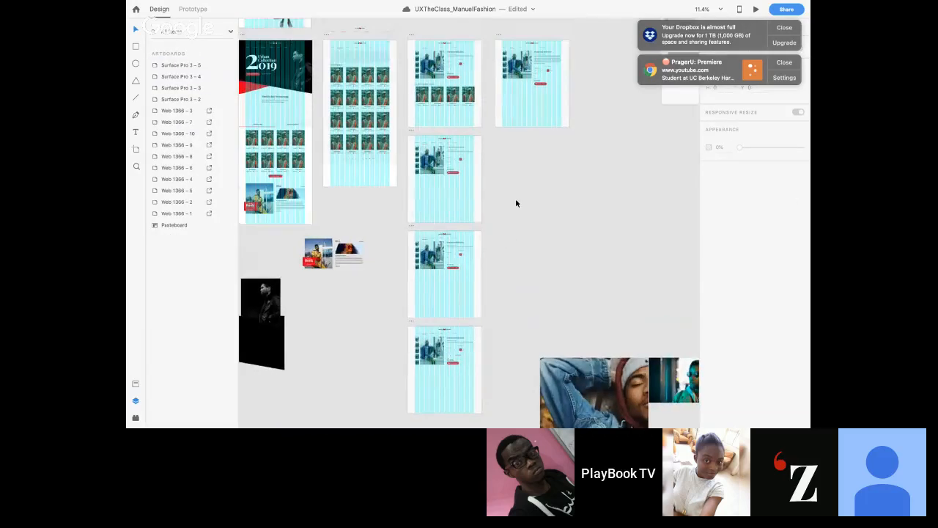
- Copy the four-product row from Web 1366 – 6 onto Web 1366 – 8, 9, 10 and 7 at the same position
{"action": "left_click", "coordinate": [454, 88]}
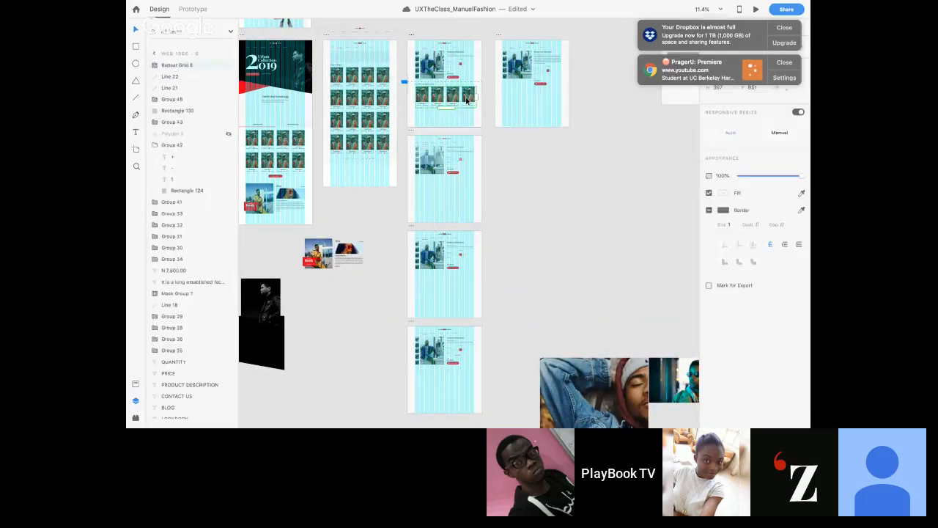
{"action": "left_click", "coordinate": [409, 133]}
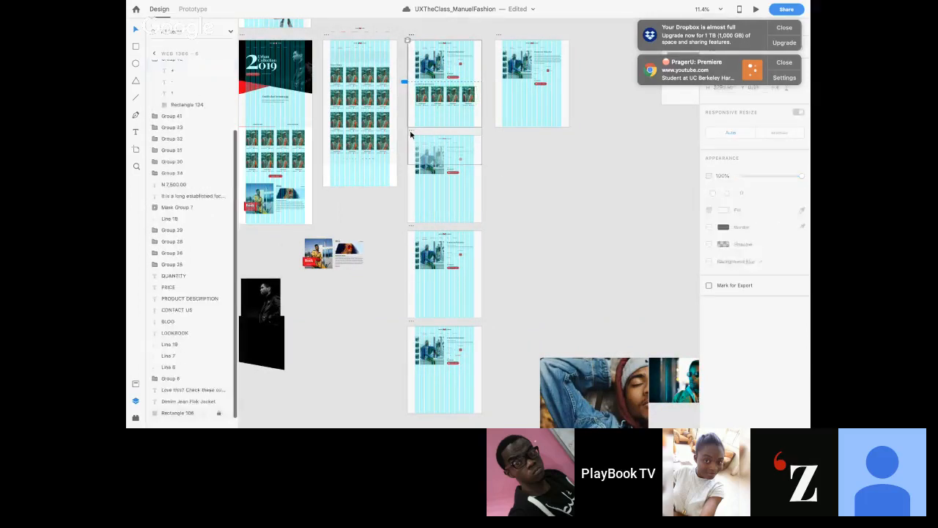
{"action": "left_click", "coordinate": [414, 132]}
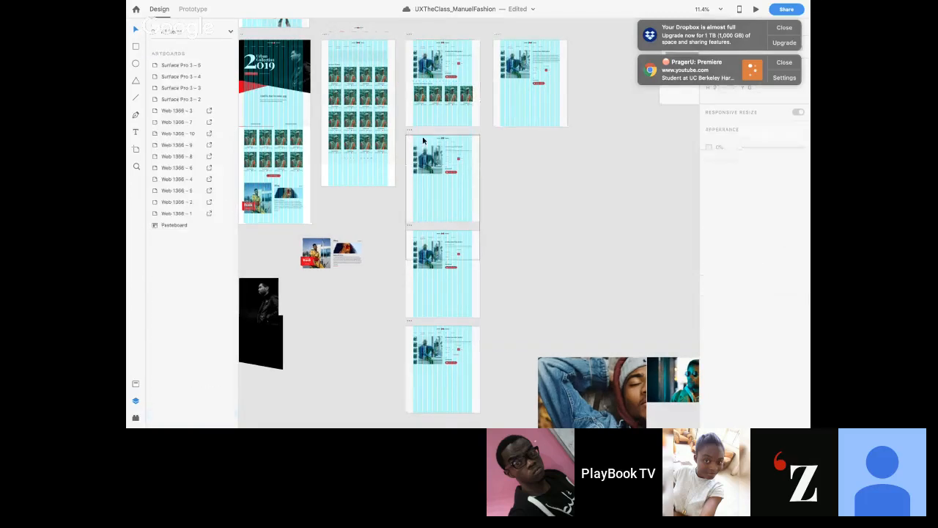
{"action": "left_click", "coordinate": [409, 131]}
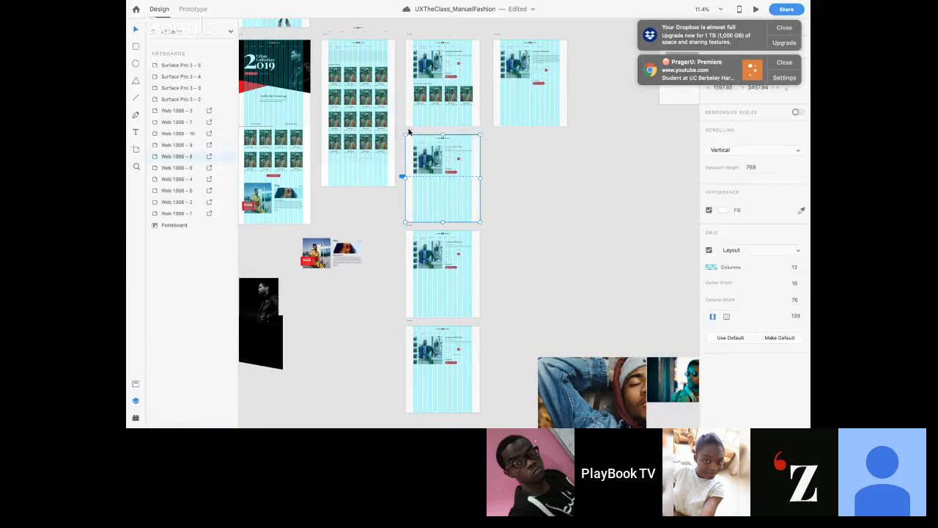
{"action": "key", "text": "ctrl+v"}
{"action": "left_click", "coordinate": [387, 240]}
{"action": "left_click", "coordinate": [408, 229]}
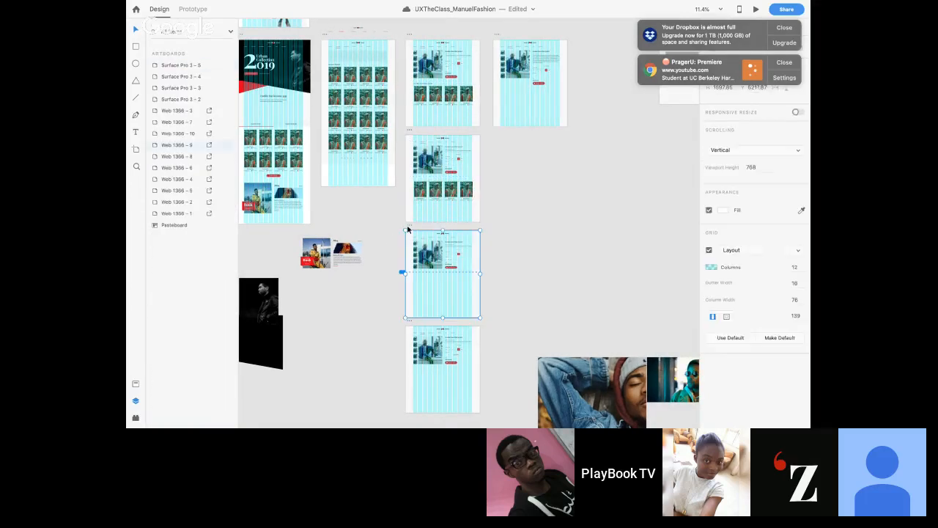
{"action": "key", "text": "ctrl+v"}
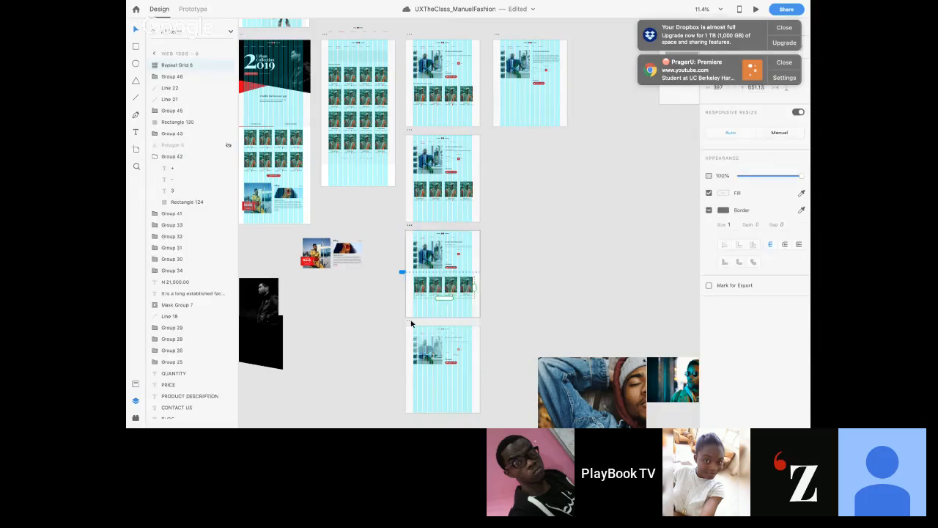
{"action": "left_click", "coordinate": [411, 323]}
{"action": "key", "text": "ctrl+v"}
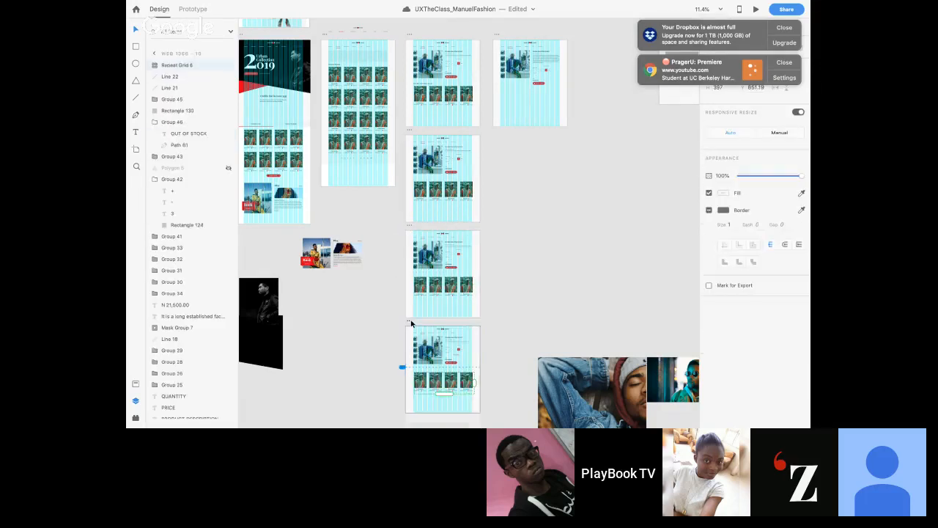
{"action": "left_click", "coordinate": [499, 35]}
{"action": "key", "text": "ctrl+v"}
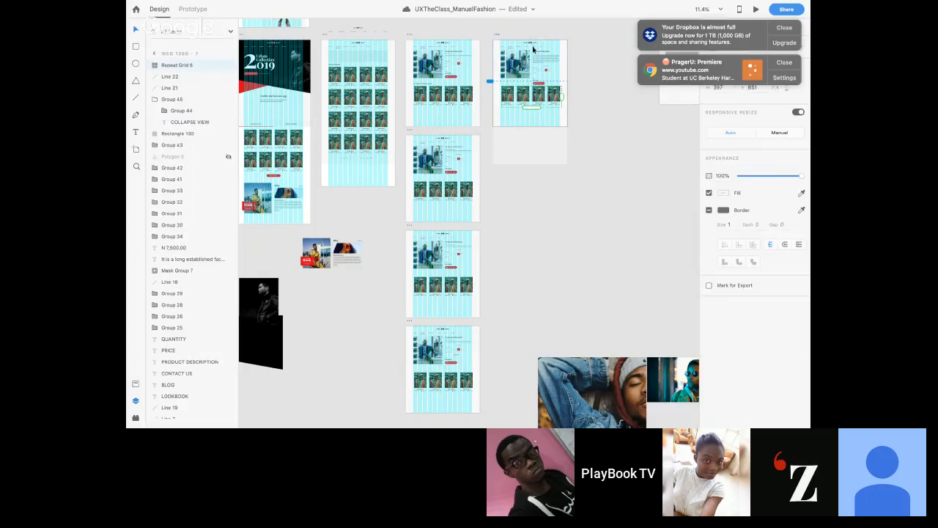
- Copy the "Love this? Check these out too!" heading from Web 1366 – 6 onto Web 1366 – 8 and 9
{"action": "scroll", "coordinate": [533, 50], "scroll_direction": "up", "scroll_amount": 5}
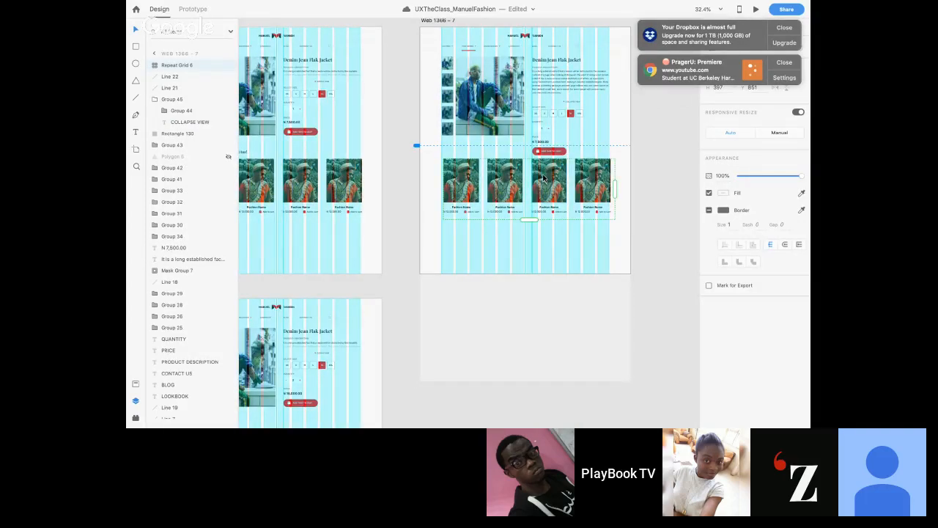
{"action": "scroll", "coordinate": [542, 174], "scroll_direction": "down", "scroll_amount": 3}
{"action": "scroll", "coordinate": [543, 174], "scroll_direction": "left", "scroll_amount": 3}
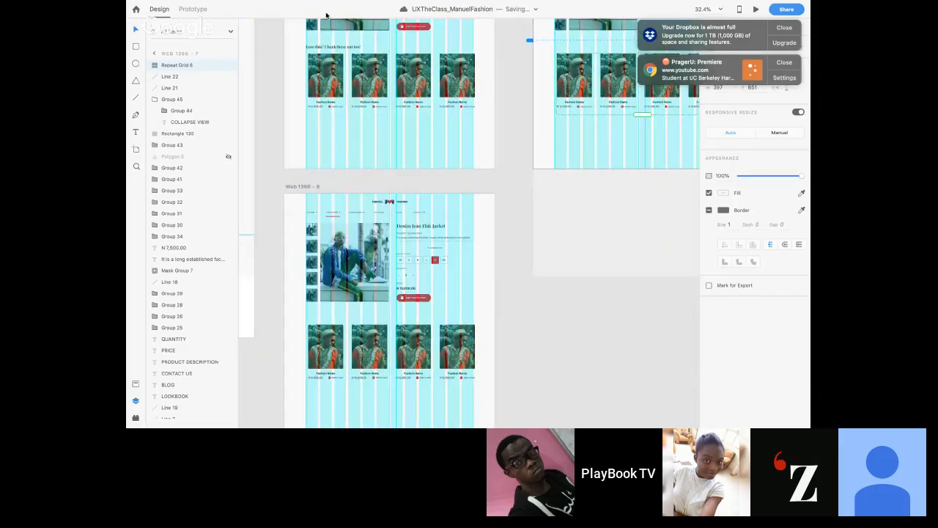
{"action": "left_click", "coordinate": [327, 47]}
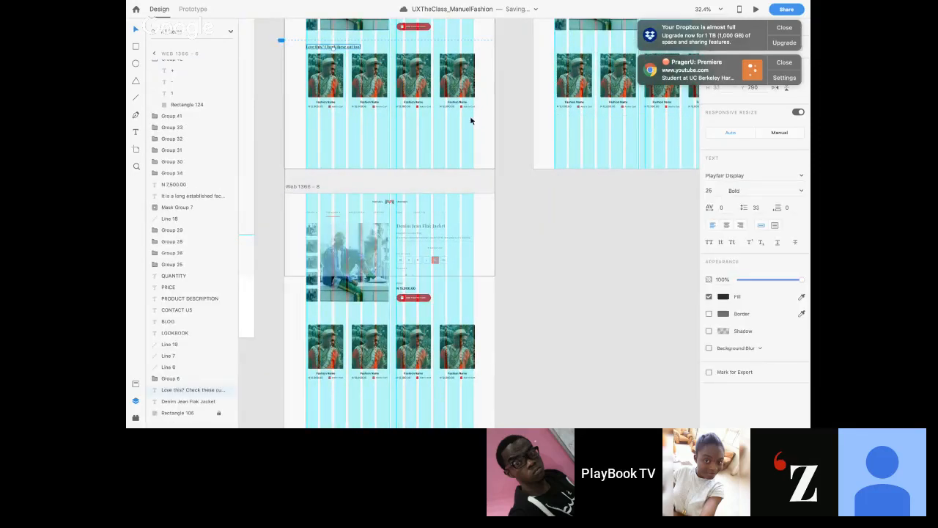
{"action": "left_click", "coordinate": [308, 188]}
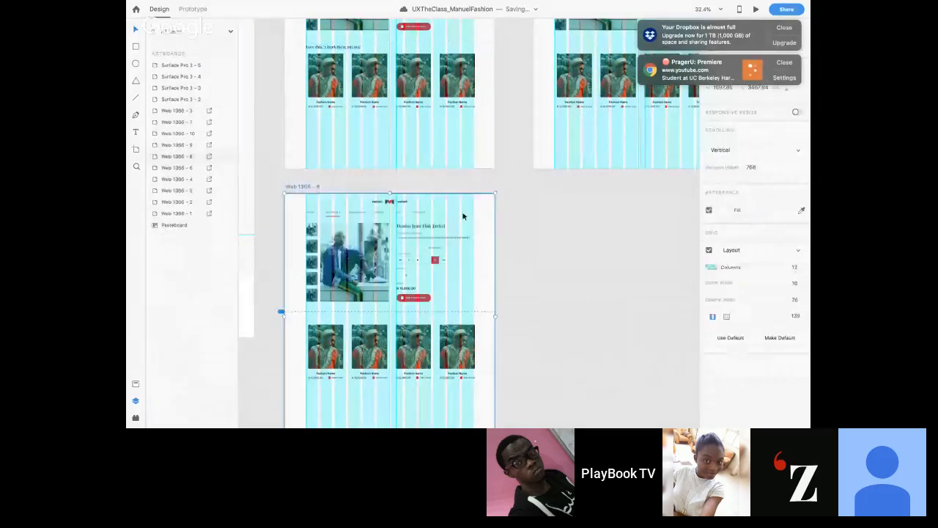
{"action": "key", "text": "super+v"}
{"action": "scroll", "coordinate": [483, 230], "scroll_direction": "down", "scroll_amount": 1}
{"action": "scroll", "coordinate": [484, 230], "scroll_direction": "left", "scroll_amount": 1}
{"action": "left_click", "coordinate": [320, 162]}
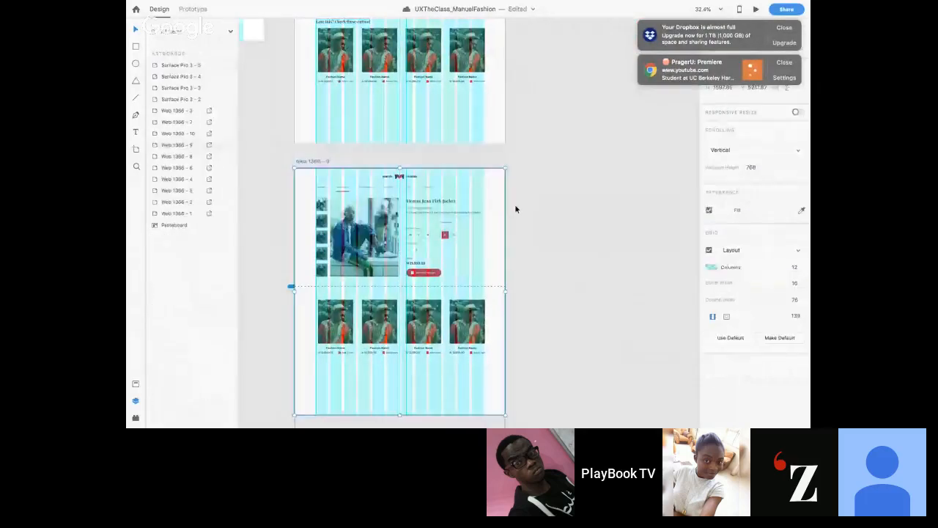
{"action": "key", "text": "super+v"}
- Paste the "Love this? Check these out too!" heading onto Web 1366 – 10 and Web 1366 – 7
{"action": "scroll", "coordinate": [533, 220], "scroll_direction": "down", "scroll_amount": 1}
{"action": "scroll", "coordinate": [534, 220], "scroll_direction": "down", "scroll_amount": 6}
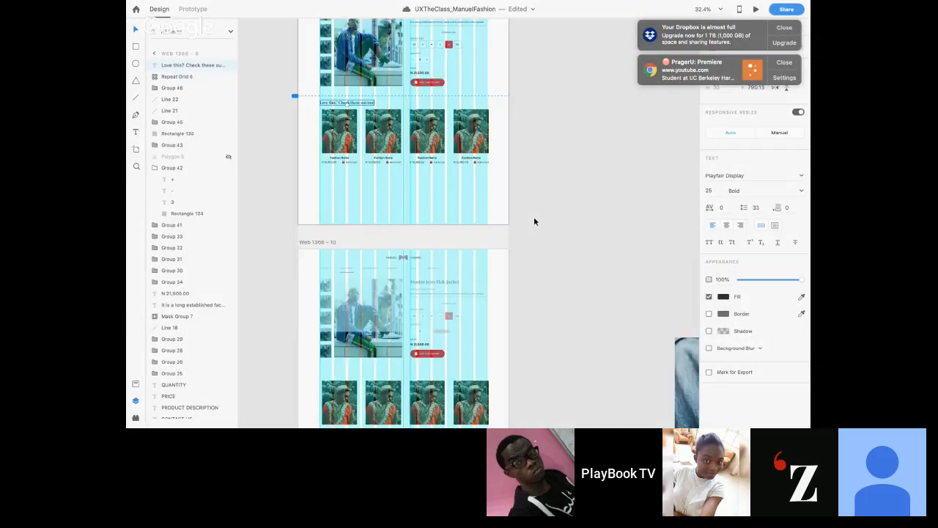
{"action": "scroll", "coordinate": [534, 221], "scroll_direction": "down", "scroll_amount": 1}
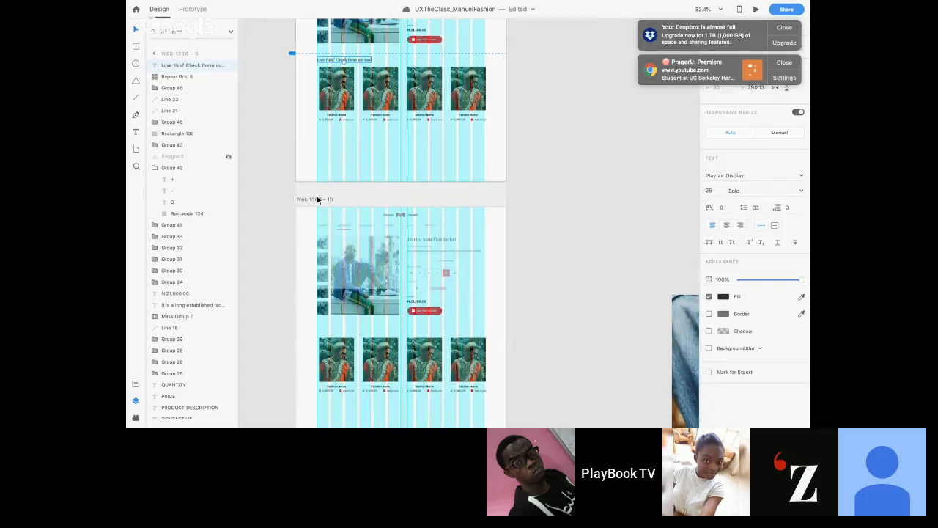
{"action": "left_click", "coordinate": [318, 199]}
{"action": "key", "text": "super+v"}
{"action": "scroll", "coordinate": [532, 255], "scroll_direction": "down", "scroll_amount": 6}
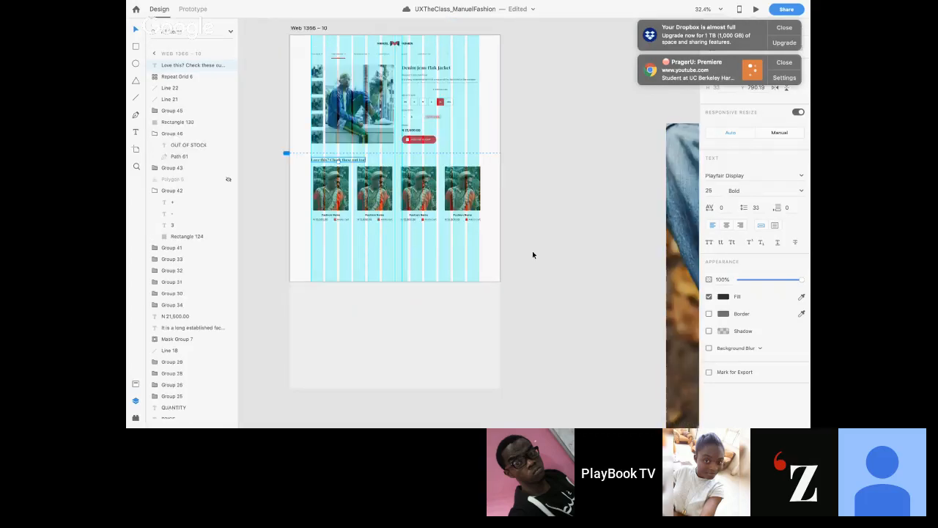
{"action": "scroll", "coordinate": [532, 254], "scroll_direction": "up", "scroll_amount": 10}
{"action": "scroll", "coordinate": [532, 253], "scroll_direction": "right", "scroll_amount": 4}
{"action": "left_click", "coordinate": [428, 112]}
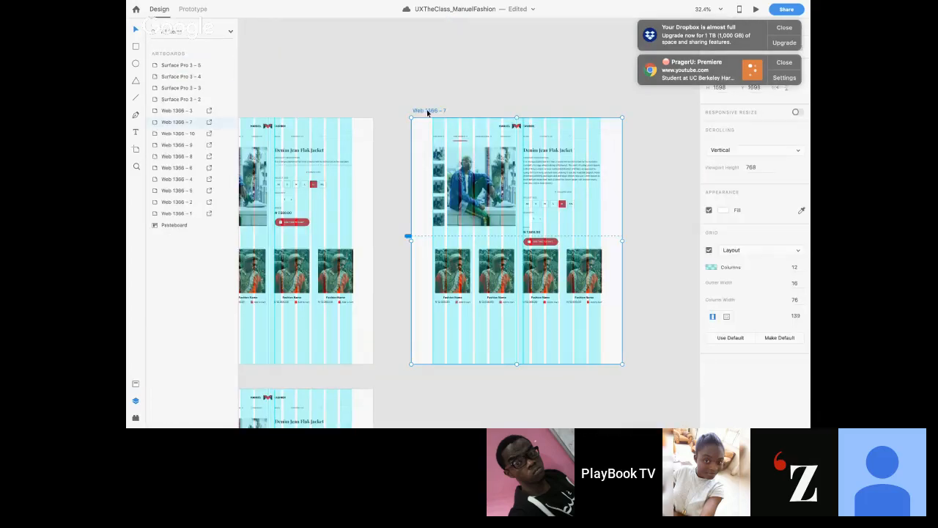
{"action": "type", "text": "Love this? Check these out too!"}
- Move the heading and product row on Web 1366 – 7 down together to Y 898 and align their left edges
{"action": "left_click", "coordinate": [503, 276], "text": "shift"}
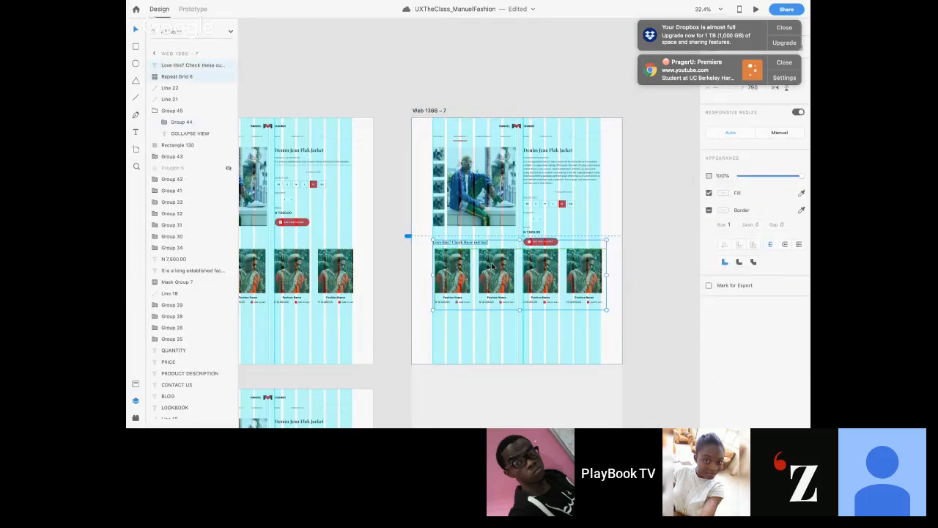
{"action": "left_click_drag", "start_coordinate": [492, 266], "coordinate": [494, 284]}
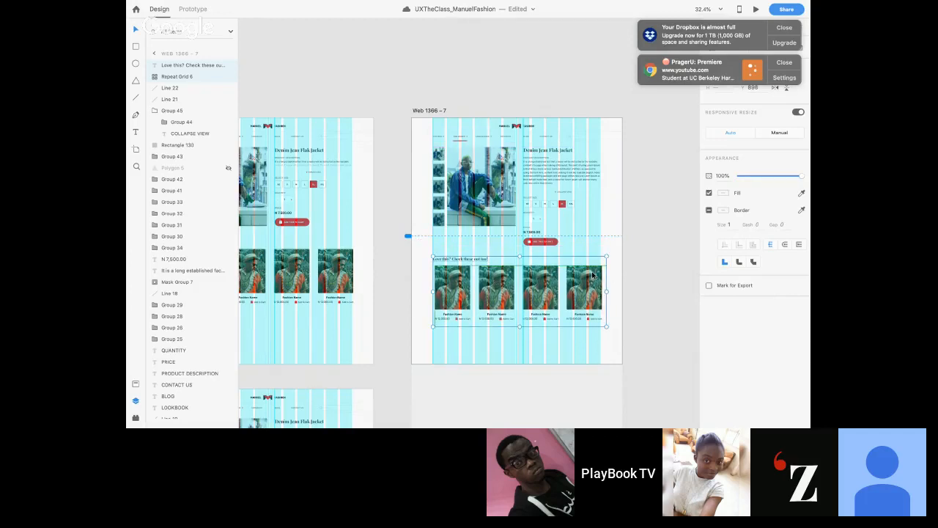
{"action": "left_click", "coordinate": [782, 29]}
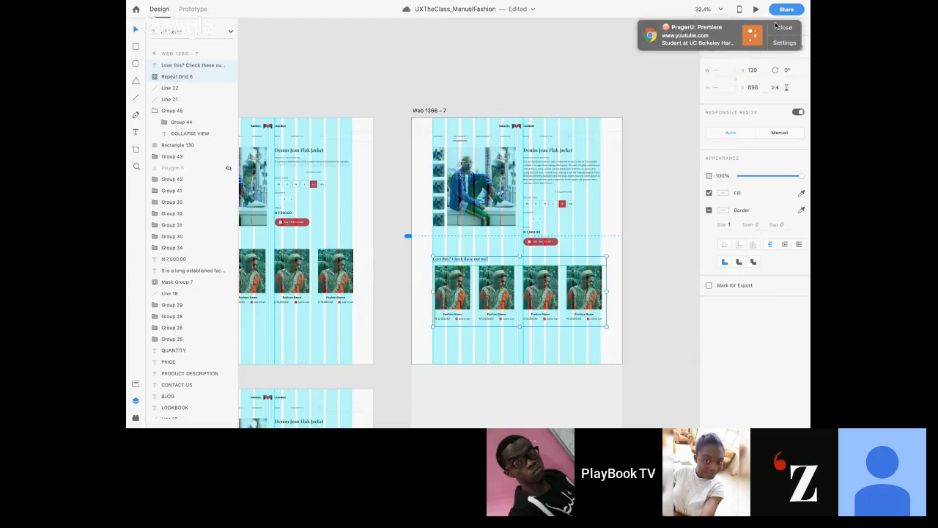
{"action": "left_click", "coordinate": [781, 27]}
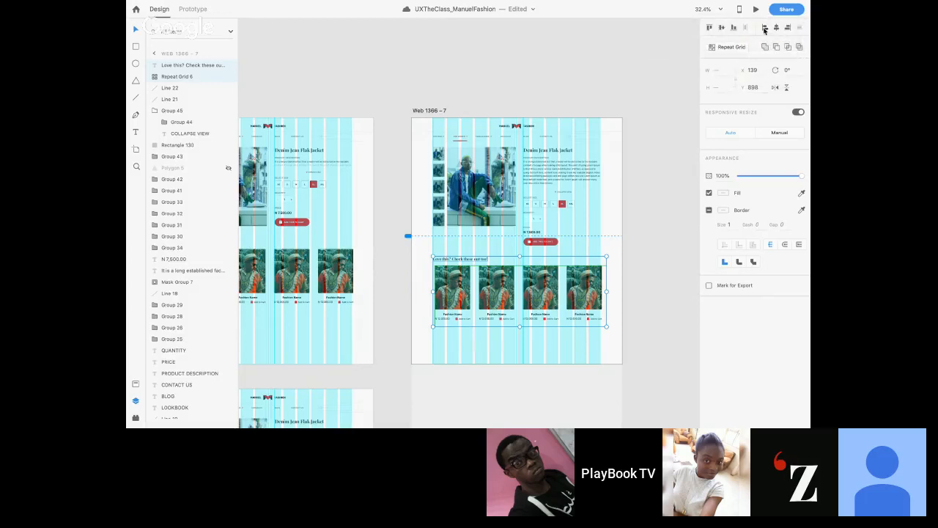
{"action": "left_click", "coordinate": [765, 28]}
- Align the left edges of the related-products heading and product row on Web 1366 – 6
{"action": "scroll", "coordinate": [631, 174], "scroll_direction": "left", "scroll_amount": 4}
{"action": "scroll", "coordinate": [631, 174], "scroll_direction": "down", "scroll_amount": 2}
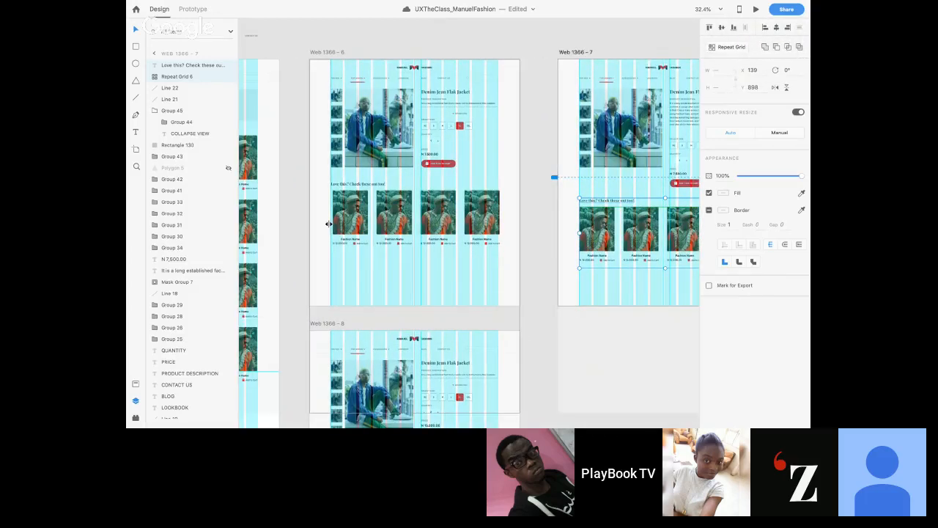
{"action": "left_click", "coordinate": [344, 201]}
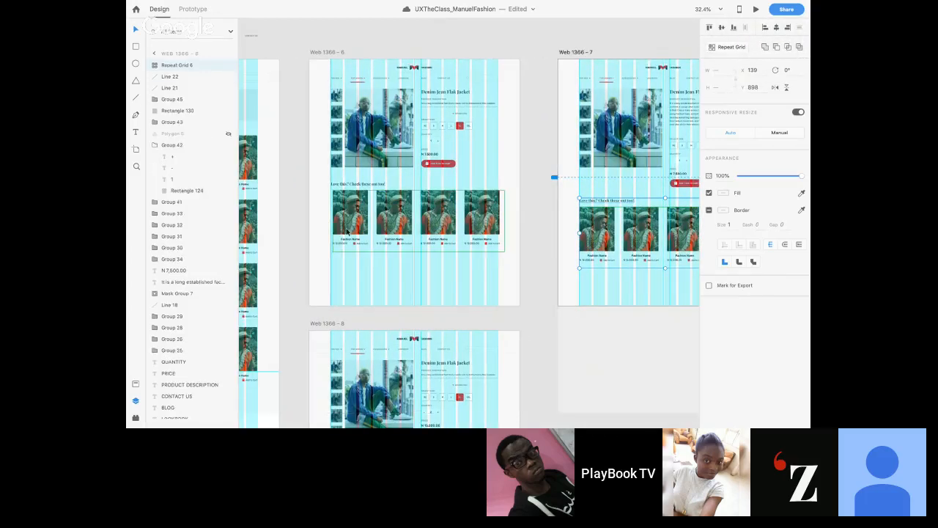
{"action": "left_click", "coordinate": [347, 185], "text": "shift"}
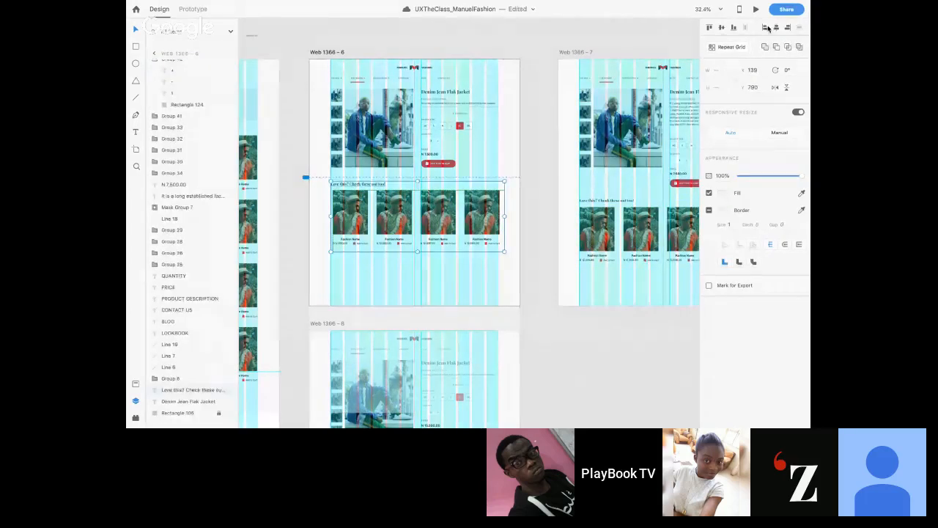
{"action": "left_click", "coordinate": [765, 28]}
{"action": "left_click", "coordinate": [534, 265]}
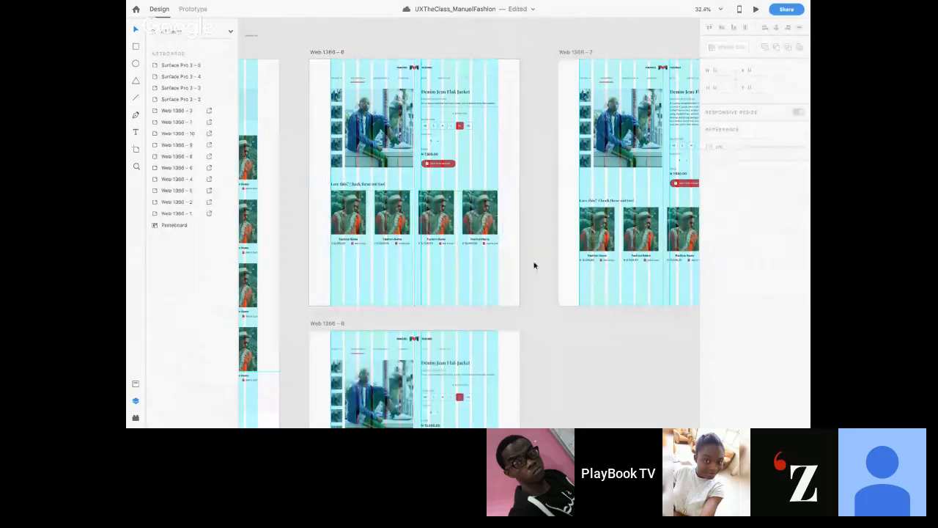
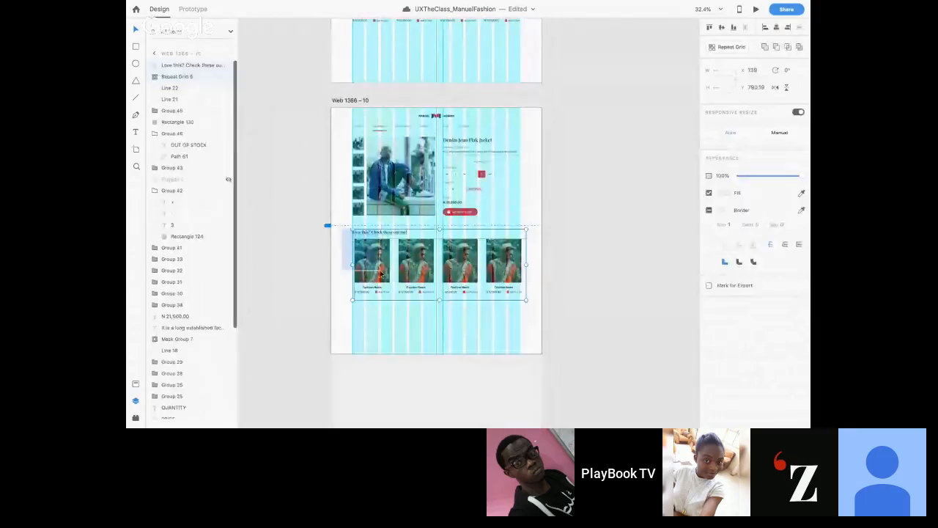
- Align the left edges of the related-products heading and product row on Web 1366 – 10
{"action": "left_click", "coordinate": [765, 28]}
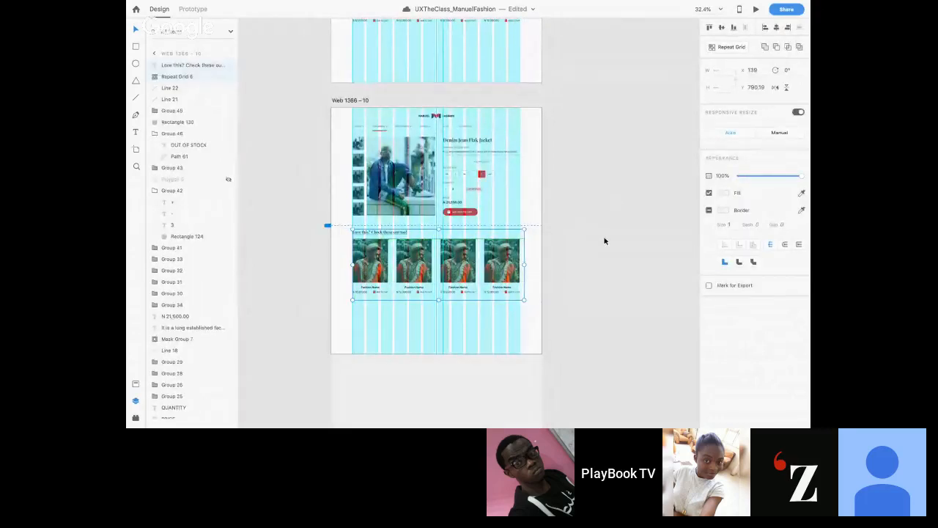
{"action": "left_click", "coordinate": [605, 240]}
{"action": "scroll", "coordinate": [606, 240], "scroll_direction": "up", "scroll_amount": 5}
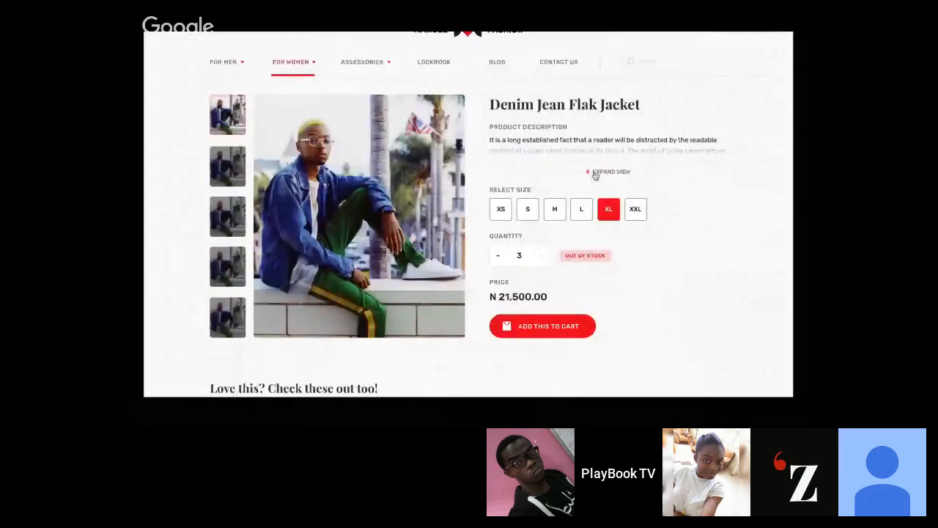
- Test the EXPAND VIEW and COLLAPSE VIEW toggles in the product page preview, with the related-products section in view
{"action": "scroll", "coordinate": [588, 246], "scroll_direction": "down", "scroll_amount": 1}
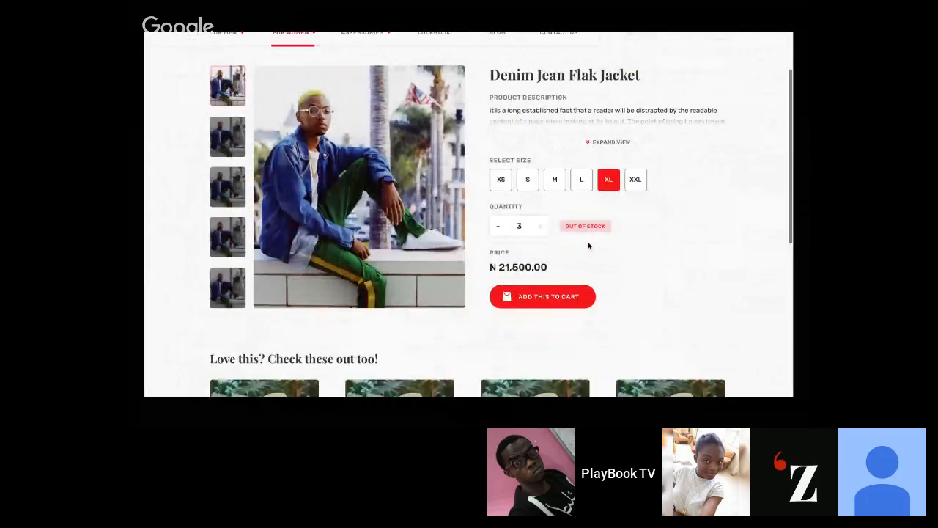
{"action": "scroll", "coordinate": [589, 245], "scroll_direction": "down", "scroll_amount": 2}
{"action": "left_click", "coordinate": [606, 78]}
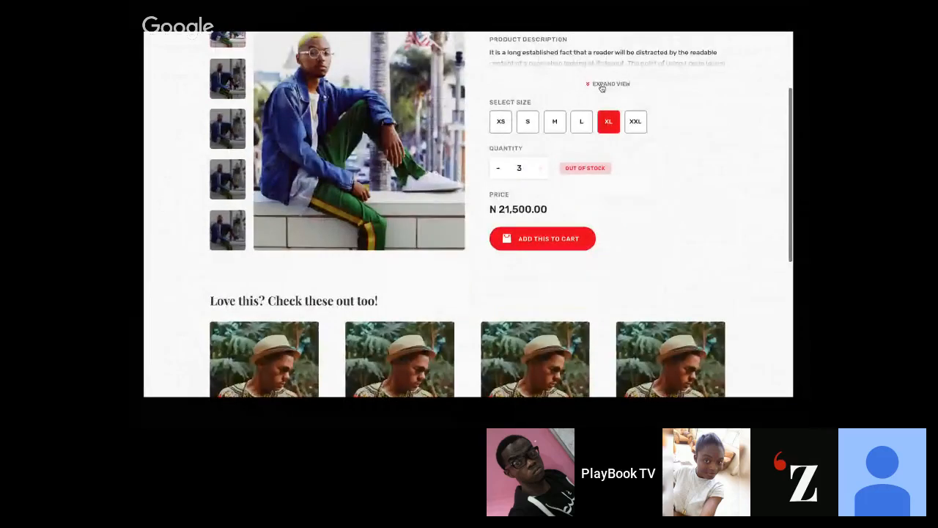
{"action": "left_click", "coordinate": [613, 145]}
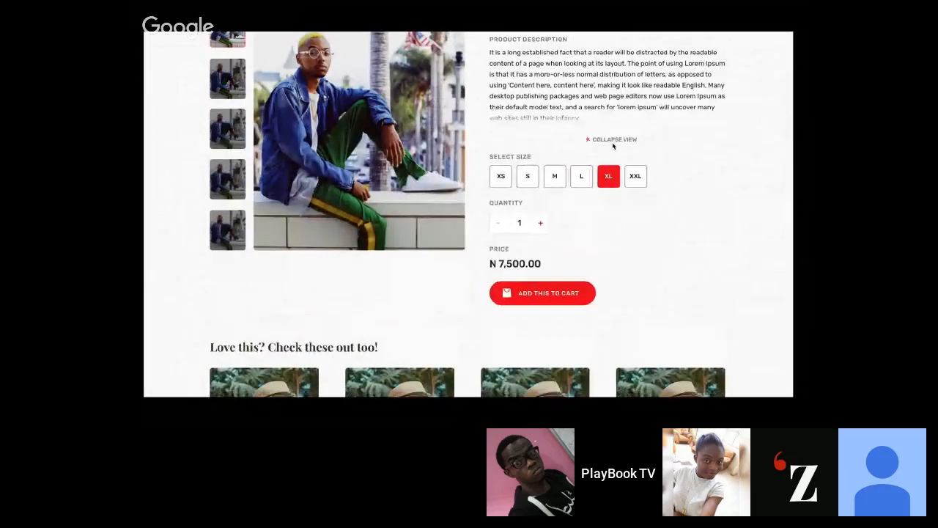
{"action": "left_click", "coordinate": [612, 85]}
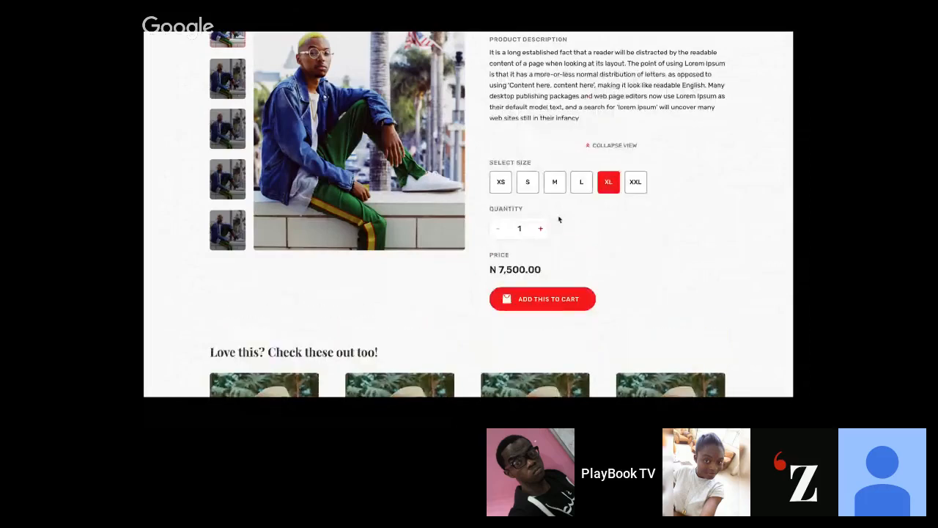
- Link the quantity plus sign on Web 1366 – 7 to Web 1366 – 8 with a tap-triggered Auto-Animate, Ease Out, 0.3 s
{"action": "left_click", "coordinate": [603, 146]}
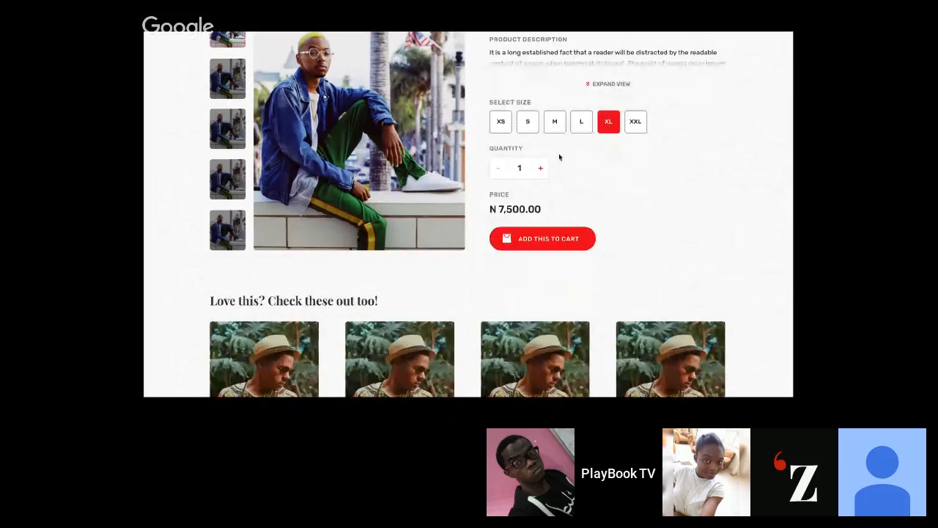
{"action": "key", "text": "ctrl+Left"}
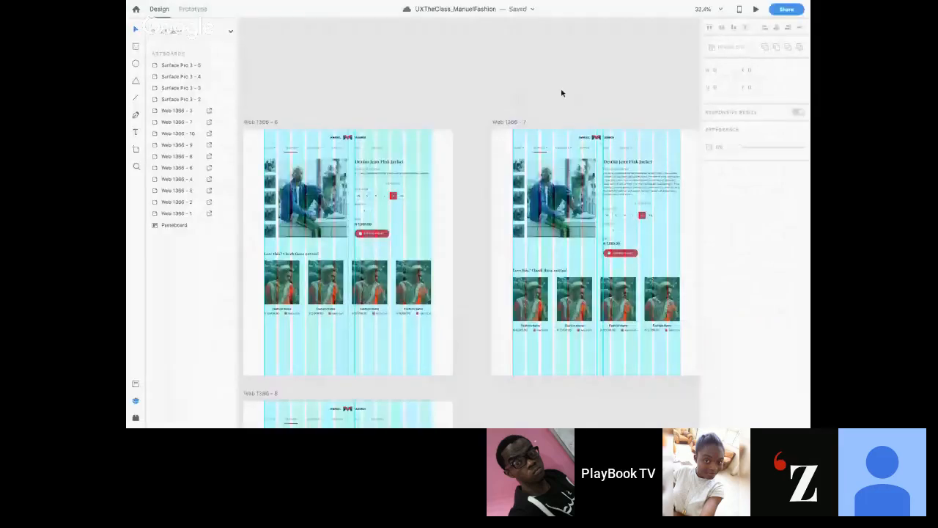
{"action": "scroll", "coordinate": [561, 93], "scroll_direction": "down", "scroll_amount": 3}
{"action": "scroll", "coordinate": [562, 92], "scroll_direction": "right", "scroll_amount": 3}
{"action": "left_click", "coordinate": [564, 183]}
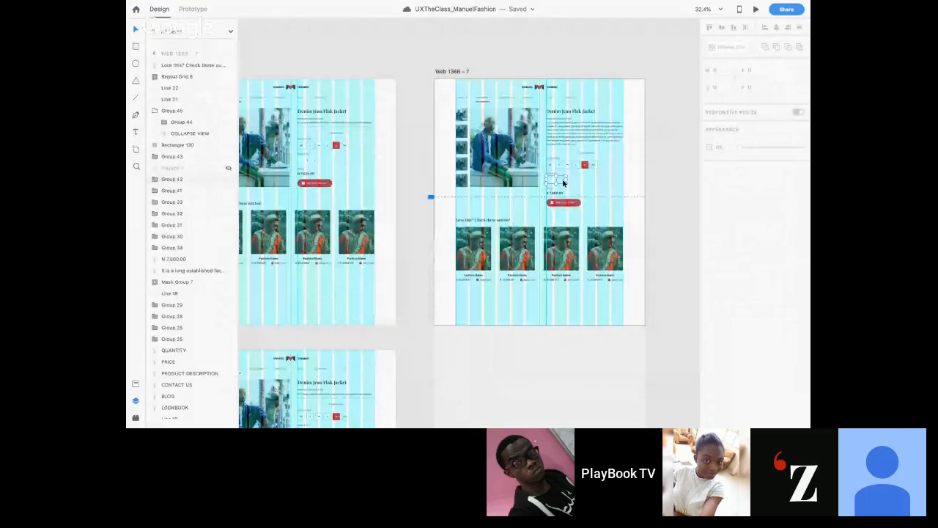
{"action": "scroll", "coordinate": [563, 183], "scroll_direction": "up", "scroll_amount": 5}
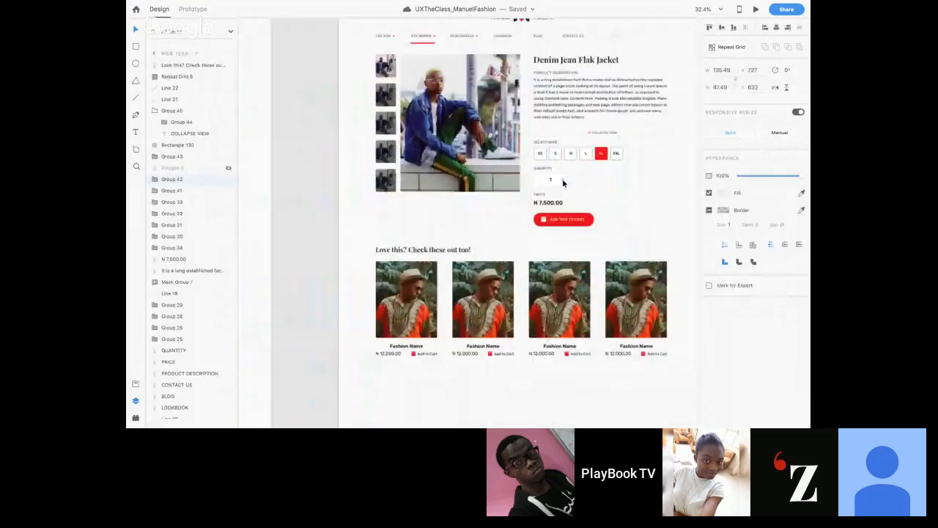
{"action": "scroll", "coordinate": [564, 183], "scroll_direction": "up", "scroll_amount": 5}
{"action": "key", "text": "ctrl+Tab"}
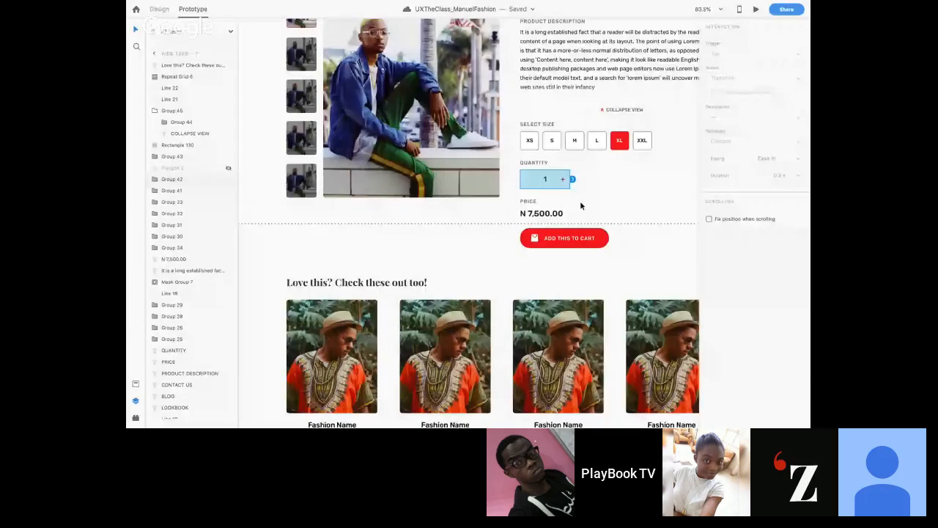
{"action": "double_click", "coordinate": [561, 179]}
{"action": "scroll", "coordinate": [561, 181], "scroll_direction": "down", "scroll_amount": 5}
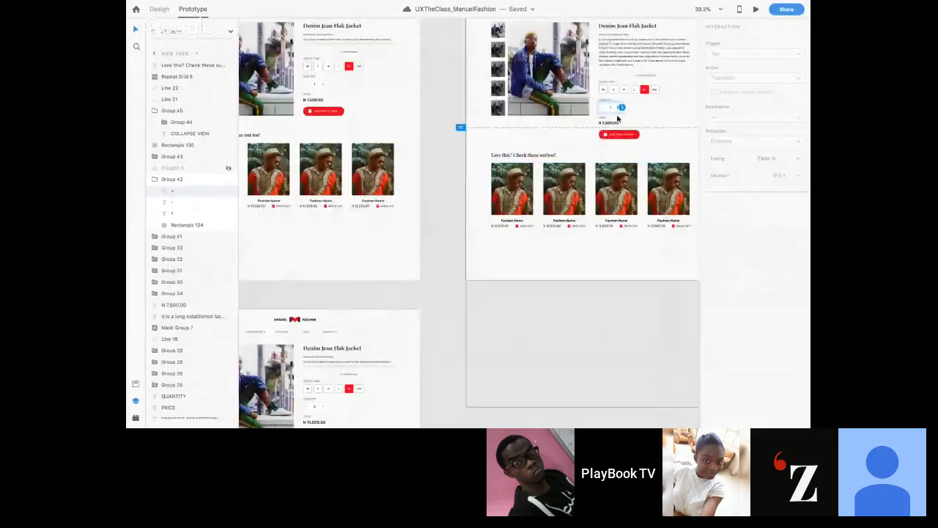
{"action": "left_click_drag", "start_coordinate": [622, 107], "coordinate": [410, 410]}
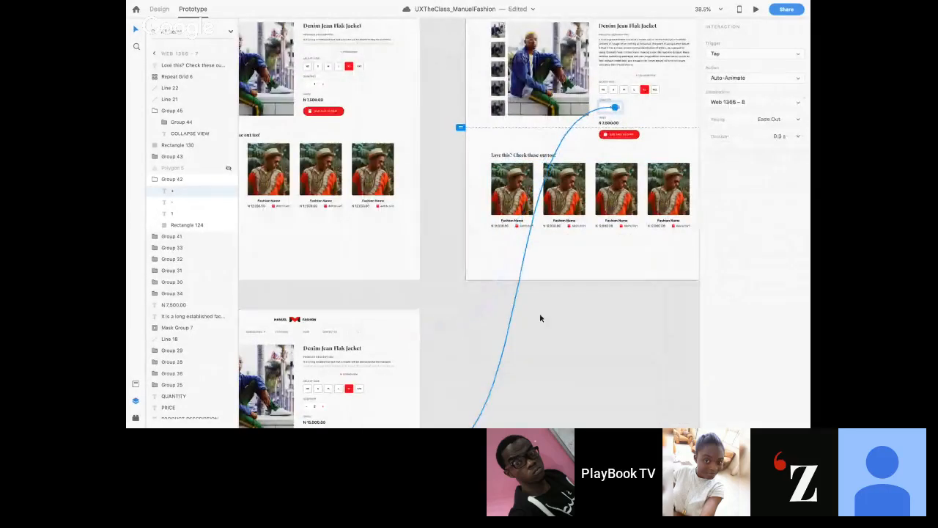
- Preview the expanded product page and test raising the quantity to 2 and lowering it back to 1
{"action": "key", "text": "super+Return"}
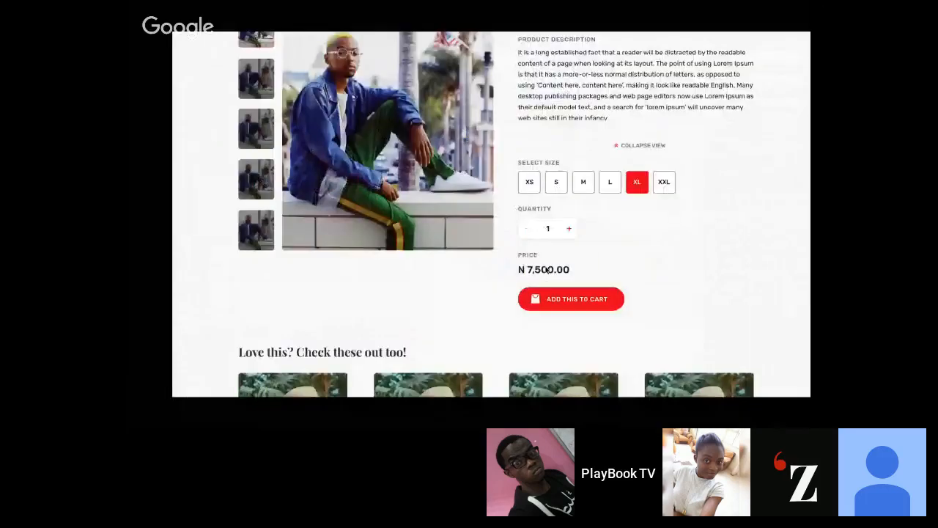
{"action": "left_click", "coordinate": [540, 228]}
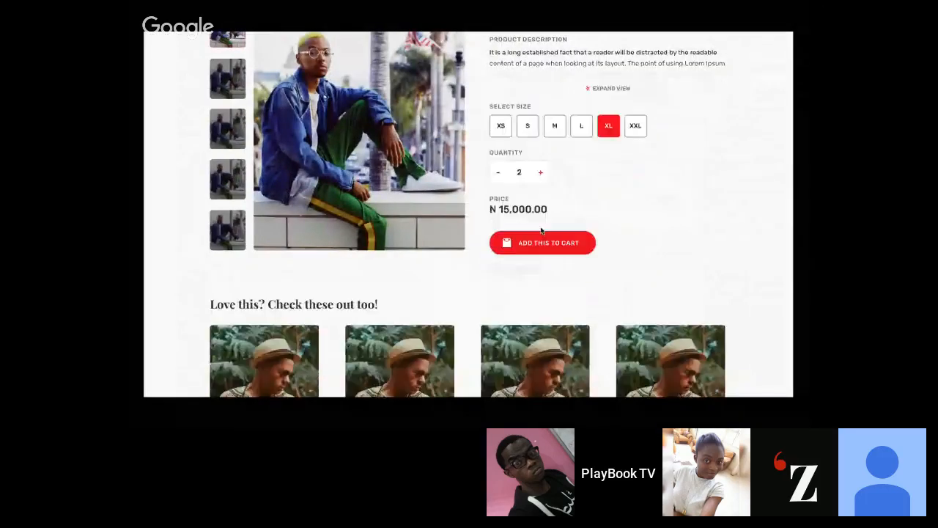
{"action": "left_click", "coordinate": [541, 170]}
{"action": "left_click", "coordinate": [499, 169]}
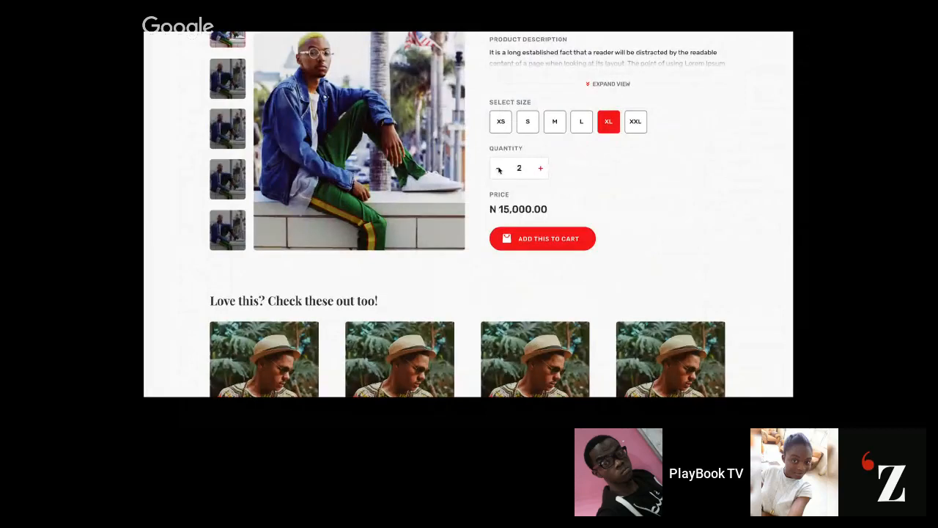
{"action": "left_click", "coordinate": [499, 170]}
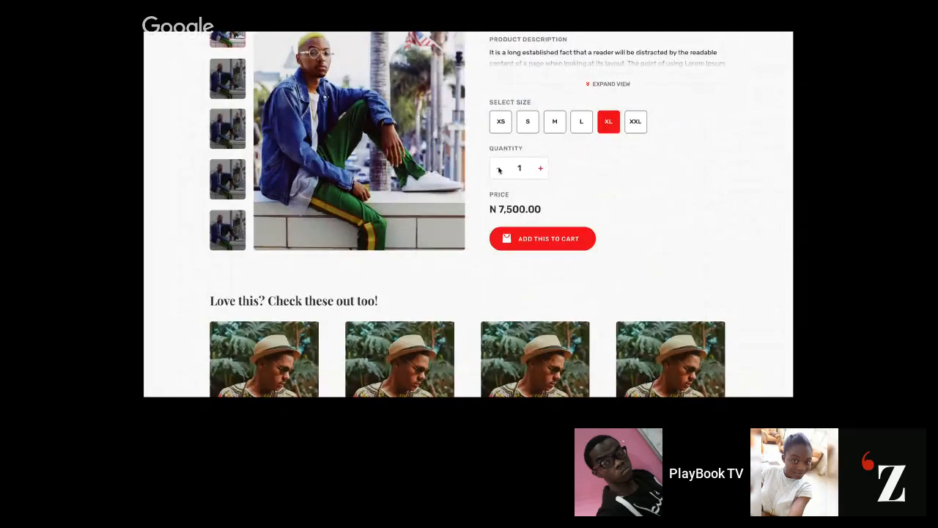
- Test the quantity plus and minus controls in combination with the EXPAND VIEW and COLLAPSE VIEW toggles in the preview
{"action": "left_click", "coordinate": [620, 85]}
{"action": "left_click", "coordinate": [541, 231]}
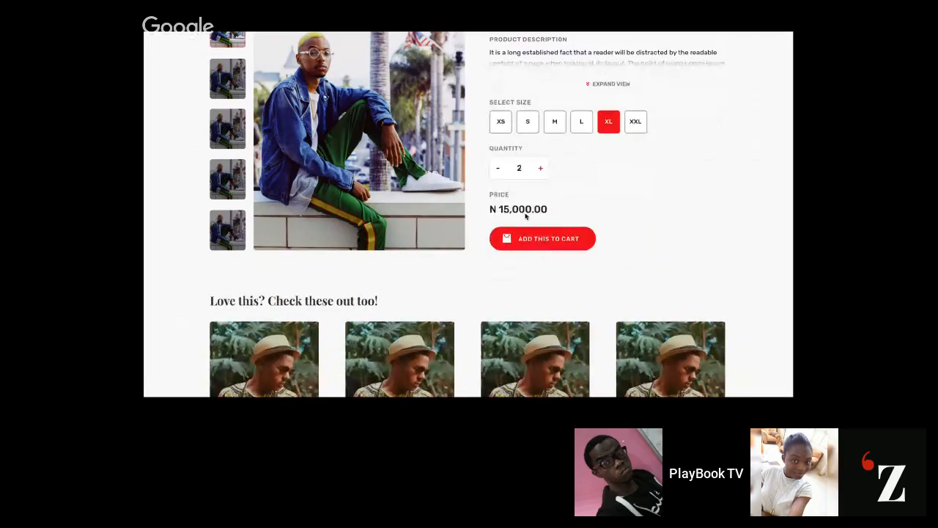
{"action": "left_click", "coordinate": [499, 169]}
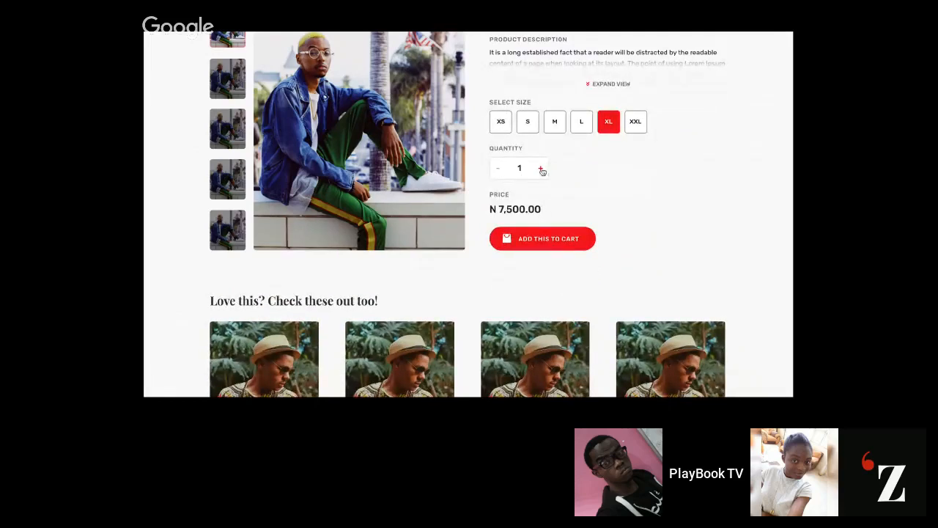
{"action": "left_click", "coordinate": [540, 169]}
{"action": "left_click", "coordinate": [606, 84]}
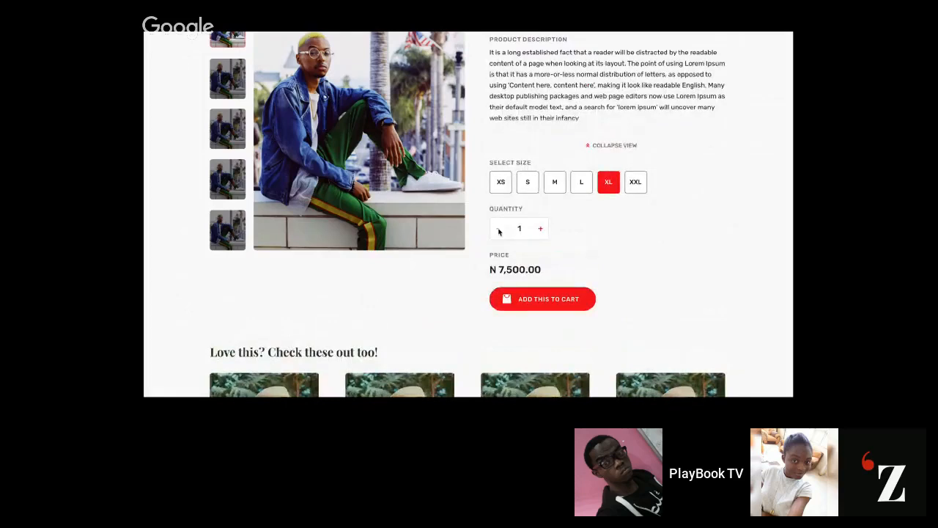
{"action": "left_click", "coordinate": [540, 230]}
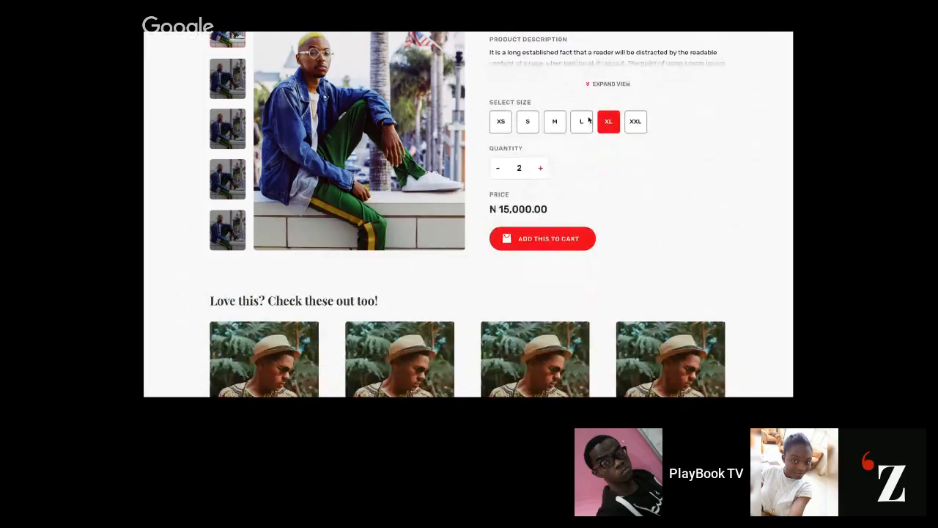
{"action": "left_click", "coordinate": [597, 87]}
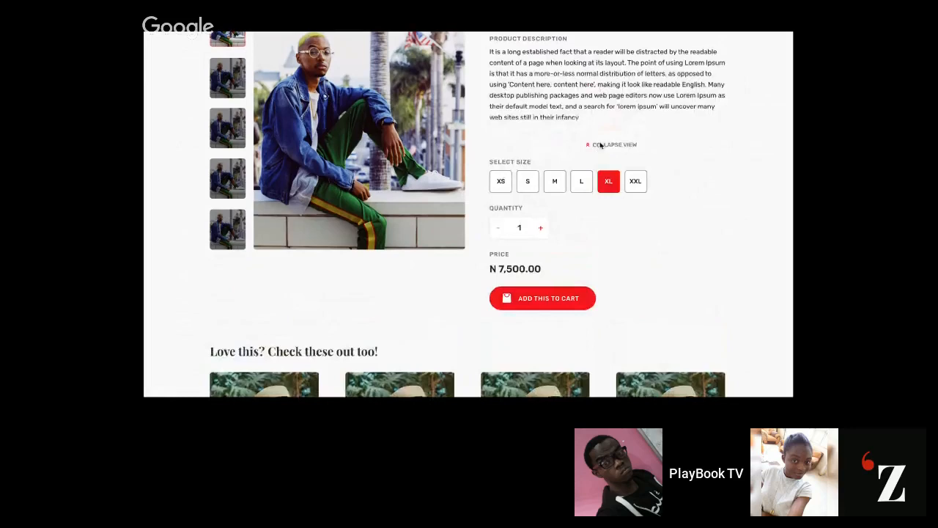
{"action": "left_click", "coordinate": [602, 141]}
- Look over the product page artboards and the connection from Web 1366 – 7 to Web 1366 – 8
{"action": "scroll", "coordinate": [602, 158], "scroll_direction": "up", "scroll_amount": 3}
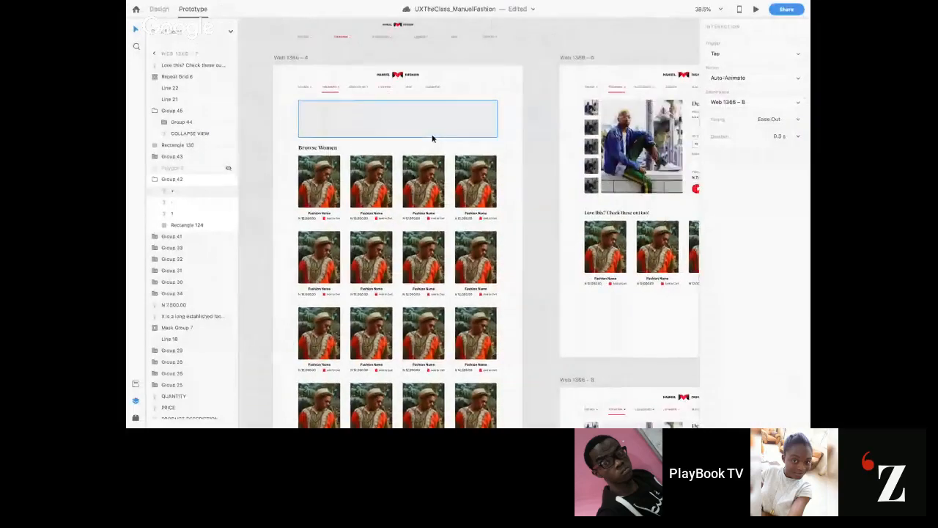
{"action": "scroll", "coordinate": [432, 139], "scroll_direction": "right", "scroll_amount": 7}
{"action": "scroll", "coordinate": [438, 138], "scroll_direction": "down", "scroll_amount": 2}
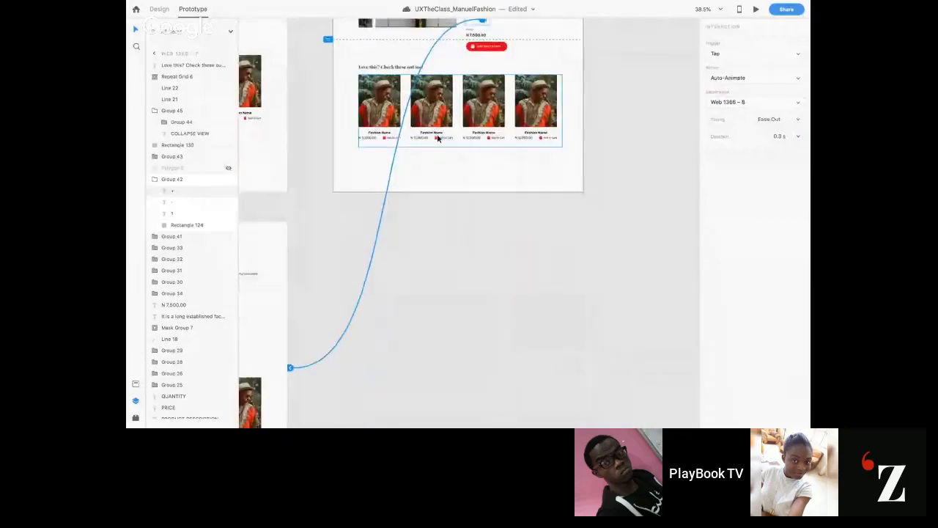
{"action": "scroll", "coordinate": [438, 138], "scroll_direction": "left", "scroll_amount": 5}
{"action": "scroll", "coordinate": [437, 138], "scroll_direction": "down", "scroll_amount": 6}
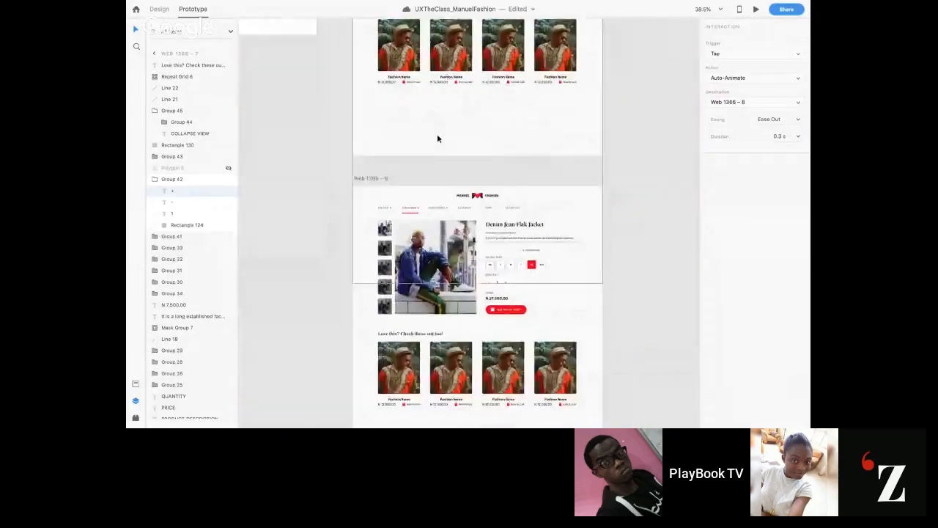
{"action": "scroll", "coordinate": [437, 137], "scroll_direction": "right", "scroll_amount": 2}
{"action": "scroll", "coordinate": [437, 137], "scroll_direction": "up", "scroll_amount": 6}
{"action": "scroll", "coordinate": [438, 137], "scroll_direction": "down", "scroll_amount": 4}
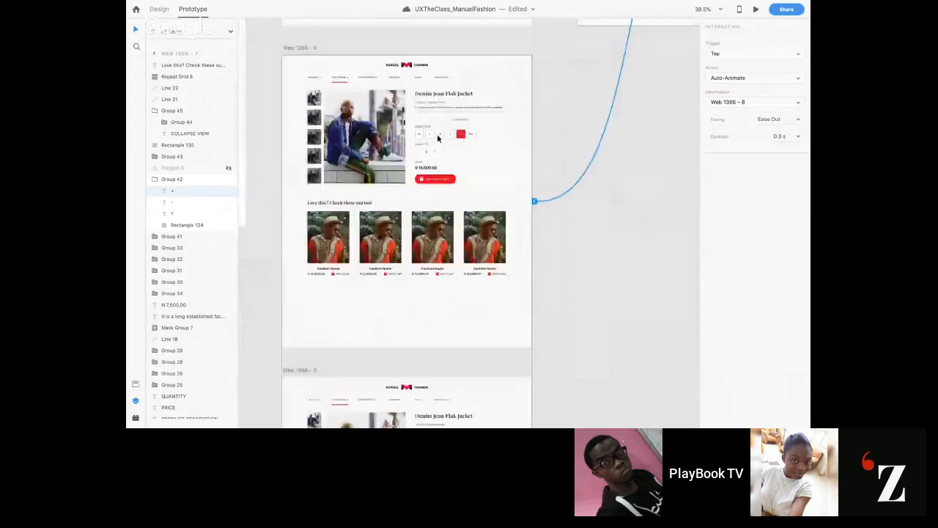
{"action": "scroll", "coordinate": [437, 137], "scroll_direction": "up", "scroll_amount": 8}
{"action": "scroll", "coordinate": [437, 138], "scroll_direction": "right", "scroll_amount": 5}
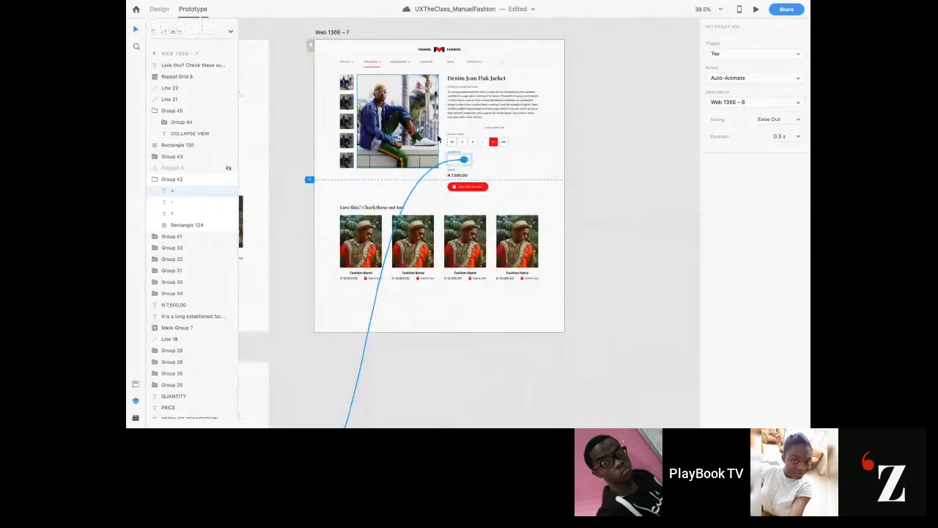
- Move the loose pasteboard images, texts and colour swatches beside the homepage artboard to the empty area beyond the grey wireframes
{"action": "scroll", "coordinate": [437, 138], "scroll_direction": "left", "scroll_amount": 10}
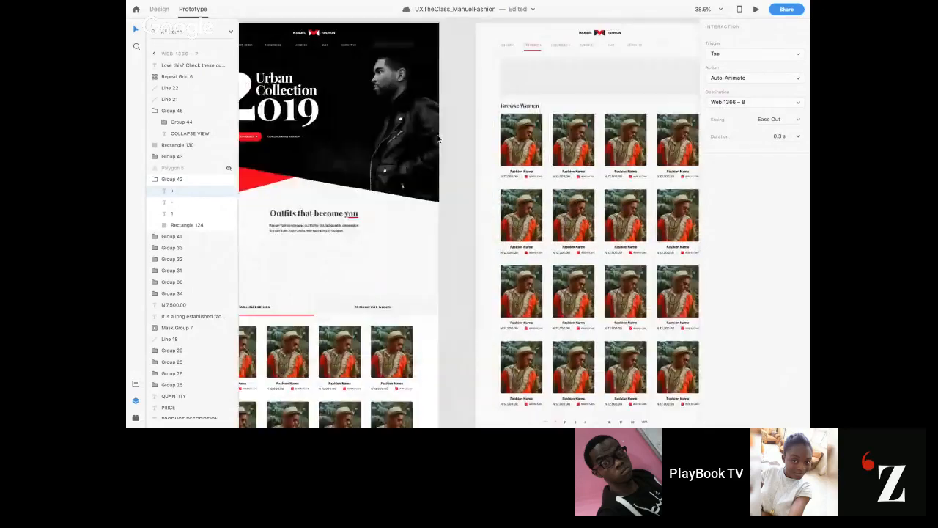
{"action": "scroll", "coordinate": [438, 138], "scroll_direction": "left", "scroll_amount": 6}
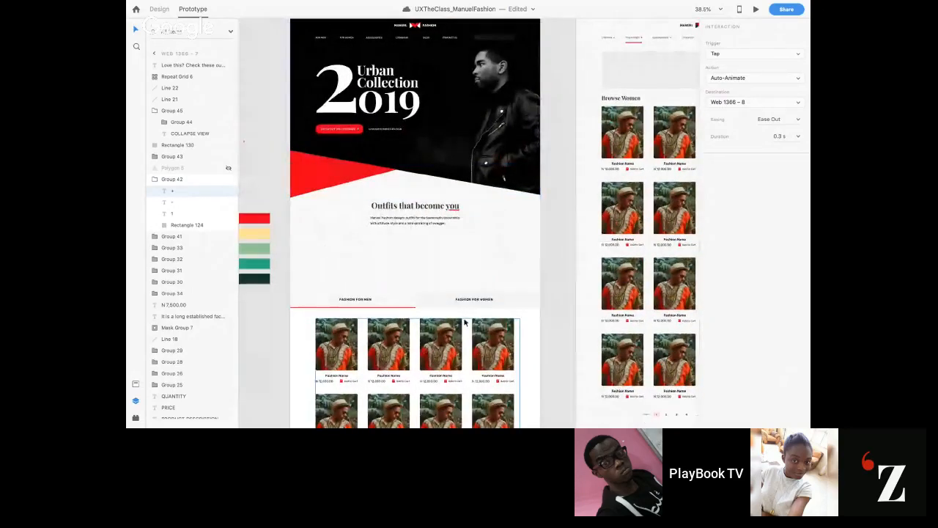
{"action": "scroll", "coordinate": [467, 347], "scroll_direction": "down", "scroll_amount": 8}
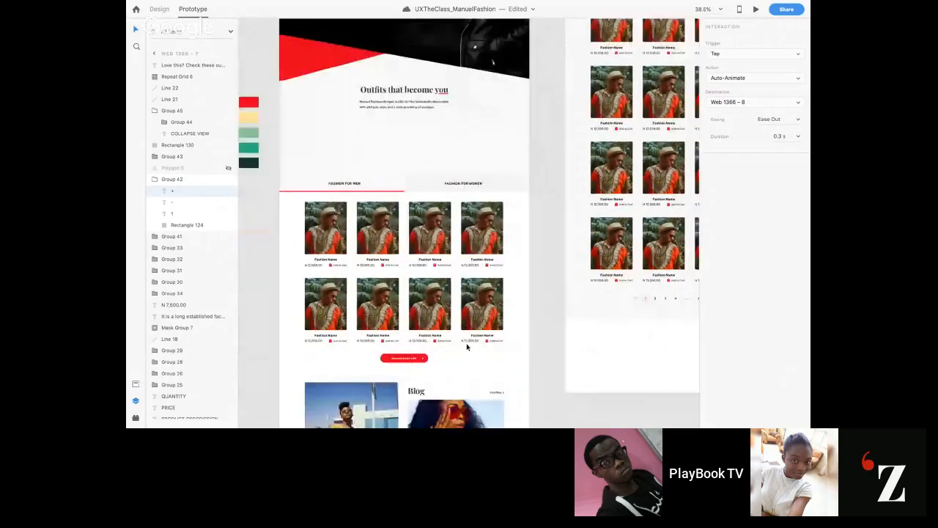
{"action": "scroll", "coordinate": [485, 258], "scroll_direction": "down", "scroll_amount": 5}
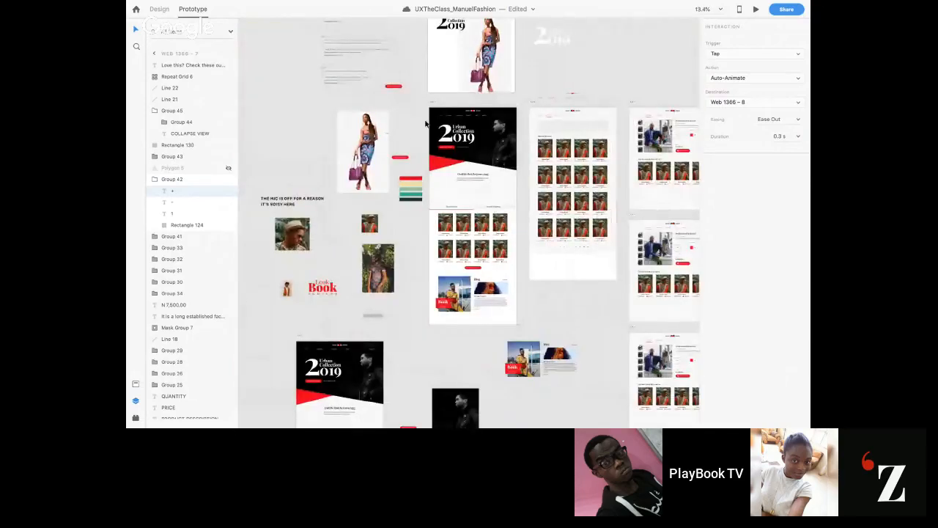
{"action": "left_click", "coordinate": [326, 107]}
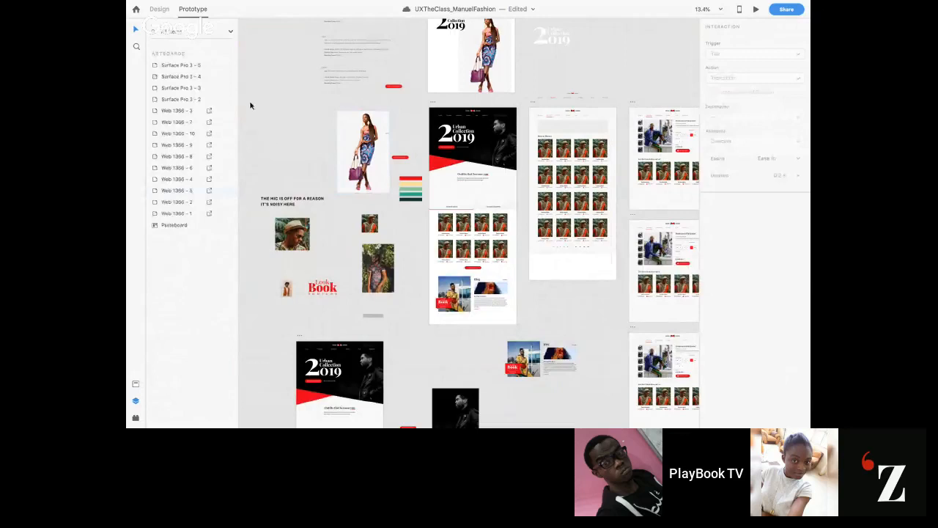
{"action": "left_click_drag", "start_coordinate": [249, 103], "coordinate": [422, 322]}
{"action": "scroll", "coordinate": [422, 321], "scroll_direction": "left", "scroll_amount": 5}
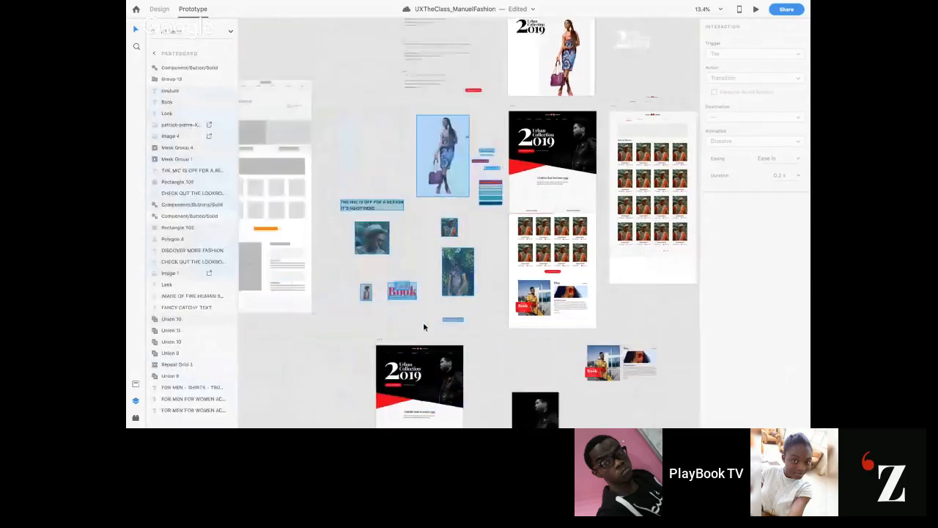
{"action": "scroll", "coordinate": [500, 183], "scroll_direction": "down", "scroll_amount": 2}
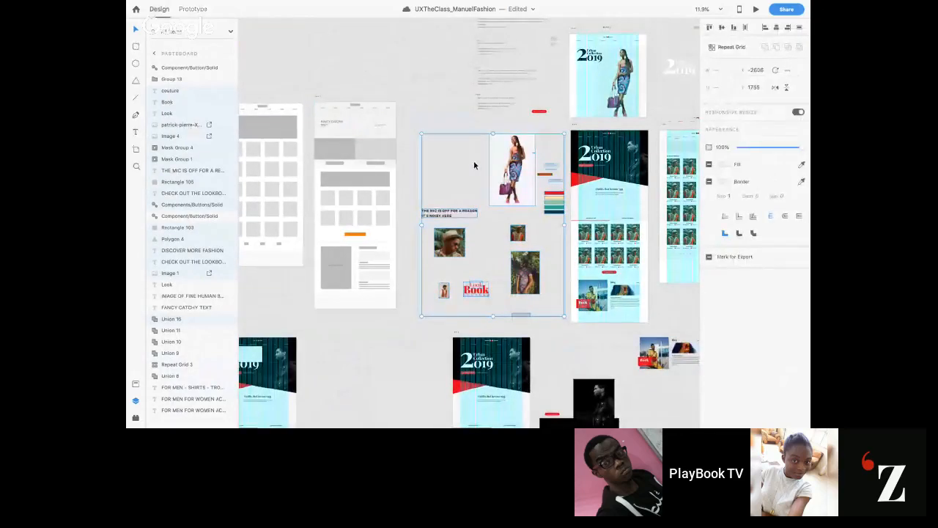
{"action": "scroll", "coordinate": [542, 187], "scroll_direction": "down", "scroll_amount": 3}
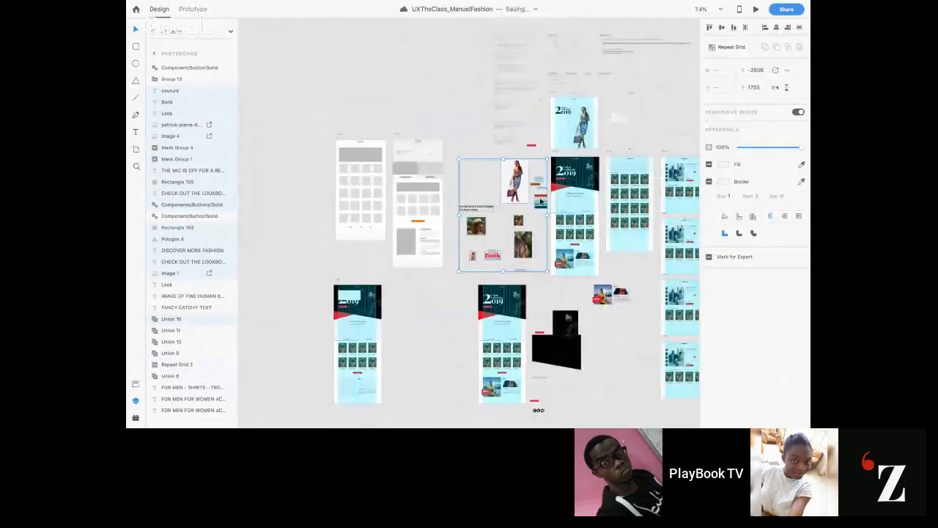
{"action": "left_click_drag", "start_coordinate": [537, 205], "coordinate": [304, 186]}
- Duplicate the homepage artboard Web 1366 – 5 into the cleared space beside it, at X -1537 and Y 1698
{"action": "left_click", "coordinate": [557, 154]}
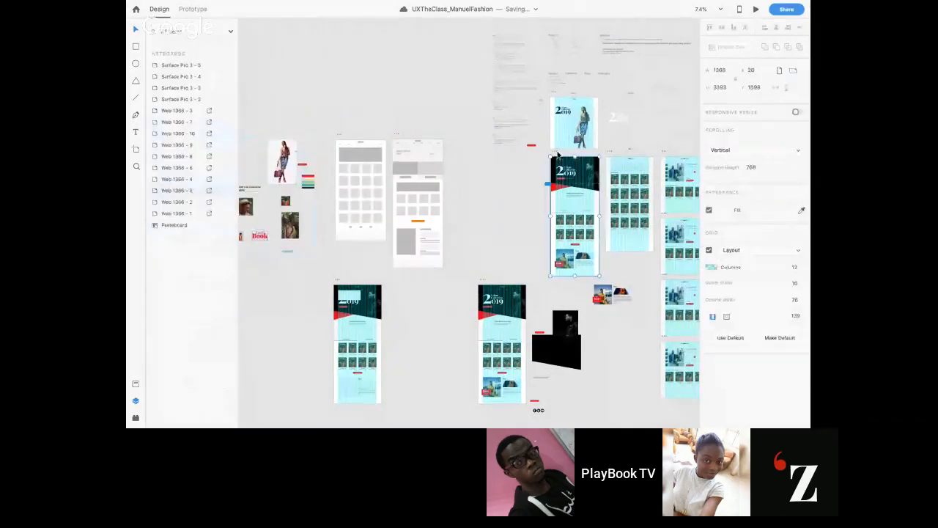
{"action": "scroll", "coordinate": [557, 154], "scroll_direction": "up", "scroll_amount": 5}
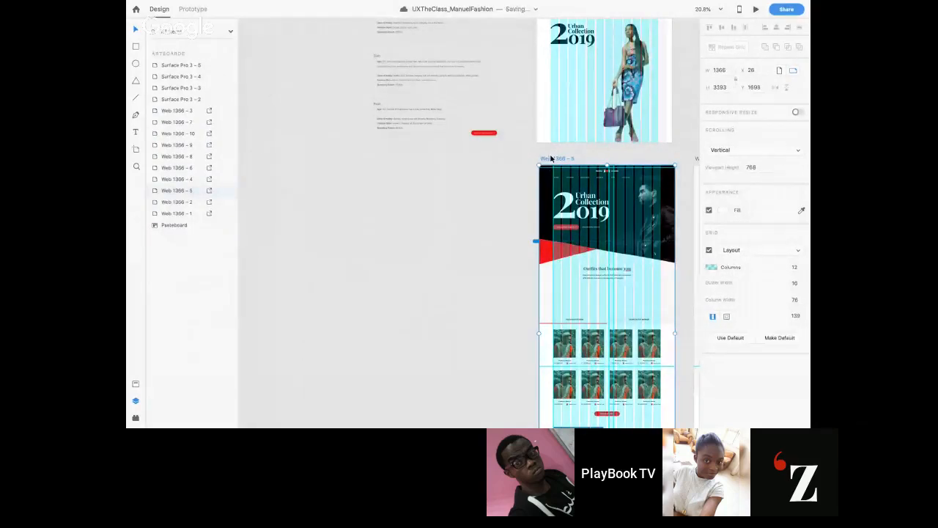
{"action": "left_click_drag", "start_coordinate": [551, 158], "coordinate": [396, 157]}
{"action": "scroll", "coordinate": [514, 314], "scroll_direction": "up", "scroll_amount": 5}
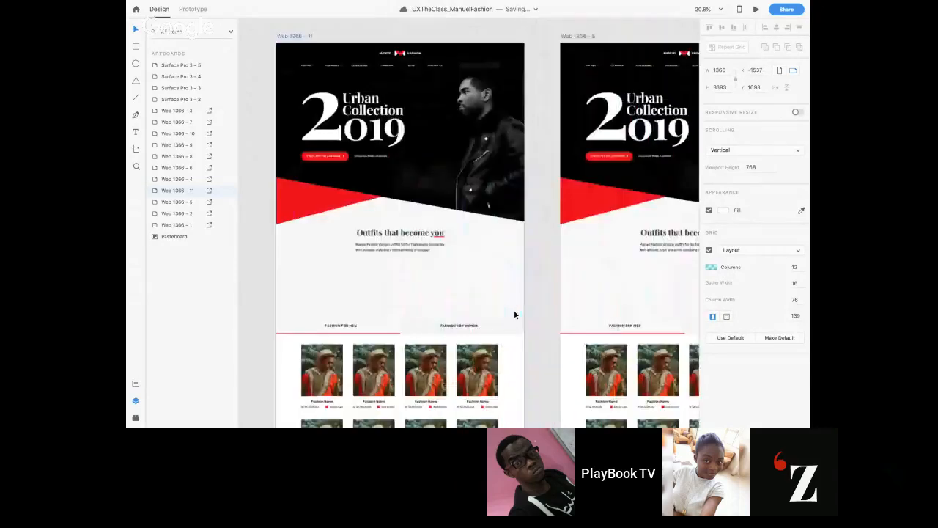
- Copy the FASHION FOR WOMEN tab's background rectangle behind the FASHION FOR MEN label on artboard Web 1366 – 11, at X 0
{"action": "scroll", "coordinate": [514, 314], "scroll_direction": "down", "scroll_amount": 3}
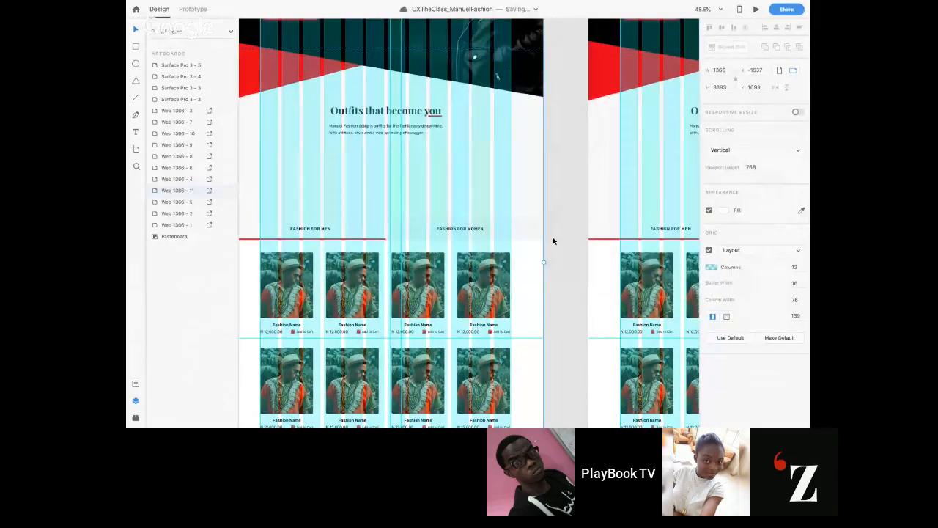
{"action": "scroll", "coordinate": [554, 241], "scroll_direction": "left", "scroll_amount": 3}
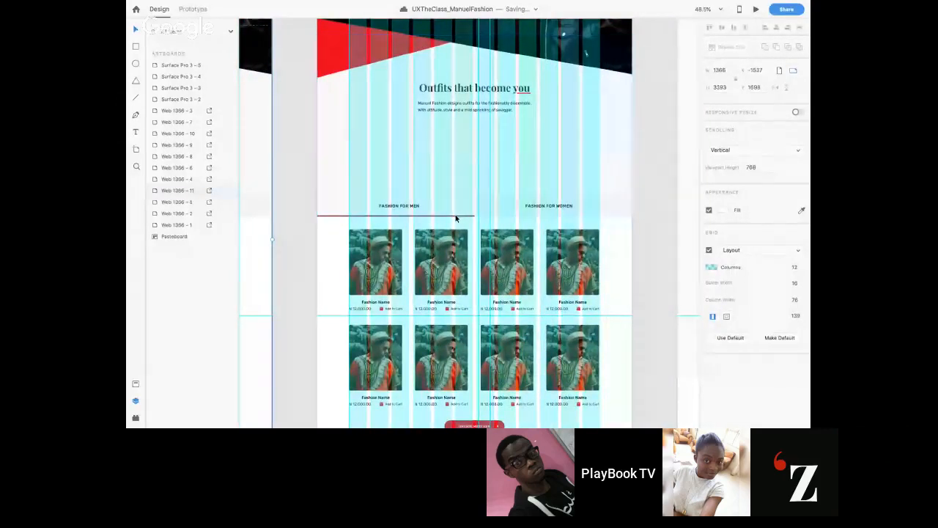
{"action": "left_click", "coordinate": [455, 217]}
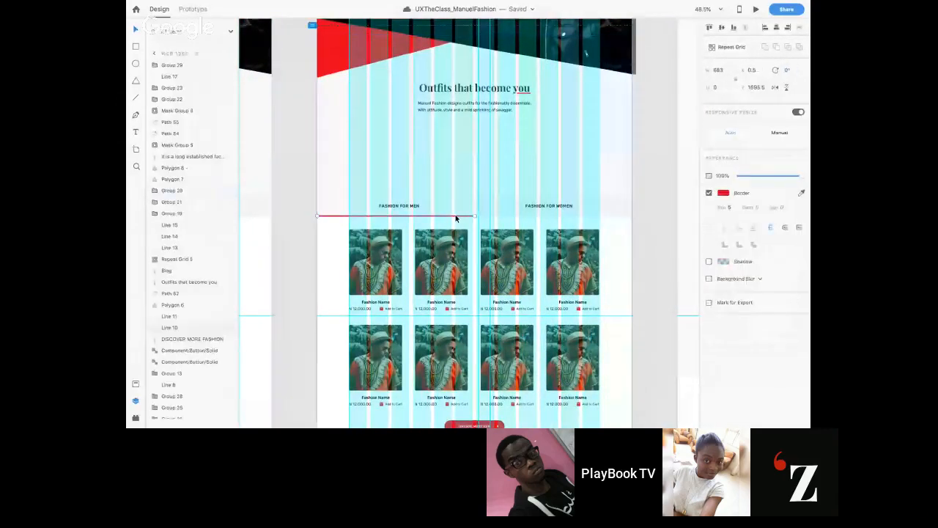
{"action": "left_click", "coordinate": [497, 207]}
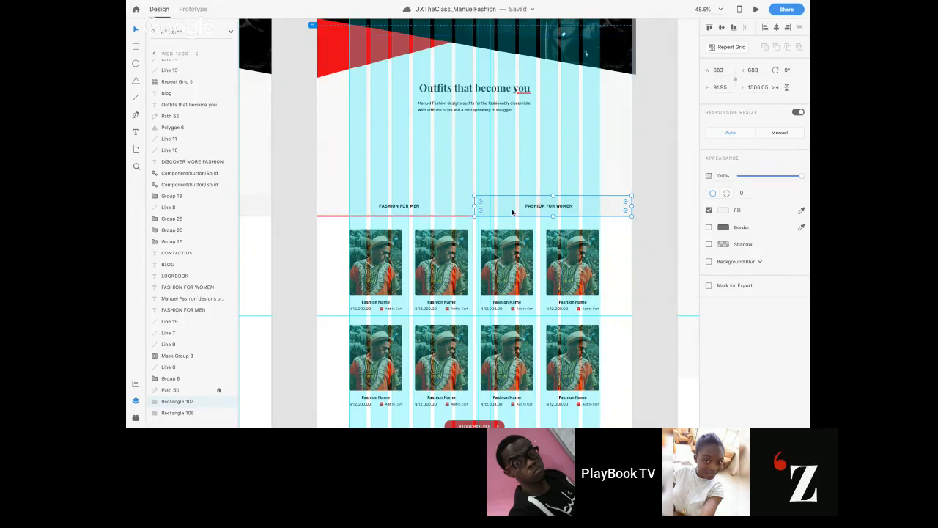
{"action": "scroll", "coordinate": [511, 212], "scroll_direction": "left", "scroll_amount": 5}
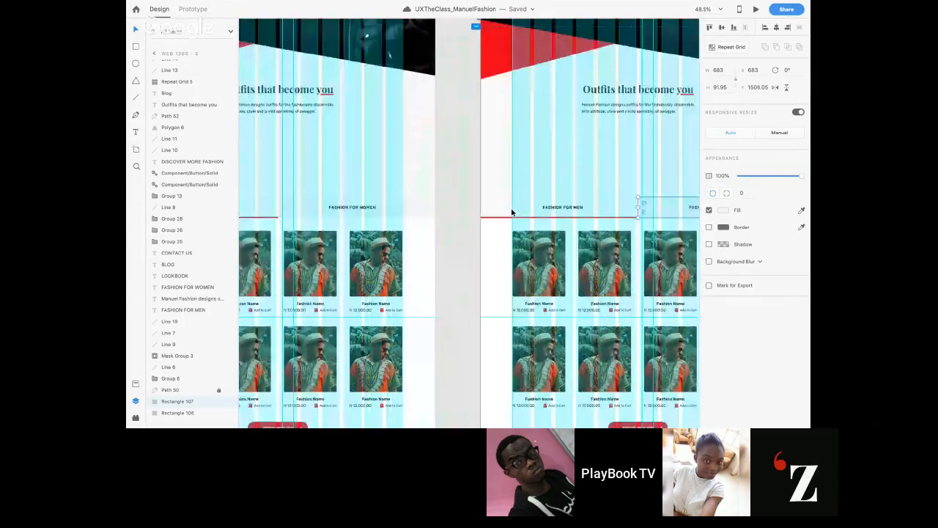
{"action": "scroll", "coordinate": [511, 211], "scroll_direction": "right", "scroll_amount": 4}
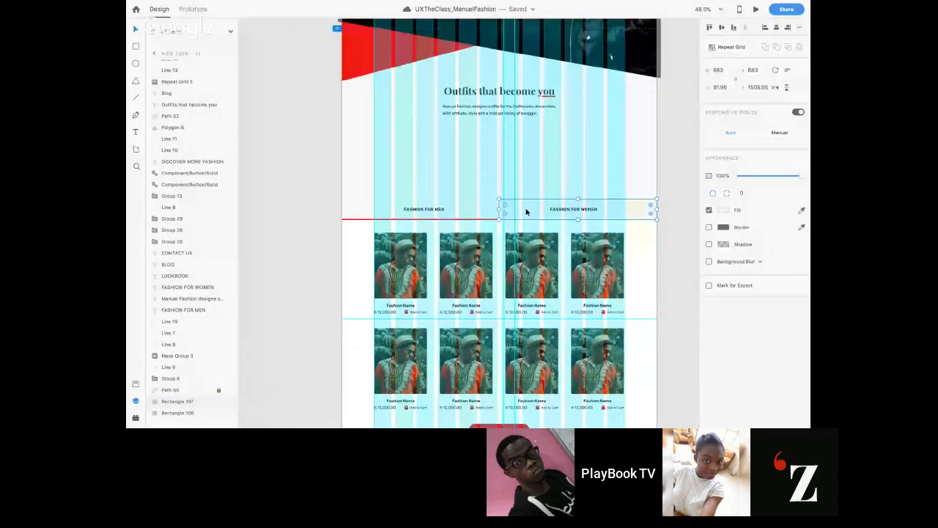
{"action": "key", "text": "alt"}
{"action": "left_click_drag", "start_coordinate": [526, 212], "coordinate": [368, 211]}
- Delete the duplicated homepage artboard Web 1366 – 11
{"action": "scroll", "coordinate": [518, 231], "scroll_direction": "down", "scroll_amount": 6}
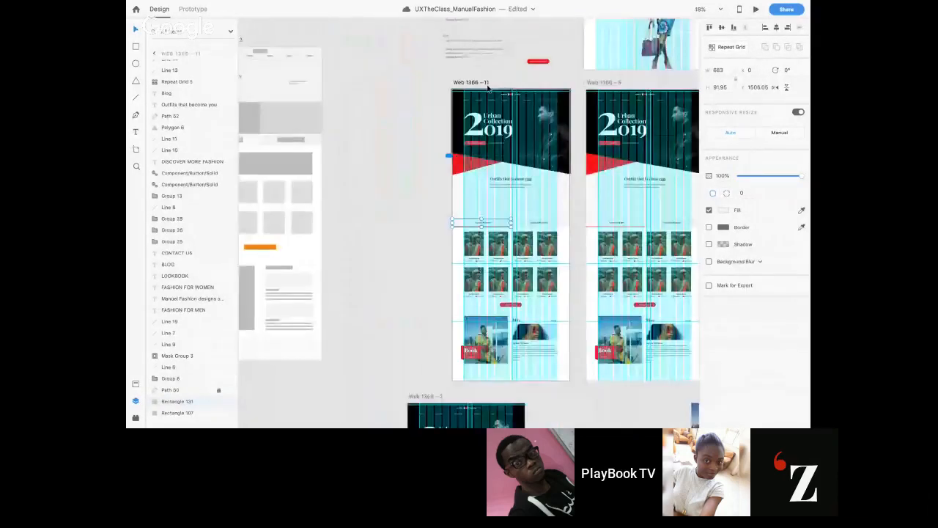
{"action": "left_click", "coordinate": [481, 87]}
{"action": "key", "text": "Delete"}
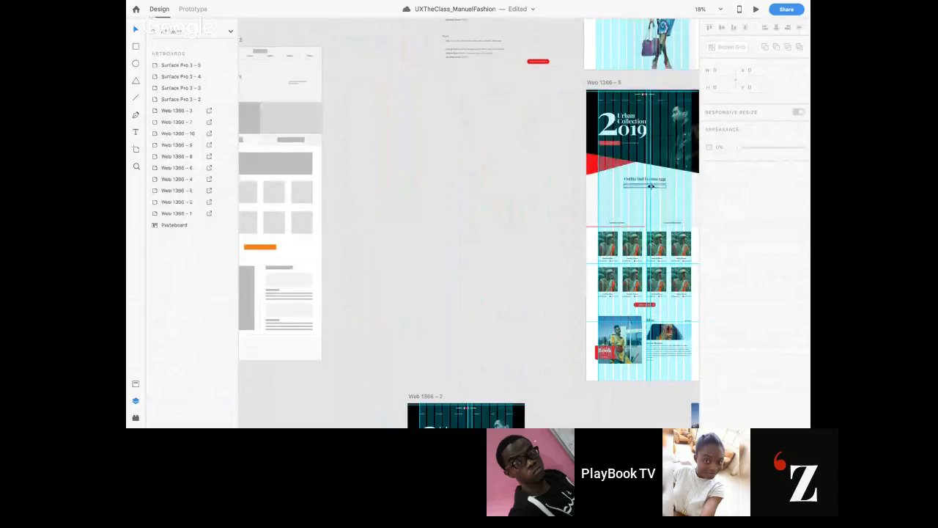
- Copy the women's tab background rectangle behind FASHION FOR MEN on Web 1366 – 5 at X 0, and set the copy's opacity to 0%
{"action": "scroll", "coordinate": [625, 211], "scroll_direction": "up", "scroll_amount": 5}
{"action": "left_click", "coordinate": [551, 165]}
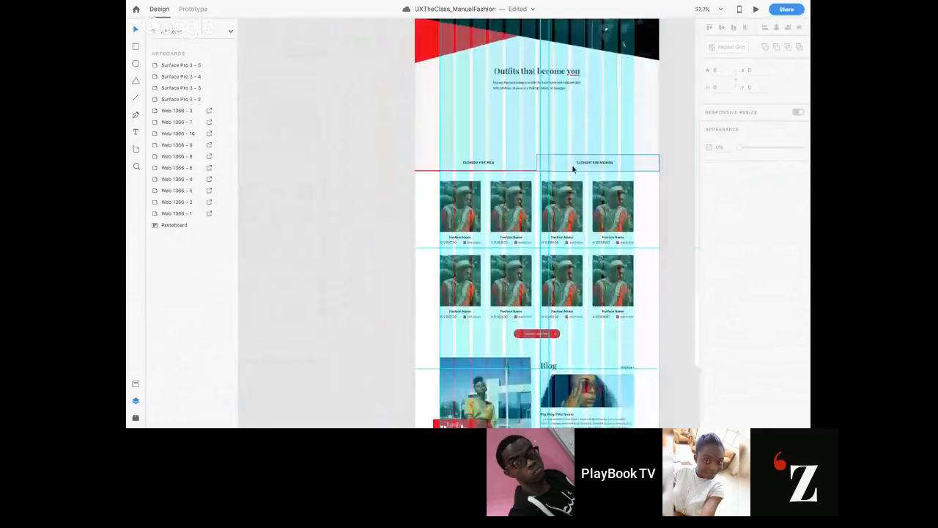
{"action": "left_click_drag", "start_coordinate": [560, 166], "coordinate": [437, 159]}
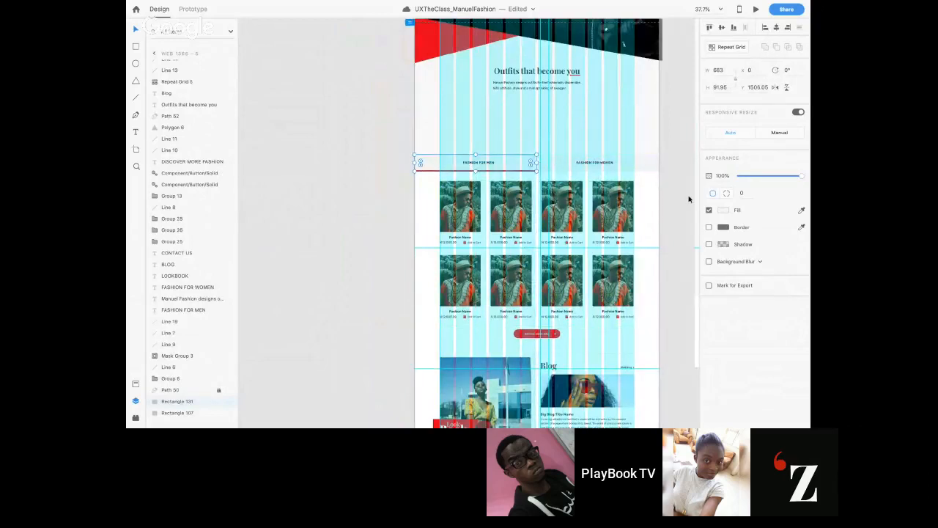
{"action": "left_click_drag", "start_coordinate": [756, 176], "coordinate": [736, 178]}
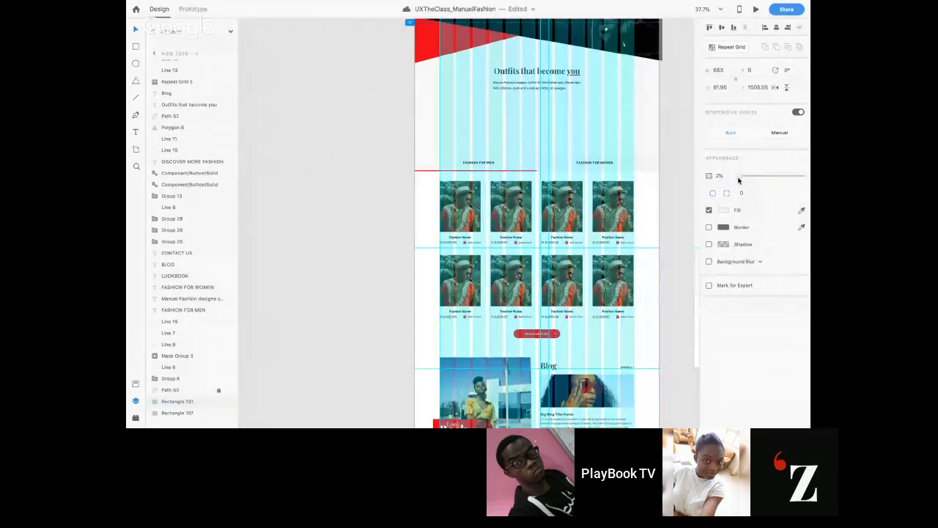
{"action": "left_click", "coordinate": [669, 189]}
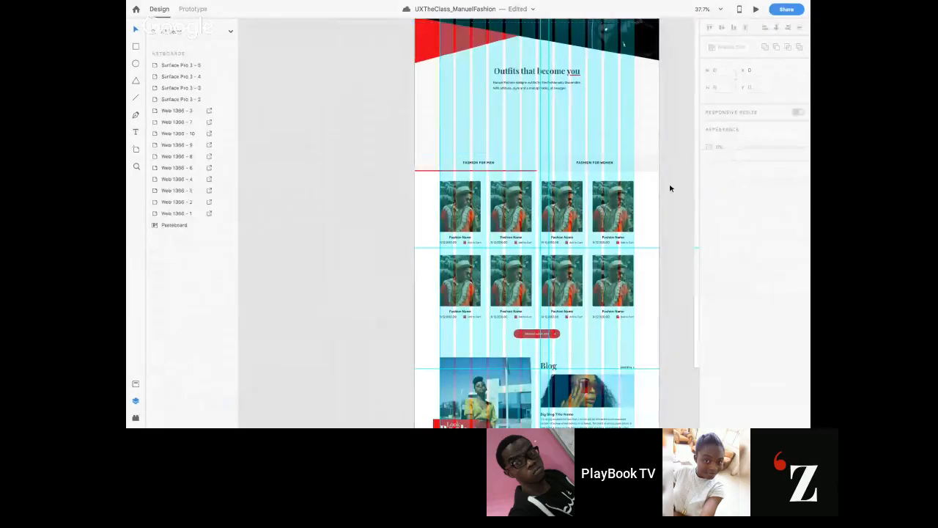
- Switch back to Adobe XD and check the opacity of the two tab background rectangles on Web 1366 – 5
{"action": "mouse_move", "coordinate": [469, 426]}
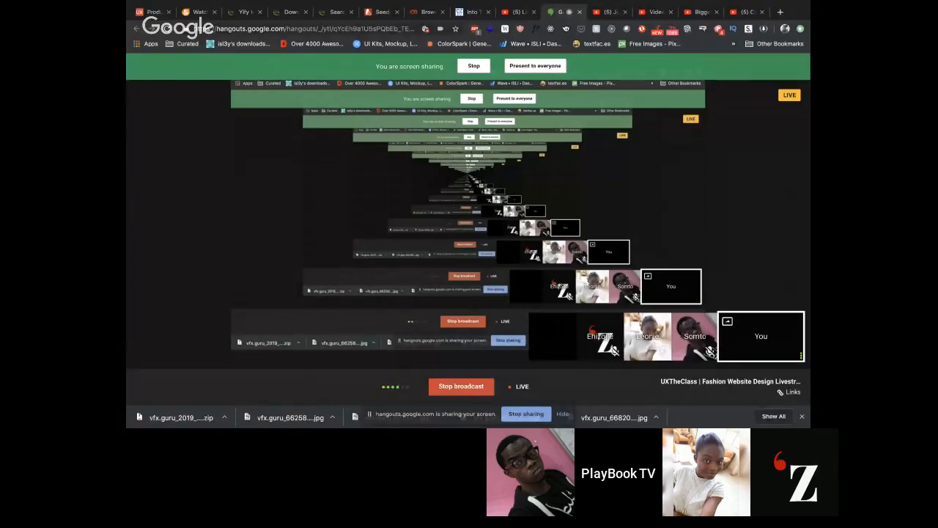
{"action": "key", "text": "ctrl+Left"}
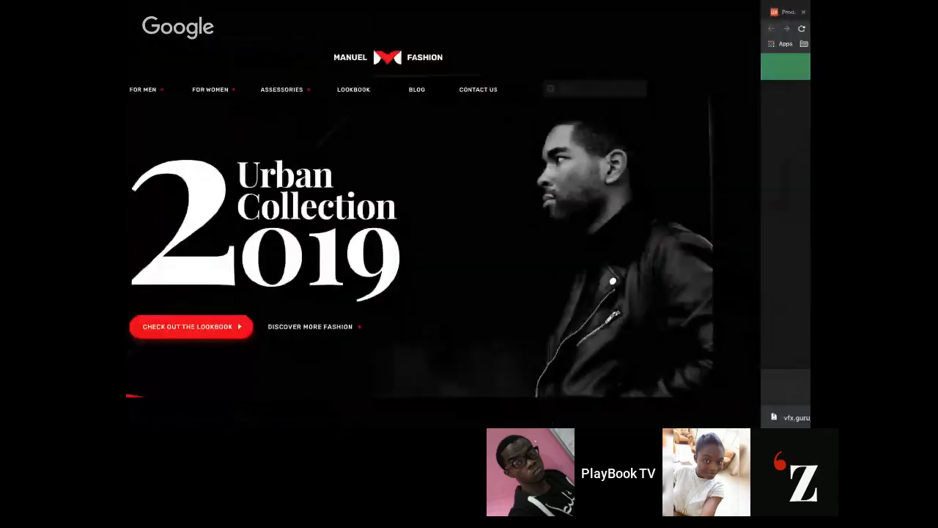
{"action": "key", "text": "ctrl+Left"}
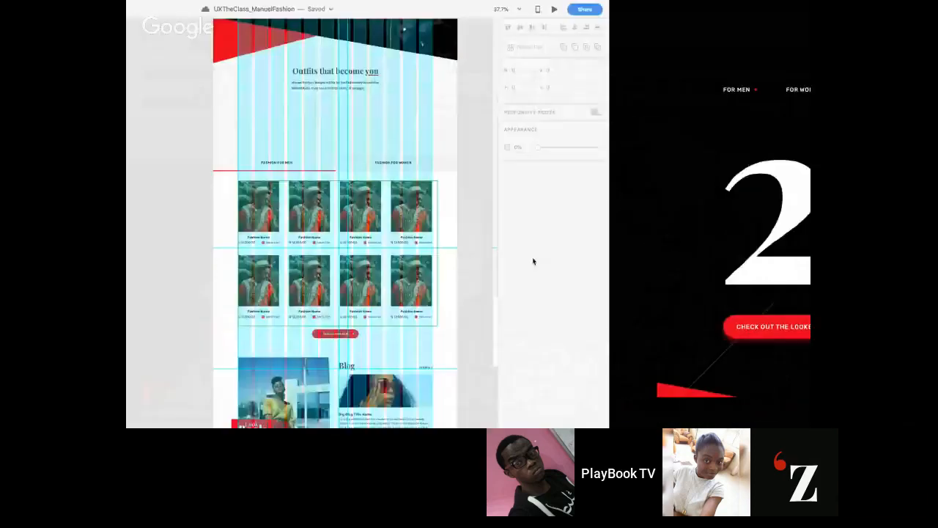
{"action": "left_click", "coordinate": [517, 163]}
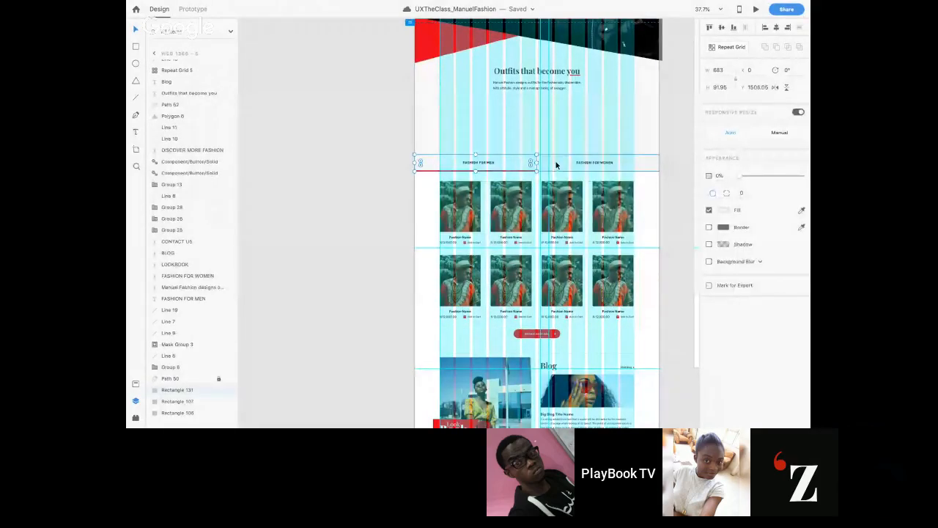
{"action": "left_click", "coordinate": [555, 165]}
{"action": "scroll", "coordinate": [555, 165], "scroll_direction": "up", "scroll_amount": 5}
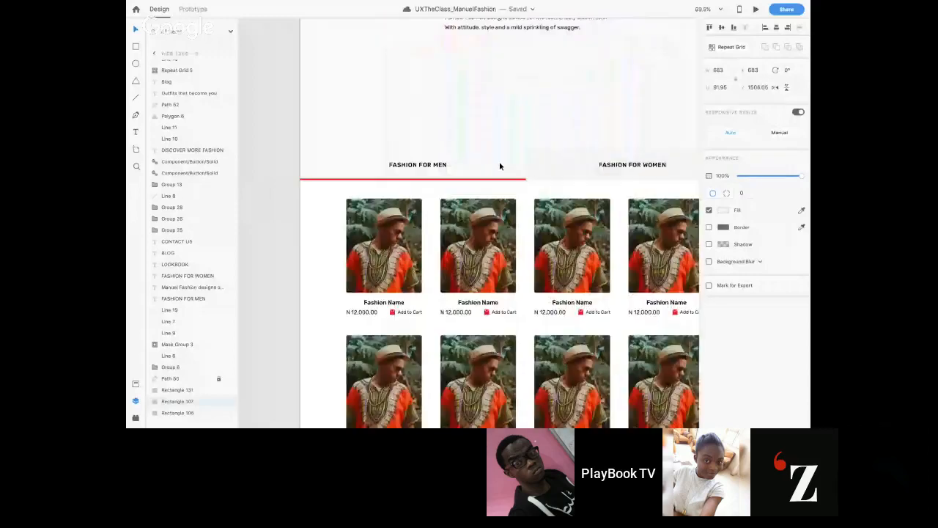
{"action": "left_click", "coordinate": [500, 167]}
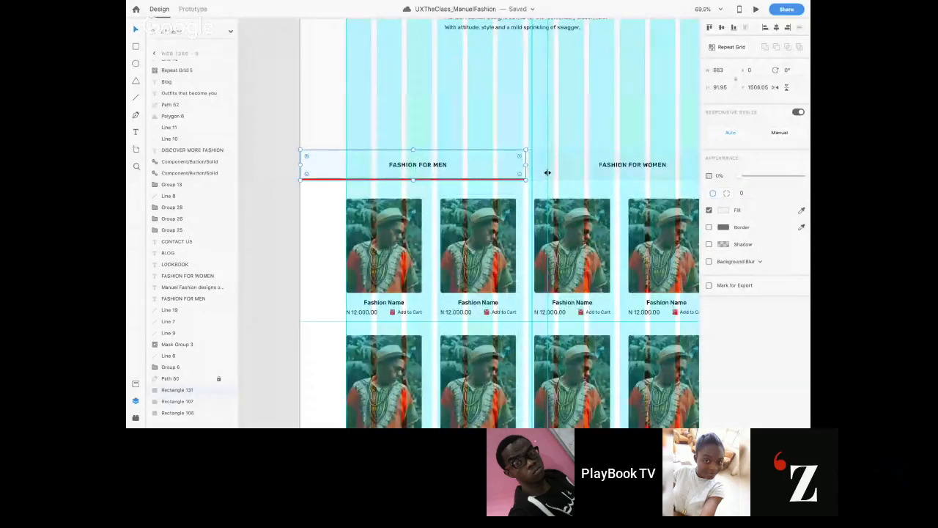
- Duplicate the homepage artboard Web 1366 – 5 into the empty space beside it, at X -1484 and Y 1698
{"action": "scroll", "coordinate": [547, 172], "scroll_direction": "down", "scroll_amount": 10}
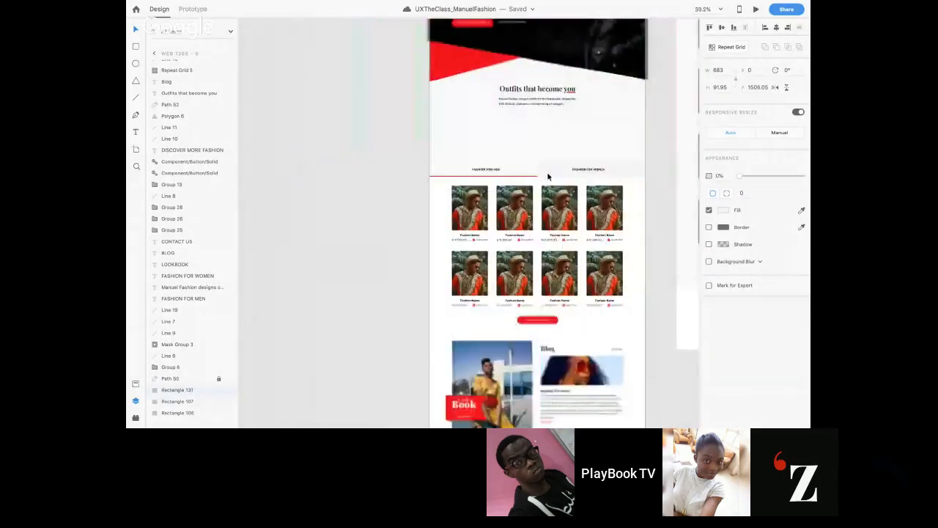
{"action": "left_click", "coordinate": [503, 33]}
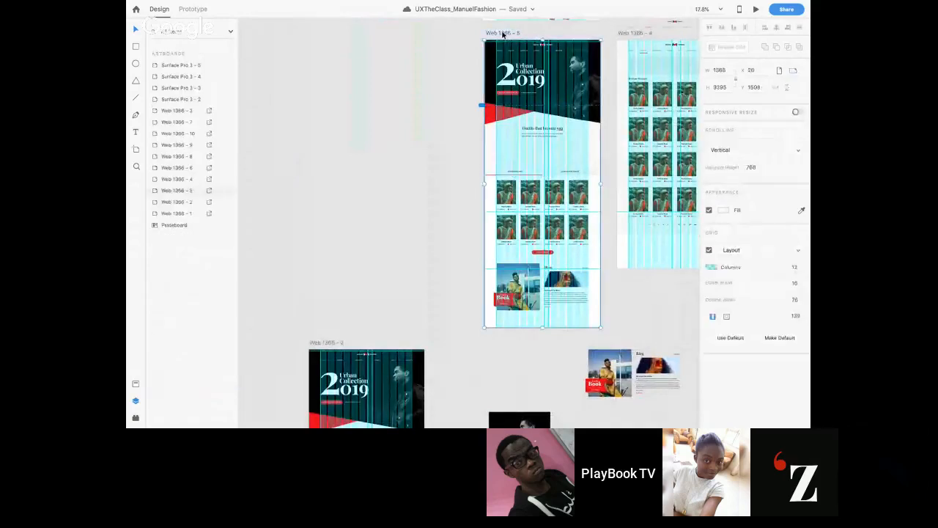
{"action": "left_click_drag", "start_coordinate": [503, 33], "coordinate": [375, 50]}
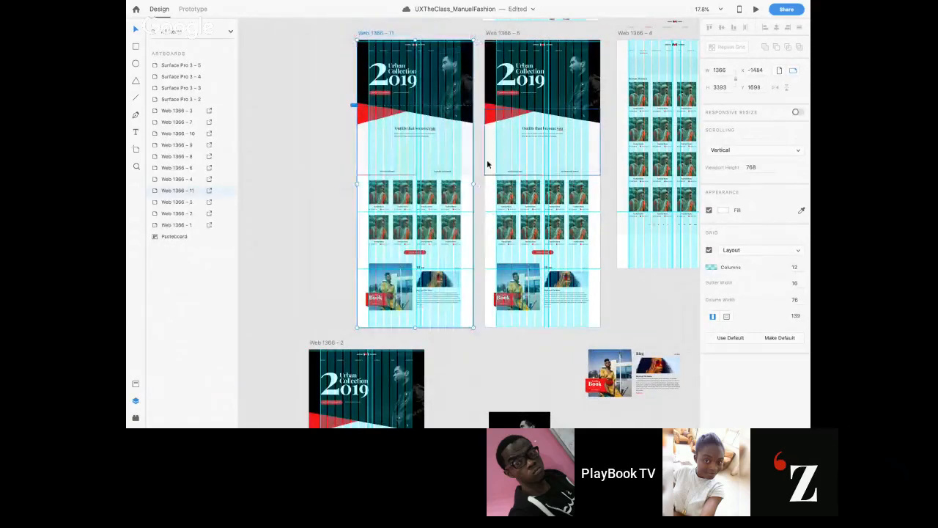
- Move the red tab underline on Web 1366 – 5 beneath FASHION FOR WOMEN, at X 683
{"action": "scroll", "coordinate": [487, 159], "scroll_direction": "up", "scroll_amount": 3}
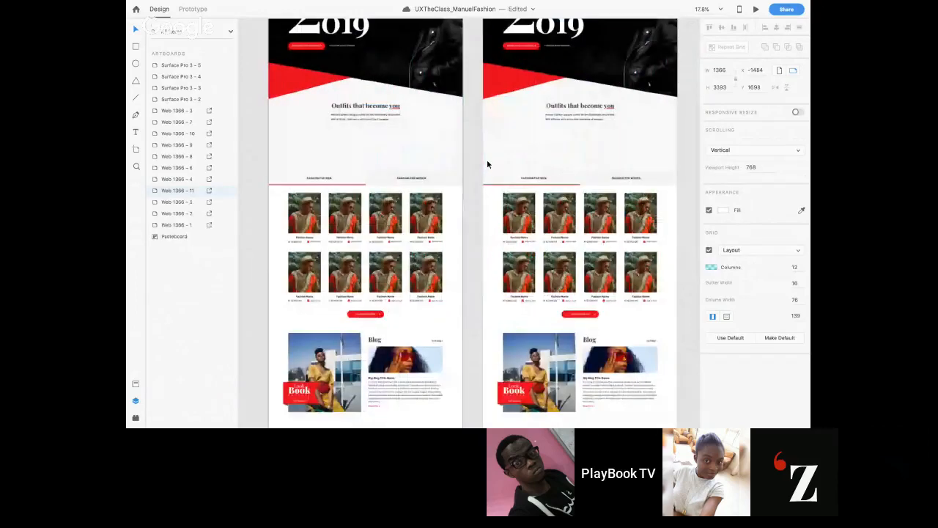
{"action": "scroll", "coordinate": [428, 178], "scroll_direction": "up", "scroll_amount": 3}
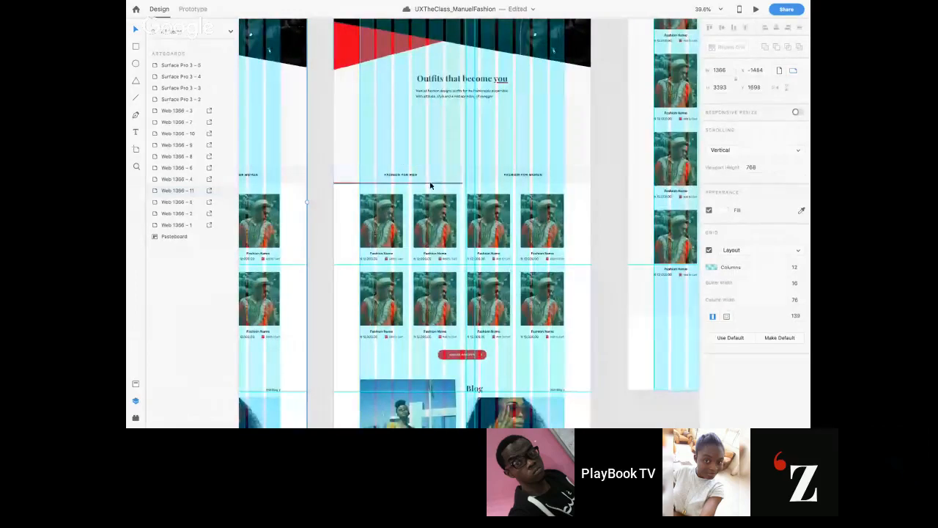
{"action": "left_click", "coordinate": [430, 185]}
{"action": "left_click_drag", "start_coordinate": [431, 185], "coordinate": [557, 185]}
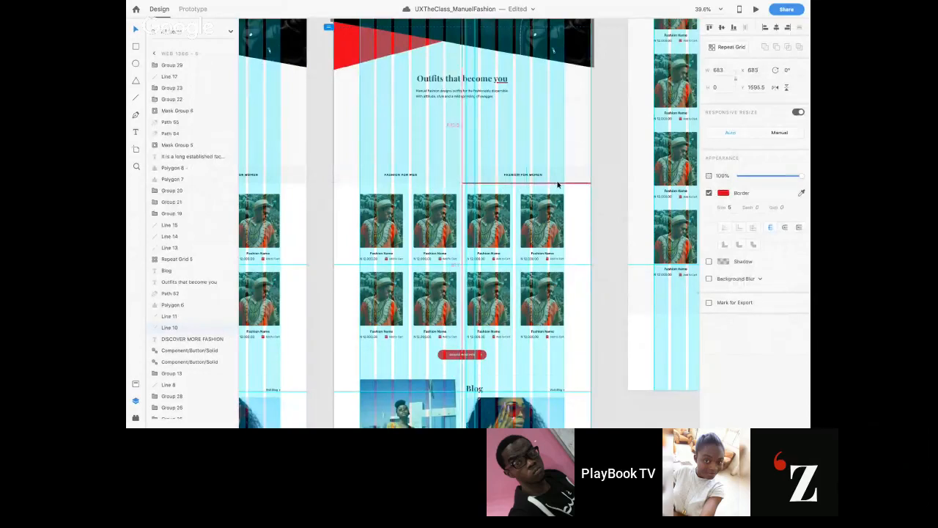
- Swap the tab backgrounds on Web 1366 – 5 by making the FASHION FOR WOMEN rectangle transparent and raising the FASHION FOR MEN rectangle's opacity
{"action": "left_click", "coordinate": [563, 174]}
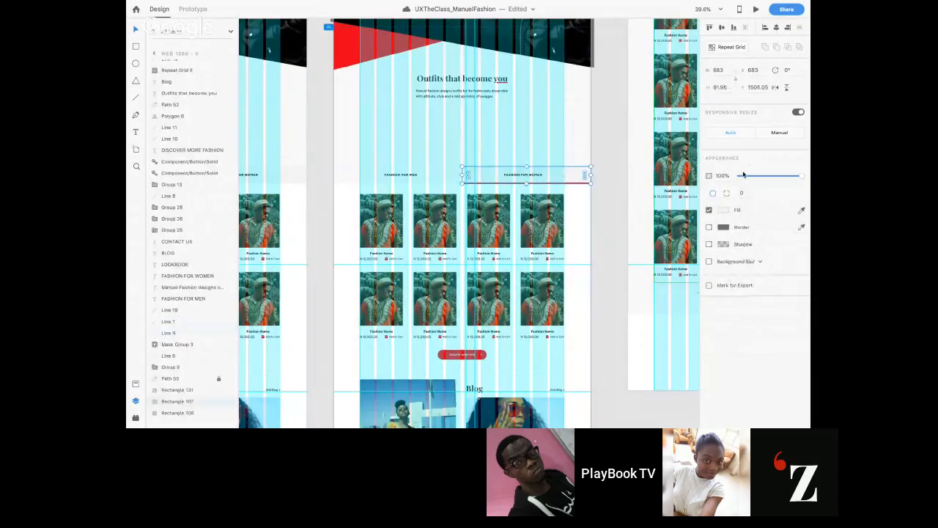
{"action": "left_click", "coordinate": [437, 179]}
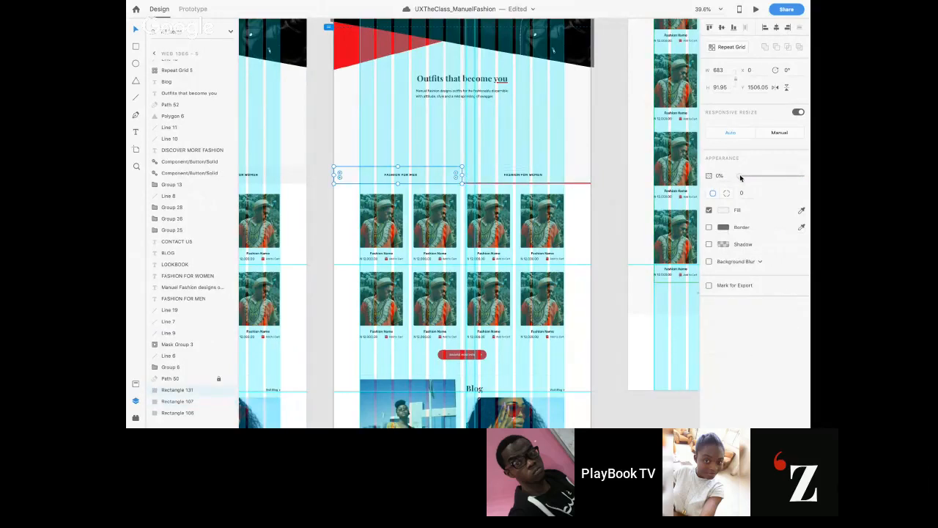
{"action": "left_click_drag", "start_coordinate": [739, 176], "coordinate": [792, 177]}
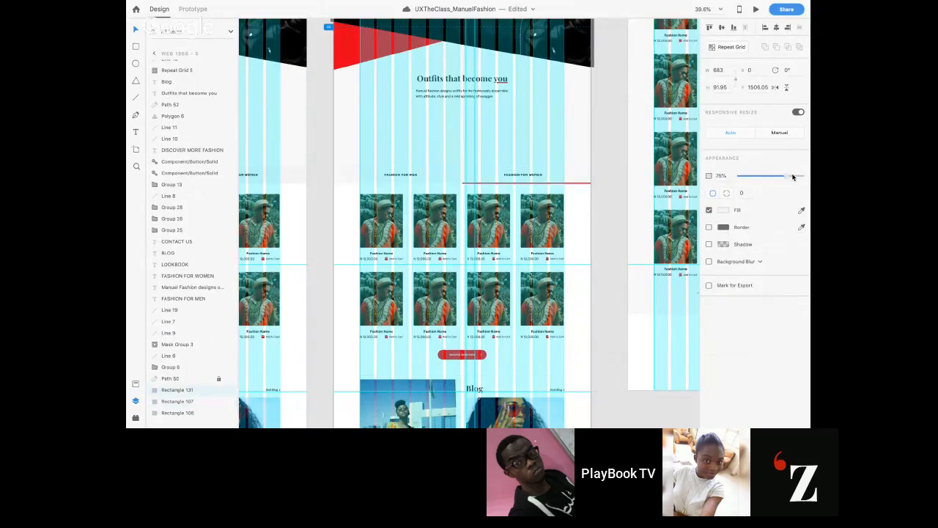
{"action": "left_click", "coordinate": [616, 167]}
- Check the men and women tabs of the homepage in the prototype preview, and return to the design
{"action": "key", "text": "ctrl+Right"}
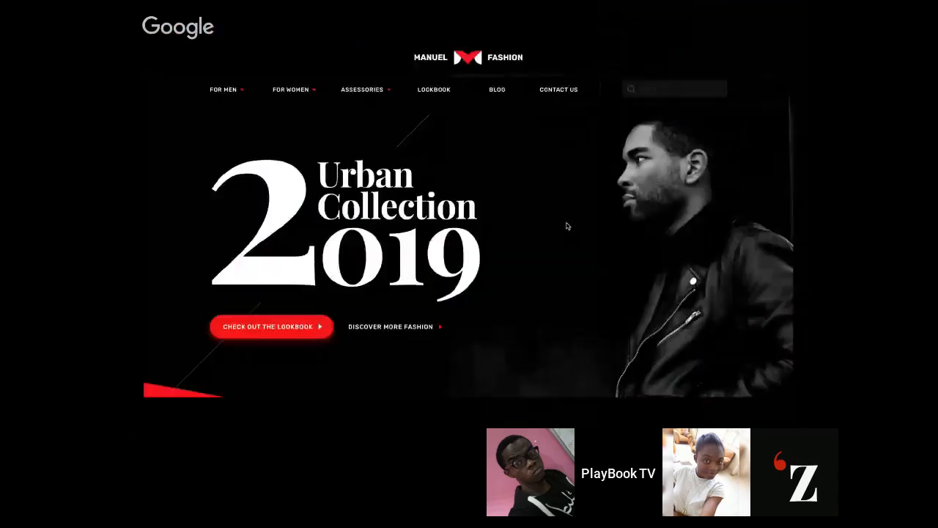
{"action": "scroll", "coordinate": [567, 226], "scroll_direction": "down", "scroll_amount": 5}
{"action": "scroll", "coordinate": [567, 225], "scroll_direction": "down", "scroll_amount": 4}
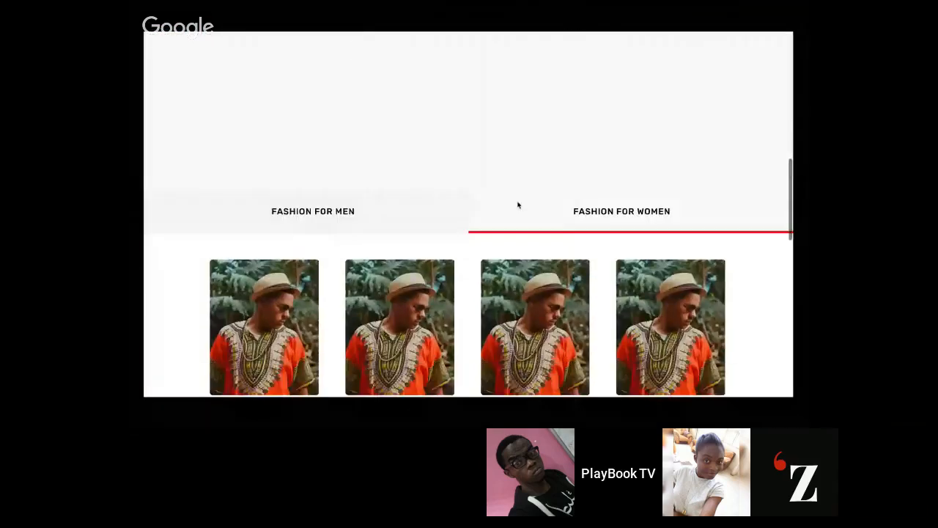
{"action": "key", "text": "ctrl+Left"}
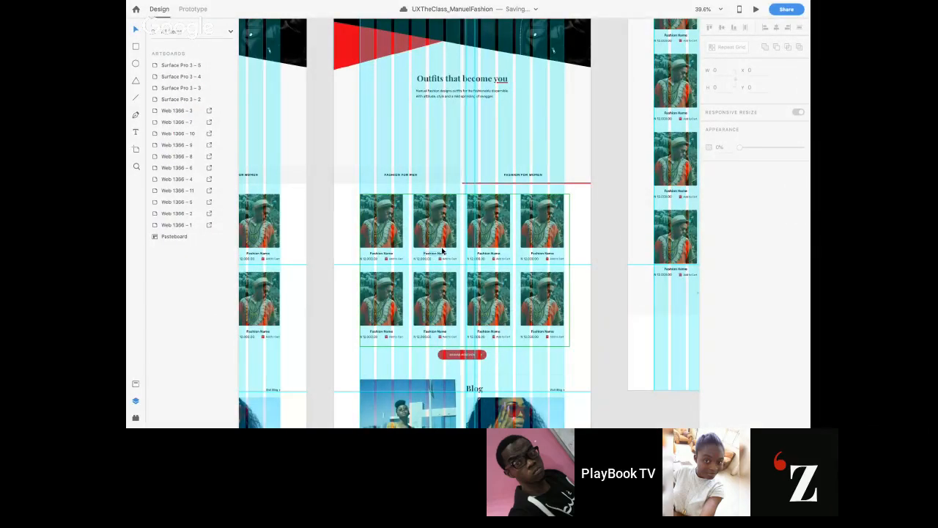
- Link FASHION FOR WOMEN on Web 1366 – 11 to Web 1366 – 5, and FASHION FOR MEN on Web 1366 – 5 back, as tap Auto-Animate interactions
{"action": "scroll", "coordinate": [442, 251], "scroll_direction": "left", "scroll_amount": 5}
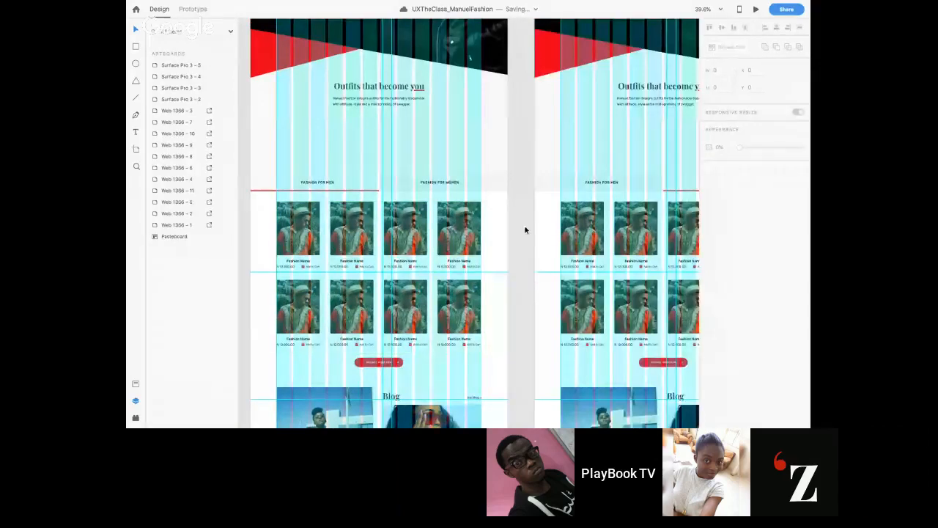
{"action": "scroll", "coordinate": [524, 230], "scroll_direction": "up", "scroll_amount": 5}
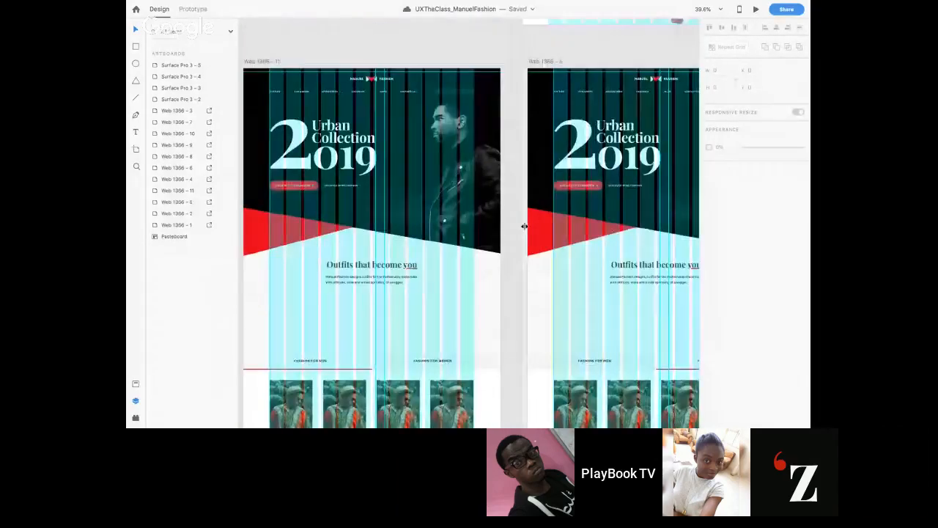
{"action": "scroll", "coordinate": [525, 226], "scroll_direction": "down", "scroll_amount": 1}
{"action": "scroll", "coordinate": [524, 226], "scroll_direction": "left", "scroll_amount": 1}
{"action": "left_click", "coordinate": [279, 41]}
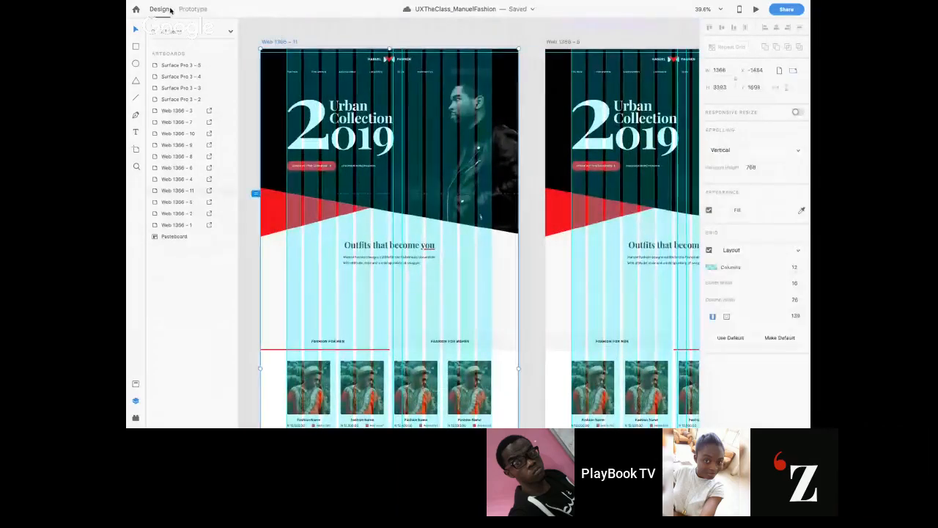
{"action": "left_click", "coordinate": [190, 9]}
{"action": "scroll", "coordinate": [313, 179], "scroll_direction": "down", "scroll_amount": 4}
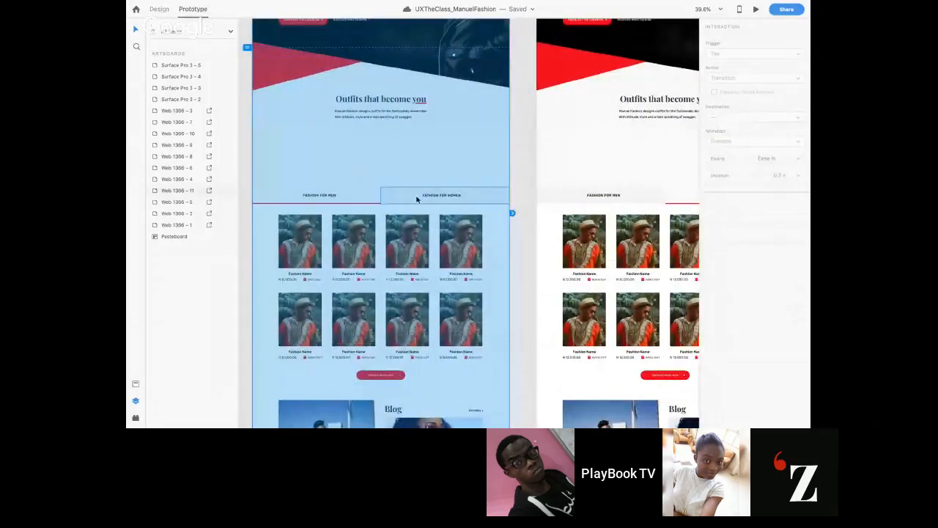
{"action": "left_click", "coordinate": [441, 196]}
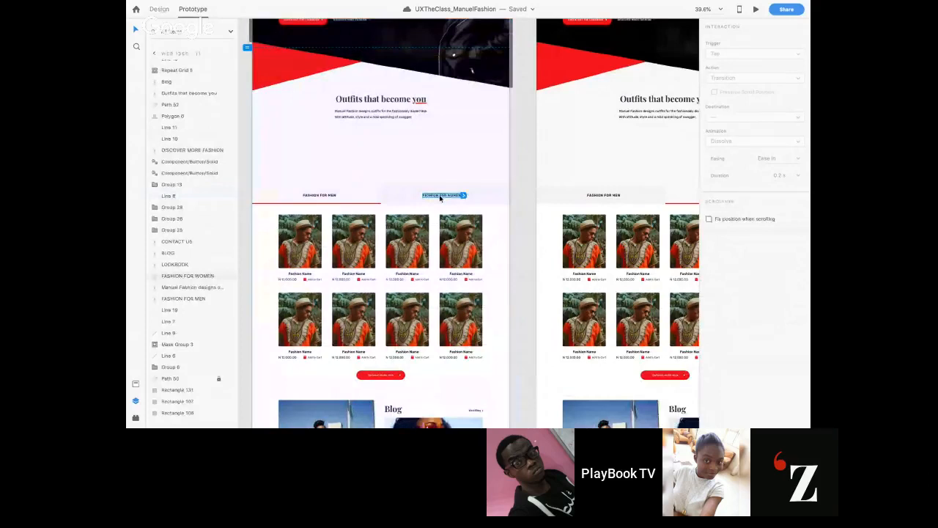
{"action": "left_click_drag", "start_coordinate": [464, 194], "coordinate": [574, 224]}
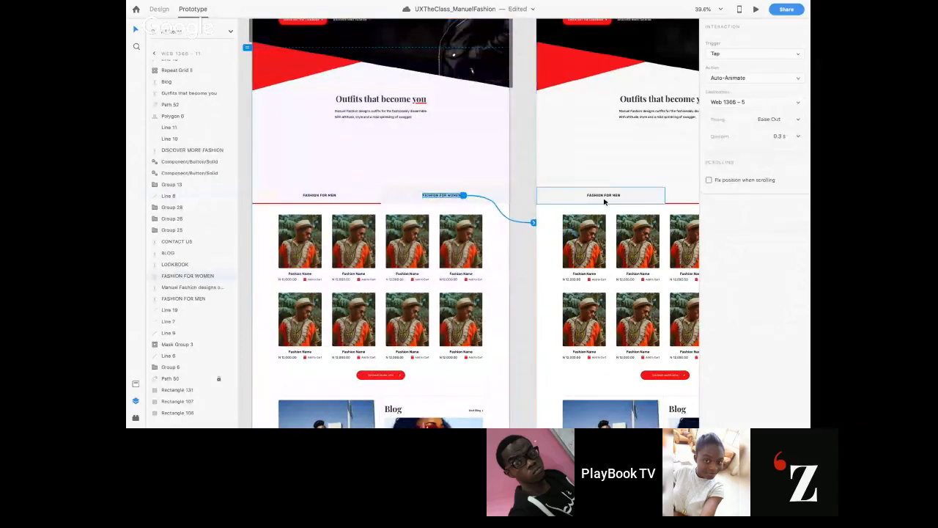
{"action": "left_click", "coordinate": [607, 197]}
{"action": "left_click_drag", "start_coordinate": [622, 195], "coordinate": [454, 257]}
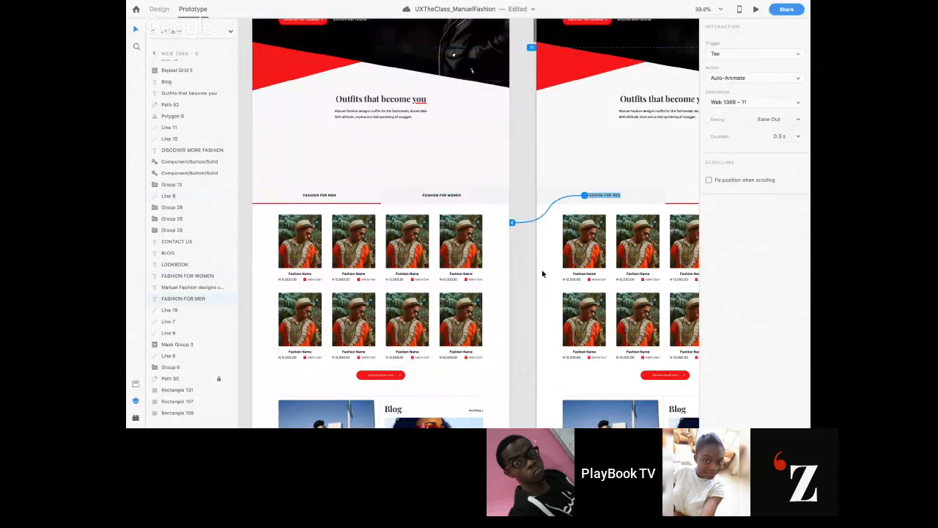
- Link the red button below the product grid on both homepage artboards to Web 1366 – 4 with a tap Auto-Animate interaction
{"action": "scroll", "coordinate": [543, 274], "scroll_direction": "down", "scroll_amount": 5}
{"action": "scroll", "coordinate": [542, 275], "scroll_direction": "right", "scroll_amount": 5}
{"action": "left_click", "coordinate": [436, 273]}
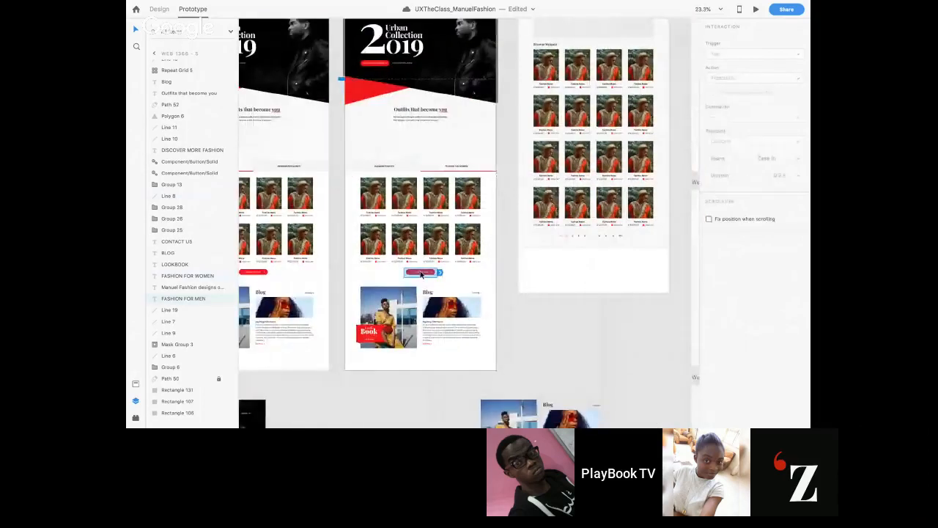
{"action": "left_click_drag", "start_coordinate": [439, 272], "coordinate": [520, 199]}
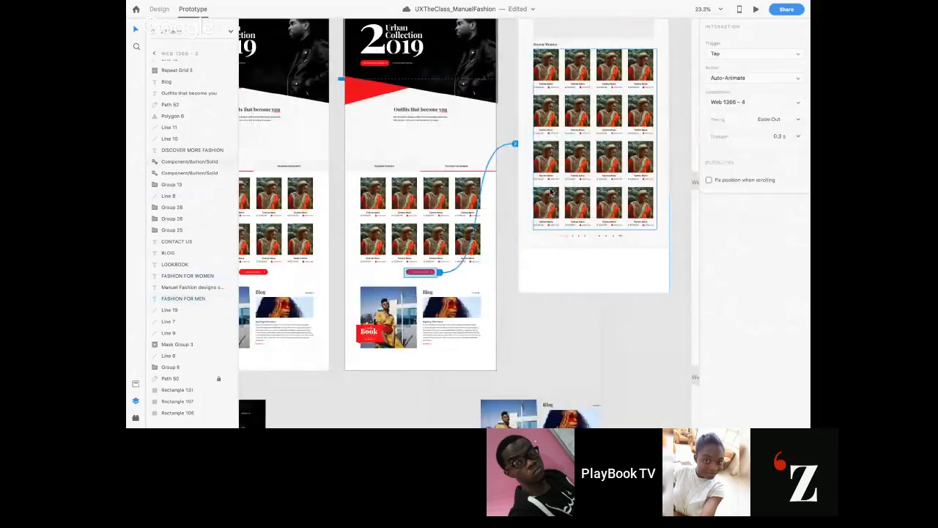
{"action": "left_click", "coordinate": [254, 272]}
{"action": "left_click_drag", "start_coordinate": [273, 272], "coordinate": [565, 180]}
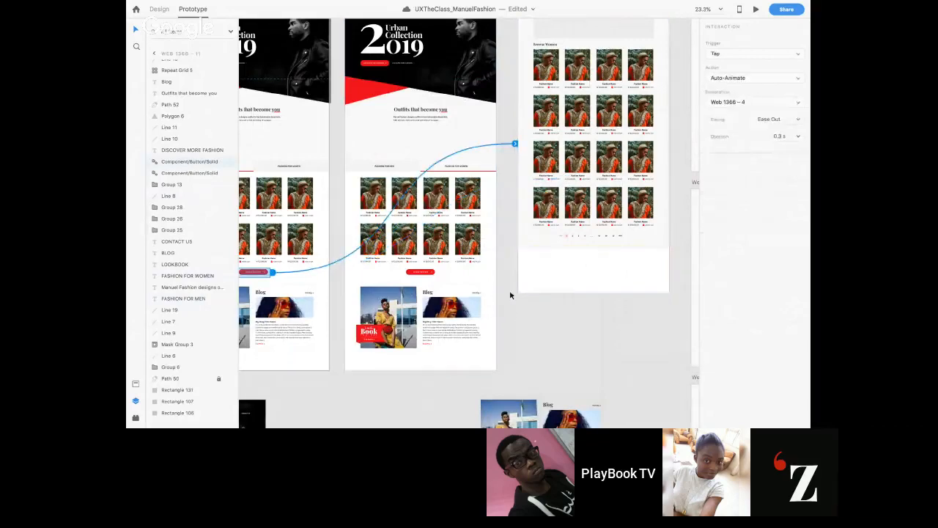
{"action": "left_click", "coordinate": [510, 295]}
- Link the first product image under Browse Women on Web 1366 – 4 to the product detail artboard beside it
{"action": "scroll", "coordinate": [511, 295], "scroll_direction": "up", "scroll_amount": 1}
{"action": "scroll", "coordinate": [511, 295], "scroll_direction": "up", "scroll_amount": 3}
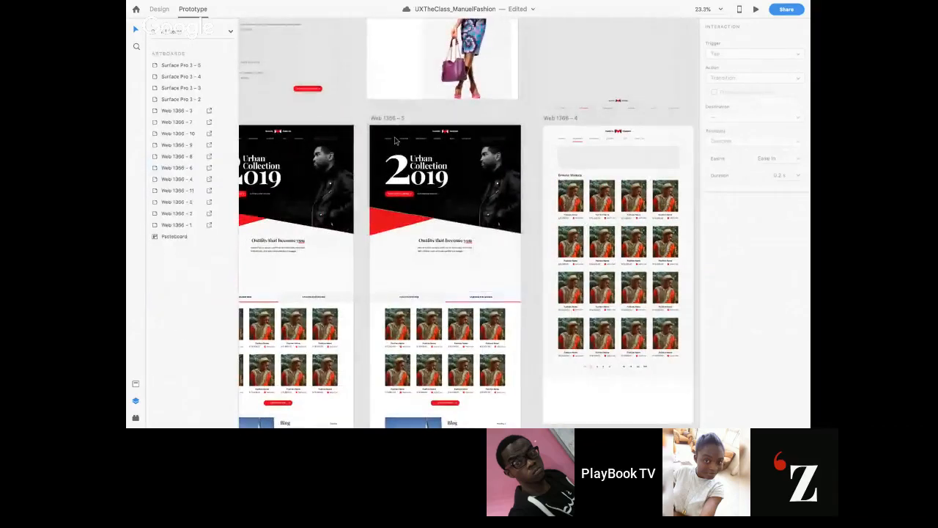
{"action": "scroll", "coordinate": [395, 140], "scroll_direction": "up", "scroll_amount": 5}
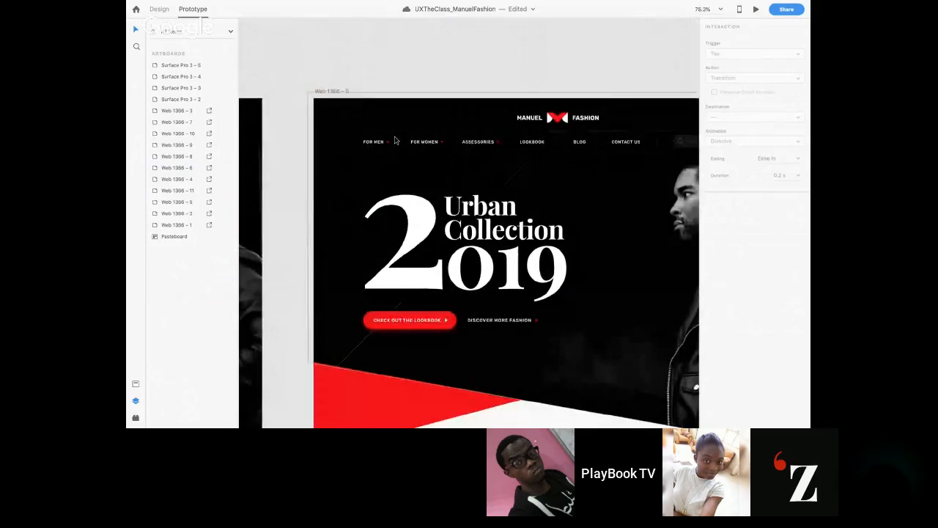
{"action": "scroll", "coordinate": [394, 140], "scroll_direction": "down", "scroll_amount": 3}
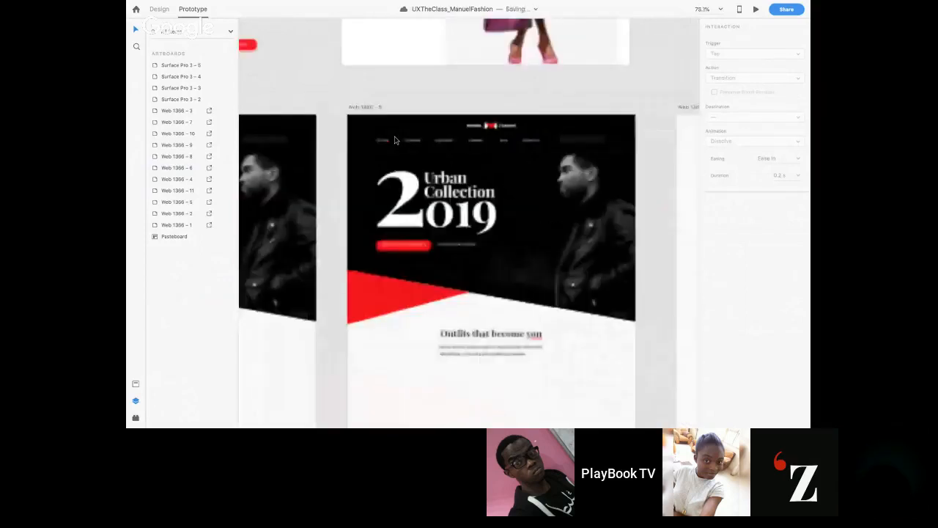
{"action": "scroll", "coordinate": [395, 140], "scroll_direction": "down", "scroll_amount": 3}
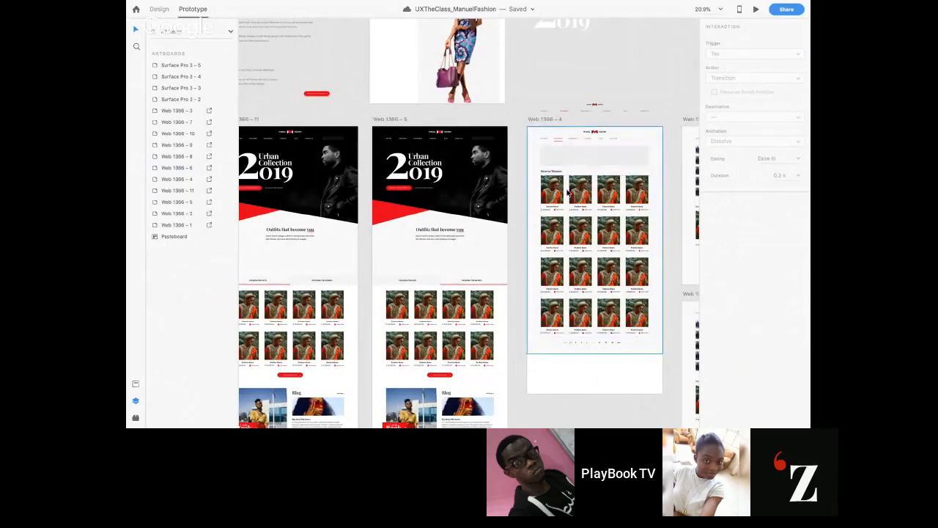
{"action": "scroll", "coordinate": [568, 192], "scroll_direction": "up", "scroll_amount": 5}
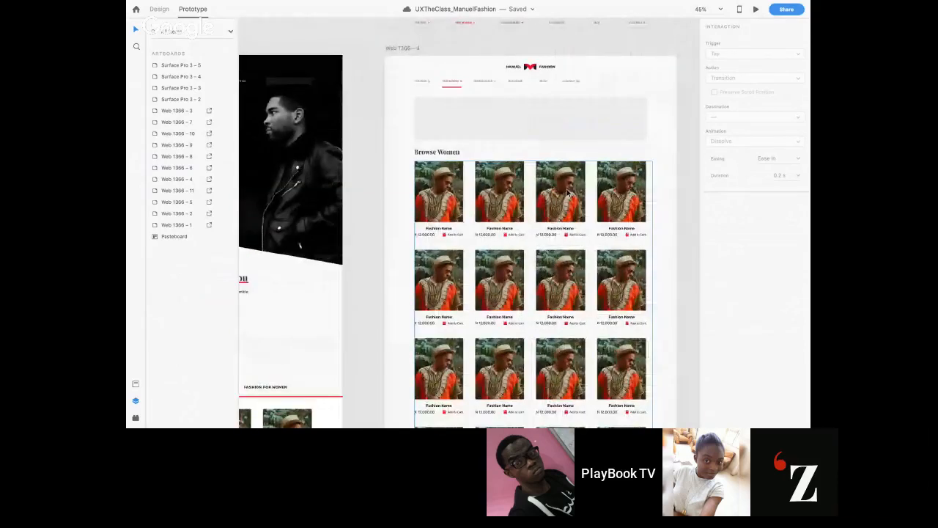
{"action": "left_click", "coordinate": [454, 192]}
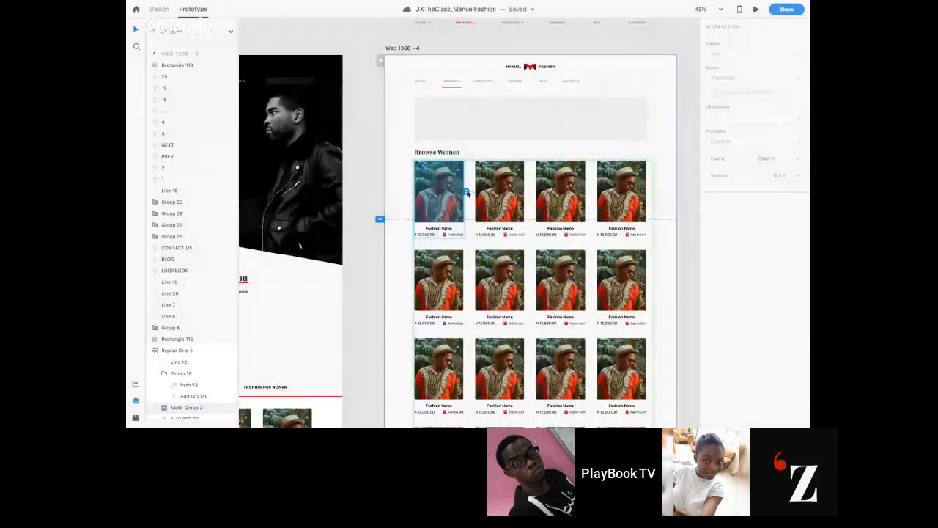
{"action": "left_click_drag", "start_coordinate": [466, 192], "coordinate": [589, 124]}
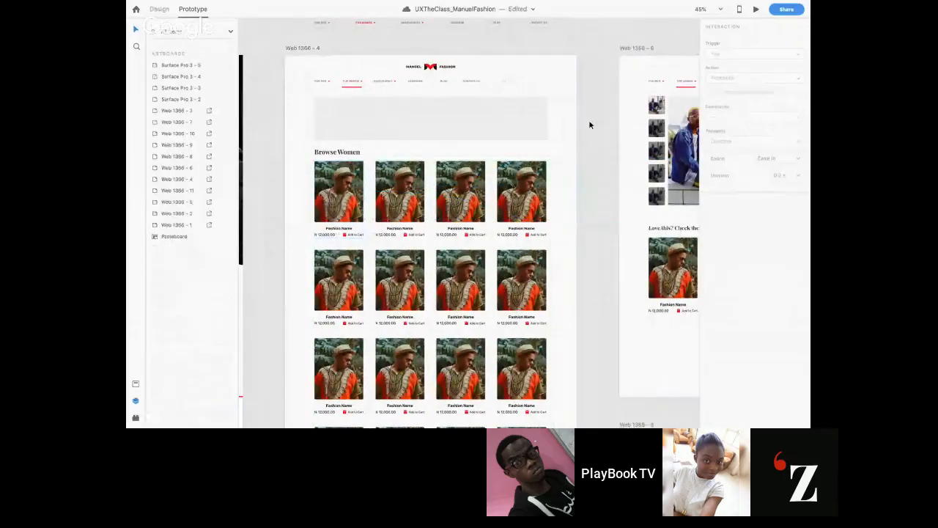
{"action": "scroll", "coordinate": [589, 122], "scroll_direction": "down", "scroll_amount": 5}
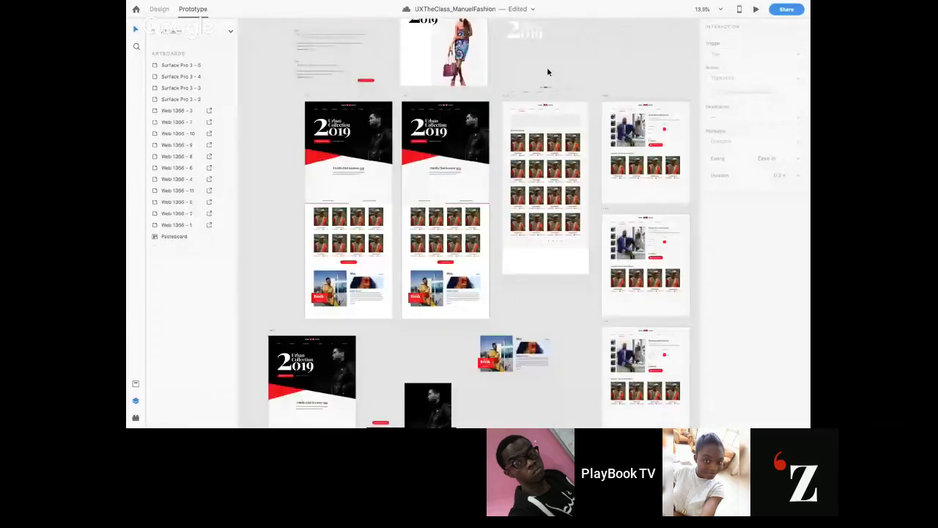